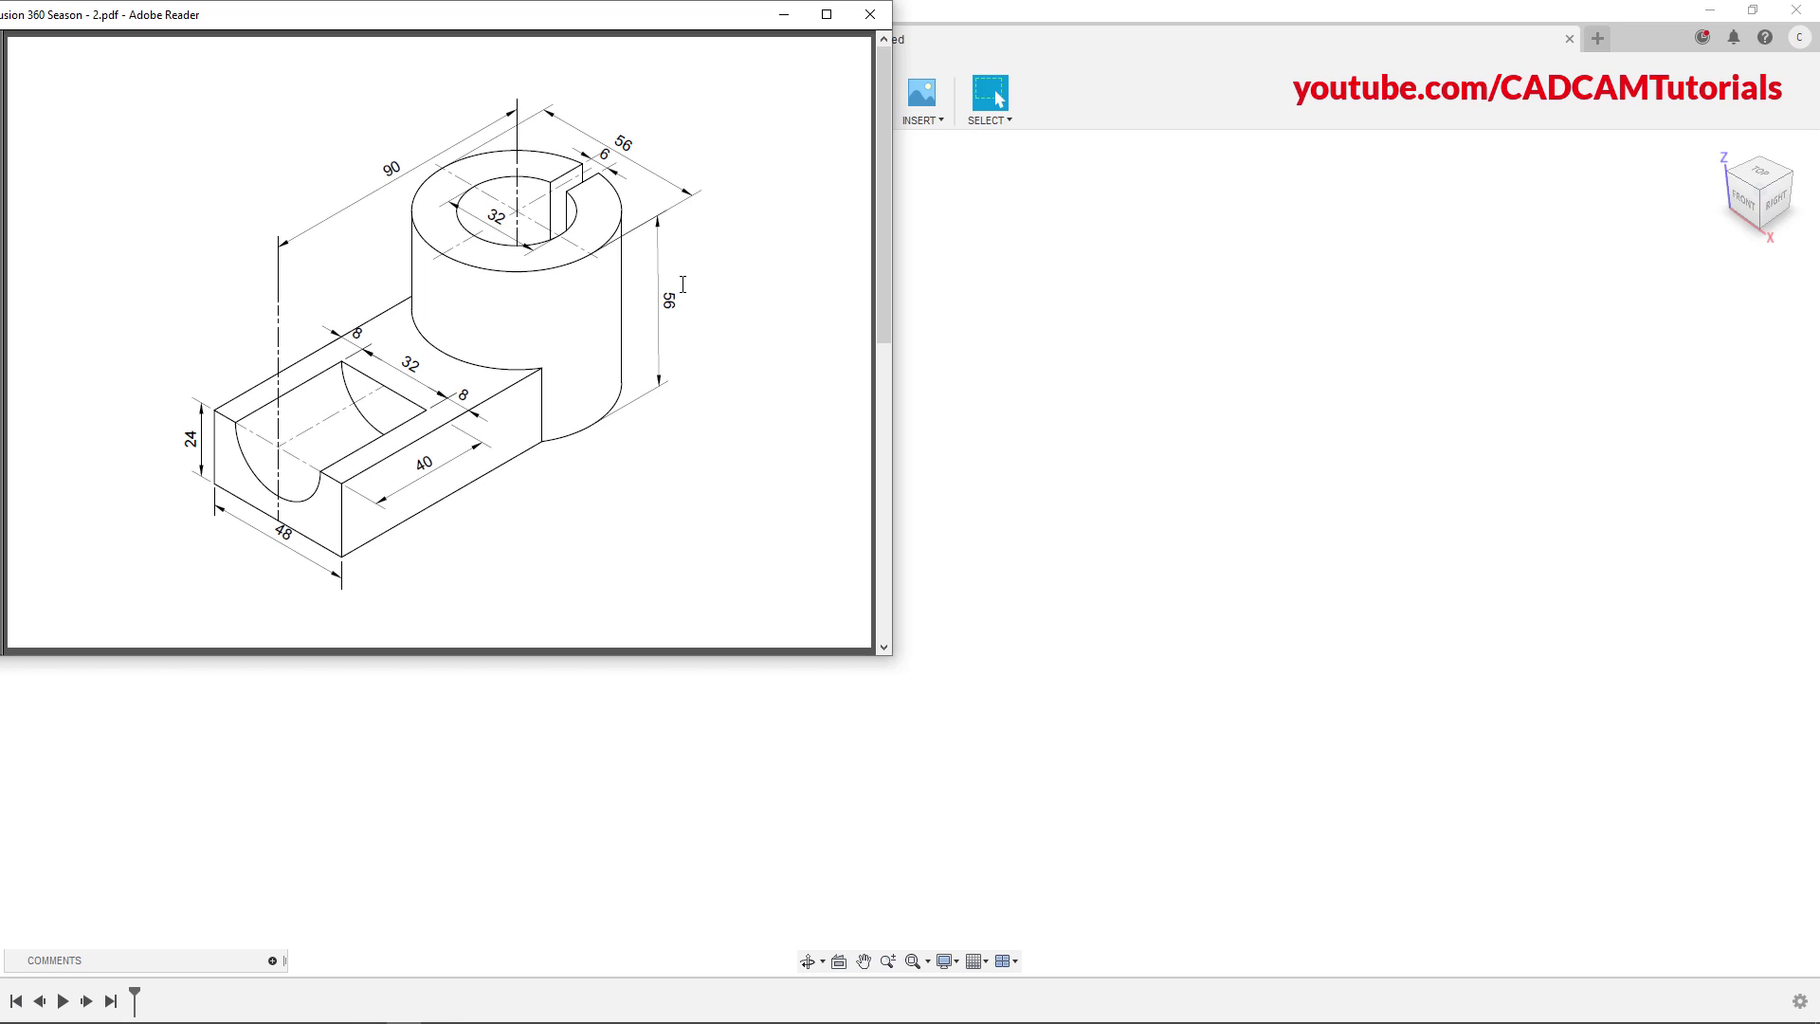
In Fusion 360, start a sketch on the horizontal origin plane and draw a 56 mm diameter circle centred on the origin
{"action": "left_click", "coordinate": [1150, 343]}
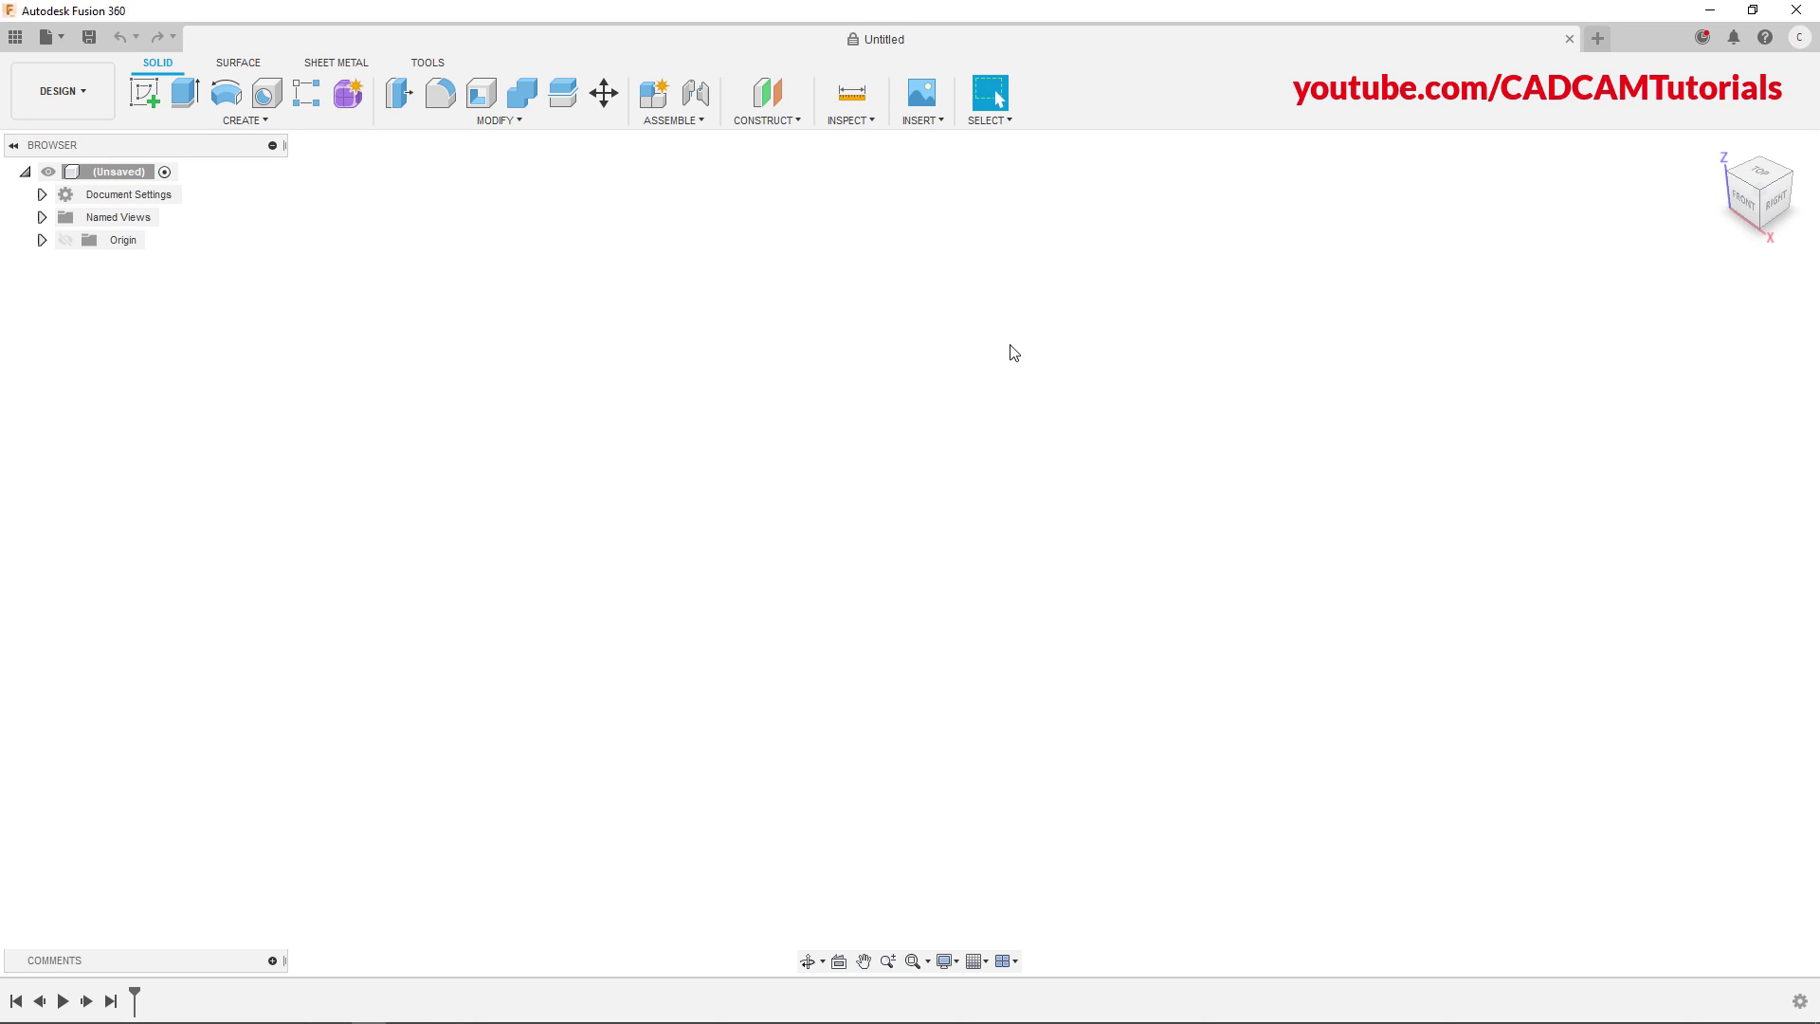
{"action": "left_click", "coordinate": [142, 99]}
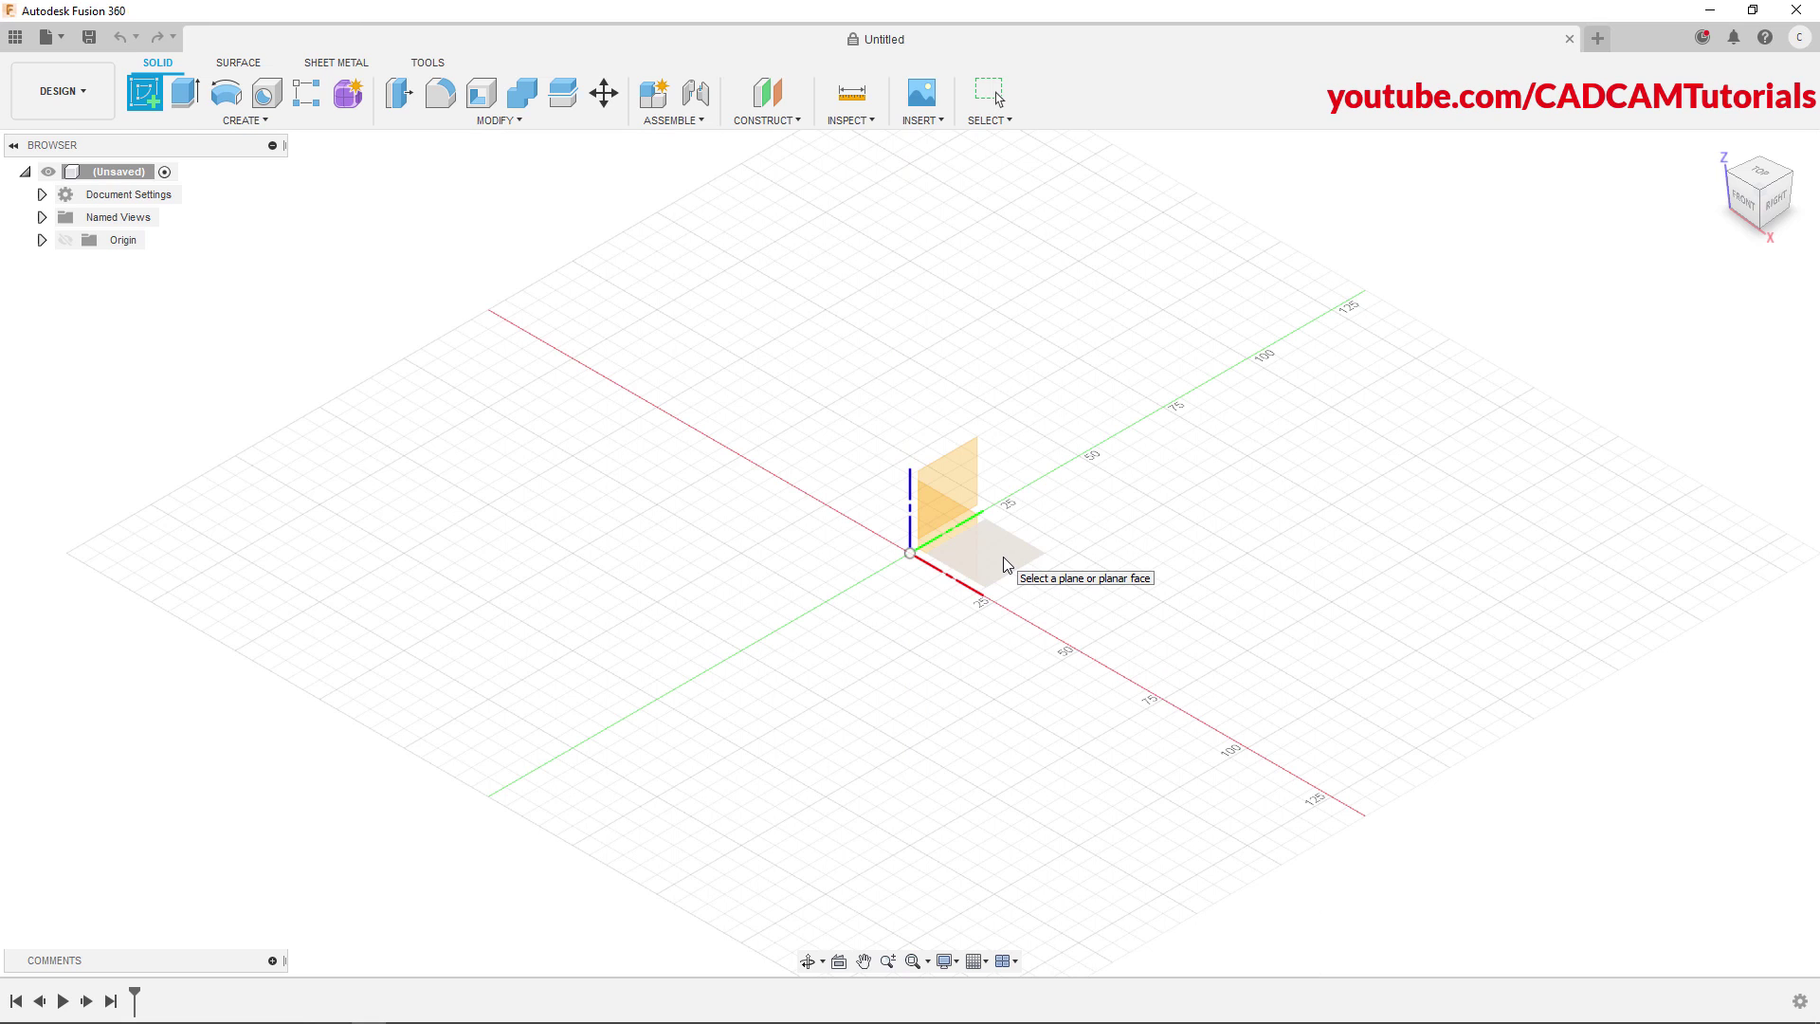
{"action": "left_click", "coordinate": [1006, 565]}
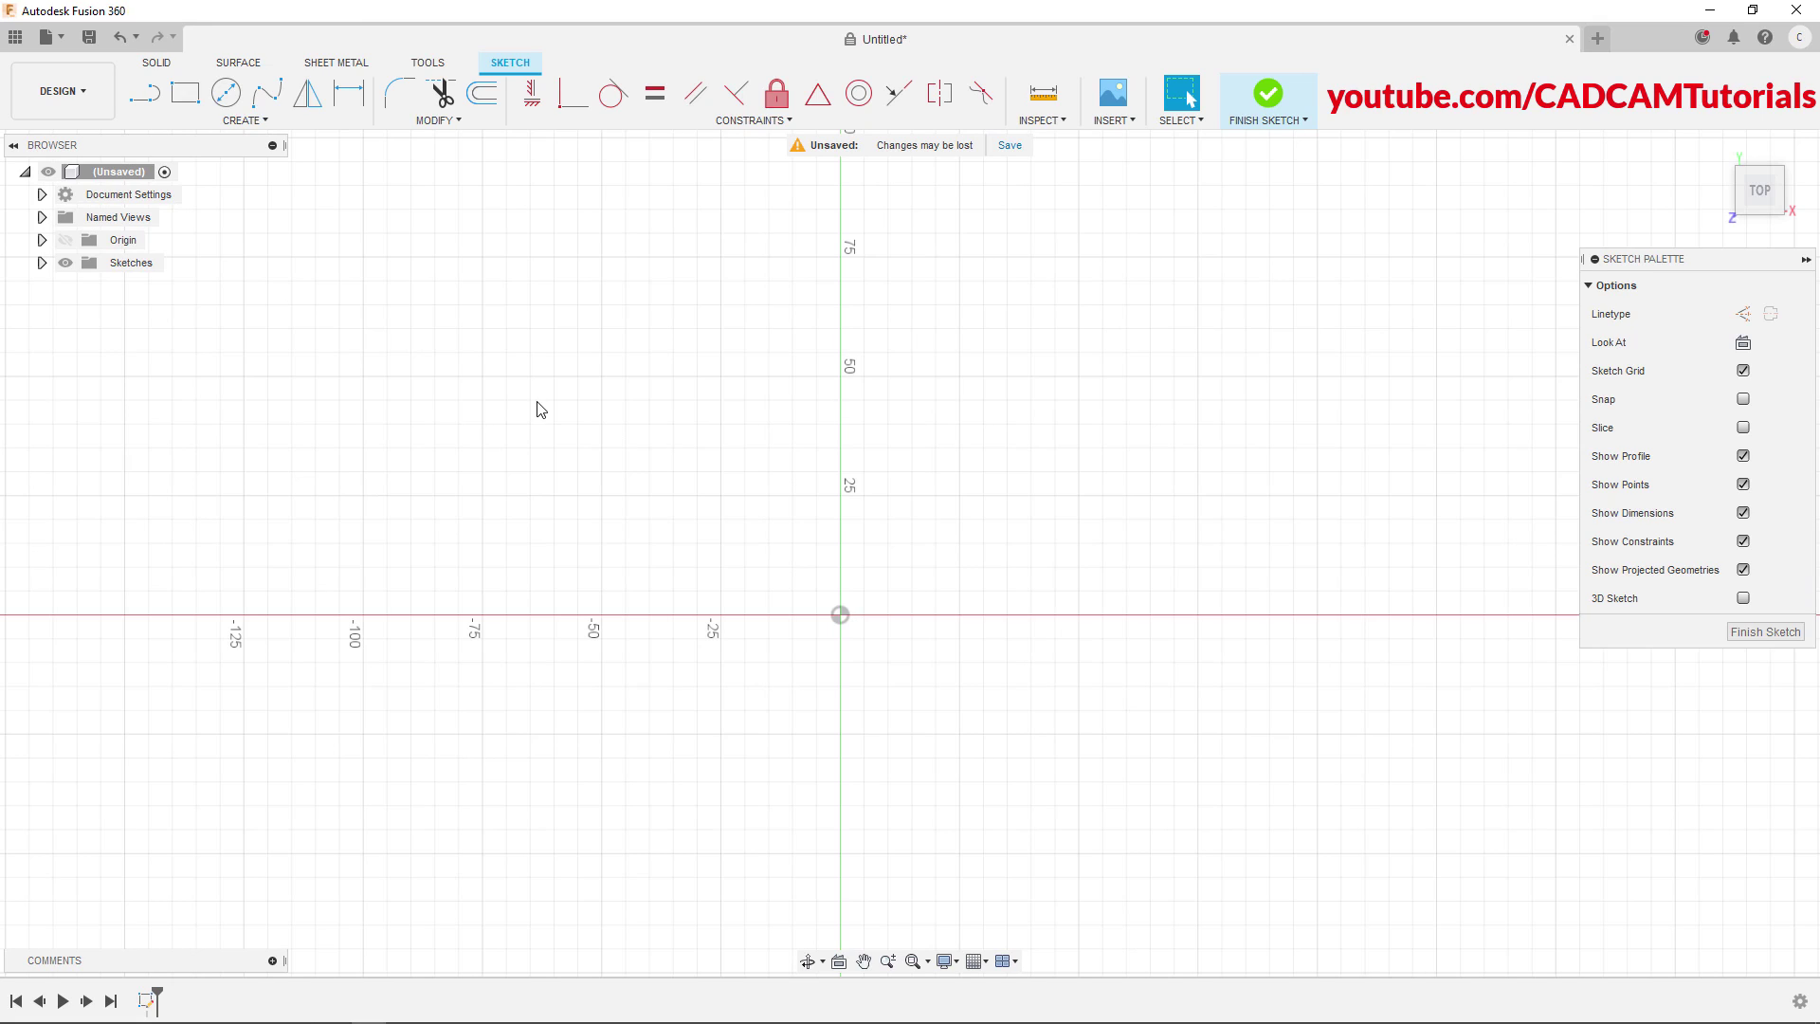
{"action": "left_click", "coordinate": [228, 93]}
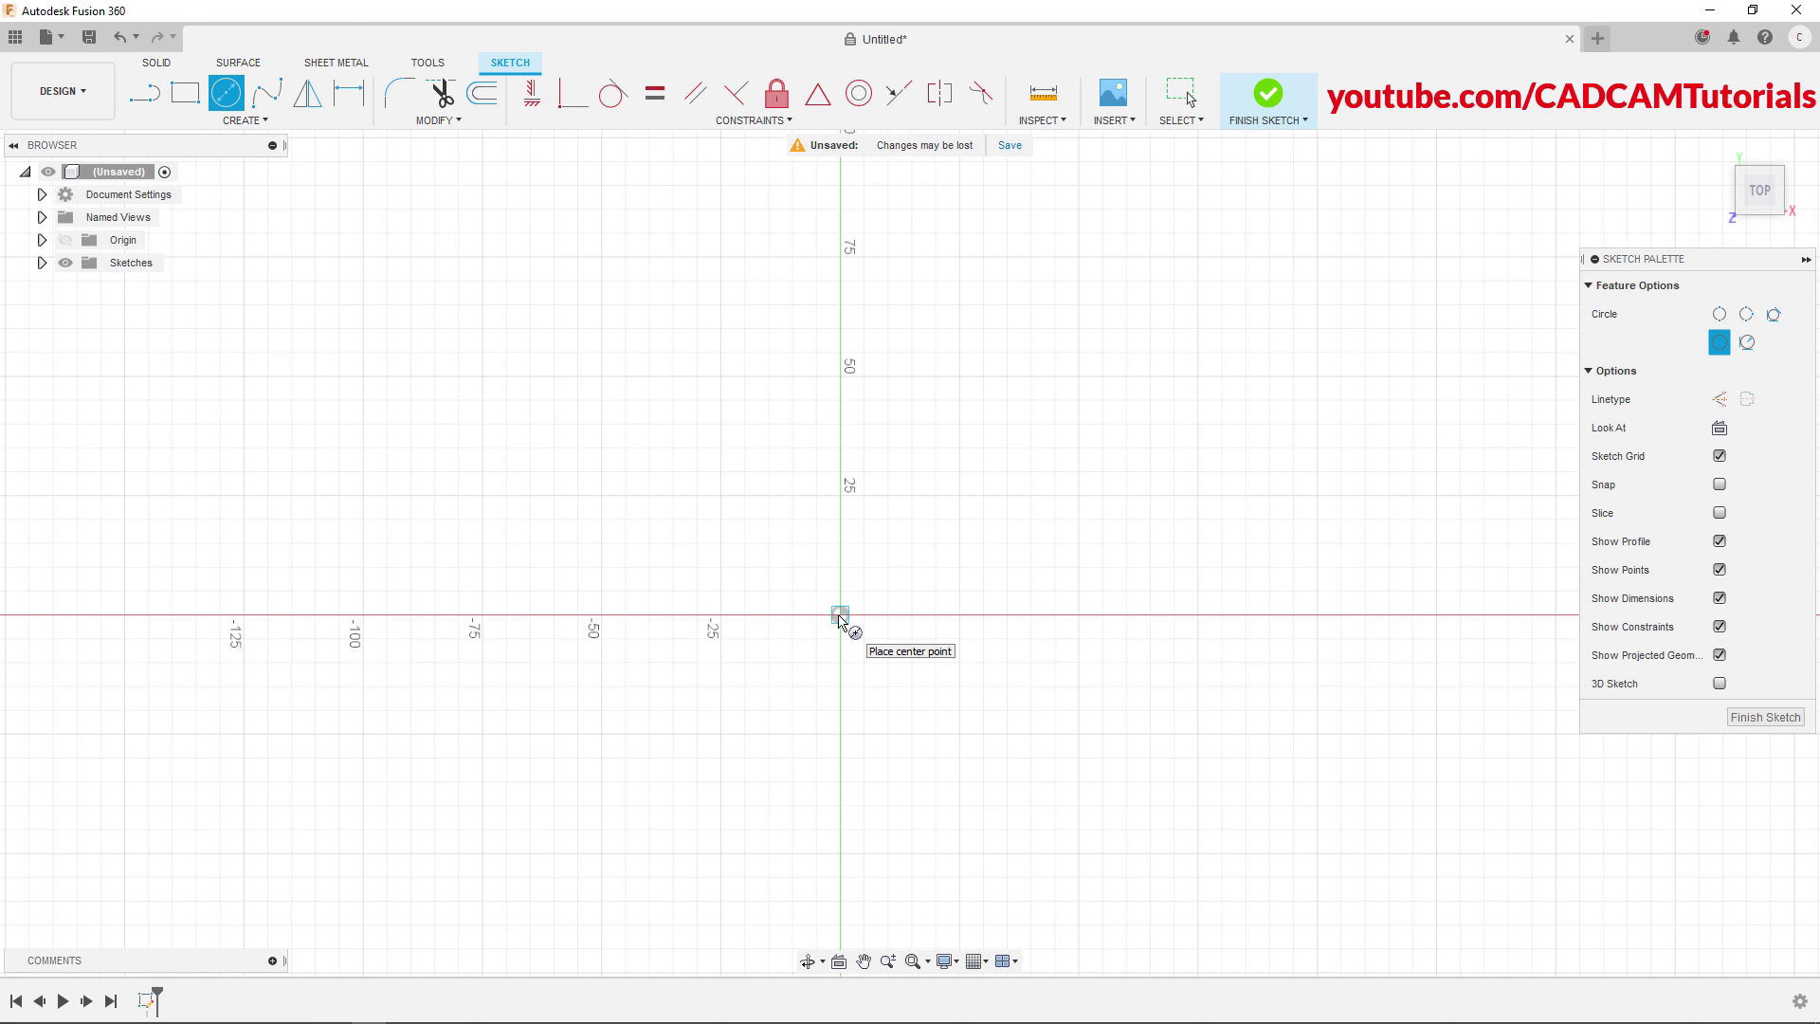
{"action": "left_click", "coordinate": [840, 616]}
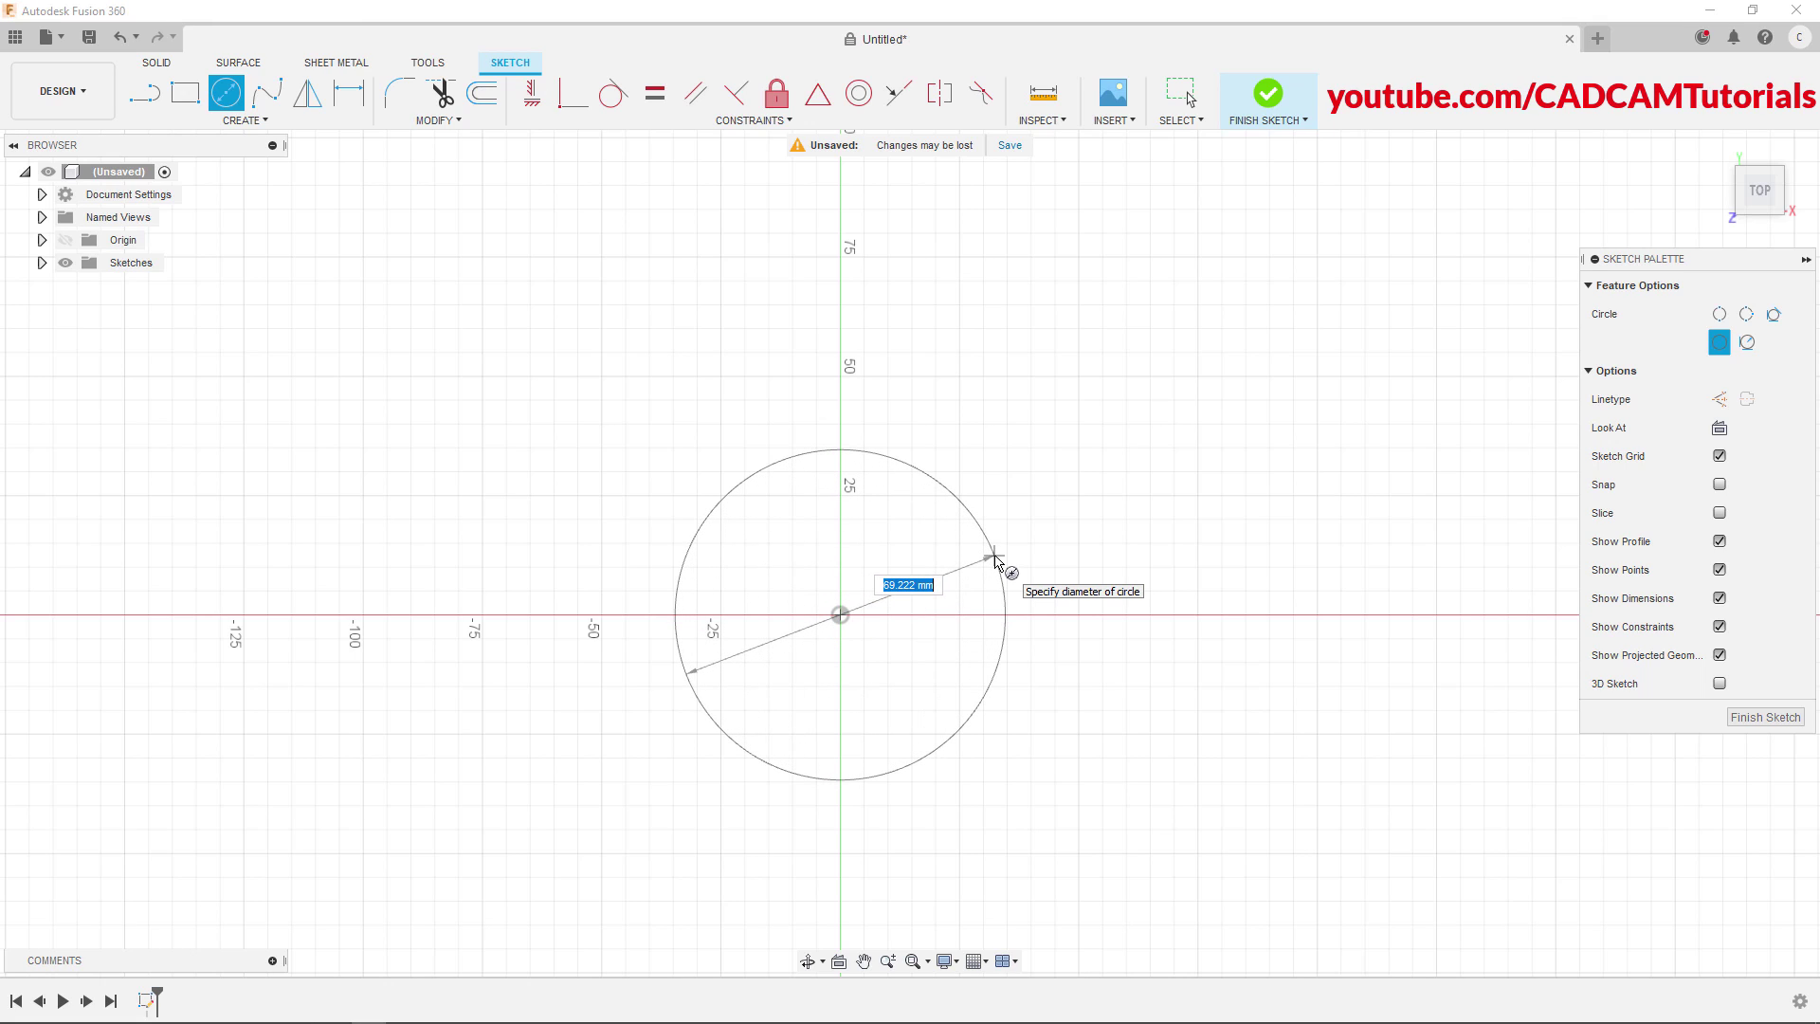
{"action": "type", "text": "56"}
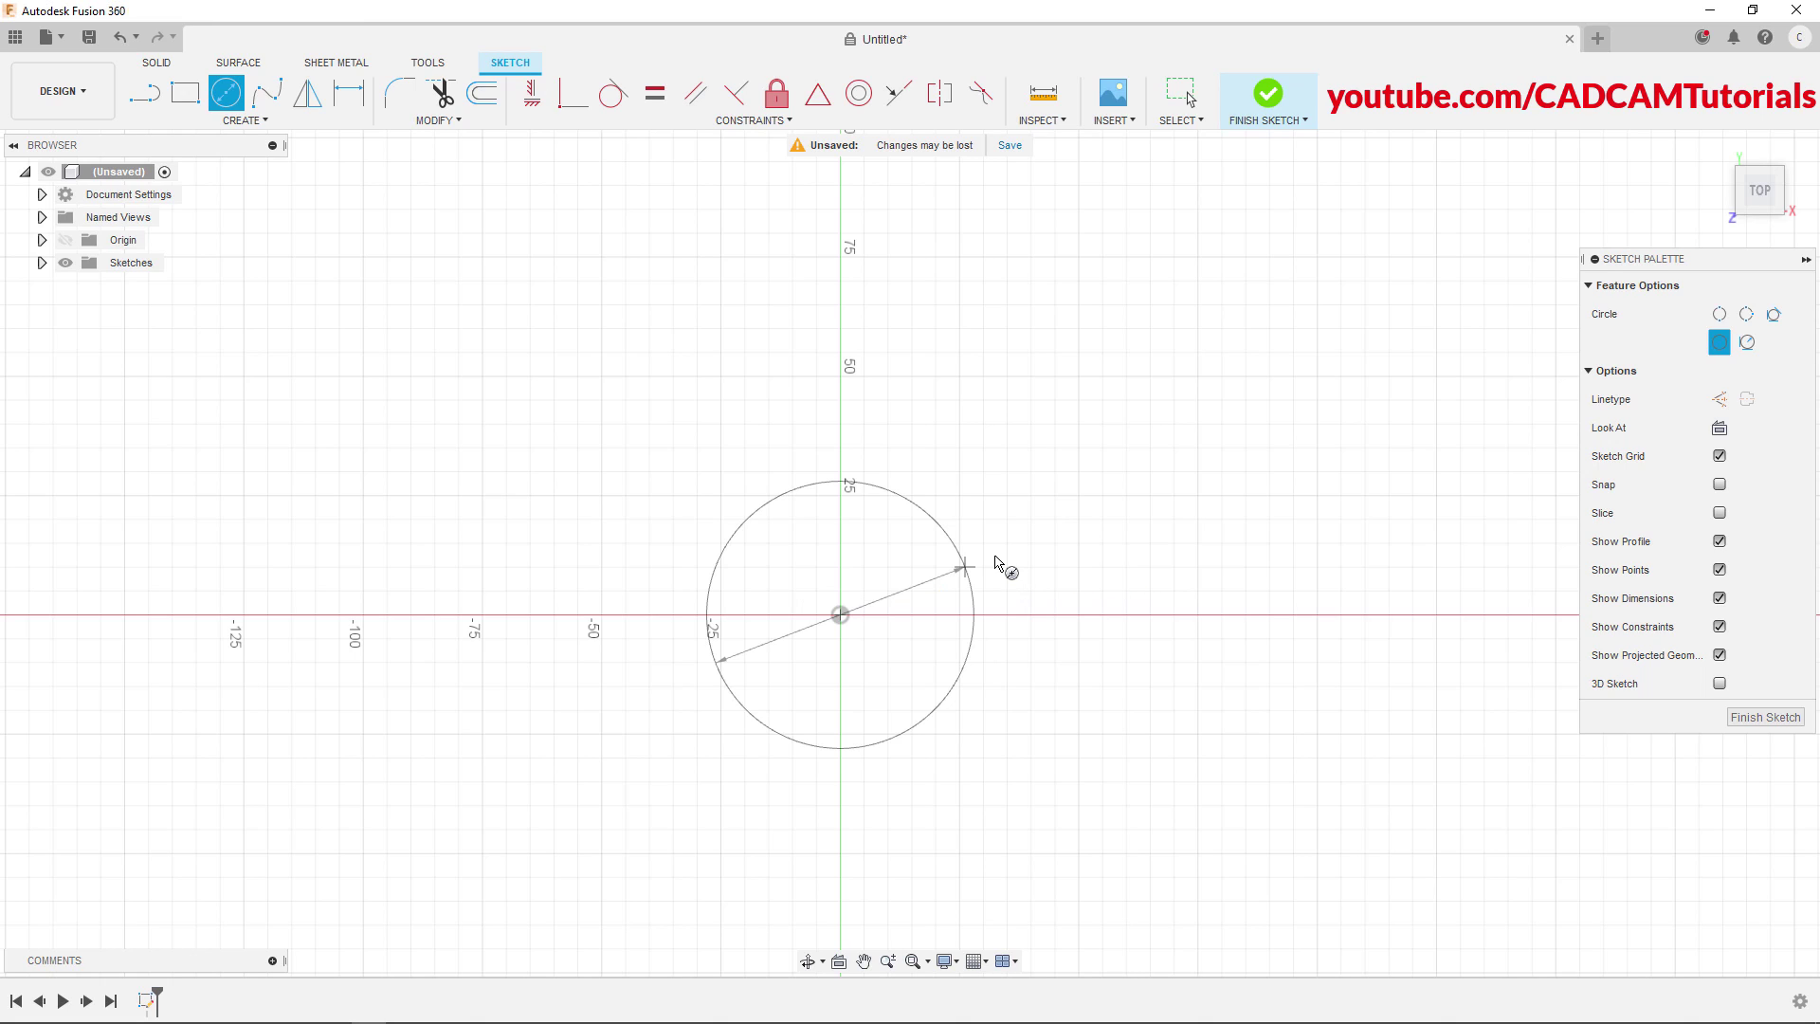
{"action": "key", "text": "Return"}
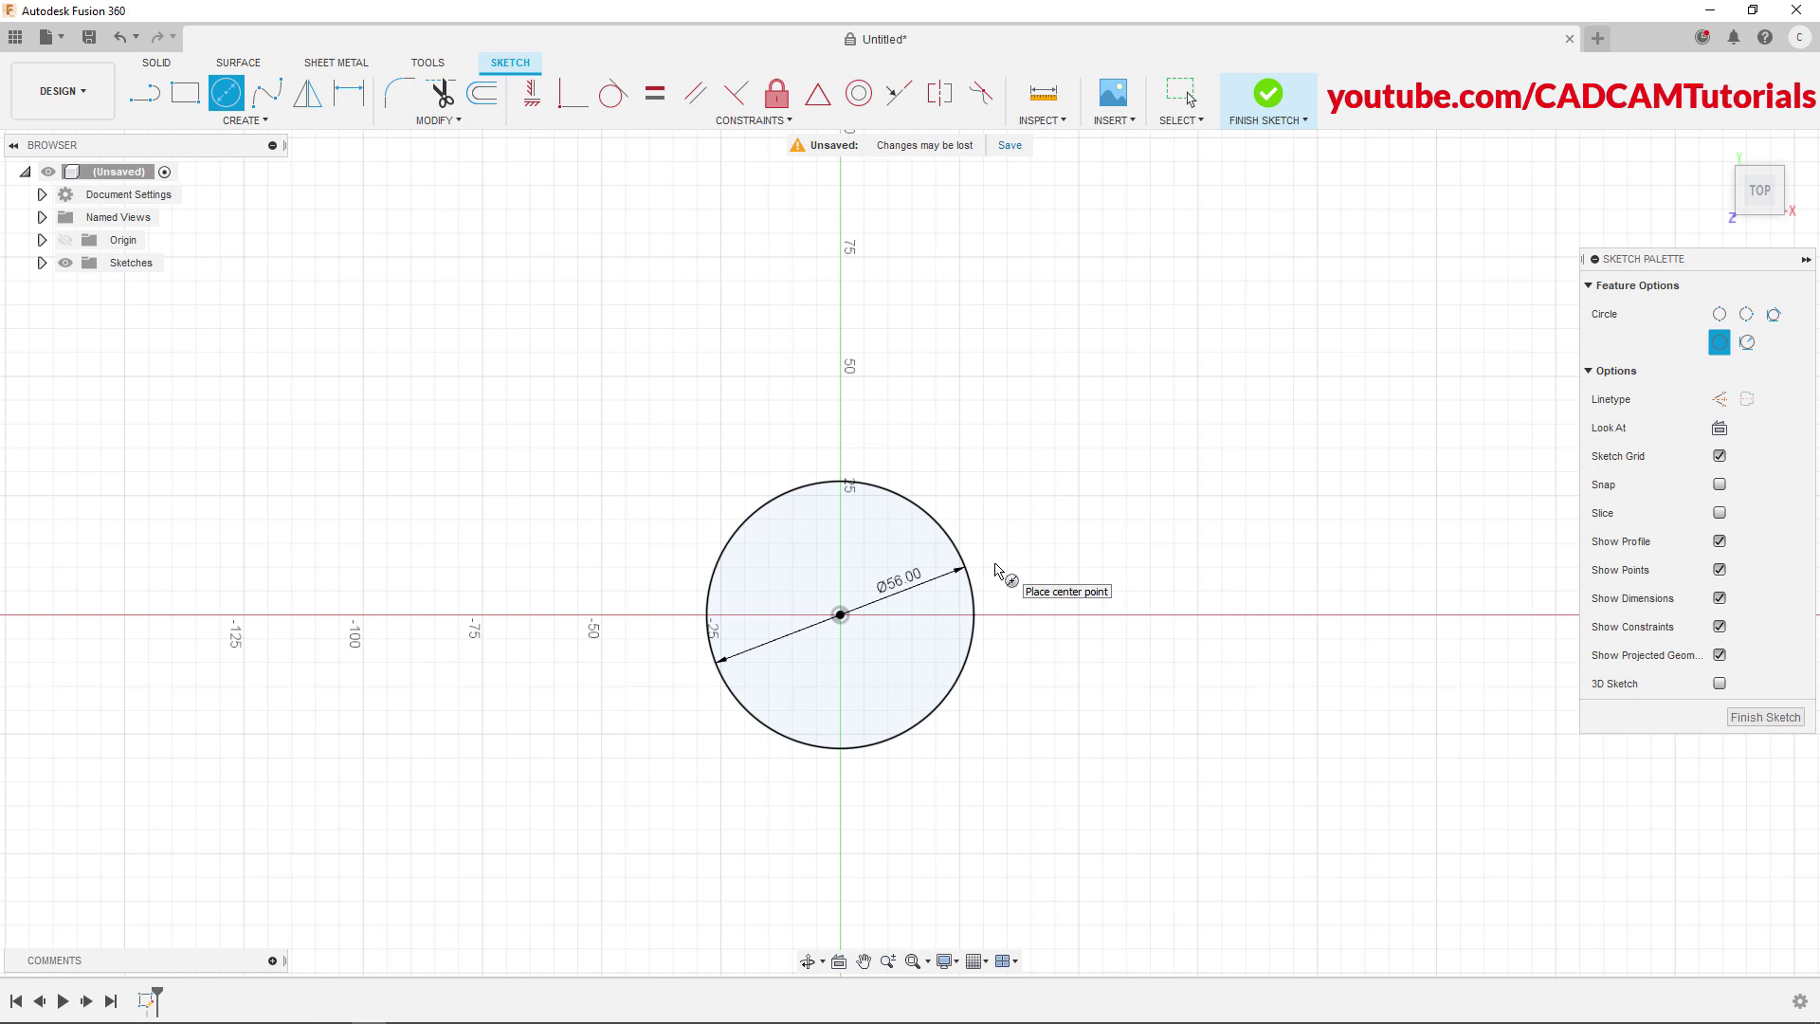
Add a concentric circle of 32 mm diameter centred on the origin and end the circle command
{"action": "left_click", "coordinate": [840, 617]}
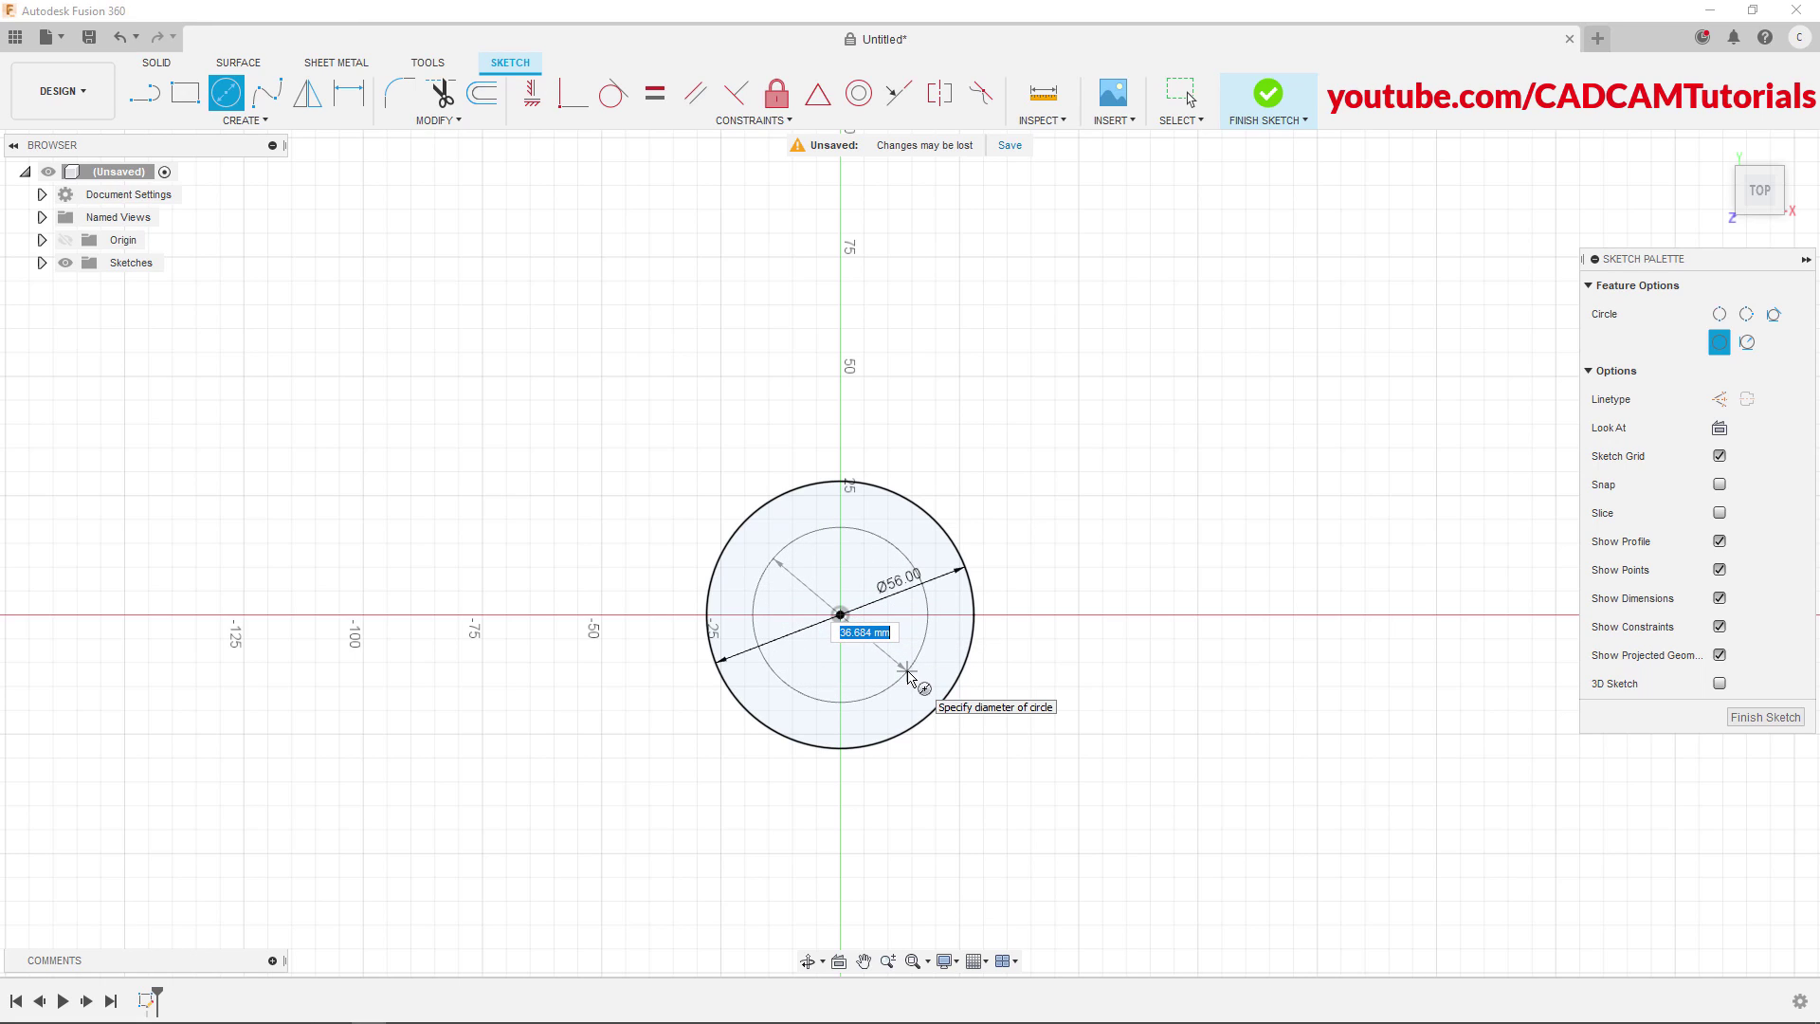
{"action": "type", "text": "32"}
{"action": "key", "text": "Return"}
{"action": "key", "text": "Escape"}
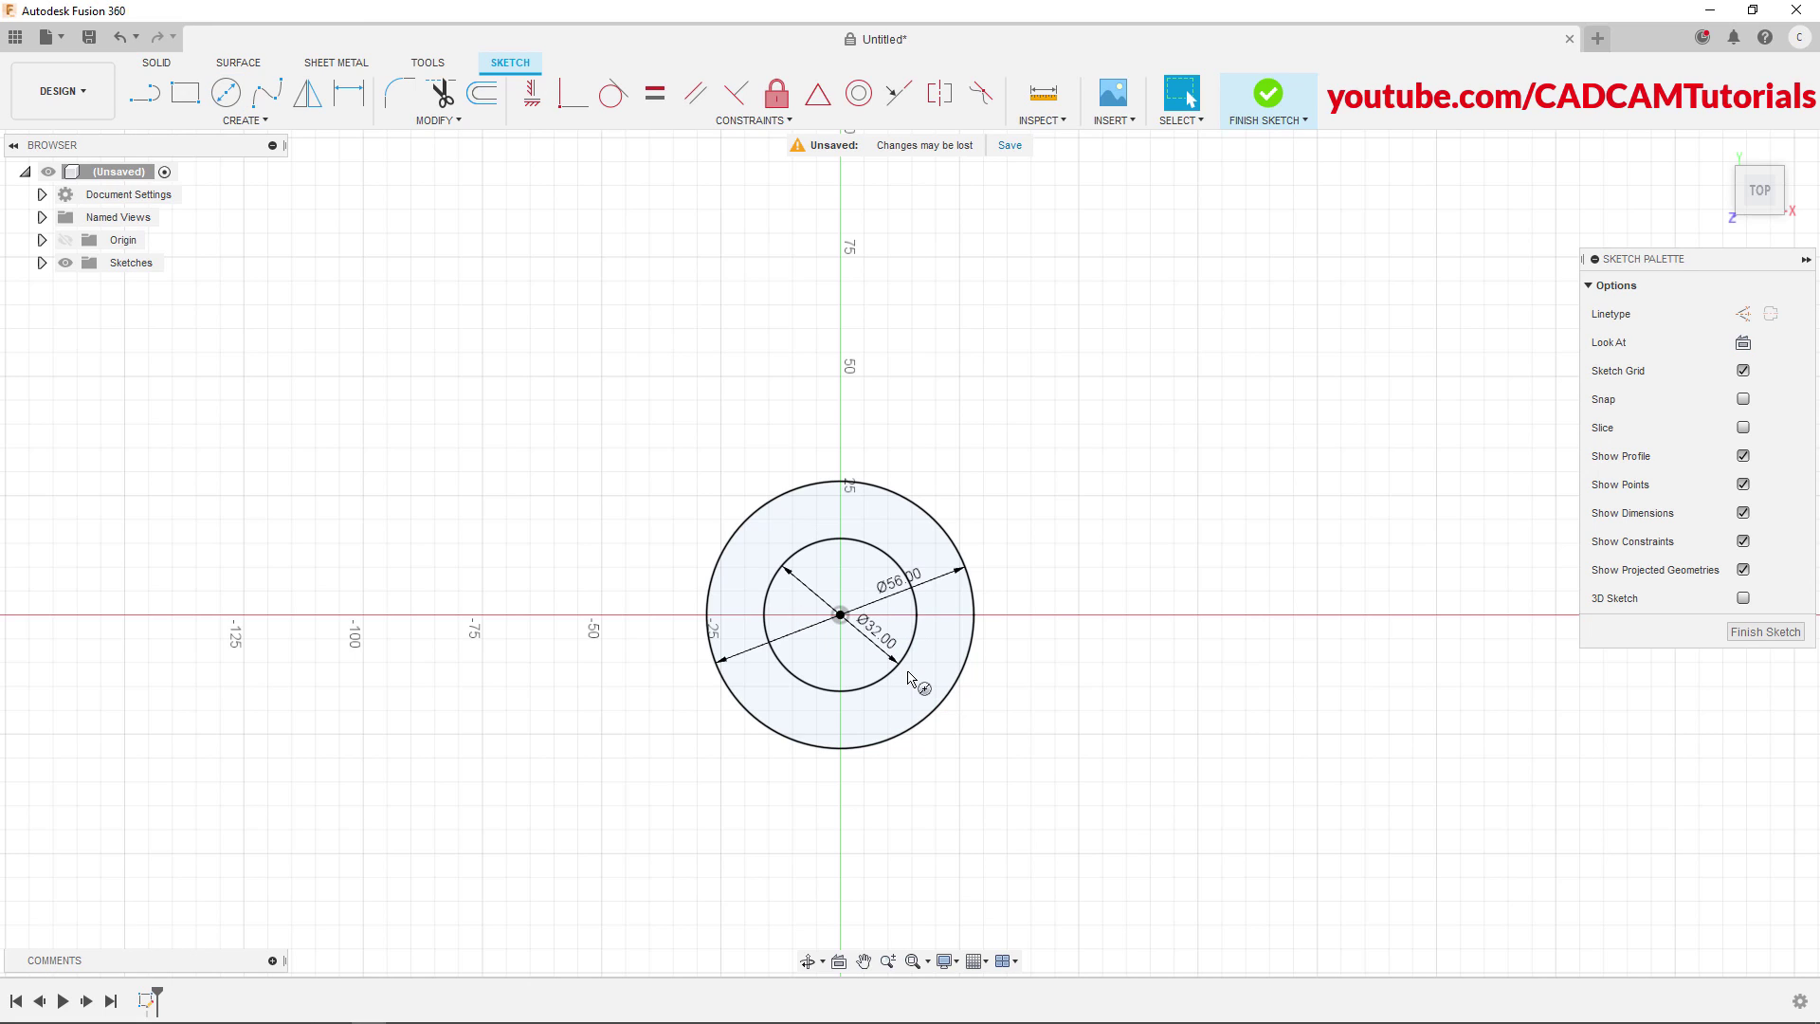
Extrude the ring between the two circles 56 mm upward as a new body using Press Pull
{"action": "right_click", "coordinate": [1069, 452]}
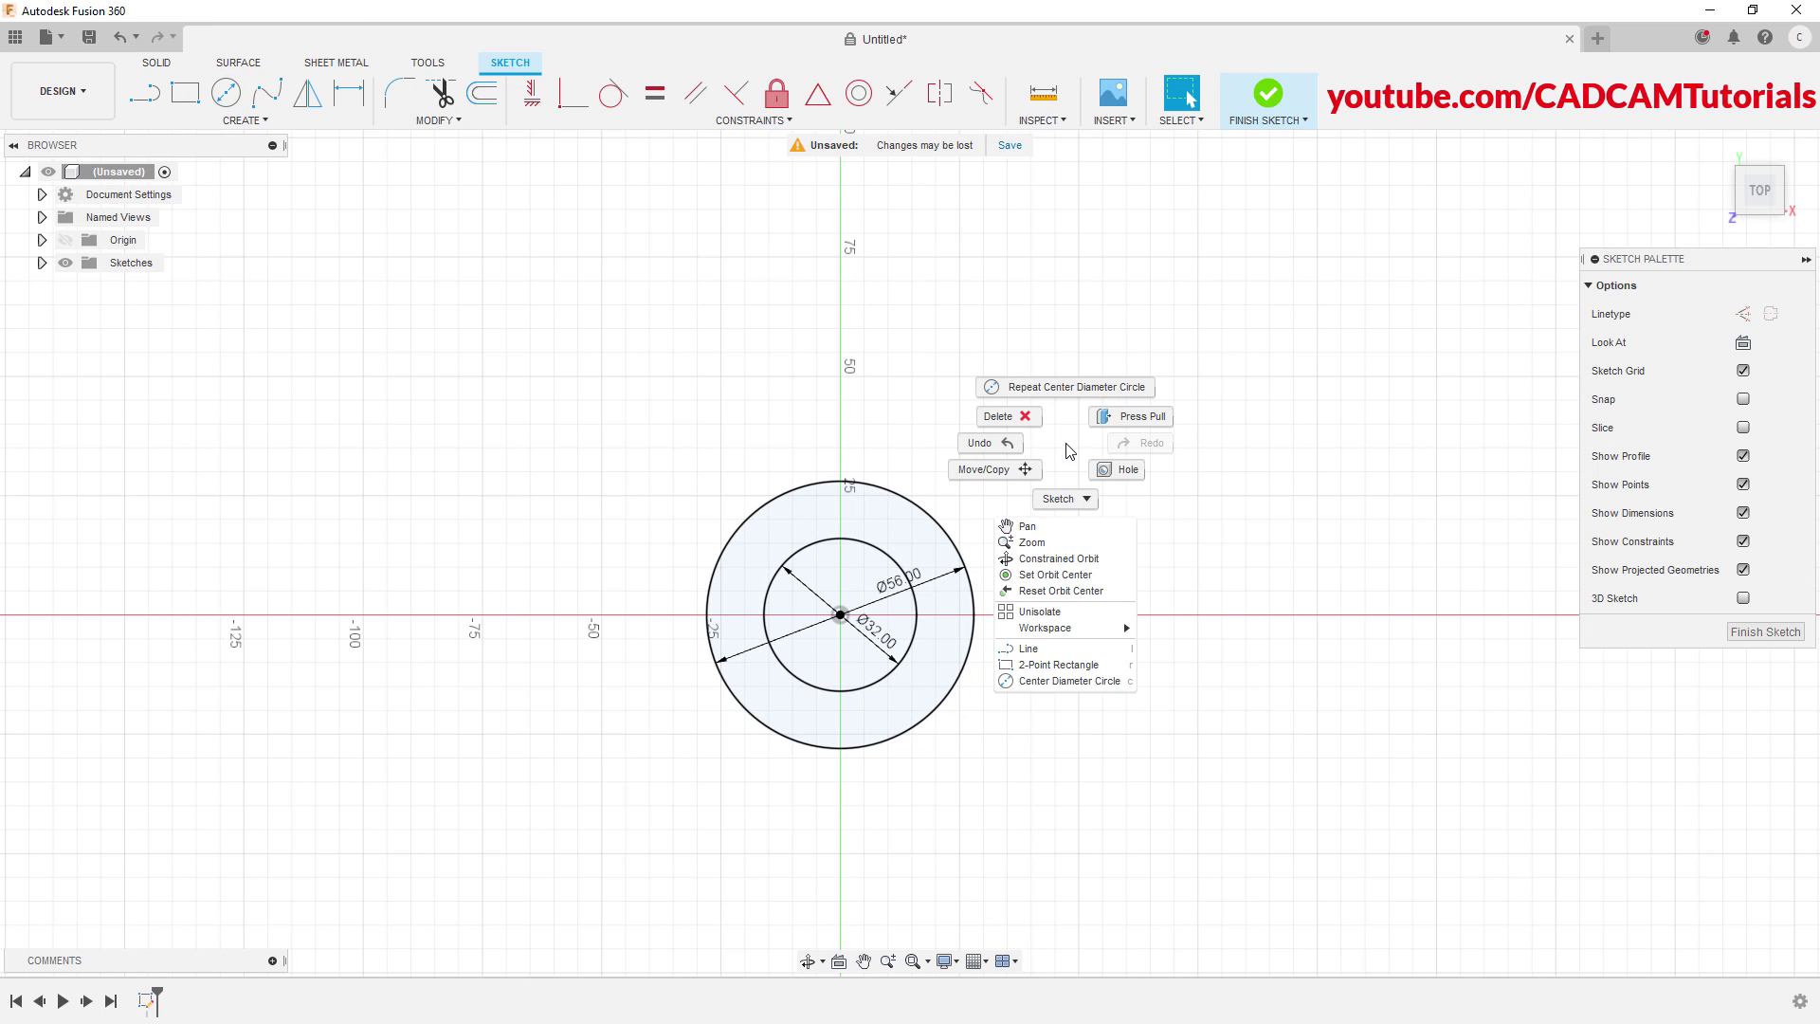
{"action": "left_click", "coordinate": [1131, 417]}
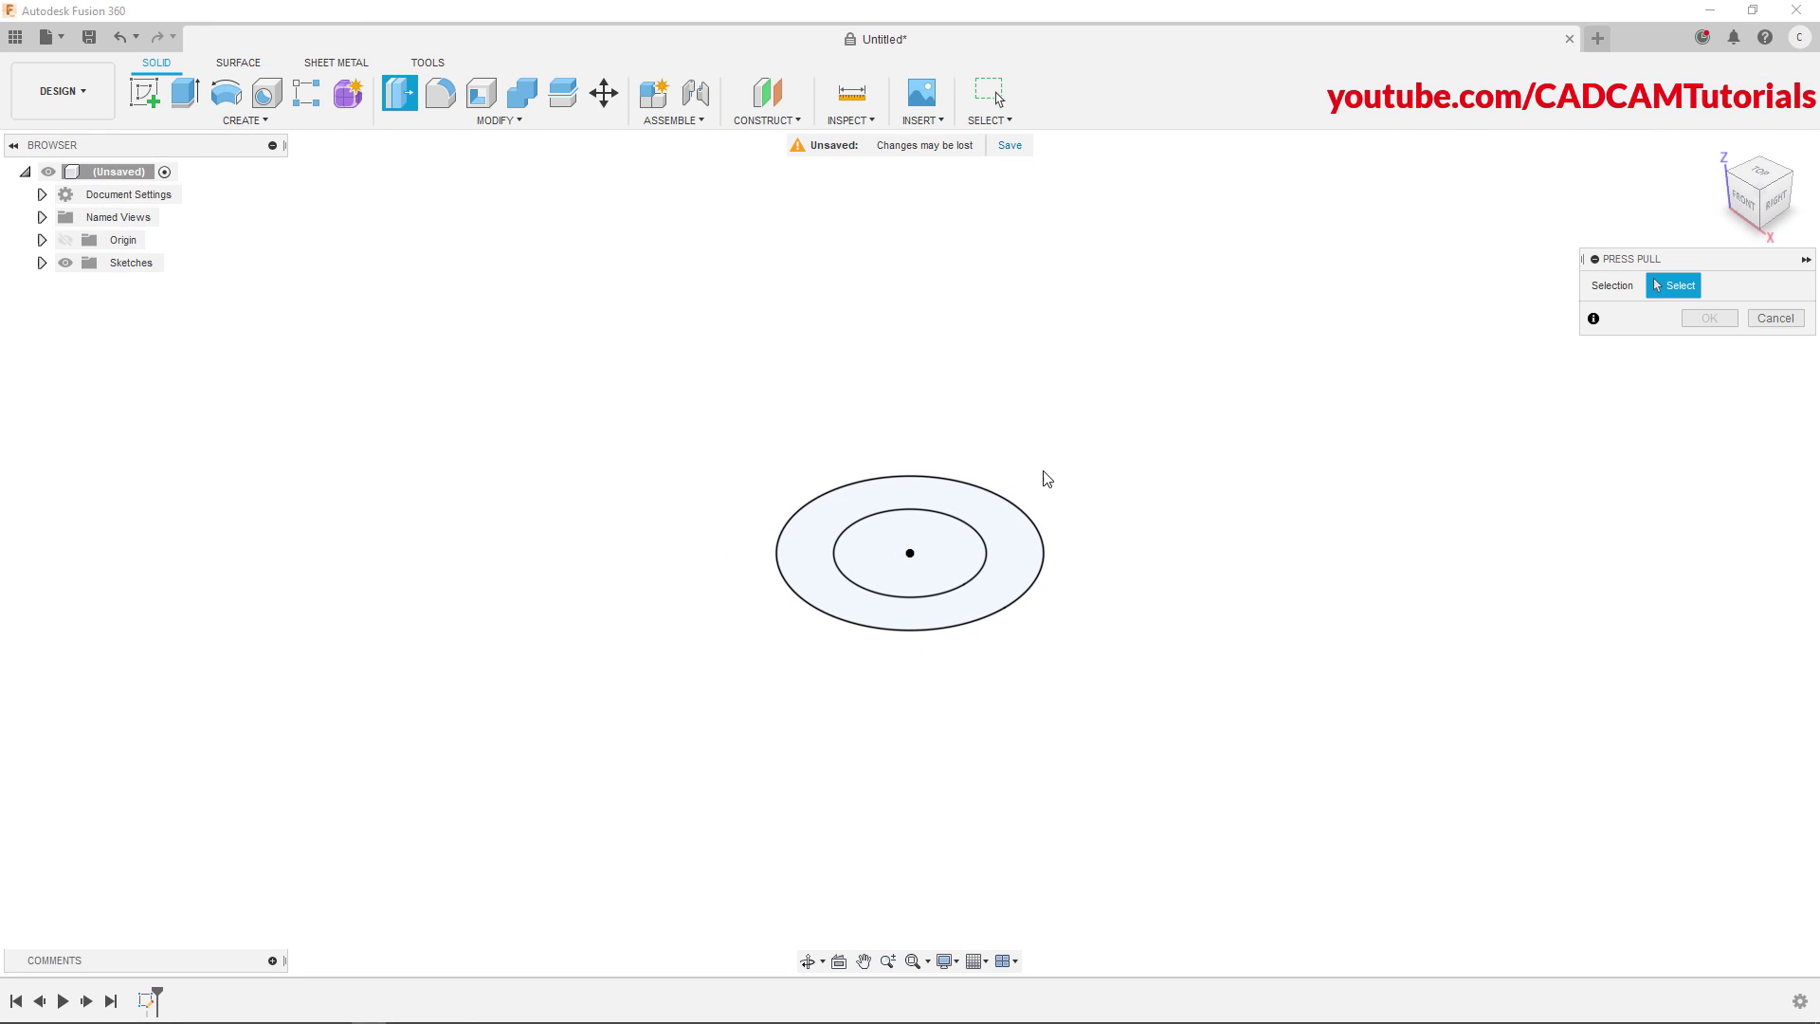
{"action": "left_click", "coordinate": [1014, 544]}
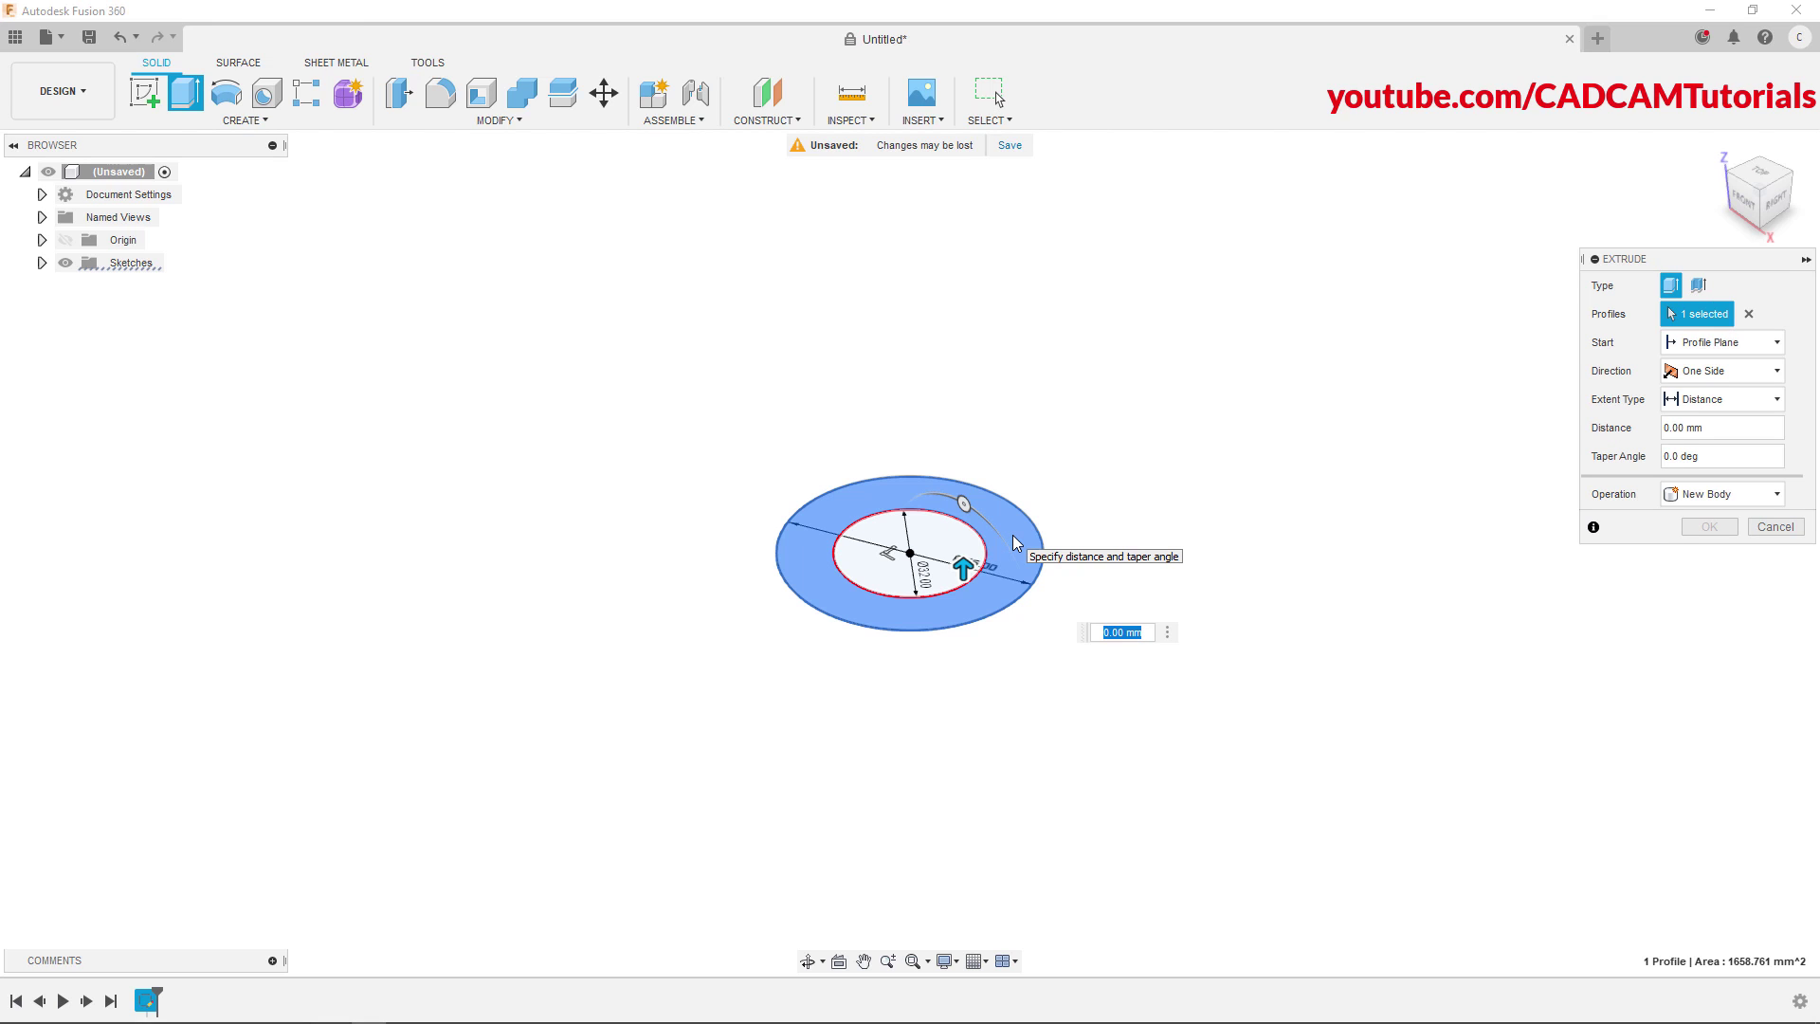
{"action": "type", "text": "56"}
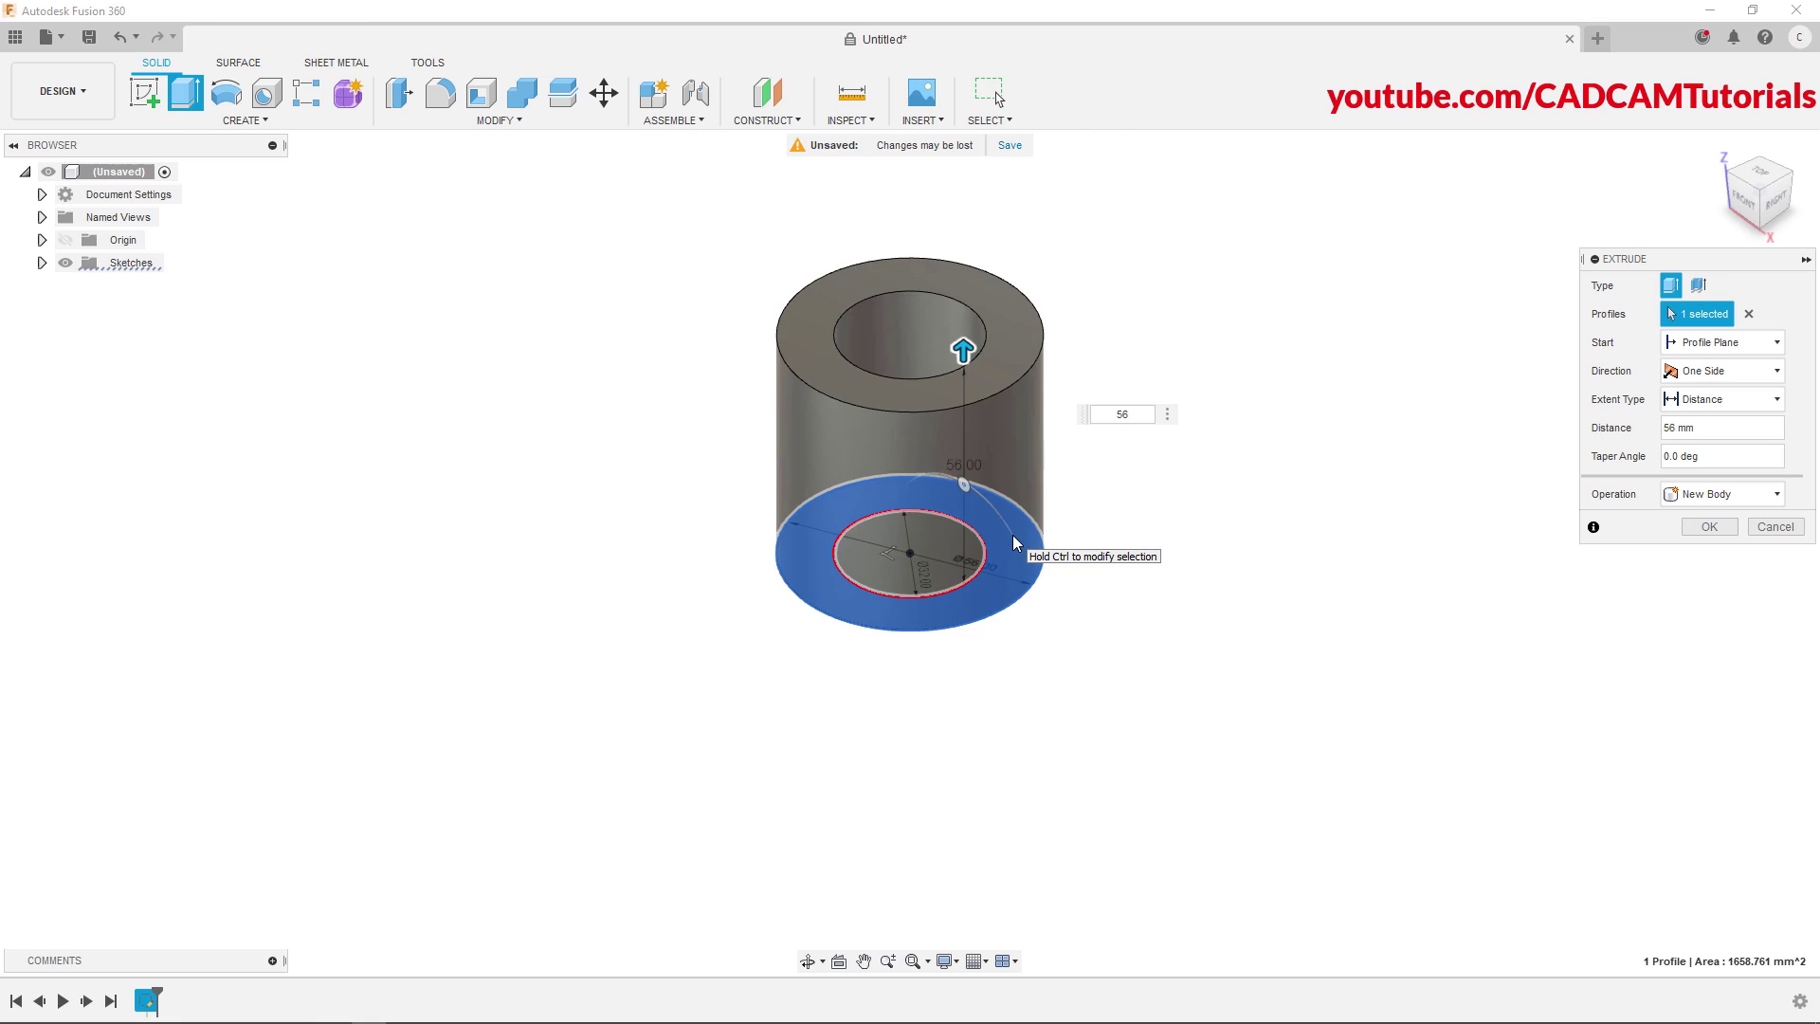
{"action": "key", "text": "Return"}
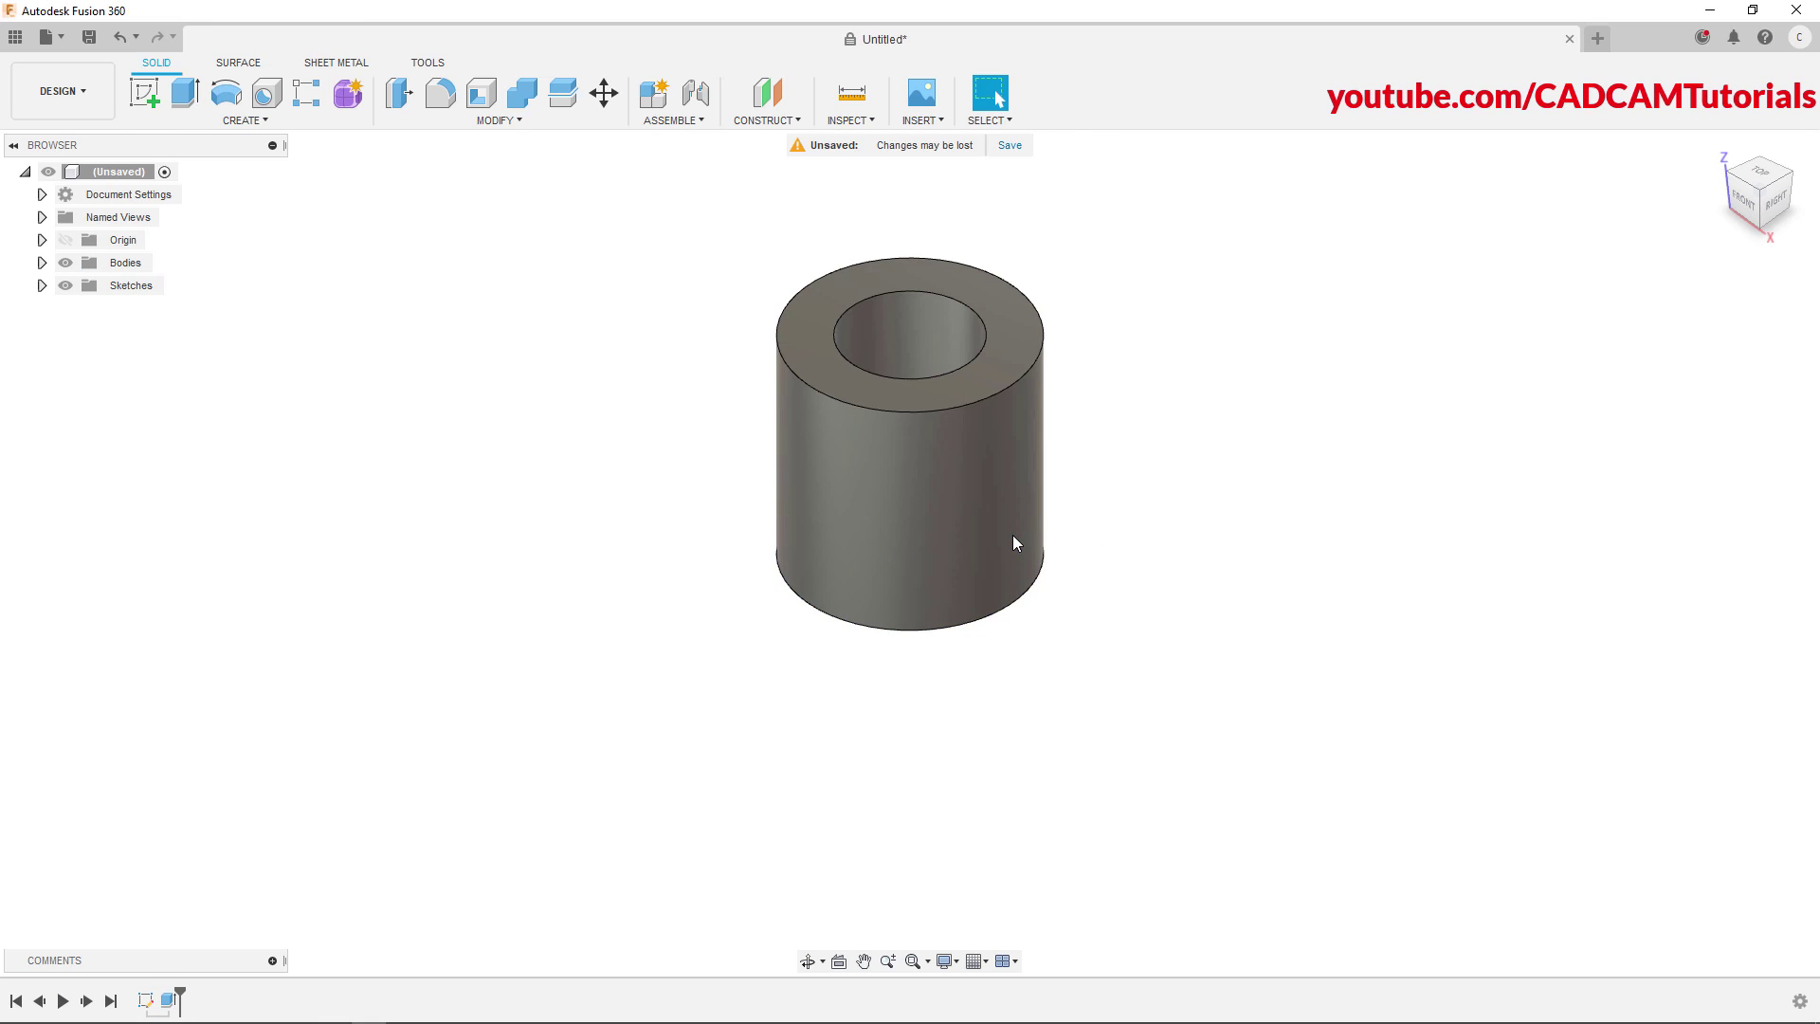
After consulting the PDF drawing, sketch a 6 mm wide, 20 mm long center rectangle on the cylinder's top face, across the rear ring wall on the green axis
{"action": "key", "text": "alt+Tab"}
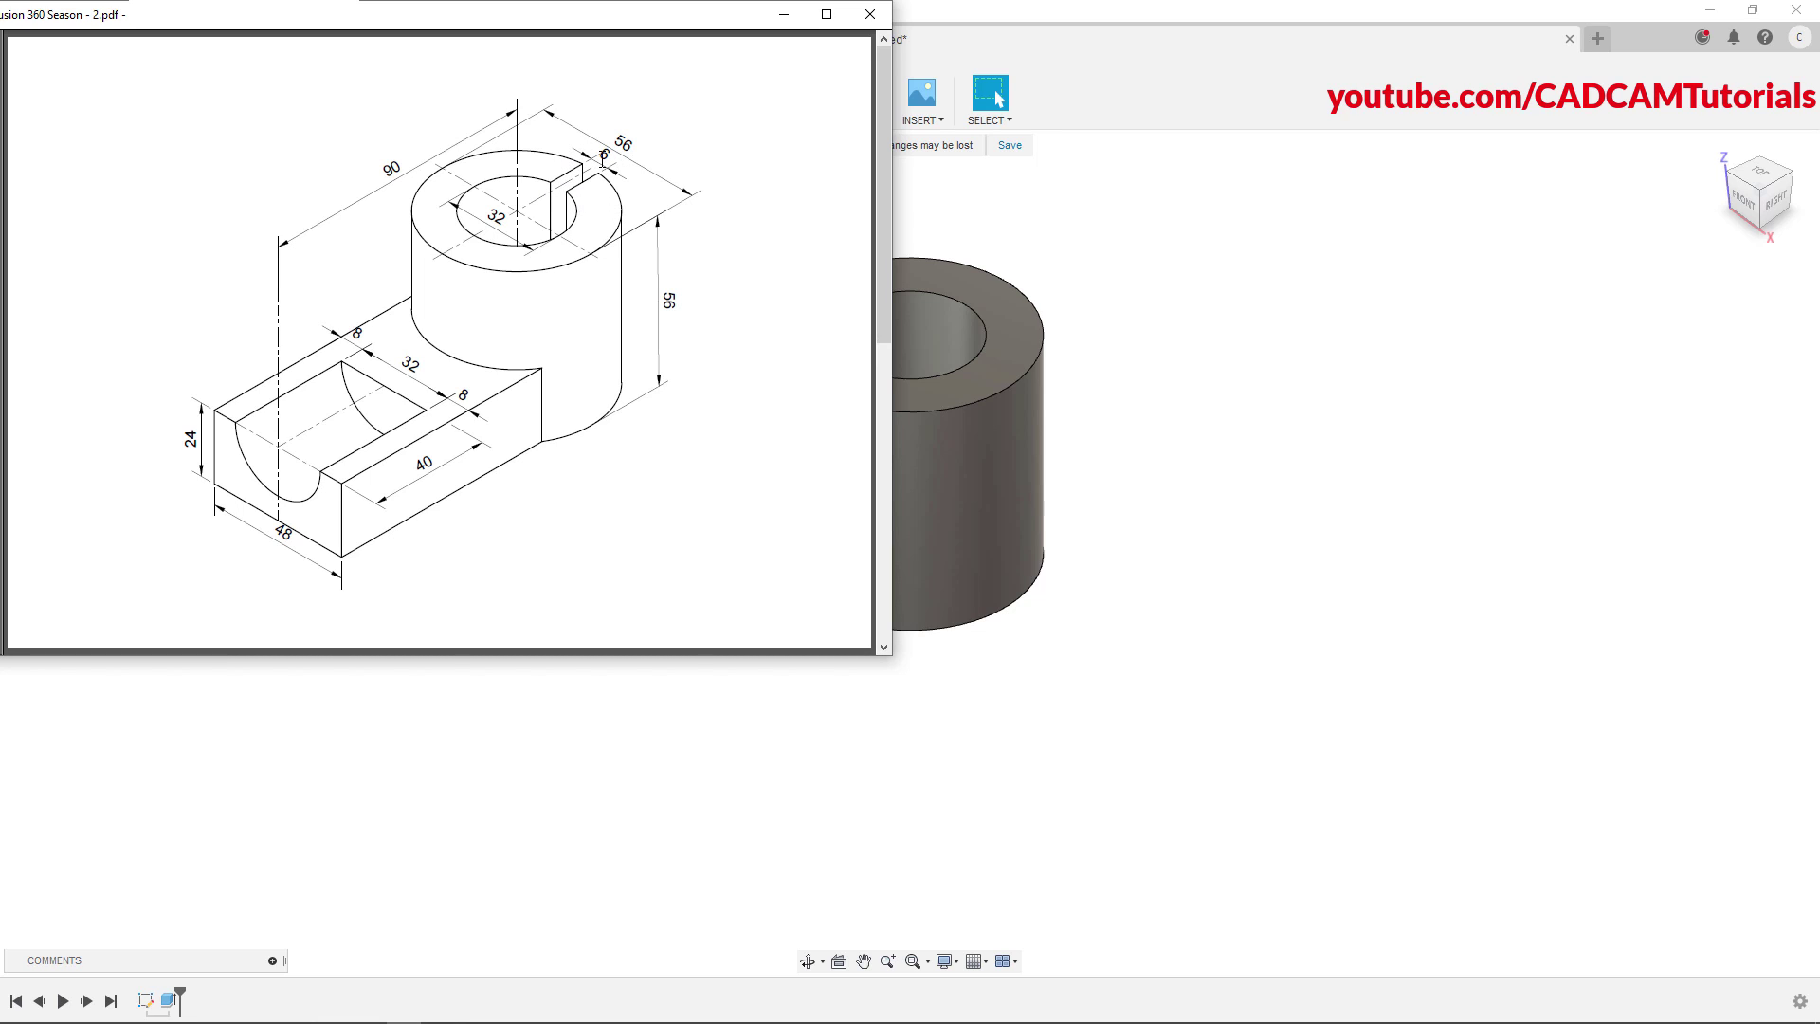
{"action": "left_click", "coordinate": [1080, 280]}
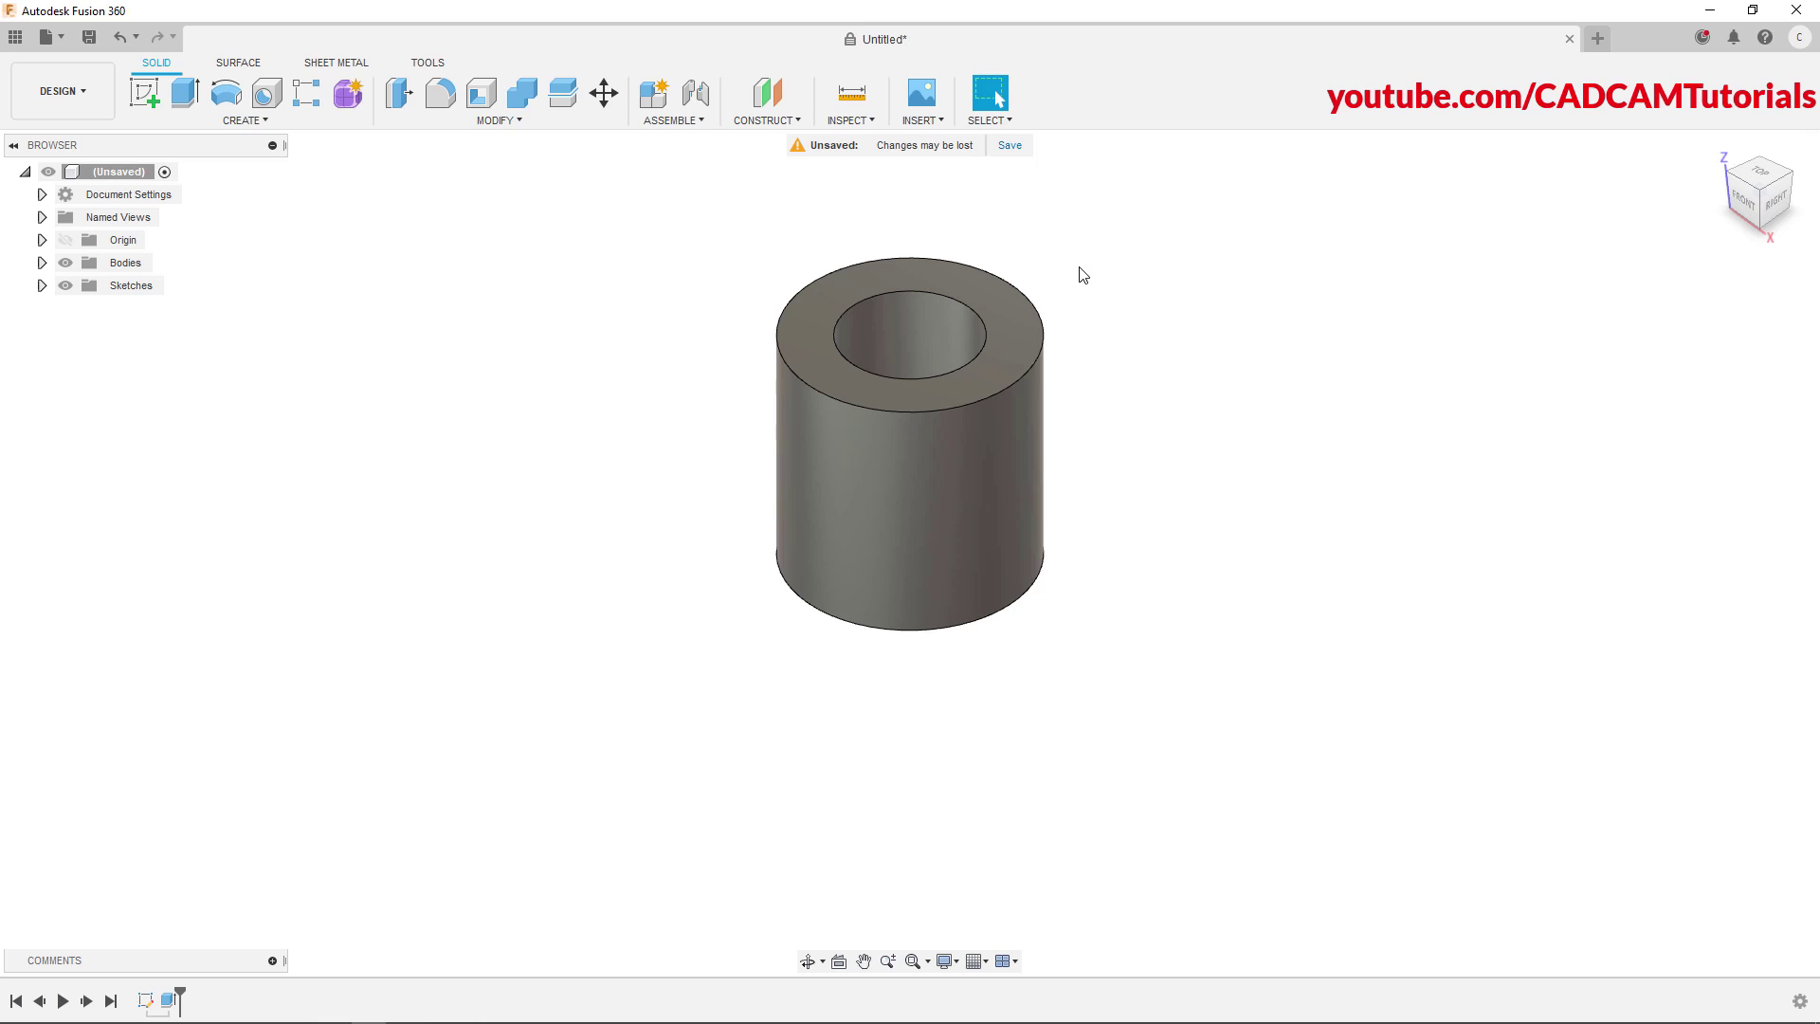
{"action": "left_click", "coordinate": [142, 95]}
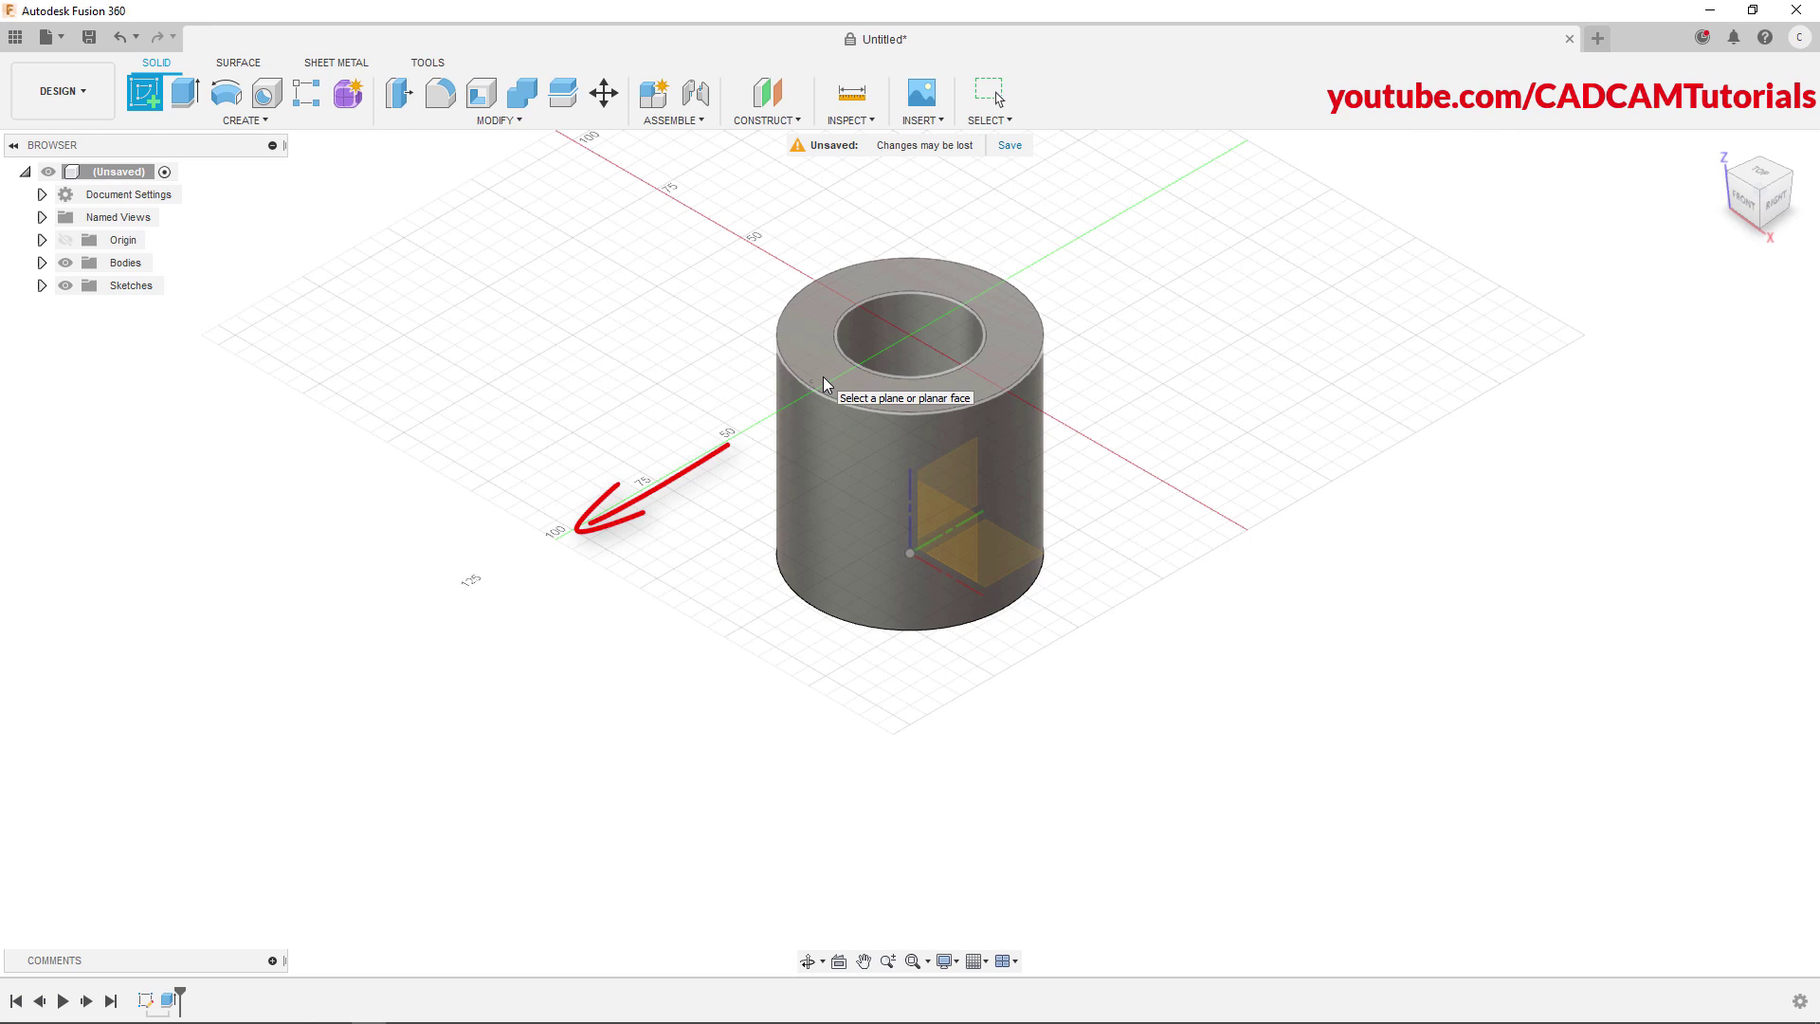
{"action": "left_click", "coordinate": [1001, 328]}
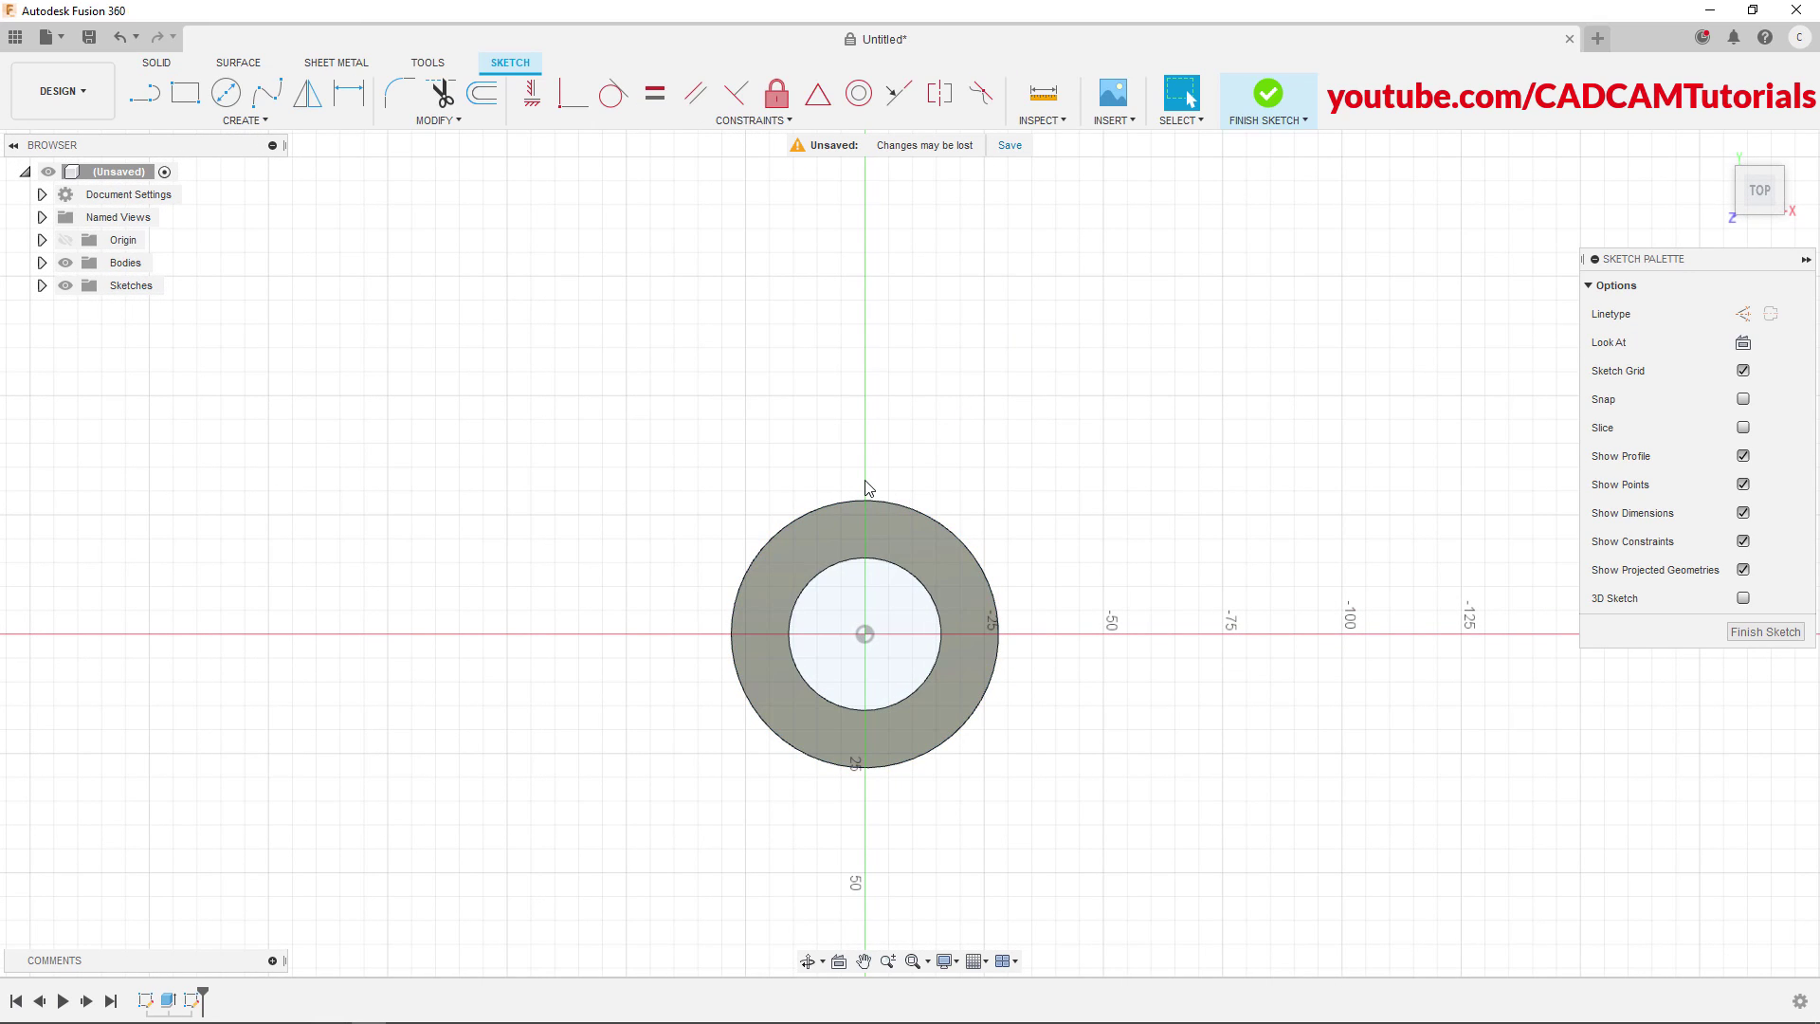
{"action": "left_click", "coordinate": [187, 95]}
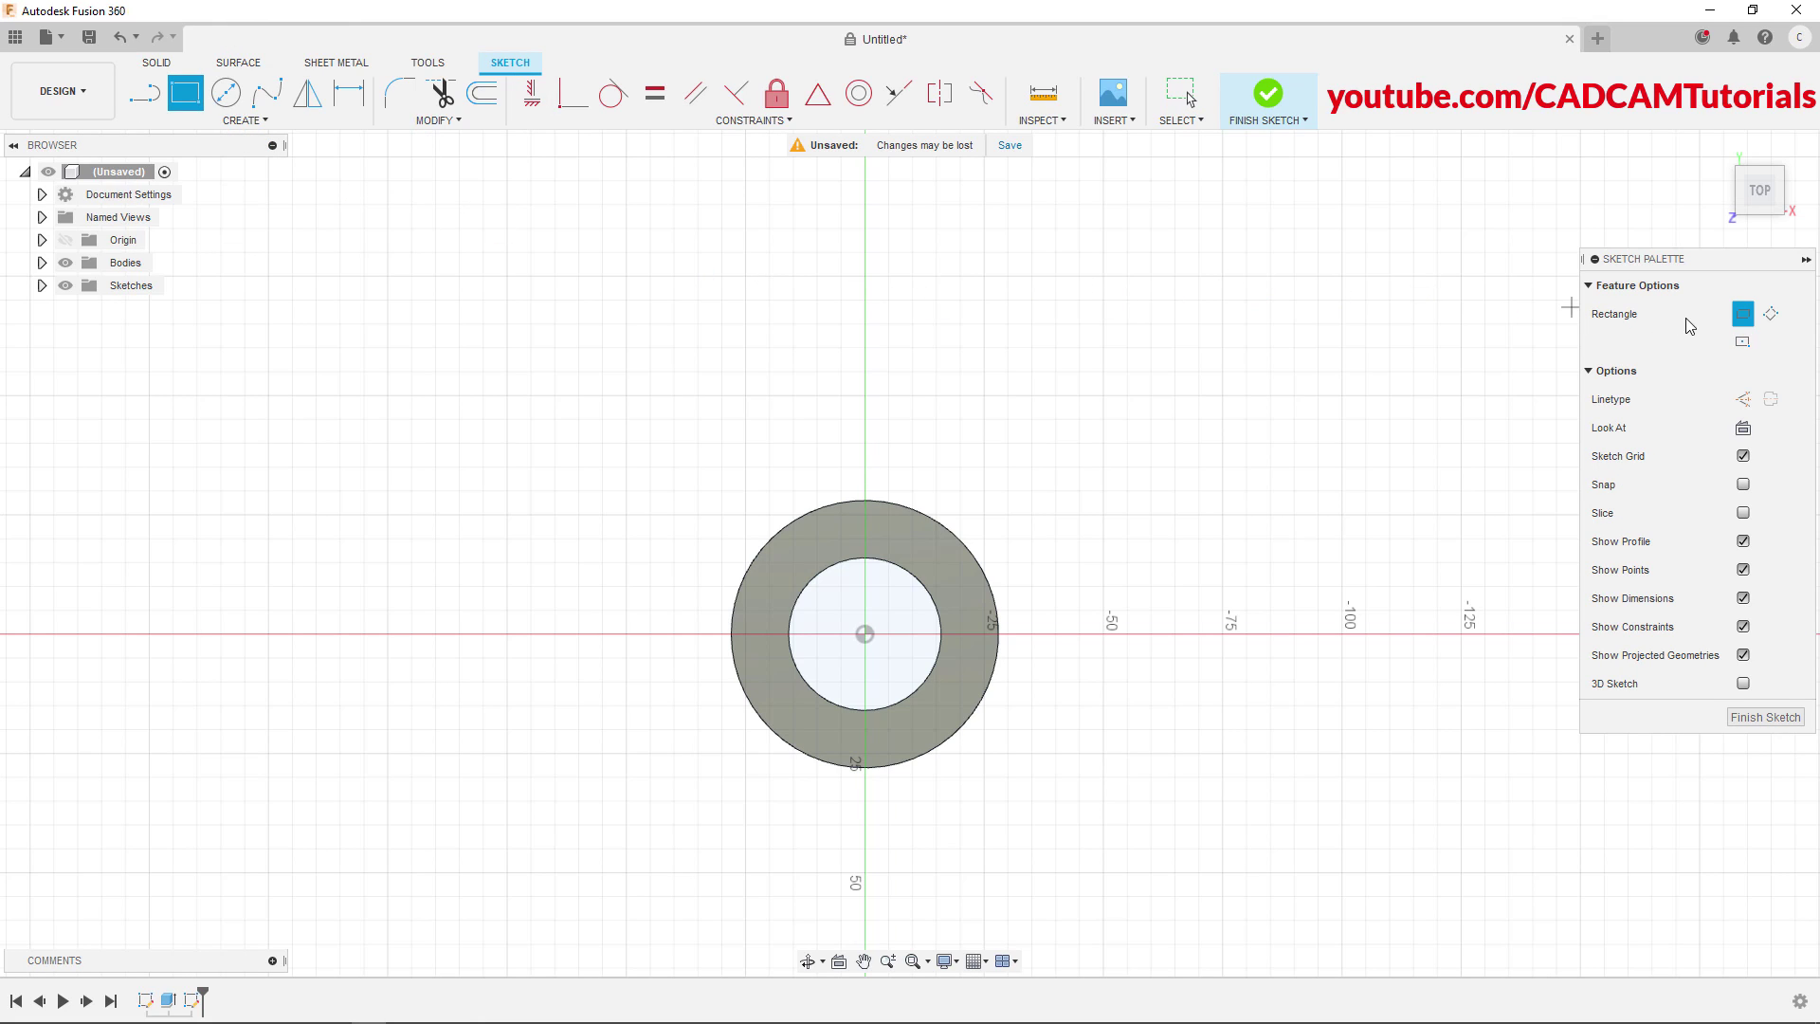
{"action": "left_click", "coordinate": [1744, 345]}
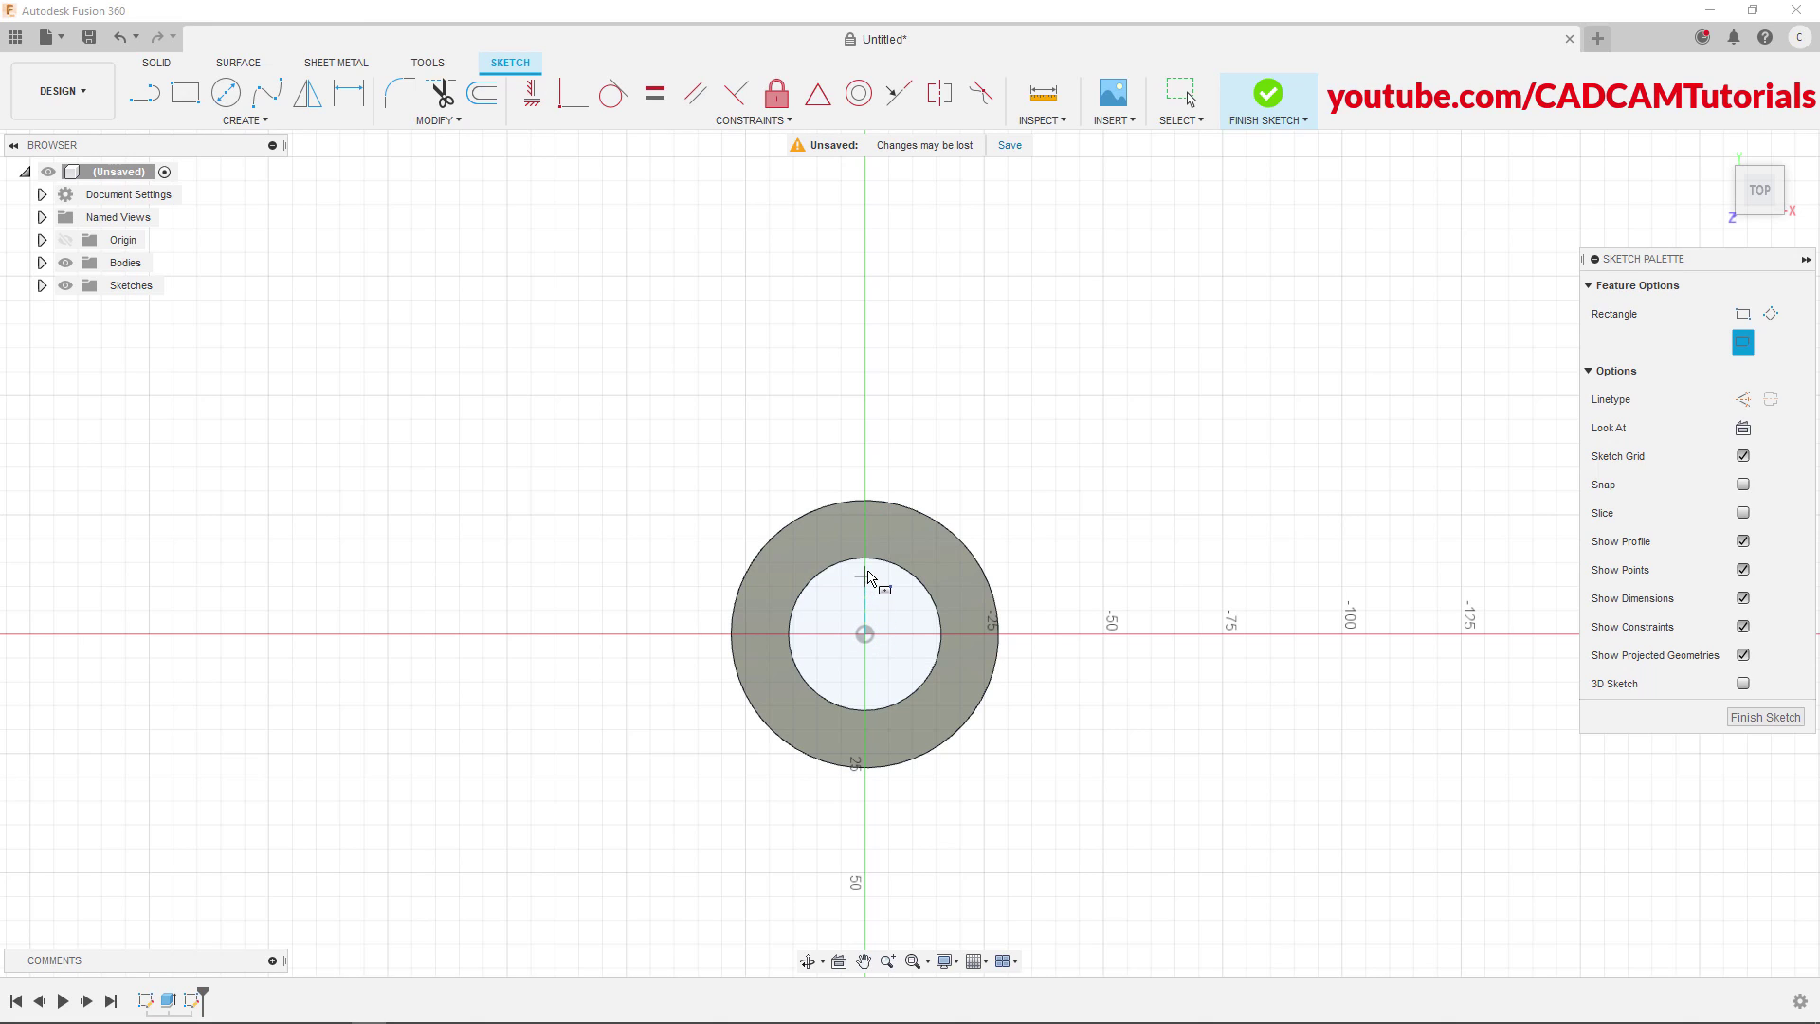
{"action": "left_click", "coordinate": [865, 527]}
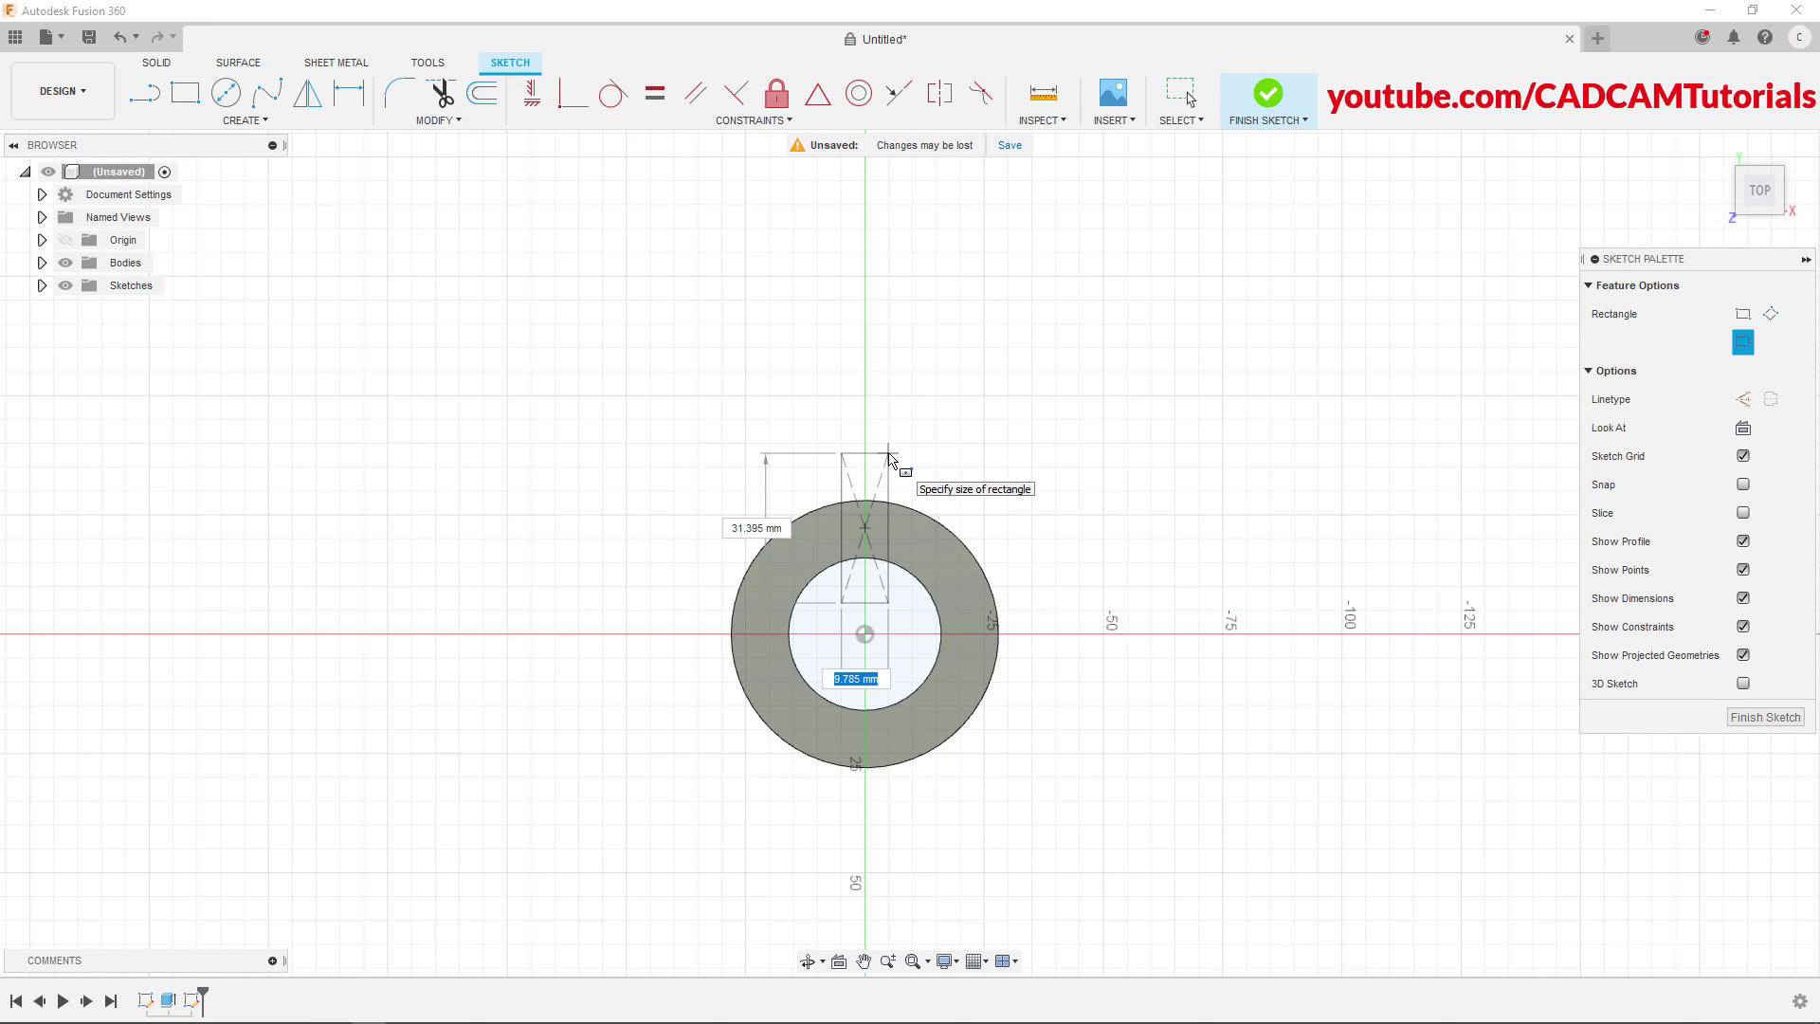
{"action": "type", "text": "6"}
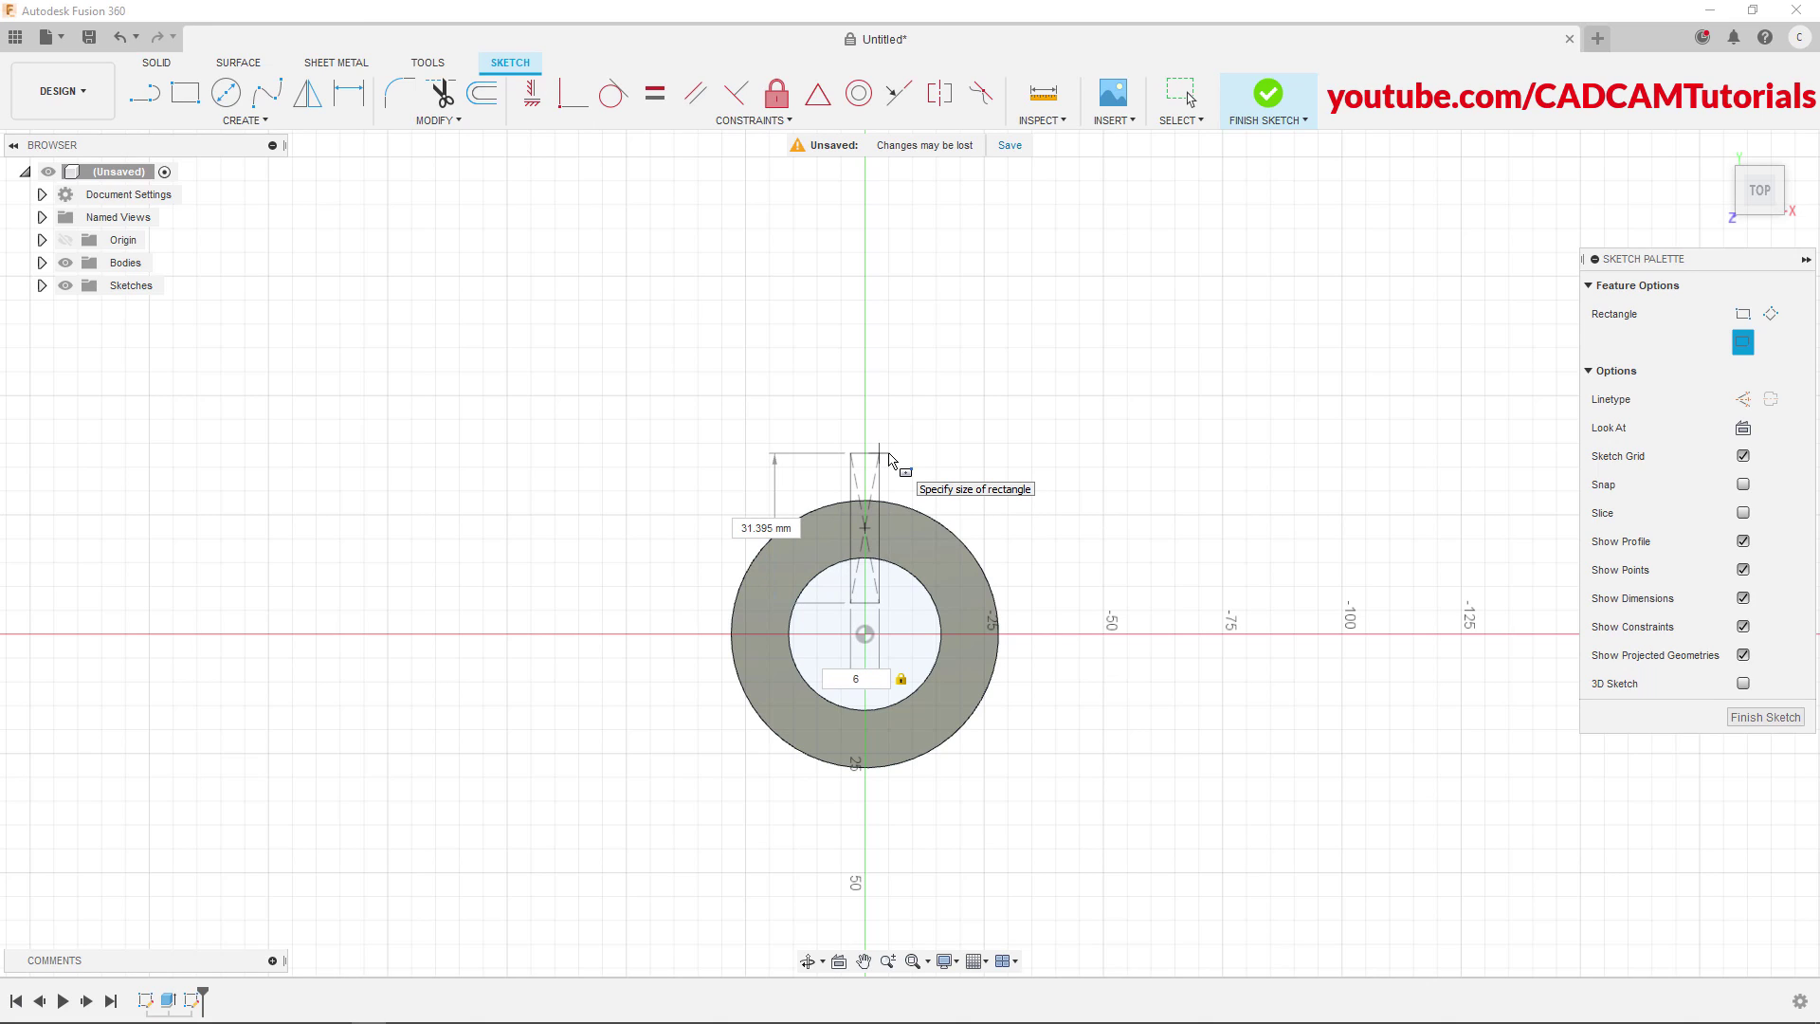
{"action": "key", "text": "Tab"}
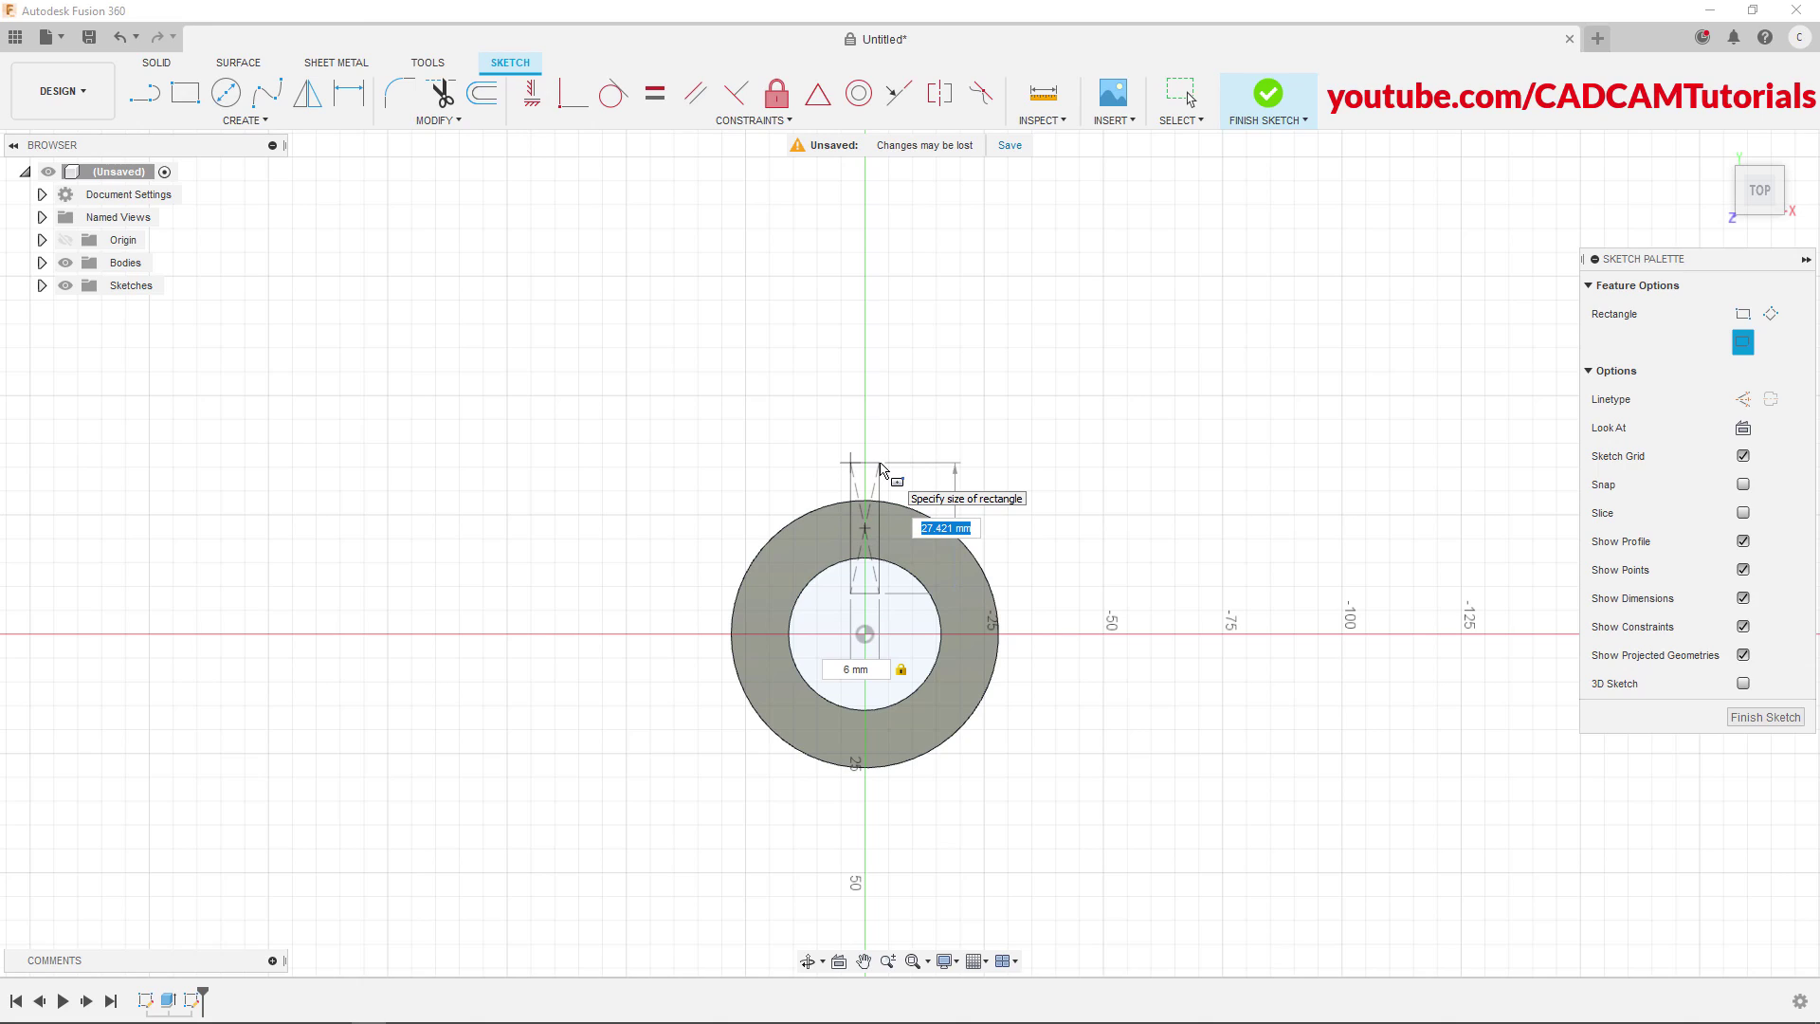
{"action": "type", "text": "20"}
{"action": "key", "text": "Return"}
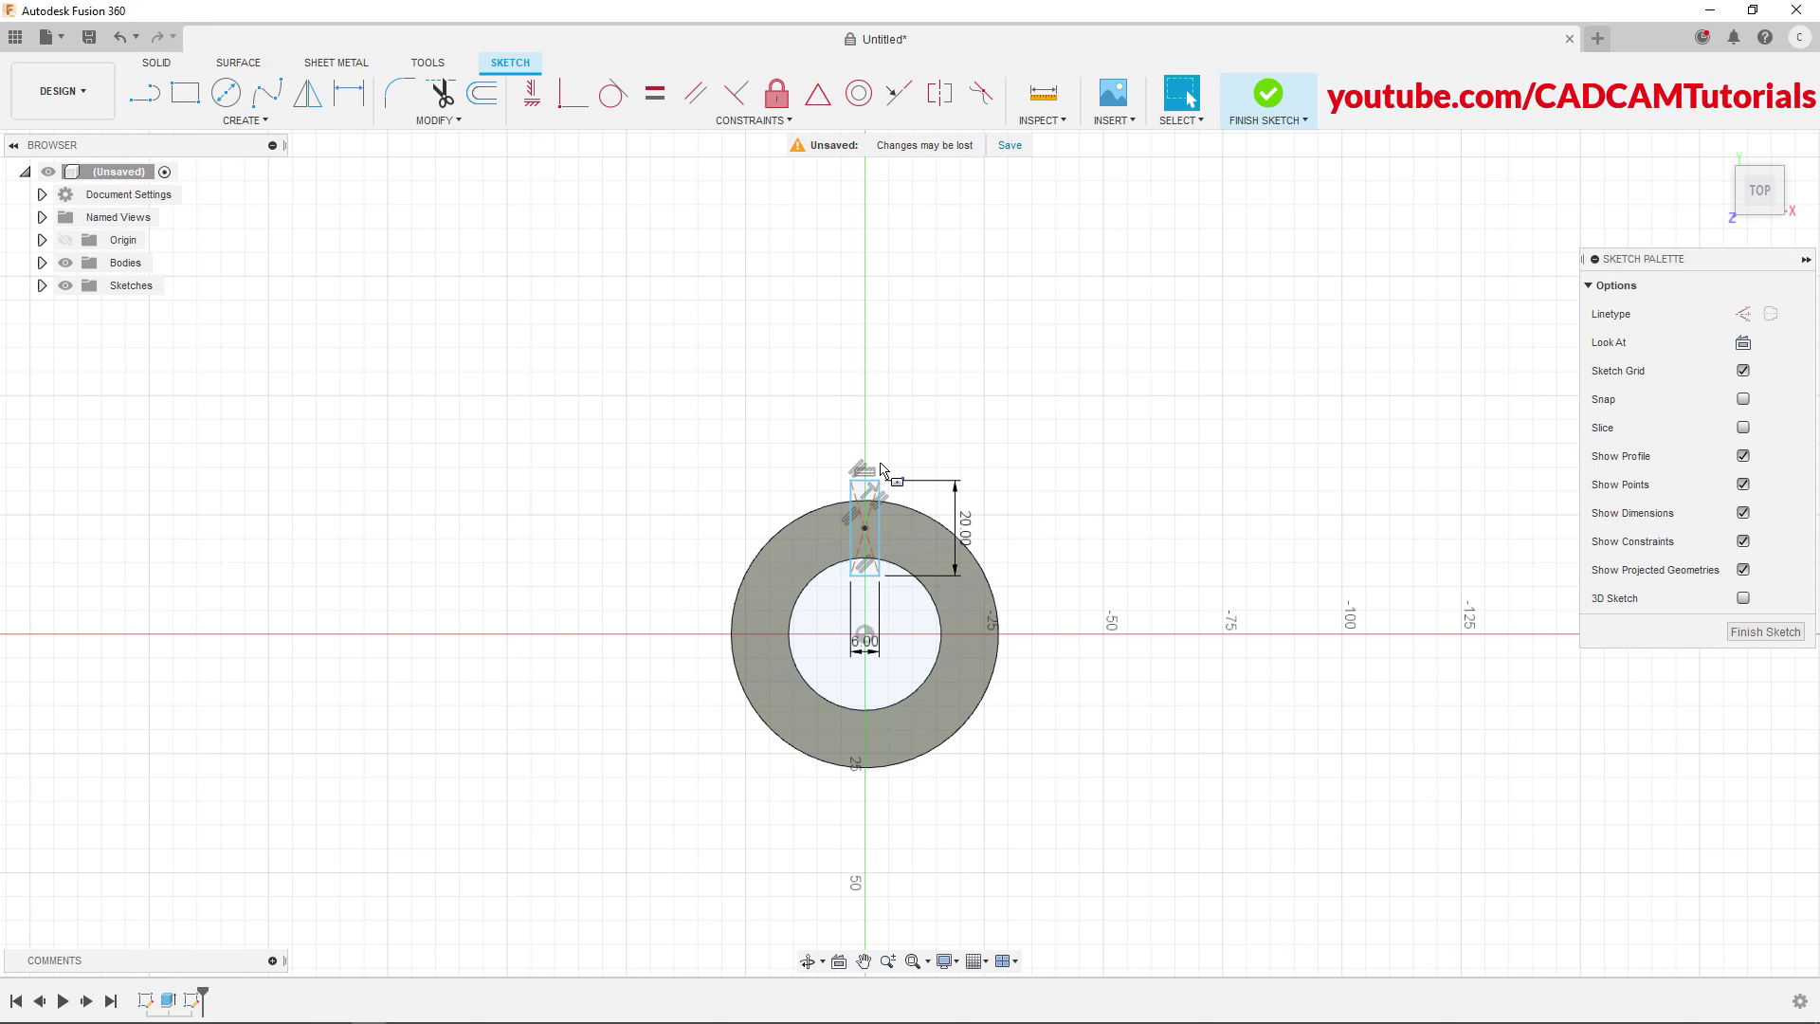
Cut the slot profile down through the whole cylinder wall with the extent set to All and the direction flipped
{"action": "right_click", "coordinate": [1192, 361]}
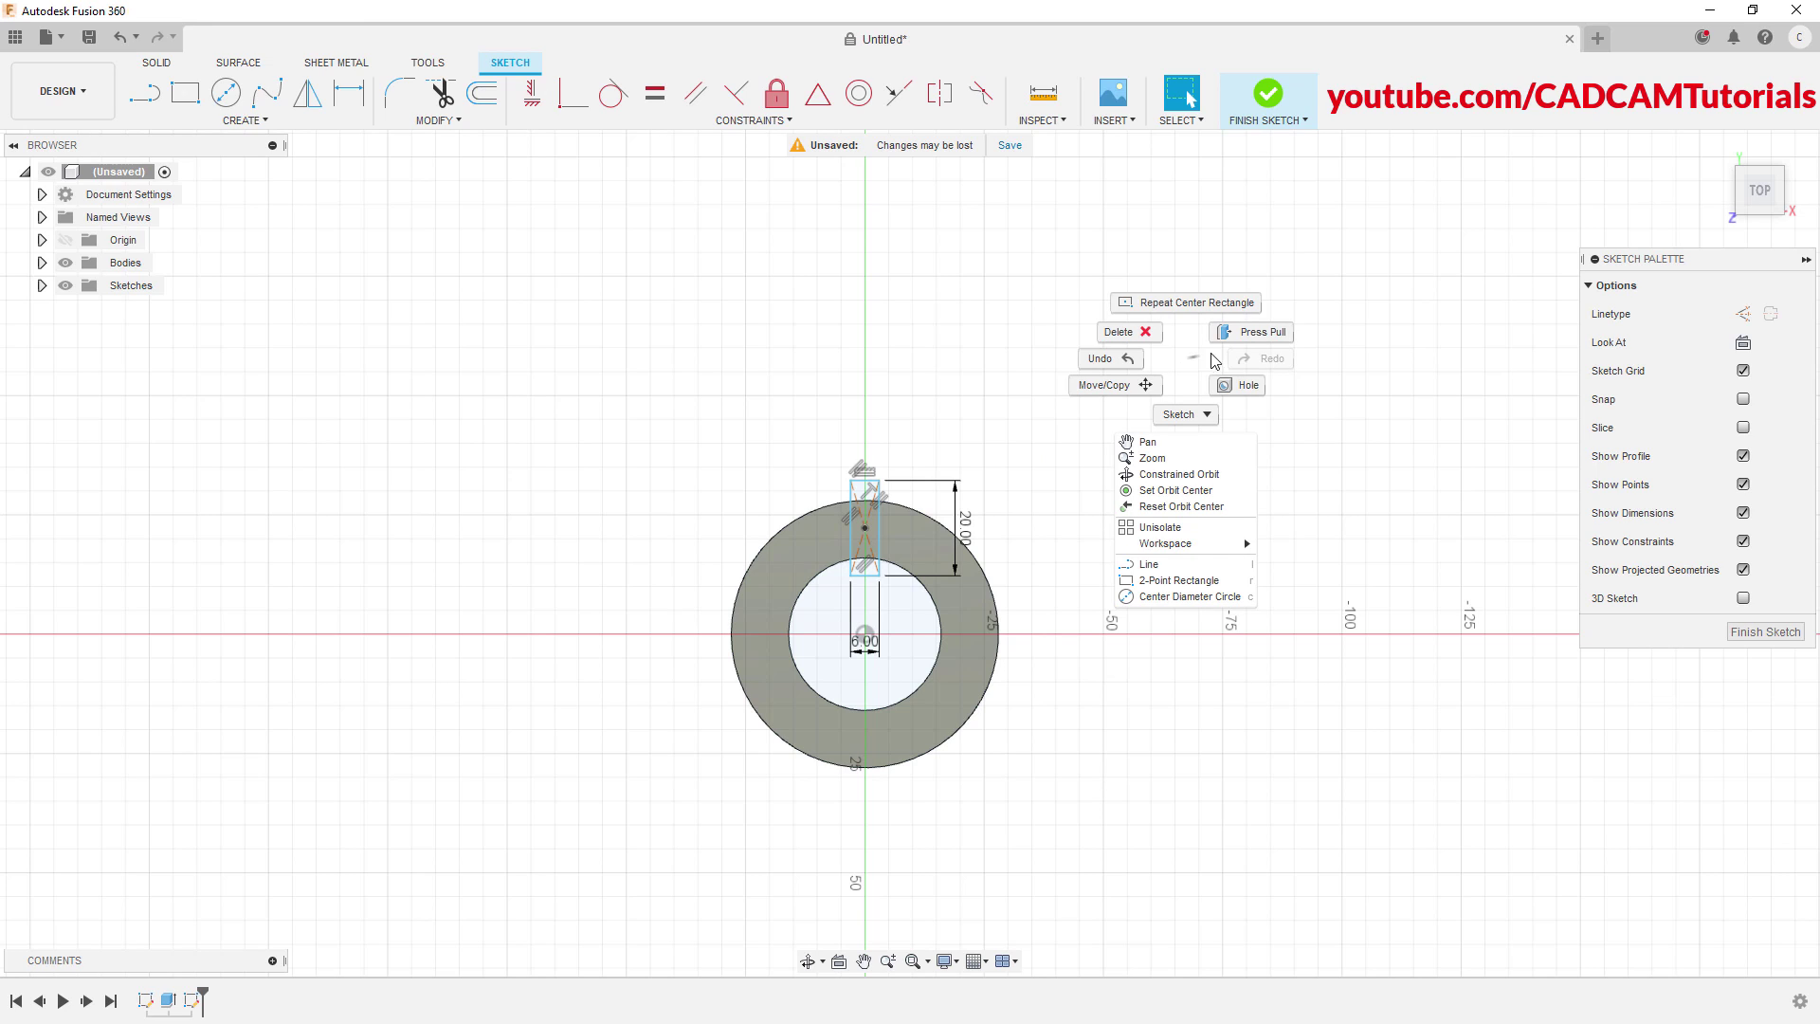
{"action": "left_click", "coordinate": [1248, 333]}
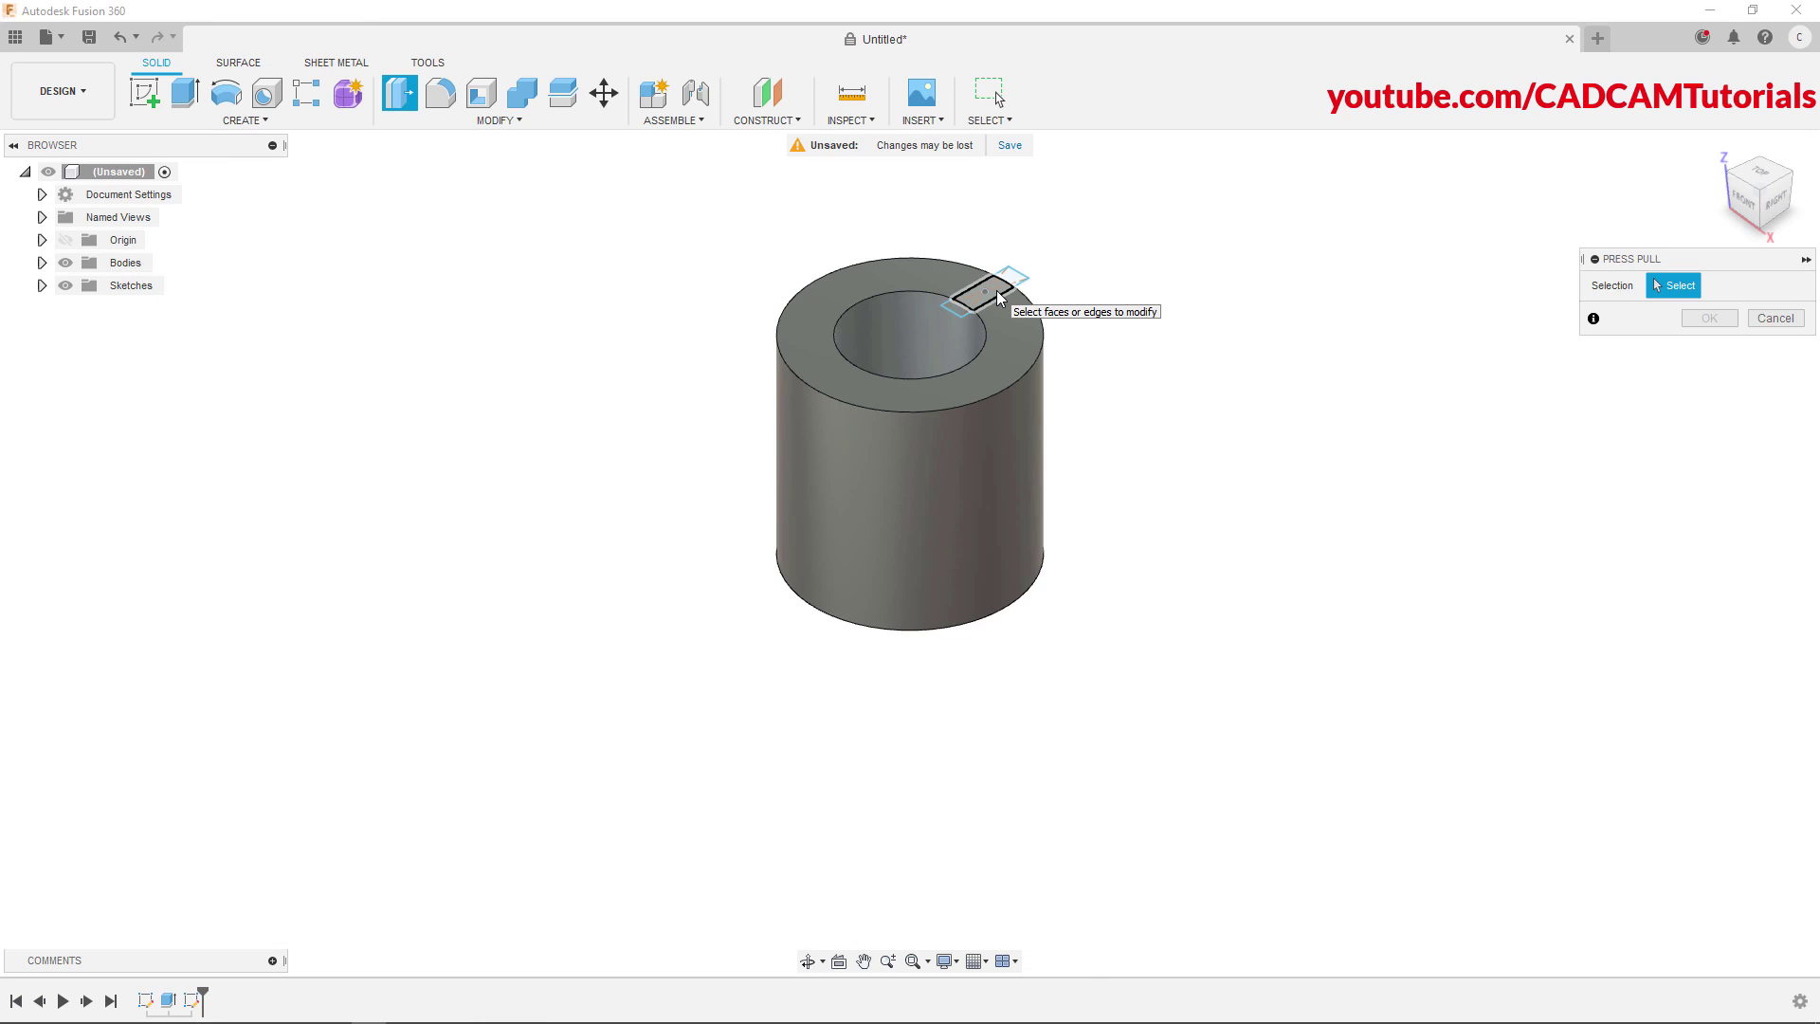
{"action": "left_click", "coordinate": [1001, 297]}
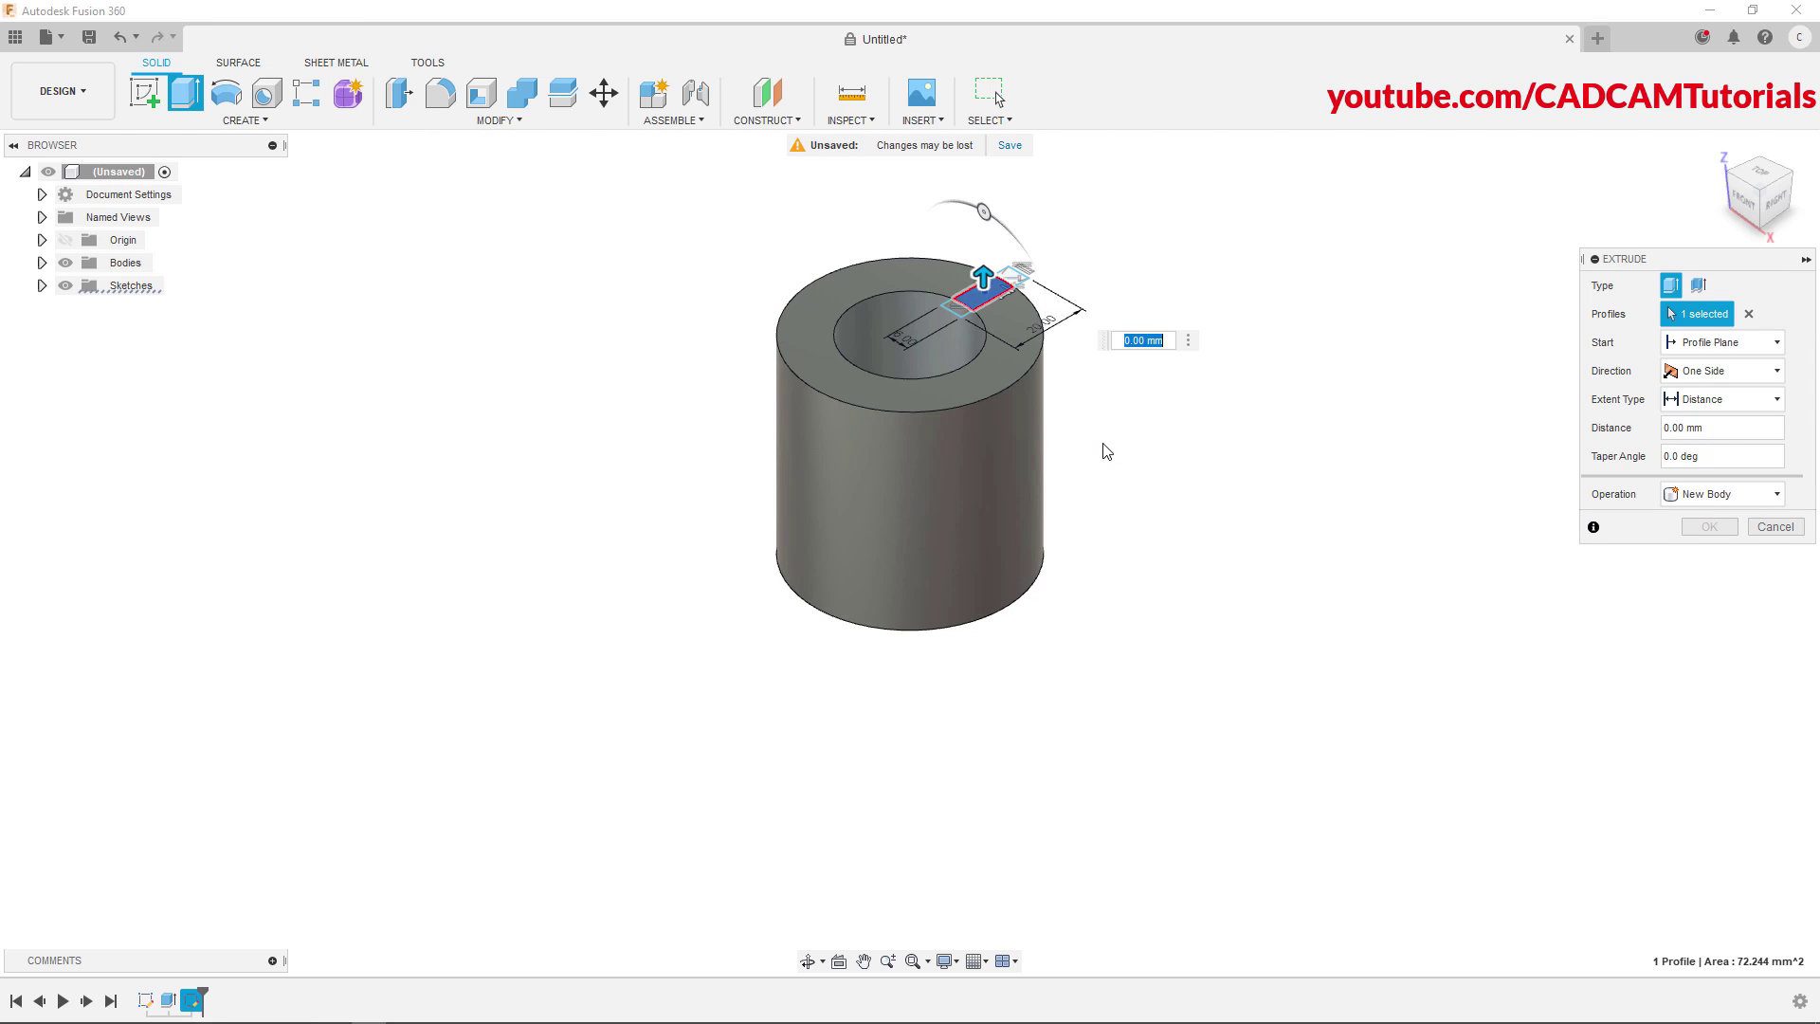
{"action": "left_click", "coordinate": [1764, 405]}
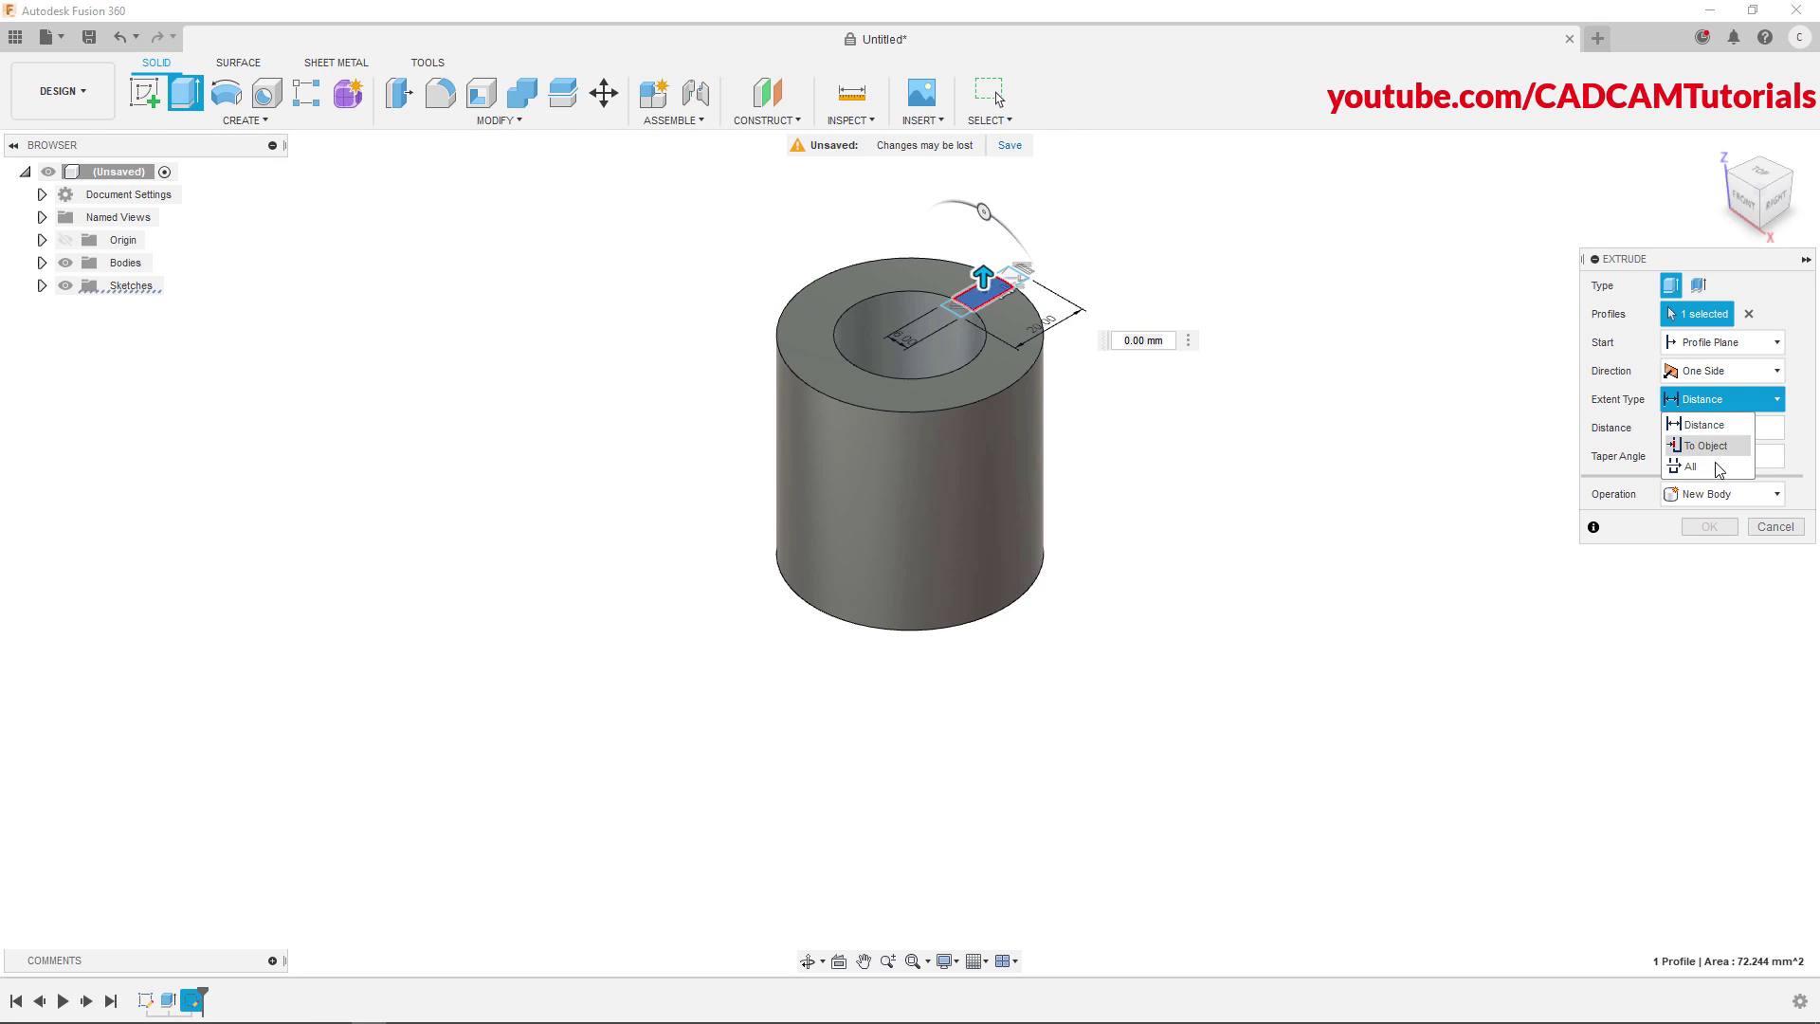
{"action": "left_click", "coordinate": [1691, 466]}
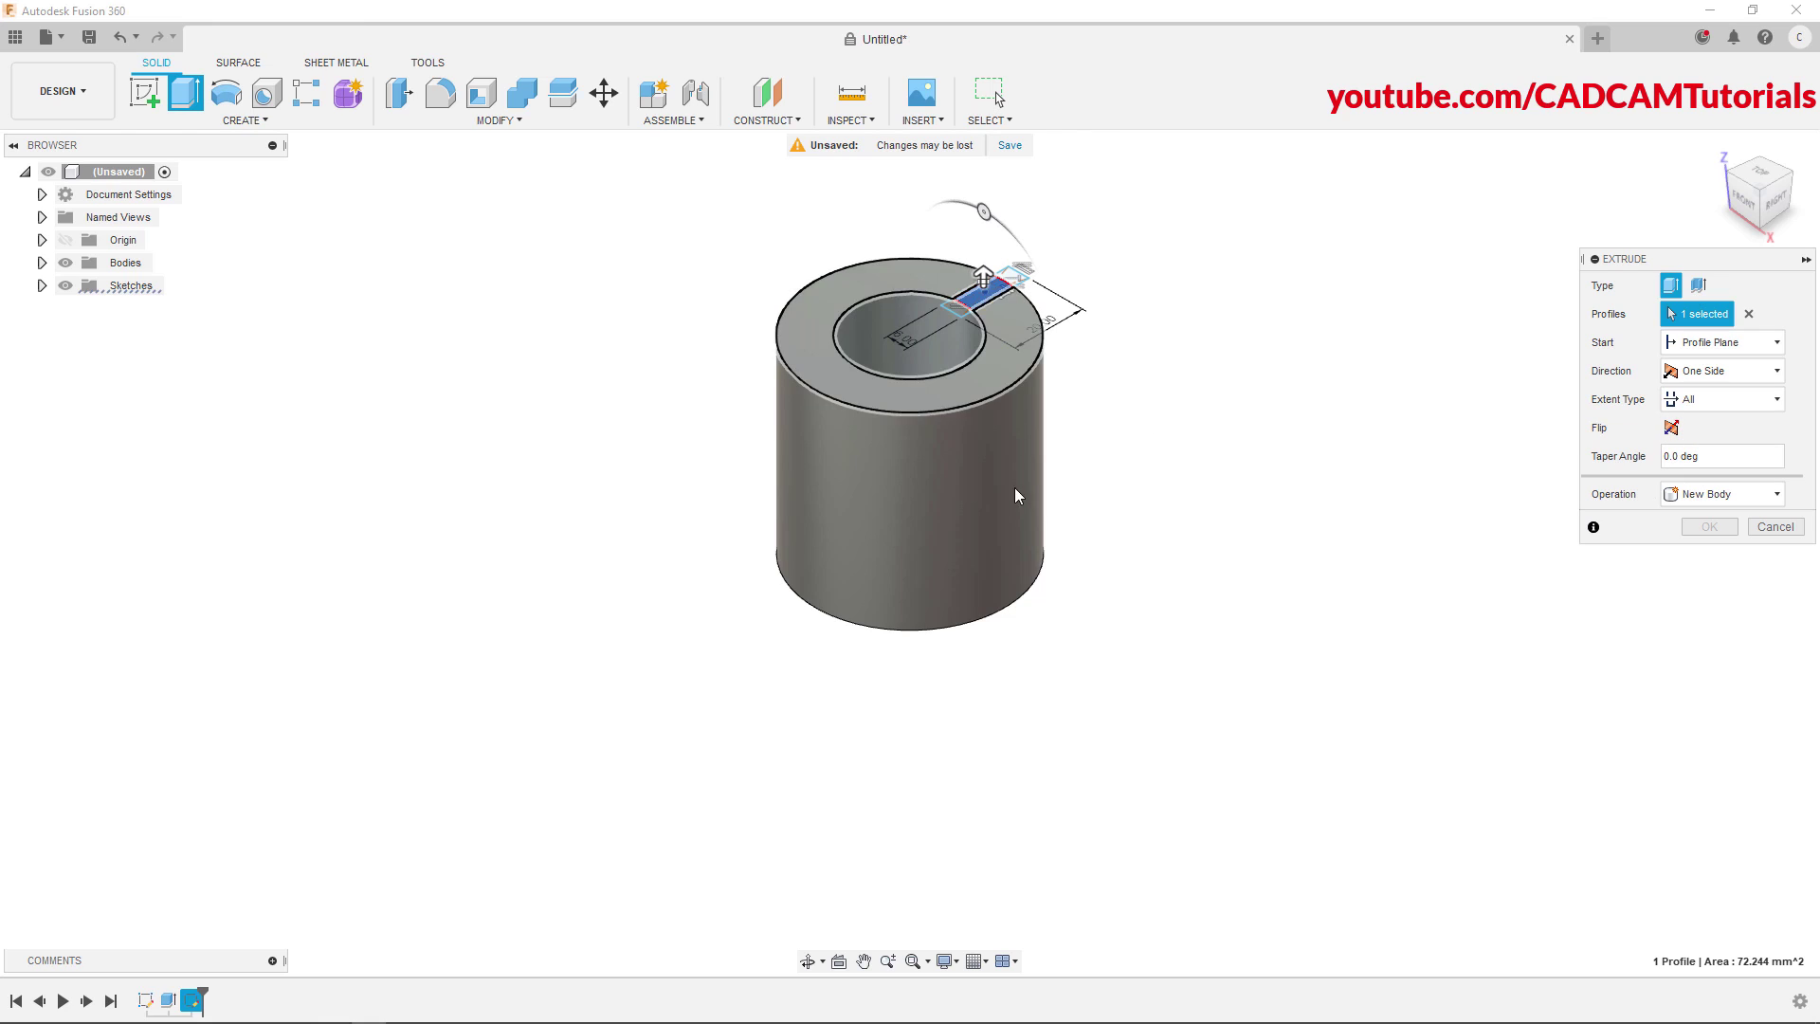
{"action": "left_click", "coordinate": [1672, 435]}
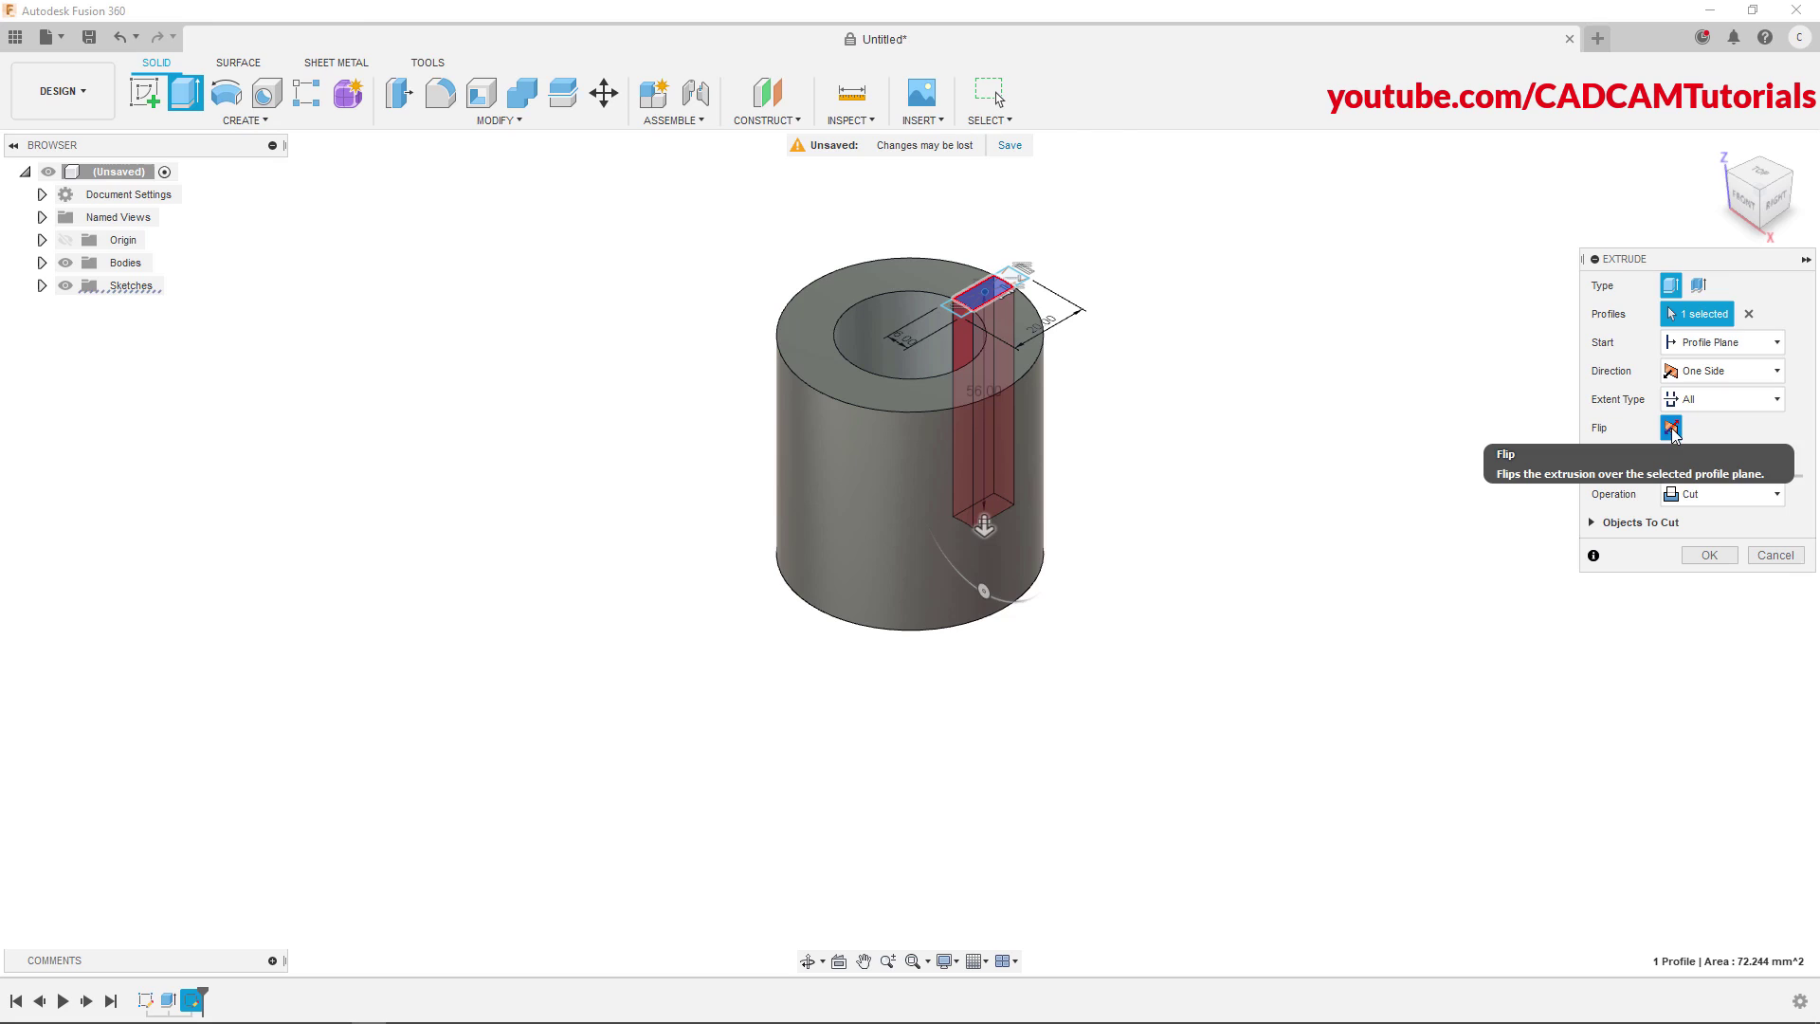
{"action": "left_click", "coordinate": [1709, 558]}
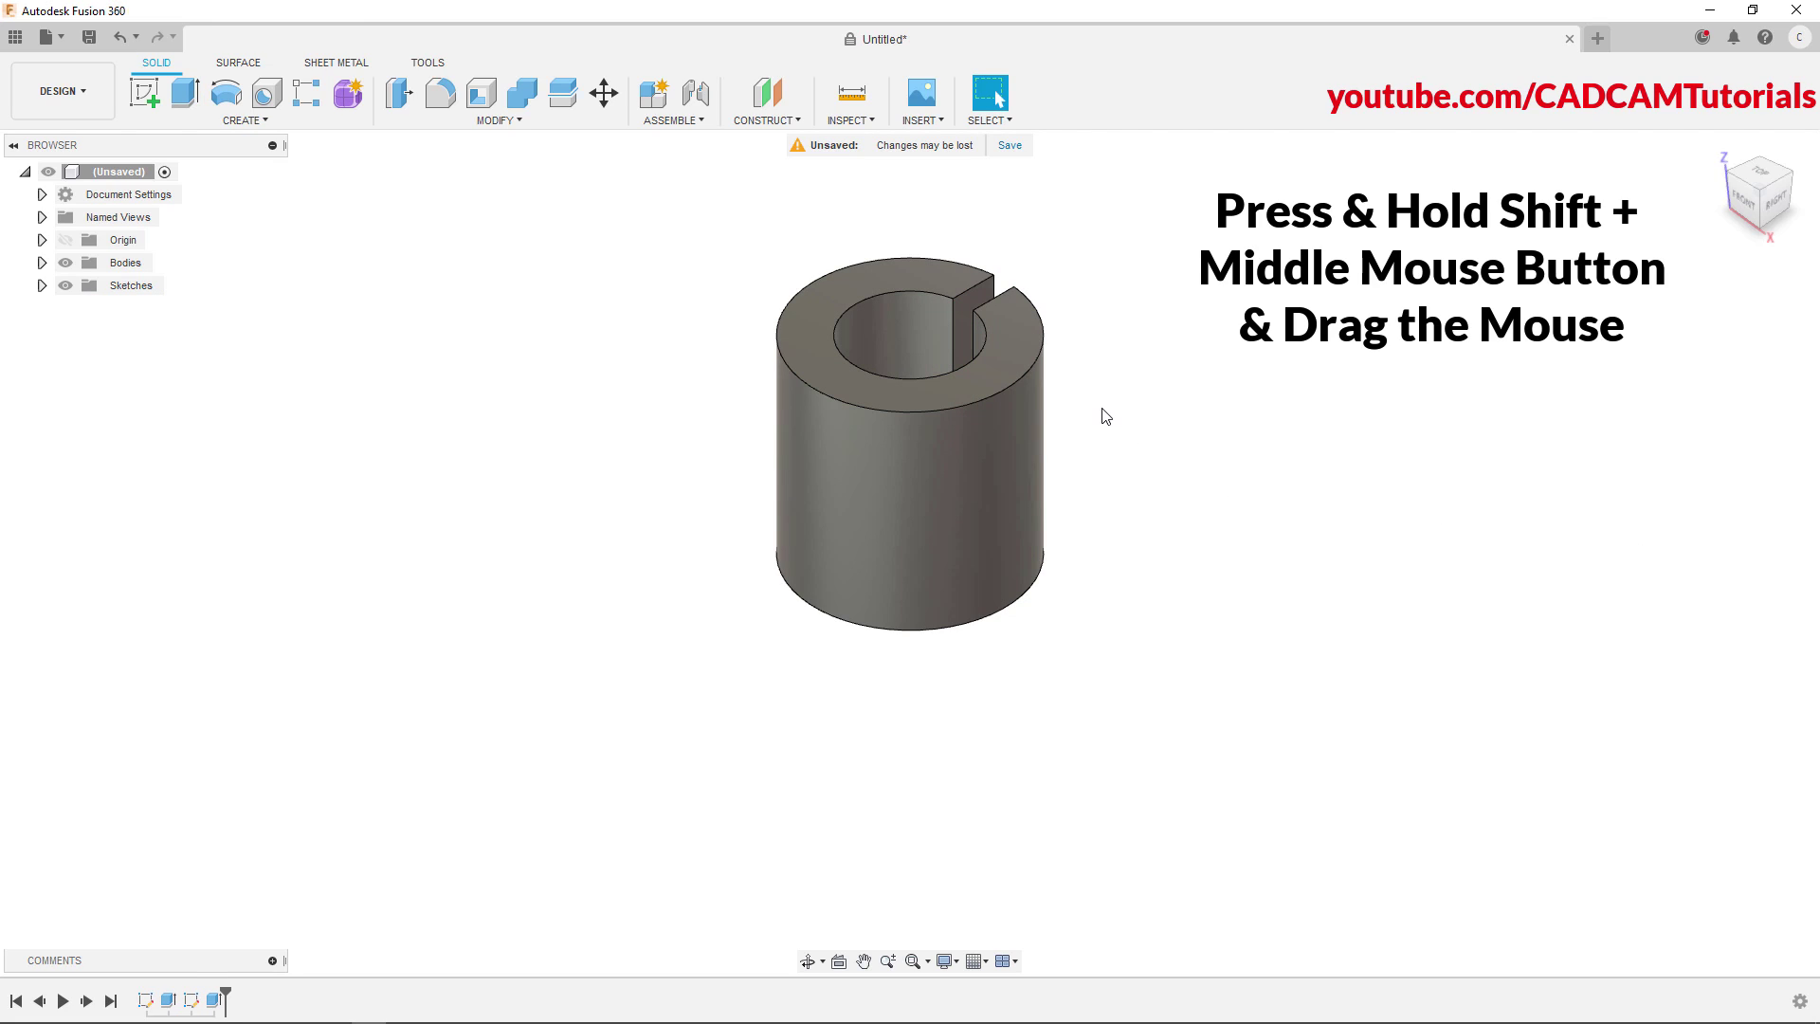
Check the arm dimensions in the PDF drawing and start a sketch on the horizontal XY origin plane at the cylinder's base
{"action": "mouse_move", "coordinate": [1085, 361]}
{"action": "middle_mouse_down", "text": "shift"}
{"action": "mouse_move", "coordinate": [1084, 386]}
{"action": "mouse_move", "coordinate": [1215, 451]}
{"action": "mouse_move", "coordinate": [1086, 440]}
{"action": "mouse_move", "coordinate": [1097, 319]}
{"action": "mouse_move", "coordinate": [1102, 343]}
{"action": "middle_mouse_up", "text": "shift"}
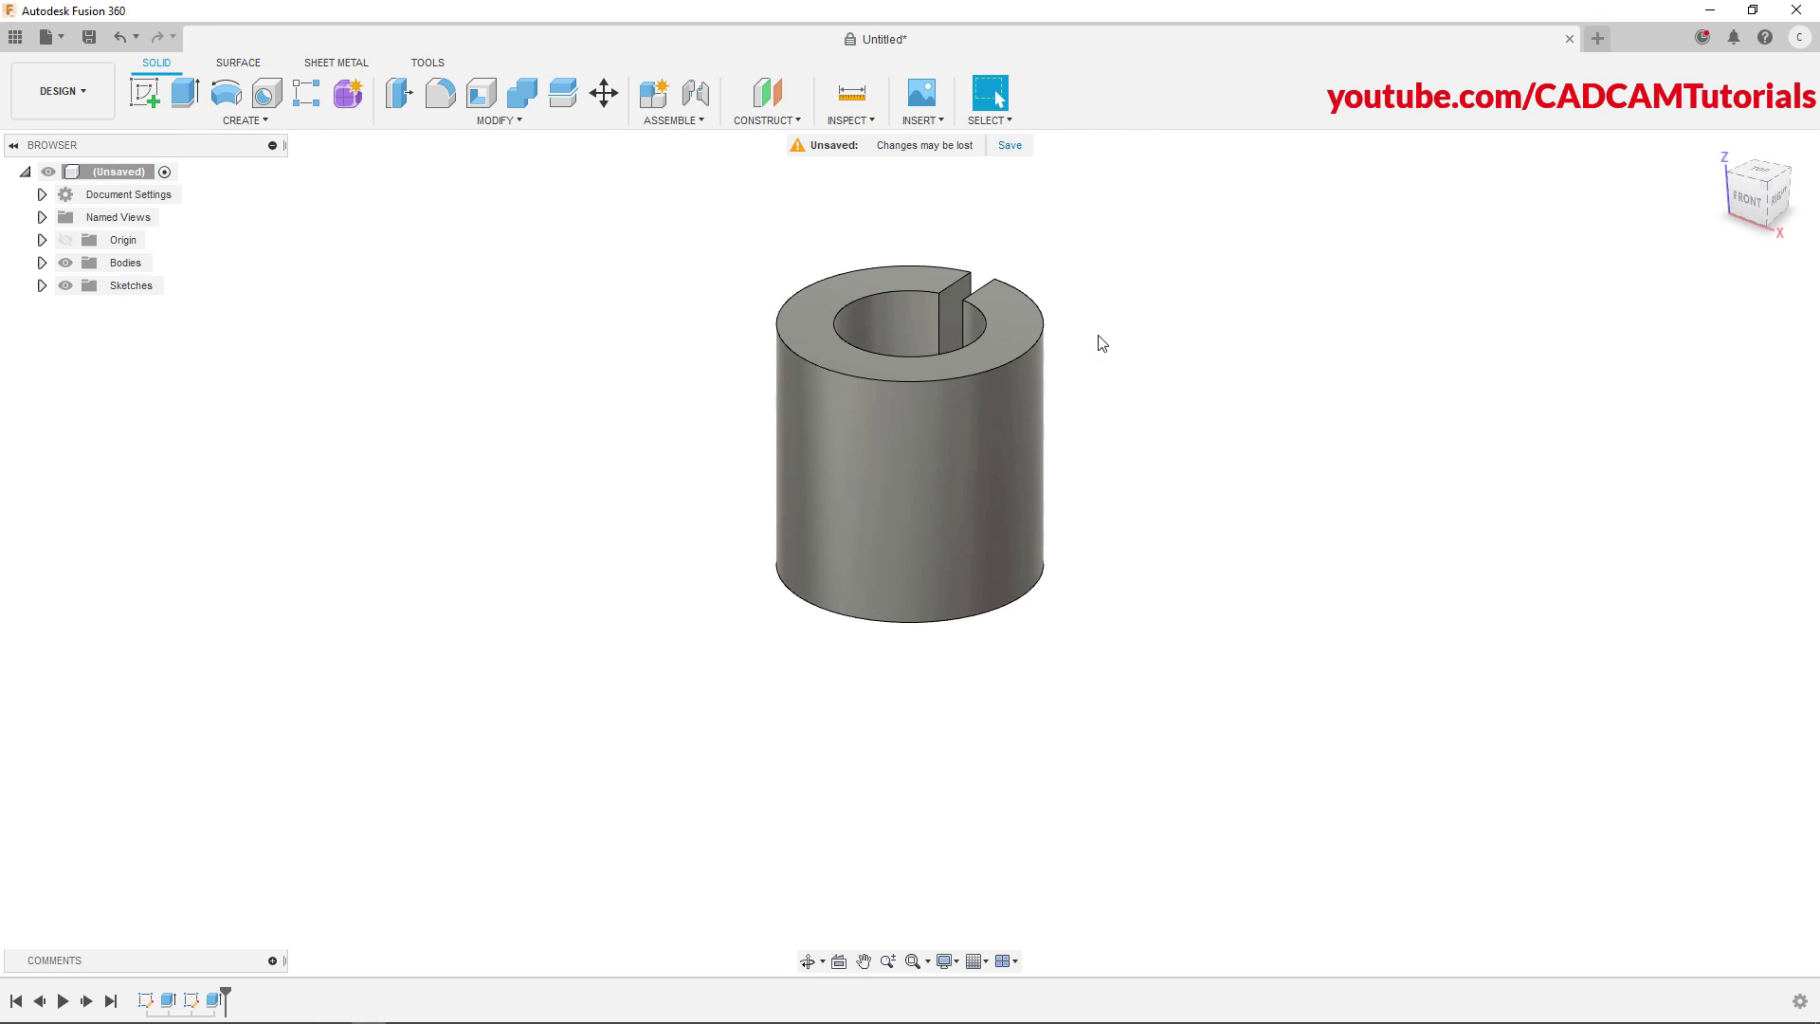
{"action": "key", "text": "alt+Tab"}
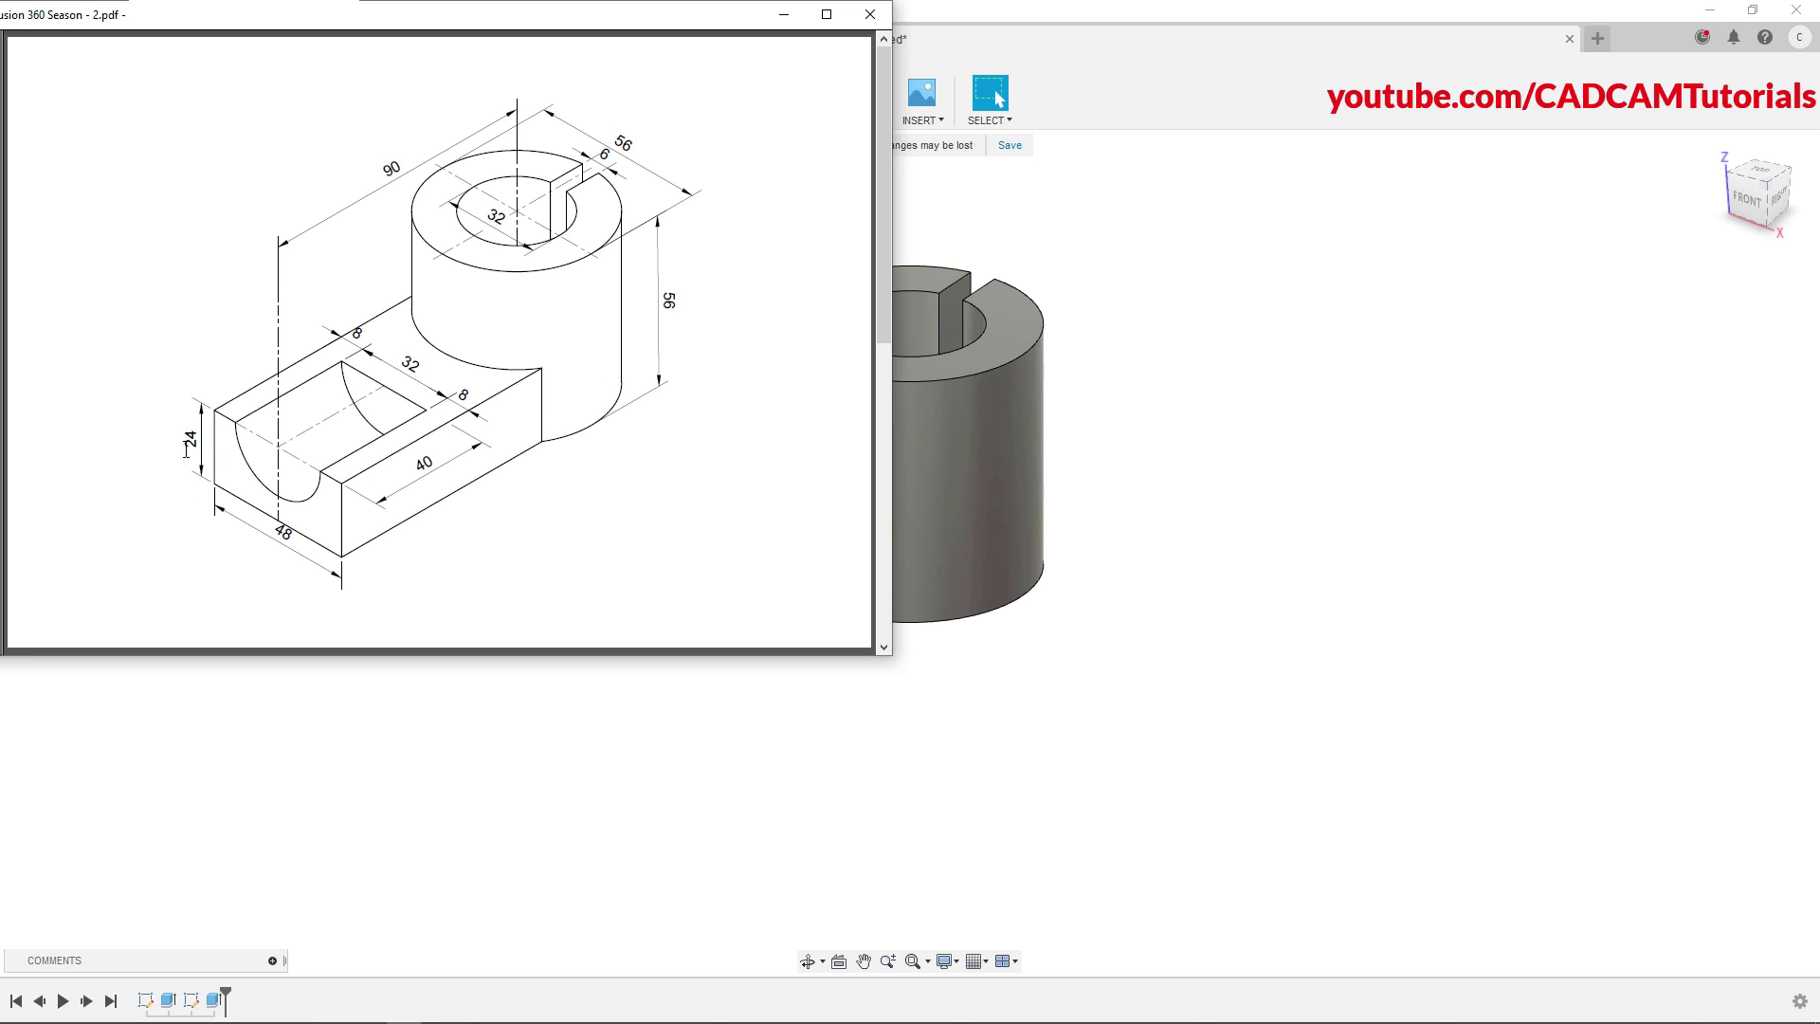
{"action": "left_click", "coordinate": [1157, 522]}
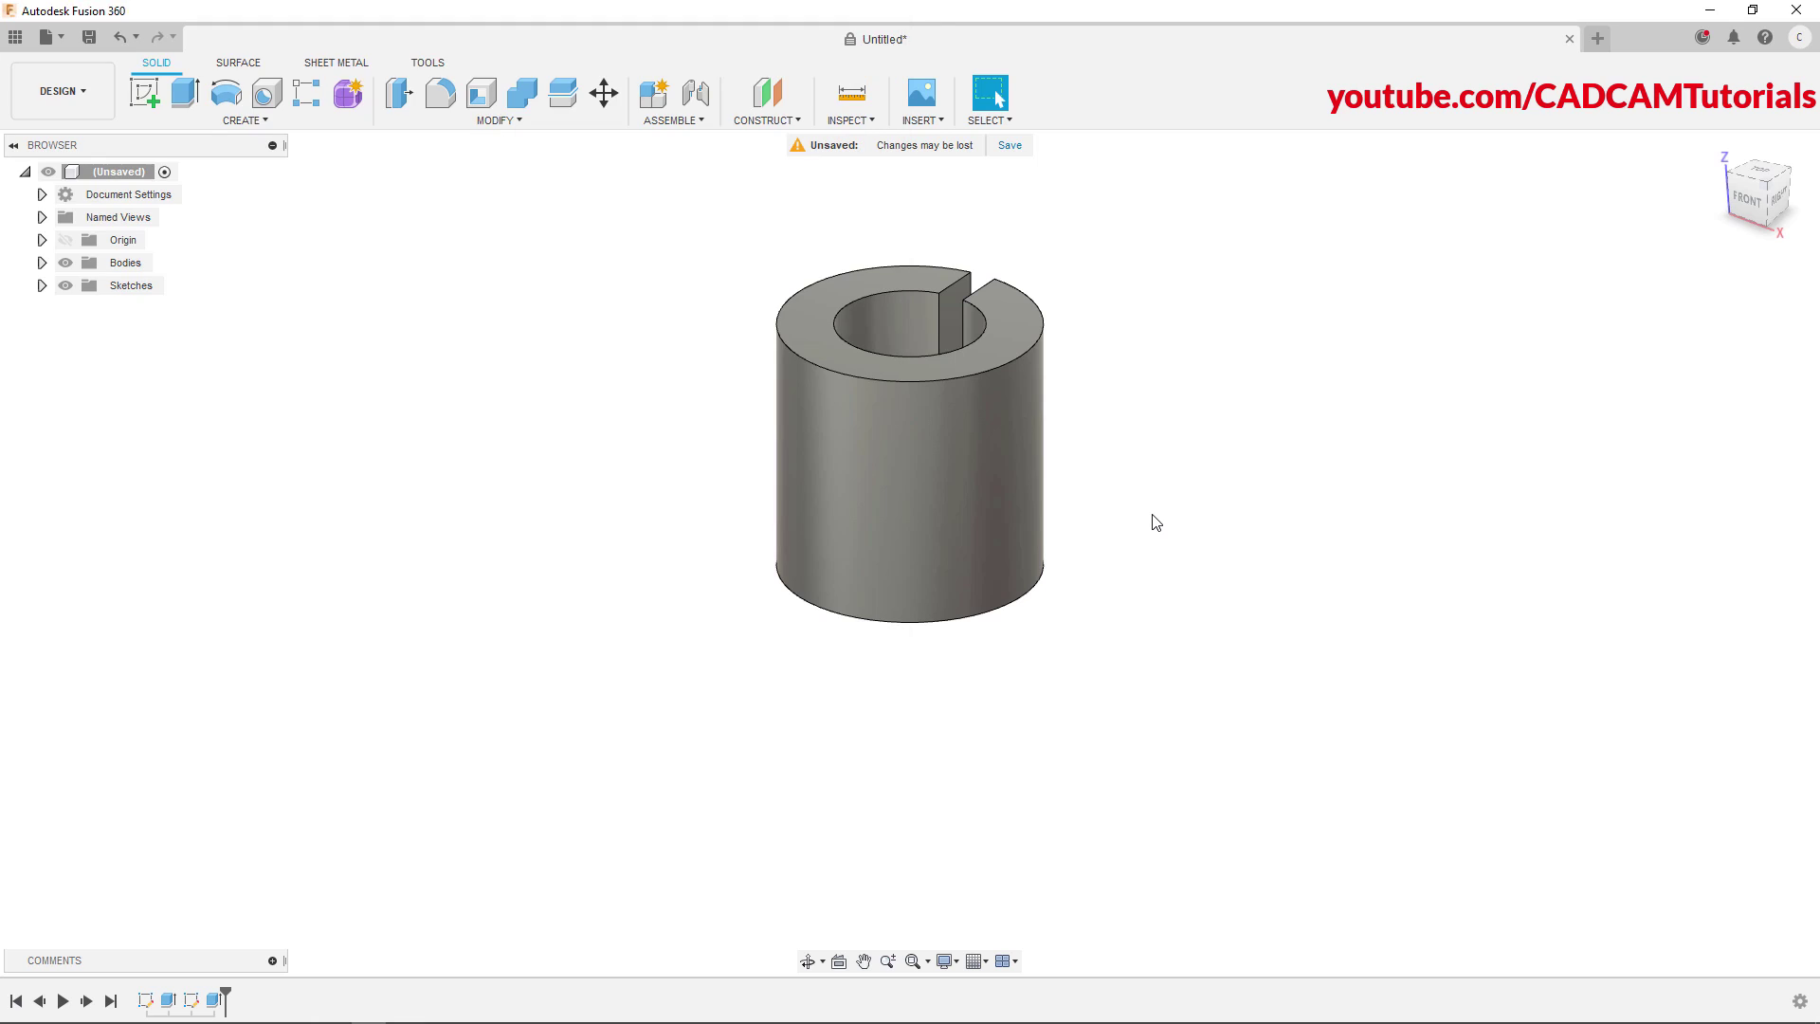
{"action": "left_click", "coordinate": [138, 93]}
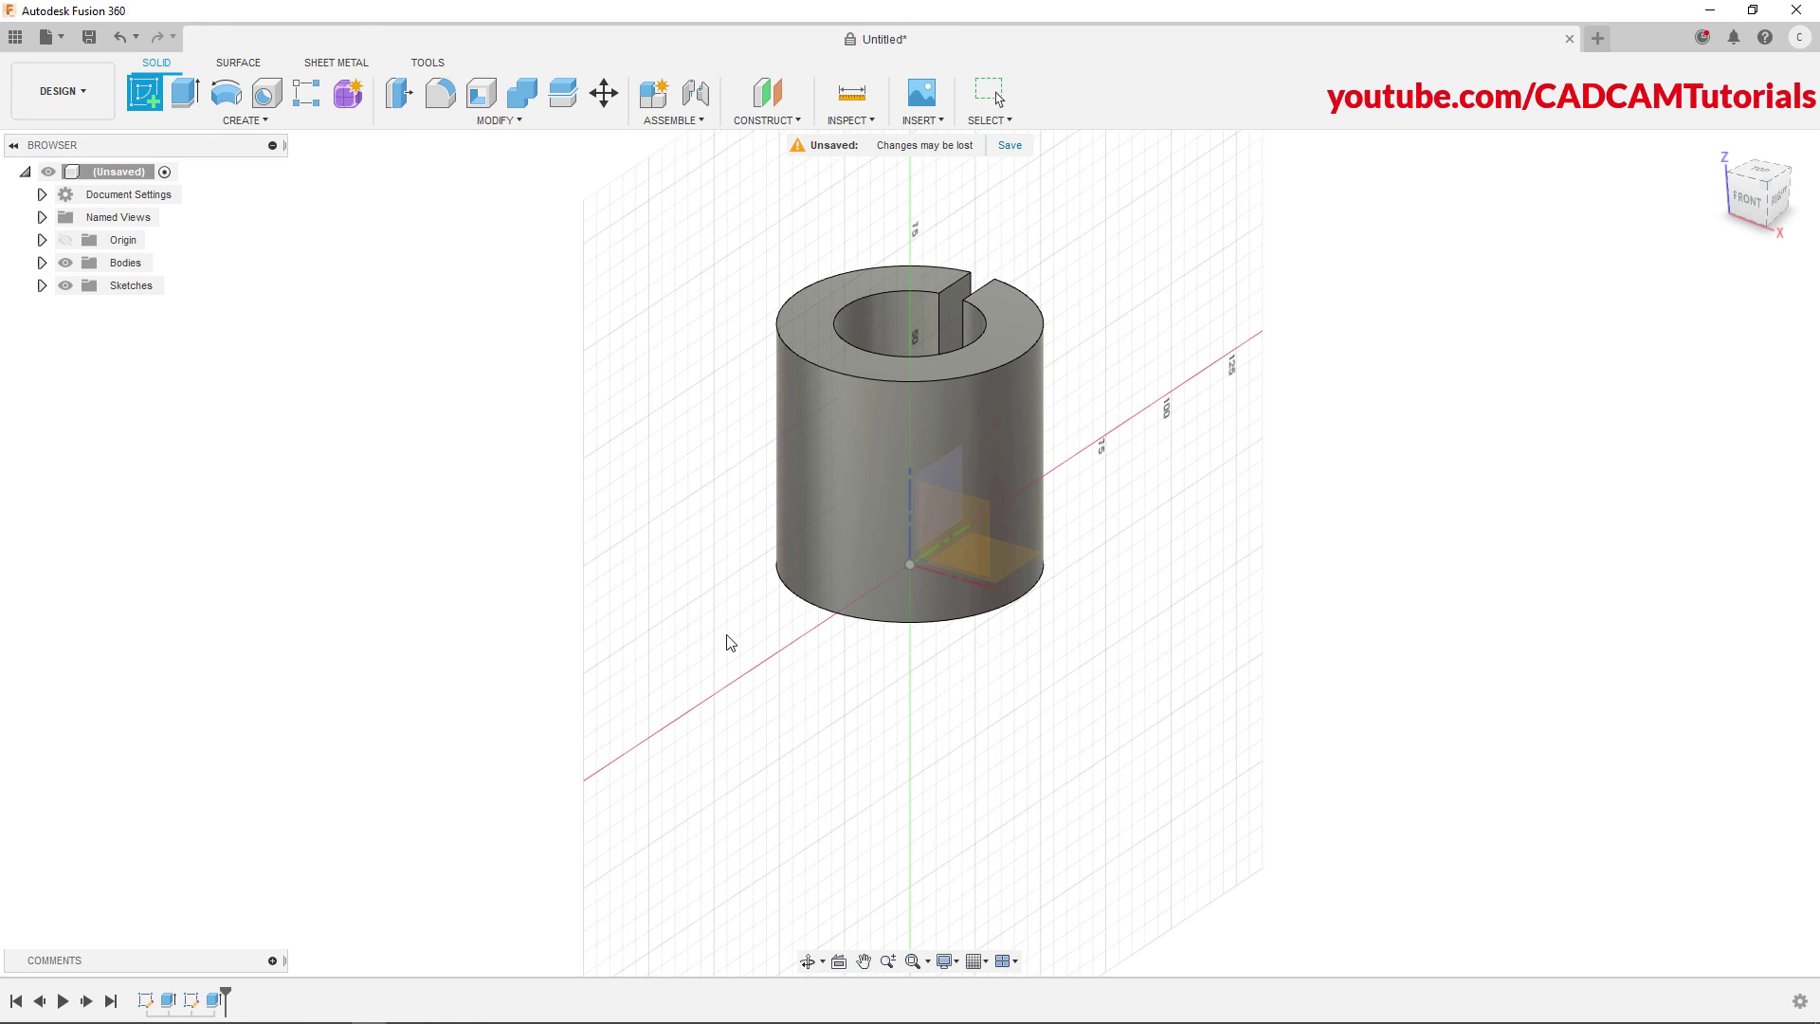
{"action": "left_click", "coordinate": [1020, 557]}
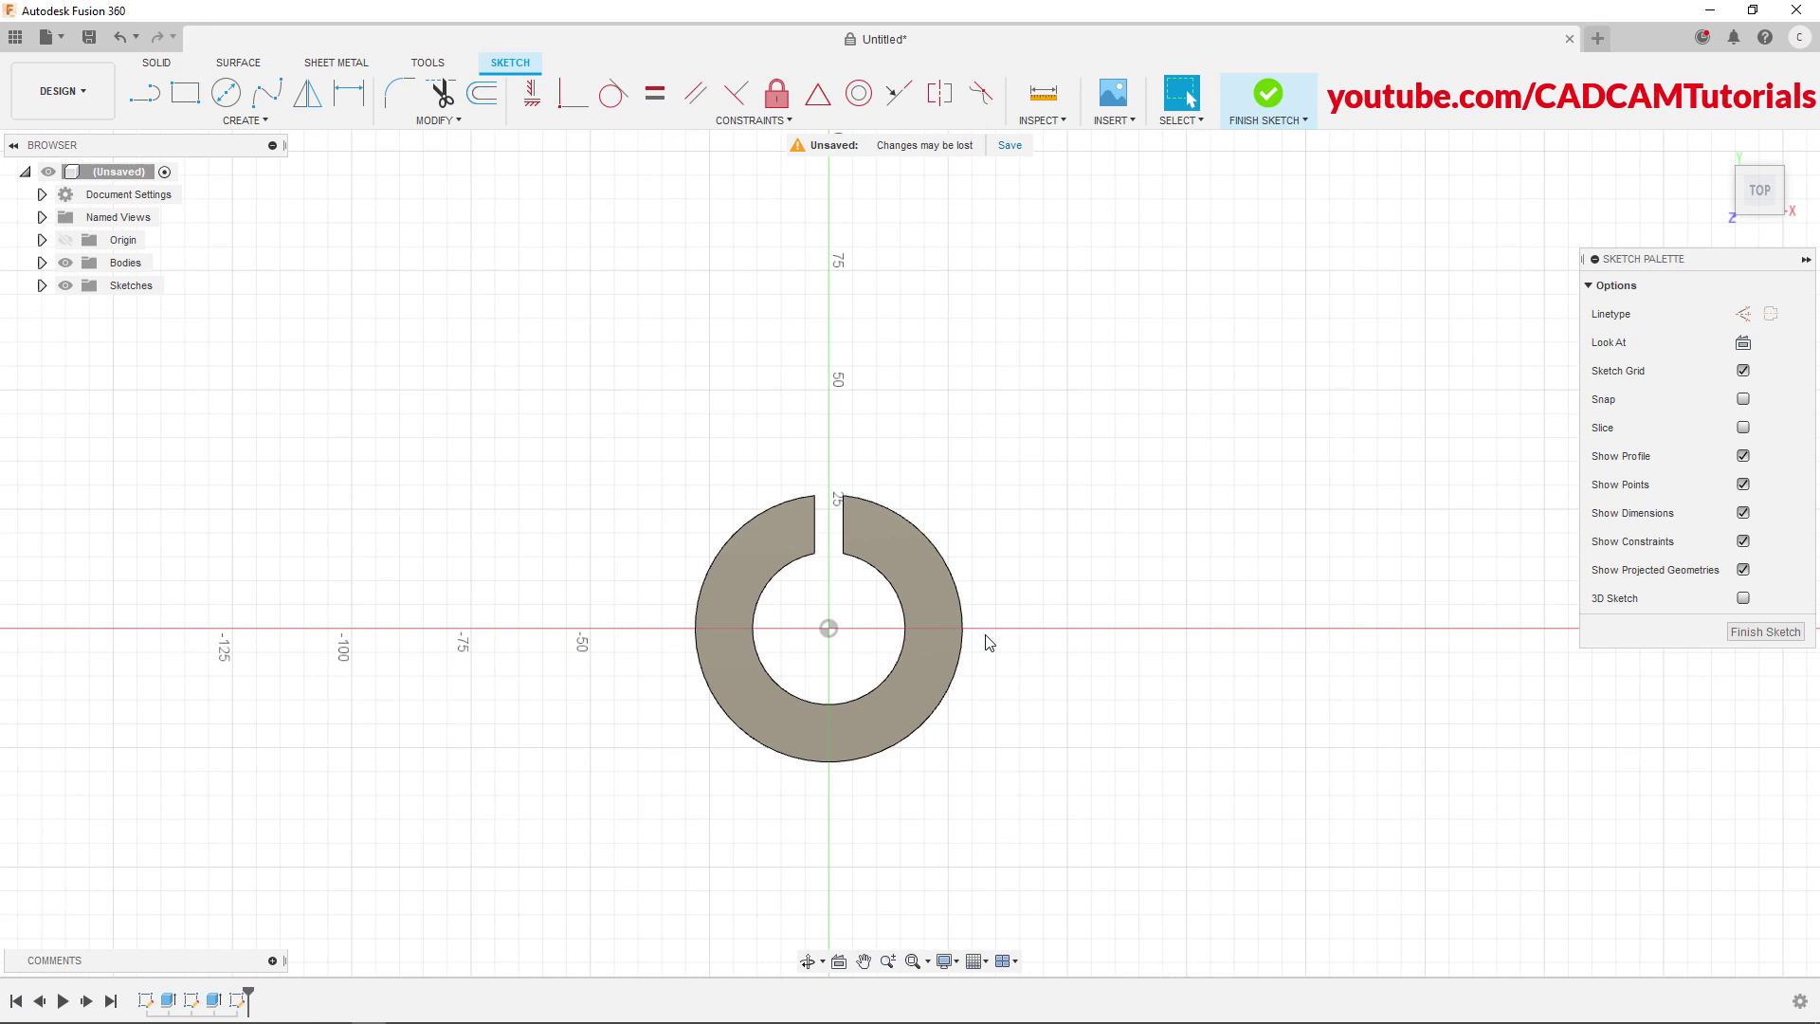
{"action": "middle_click_drag", "start_coordinate": [979, 725], "coordinate": [1005, 449]}
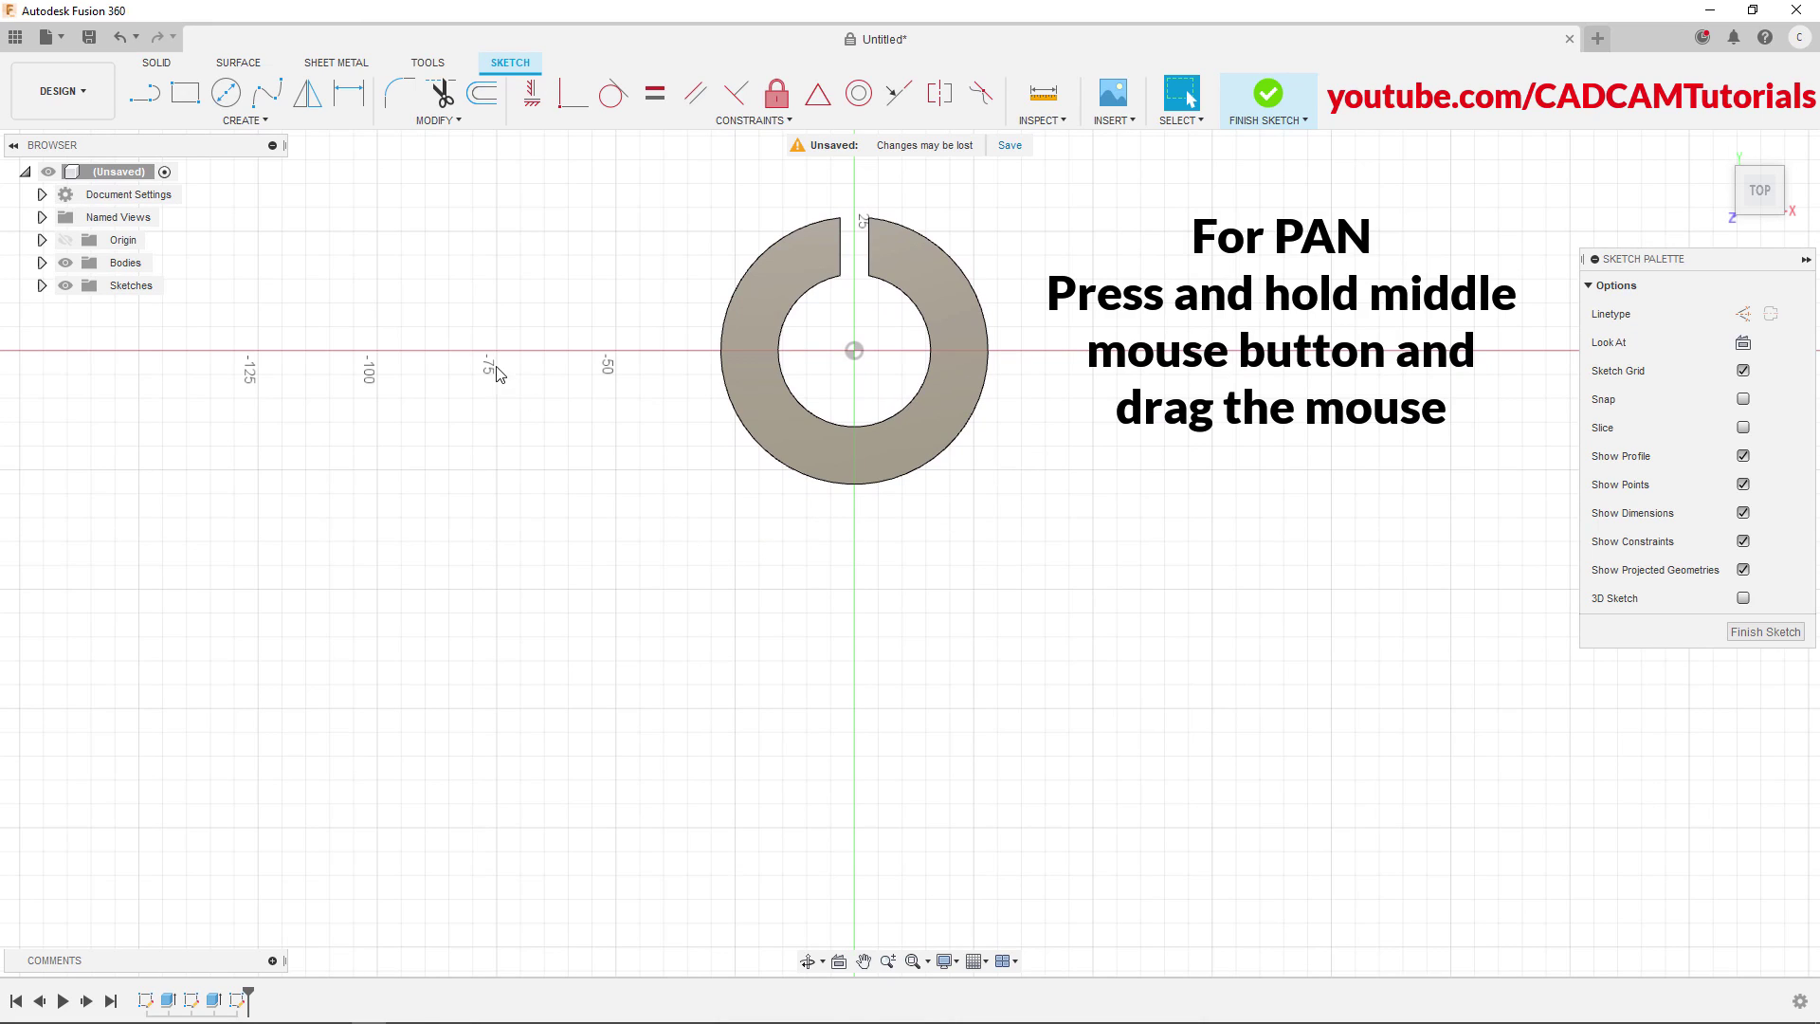
Sketch a center rectangle 48 mm wide and 90 mm long, centred on the green axis in front of the cylinder
{"action": "left_click", "coordinate": [186, 94]}
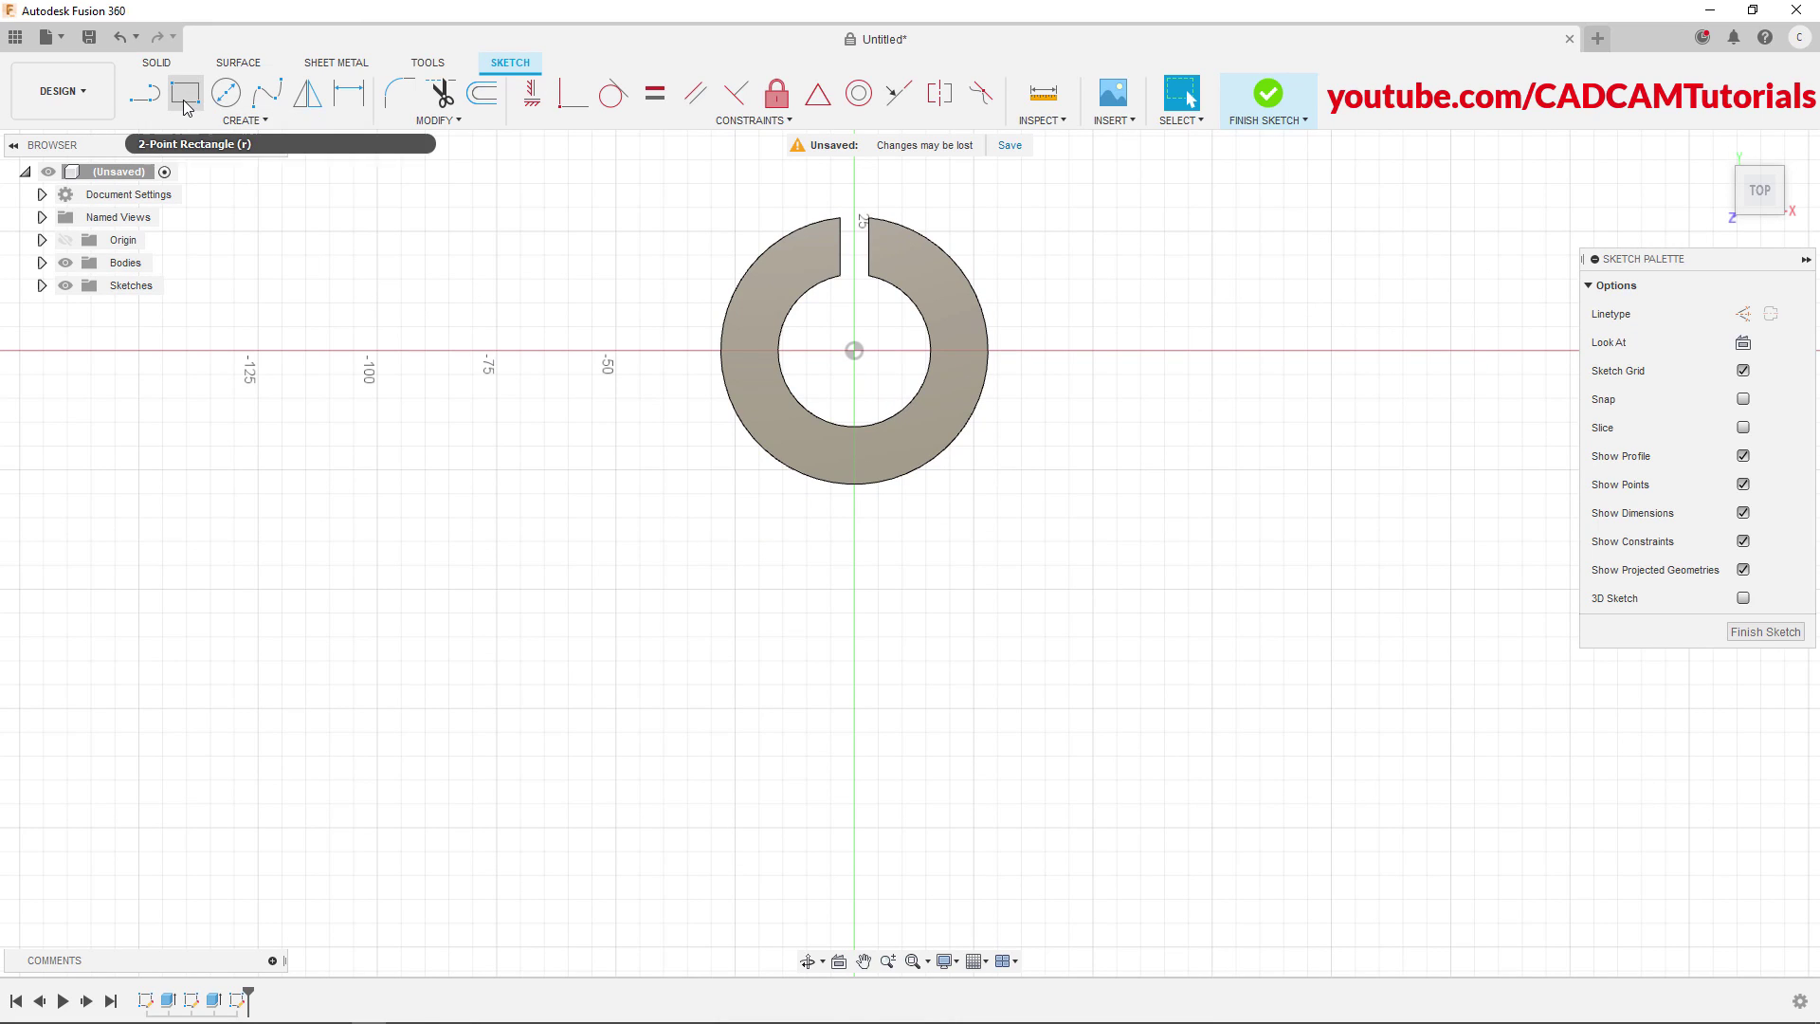
{"action": "left_click", "coordinate": [185, 94]}
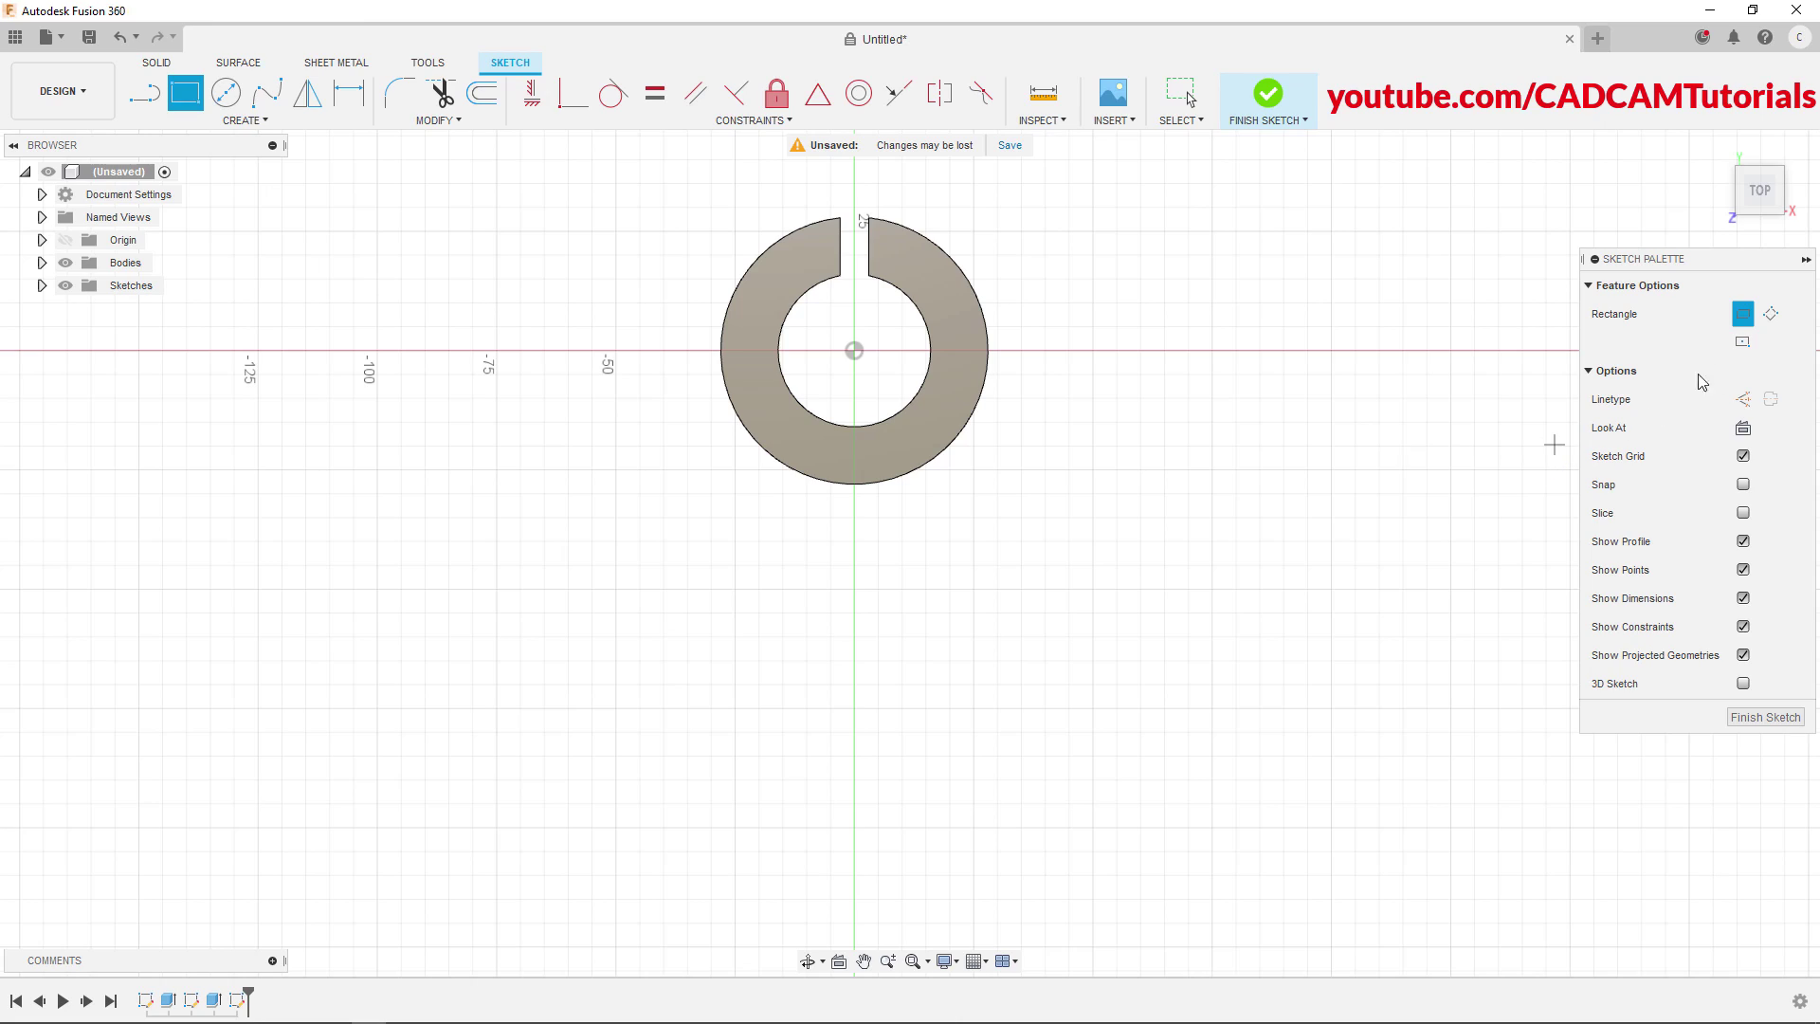
{"action": "left_click", "coordinate": [1747, 342]}
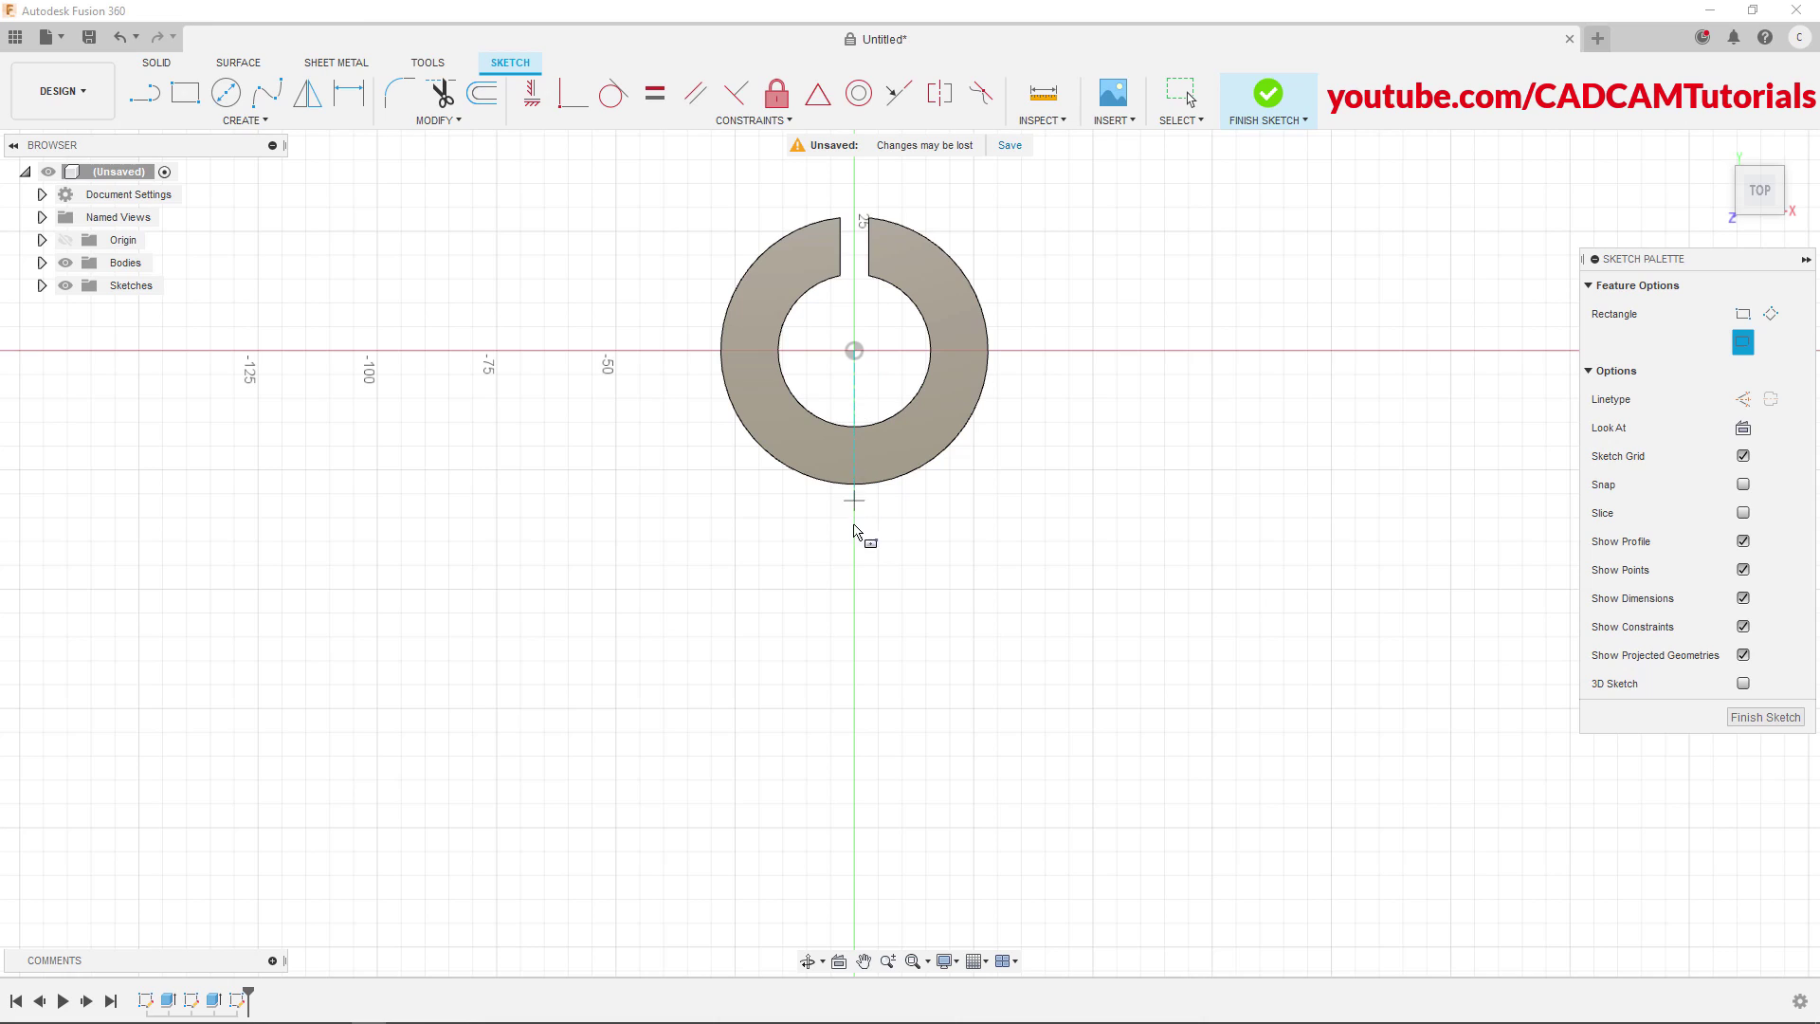
{"action": "left_click", "coordinate": [854, 594]}
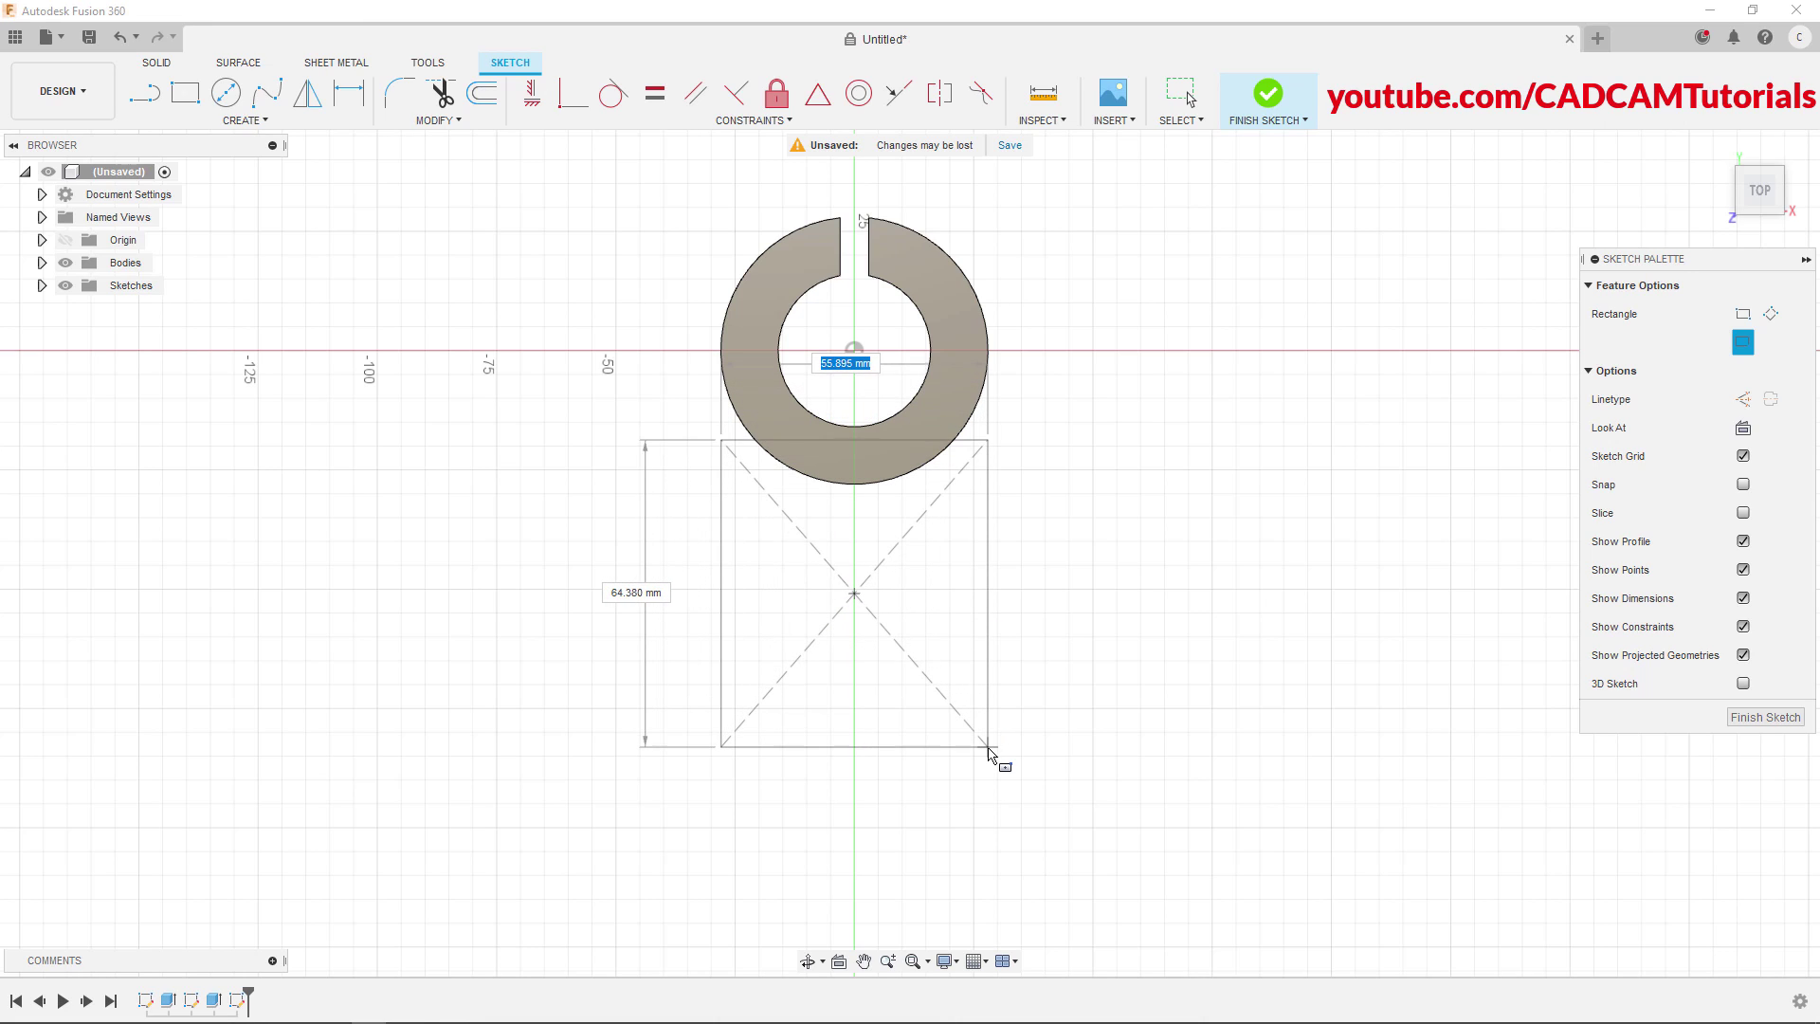
{"action": "type", "text": "4"}
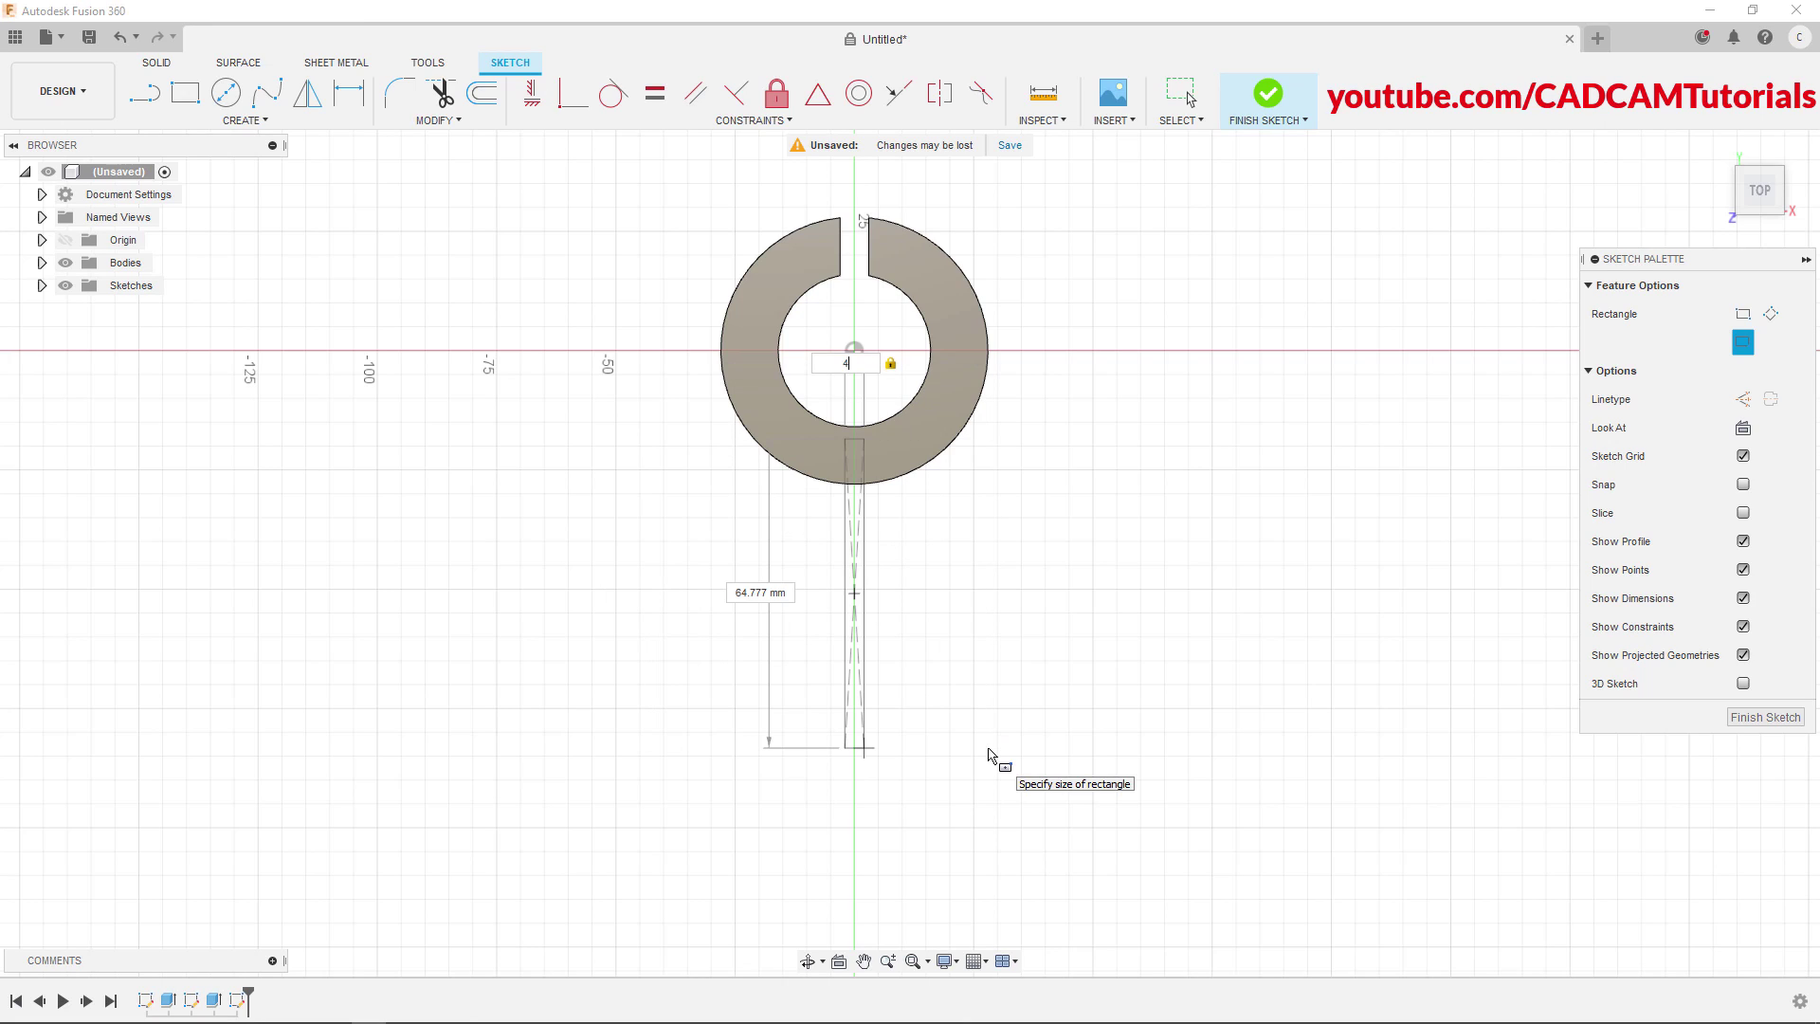
{"action": "type", "text": "8"}
{"action": "key", "text": "Tab"}
{"action": "key", "text": "Tab"}
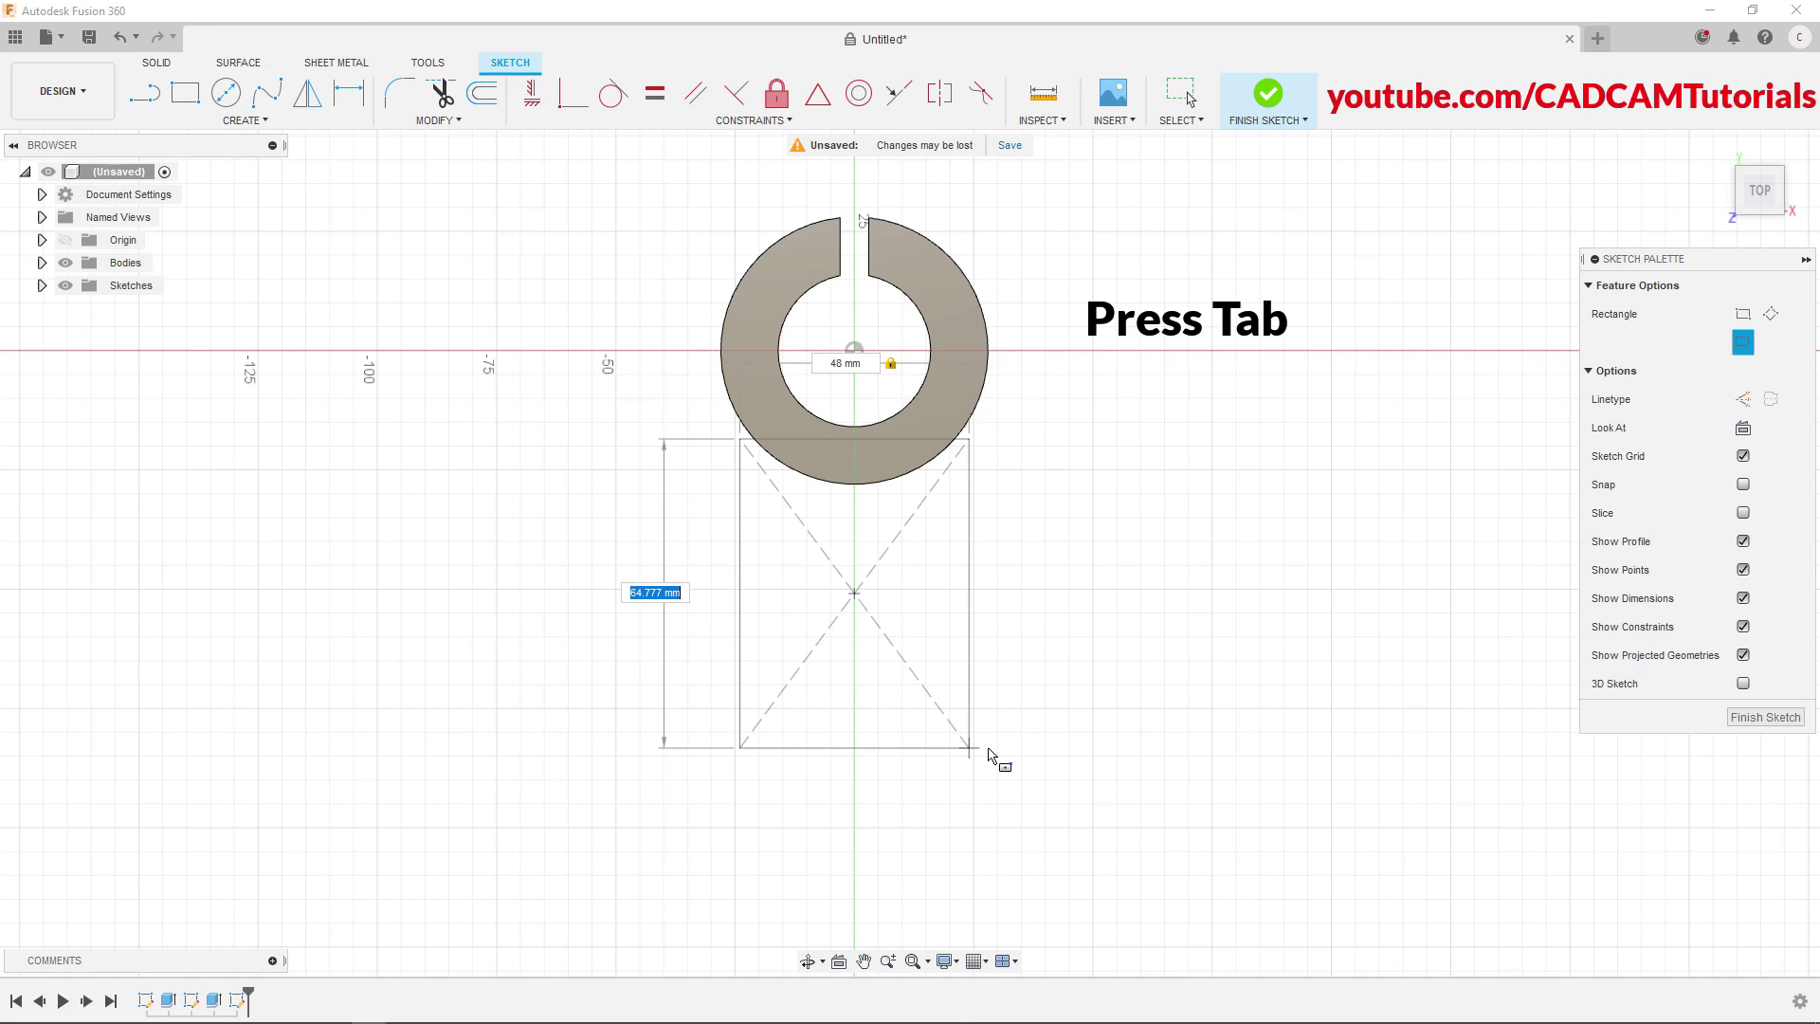
{"action": "type", "text": "90"}
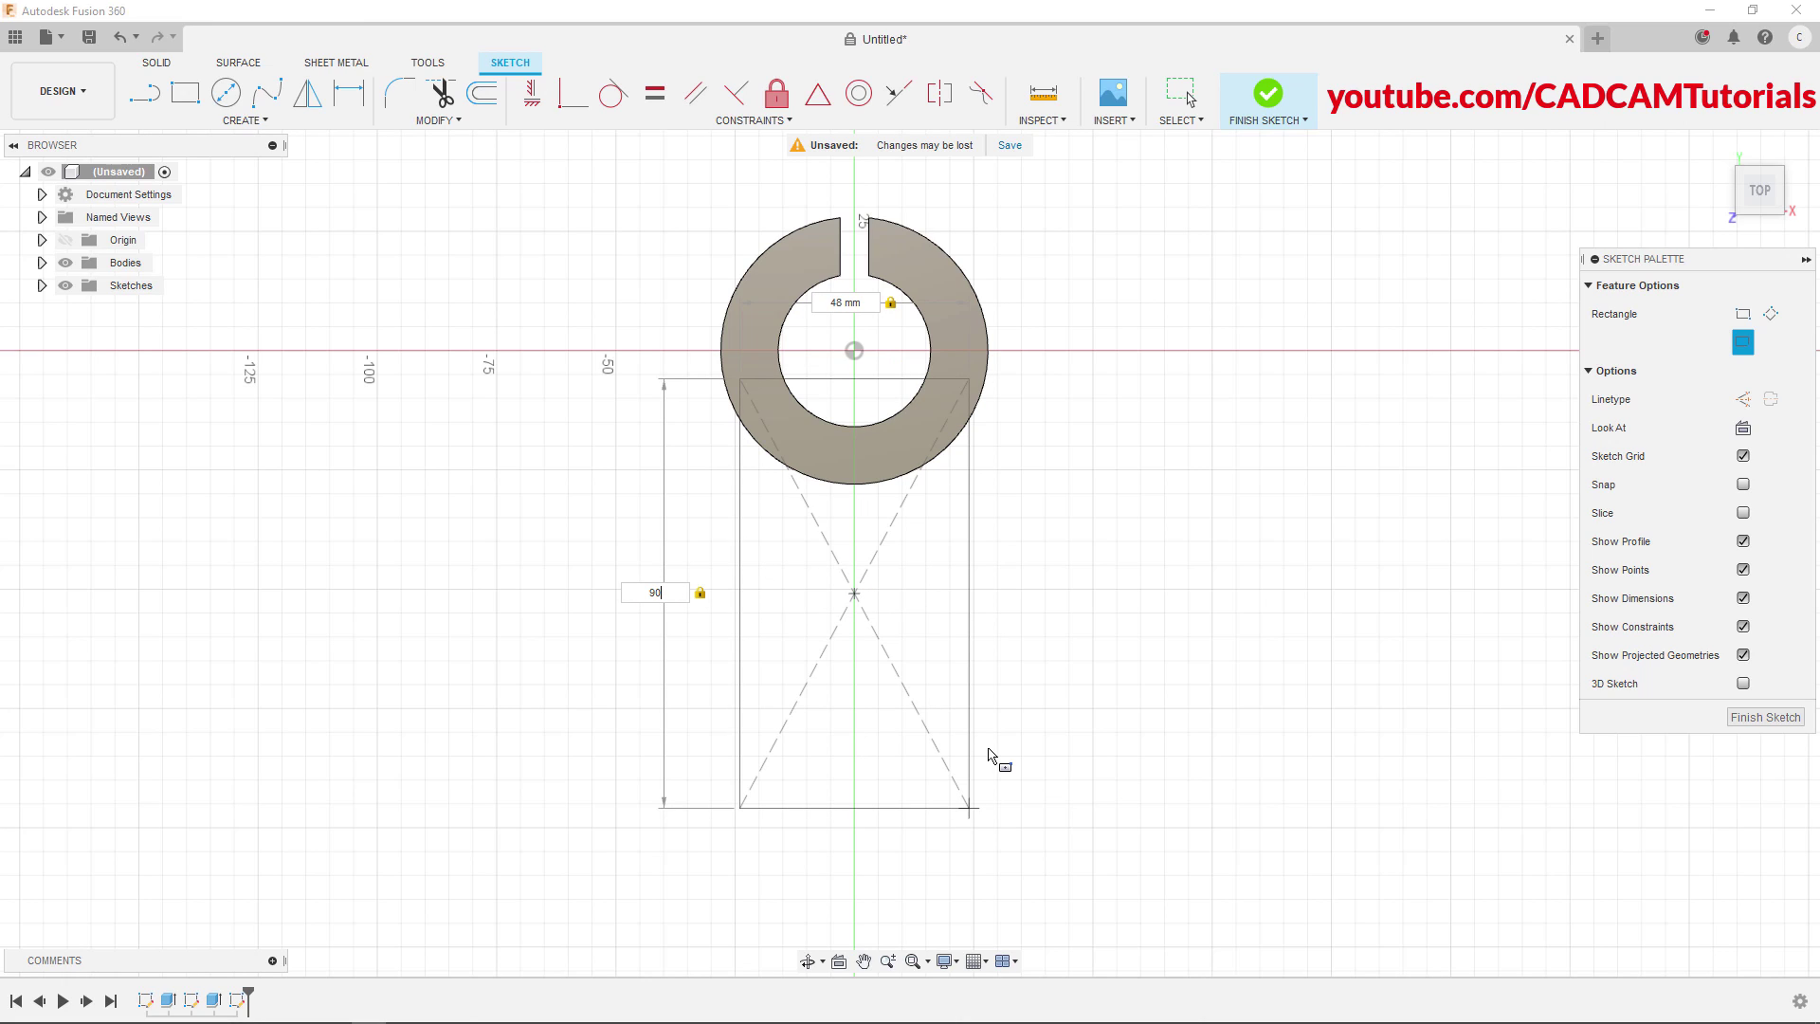
{"action": "key", "text": "Return"}
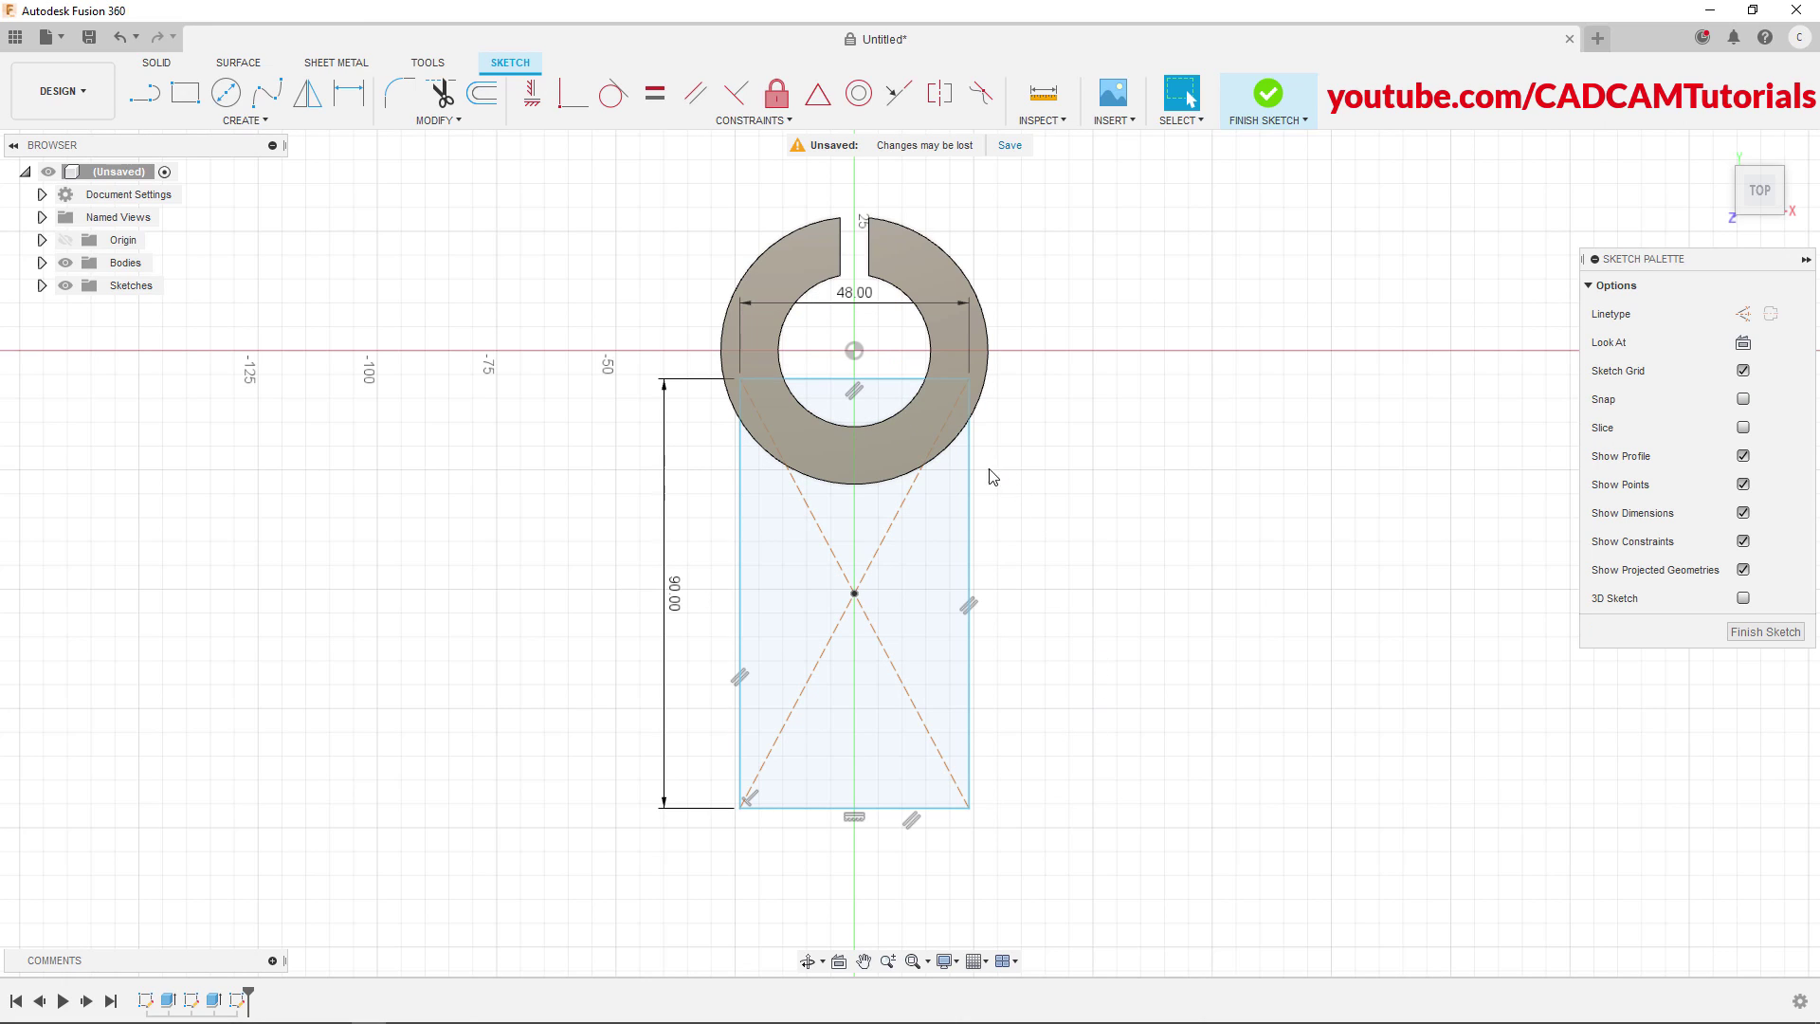
Constrain the rectangle's 48 mm edge nearest the cylinder centre to be coincident with the origin point
{"action": "left_click", "coordinate": [879, 381]}
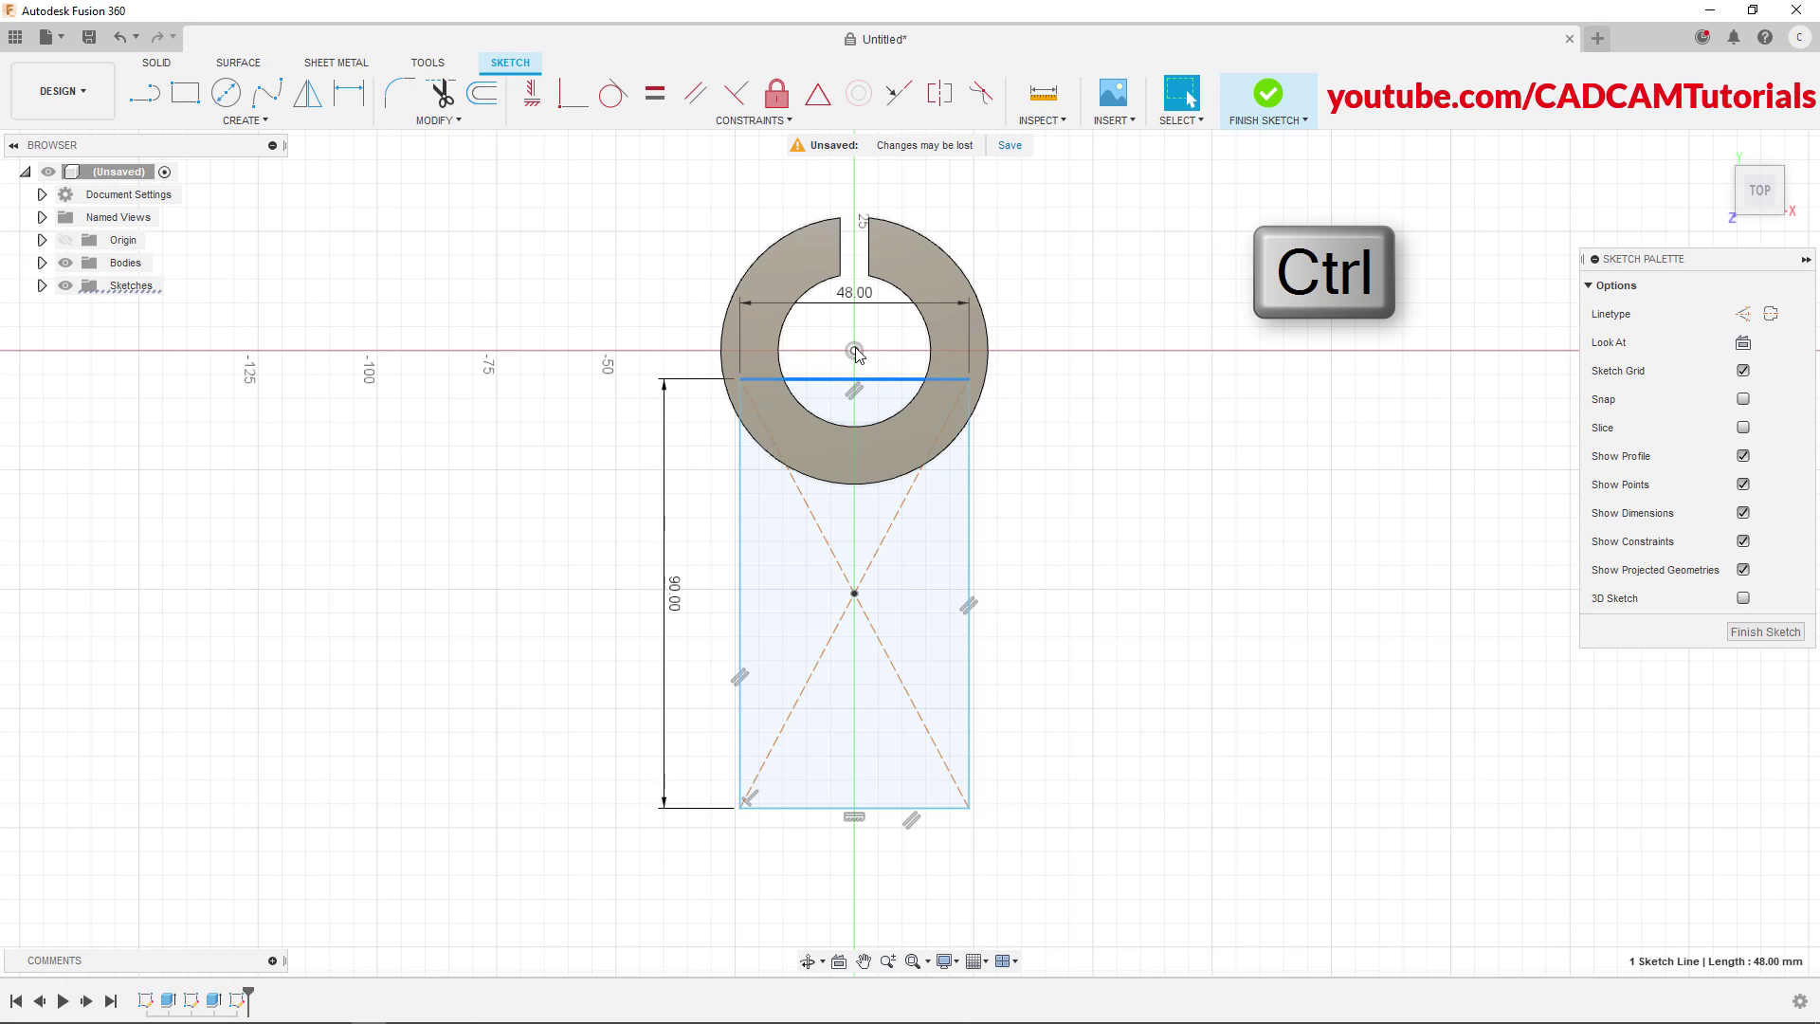
{"action": "left_click", "coordinate": [854, 351], "text": "ctrl"}
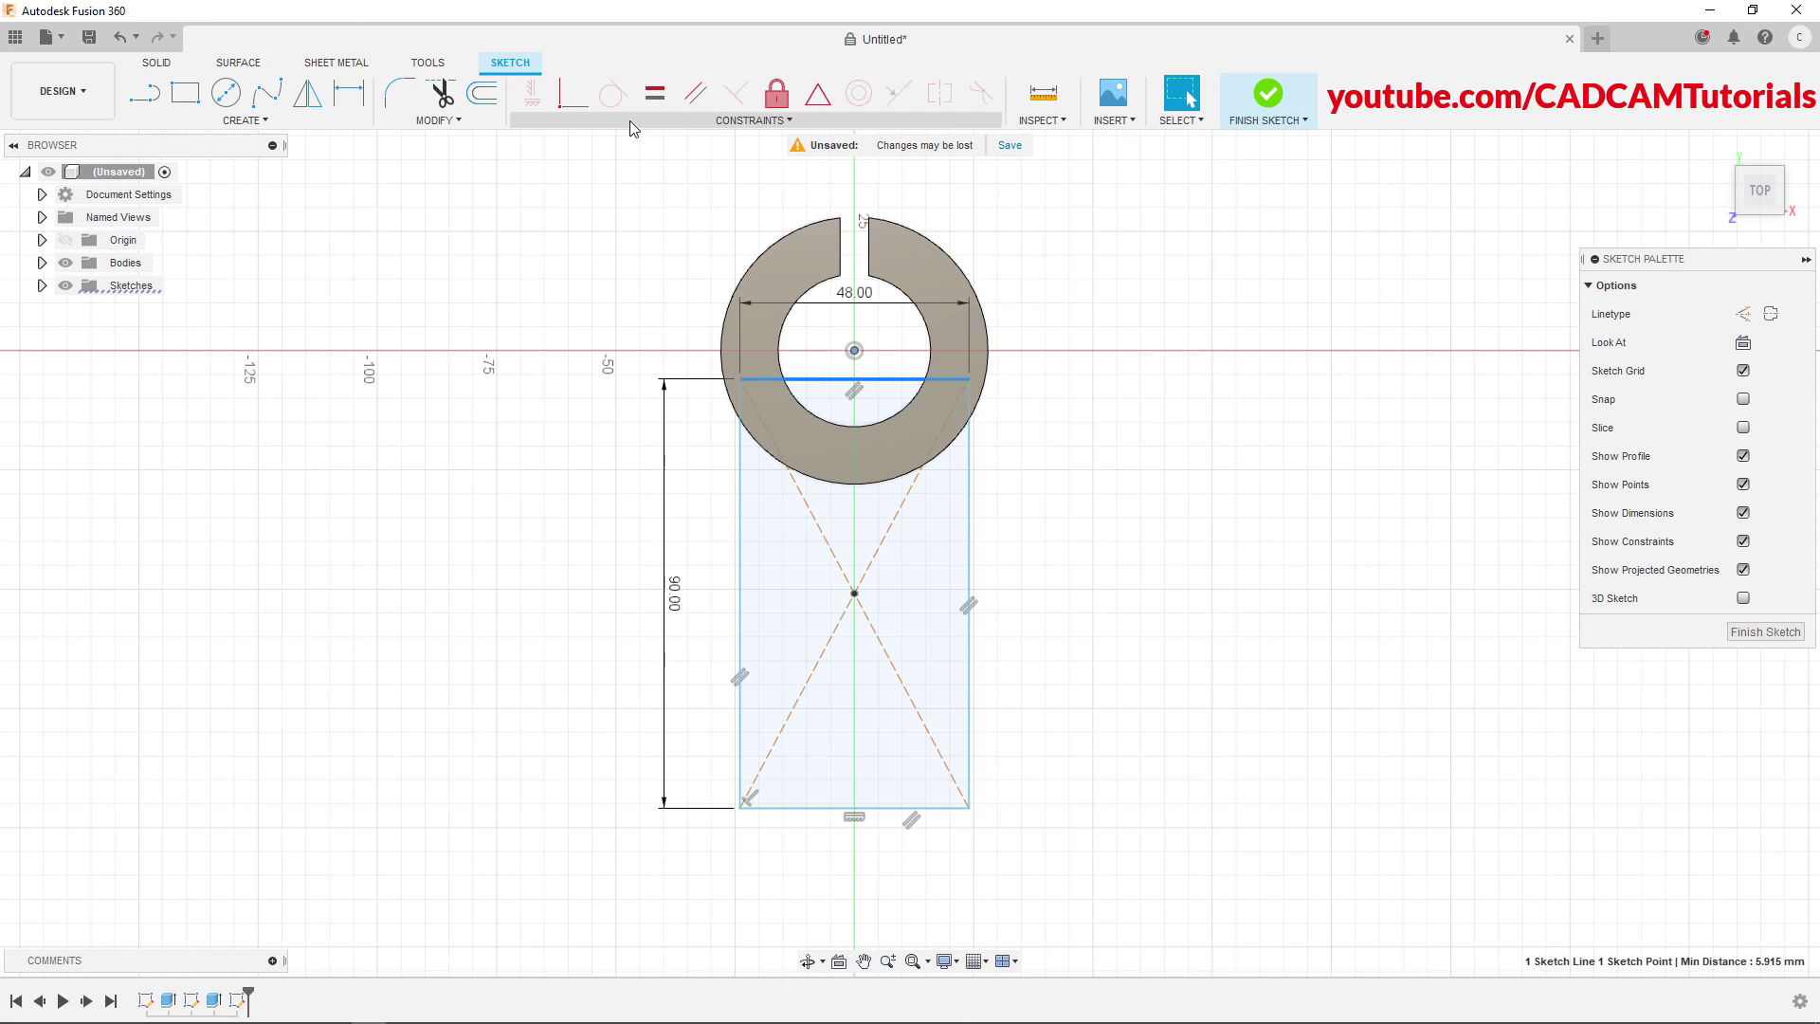
{"action": "left_click", "coordinate": [575, 104]}
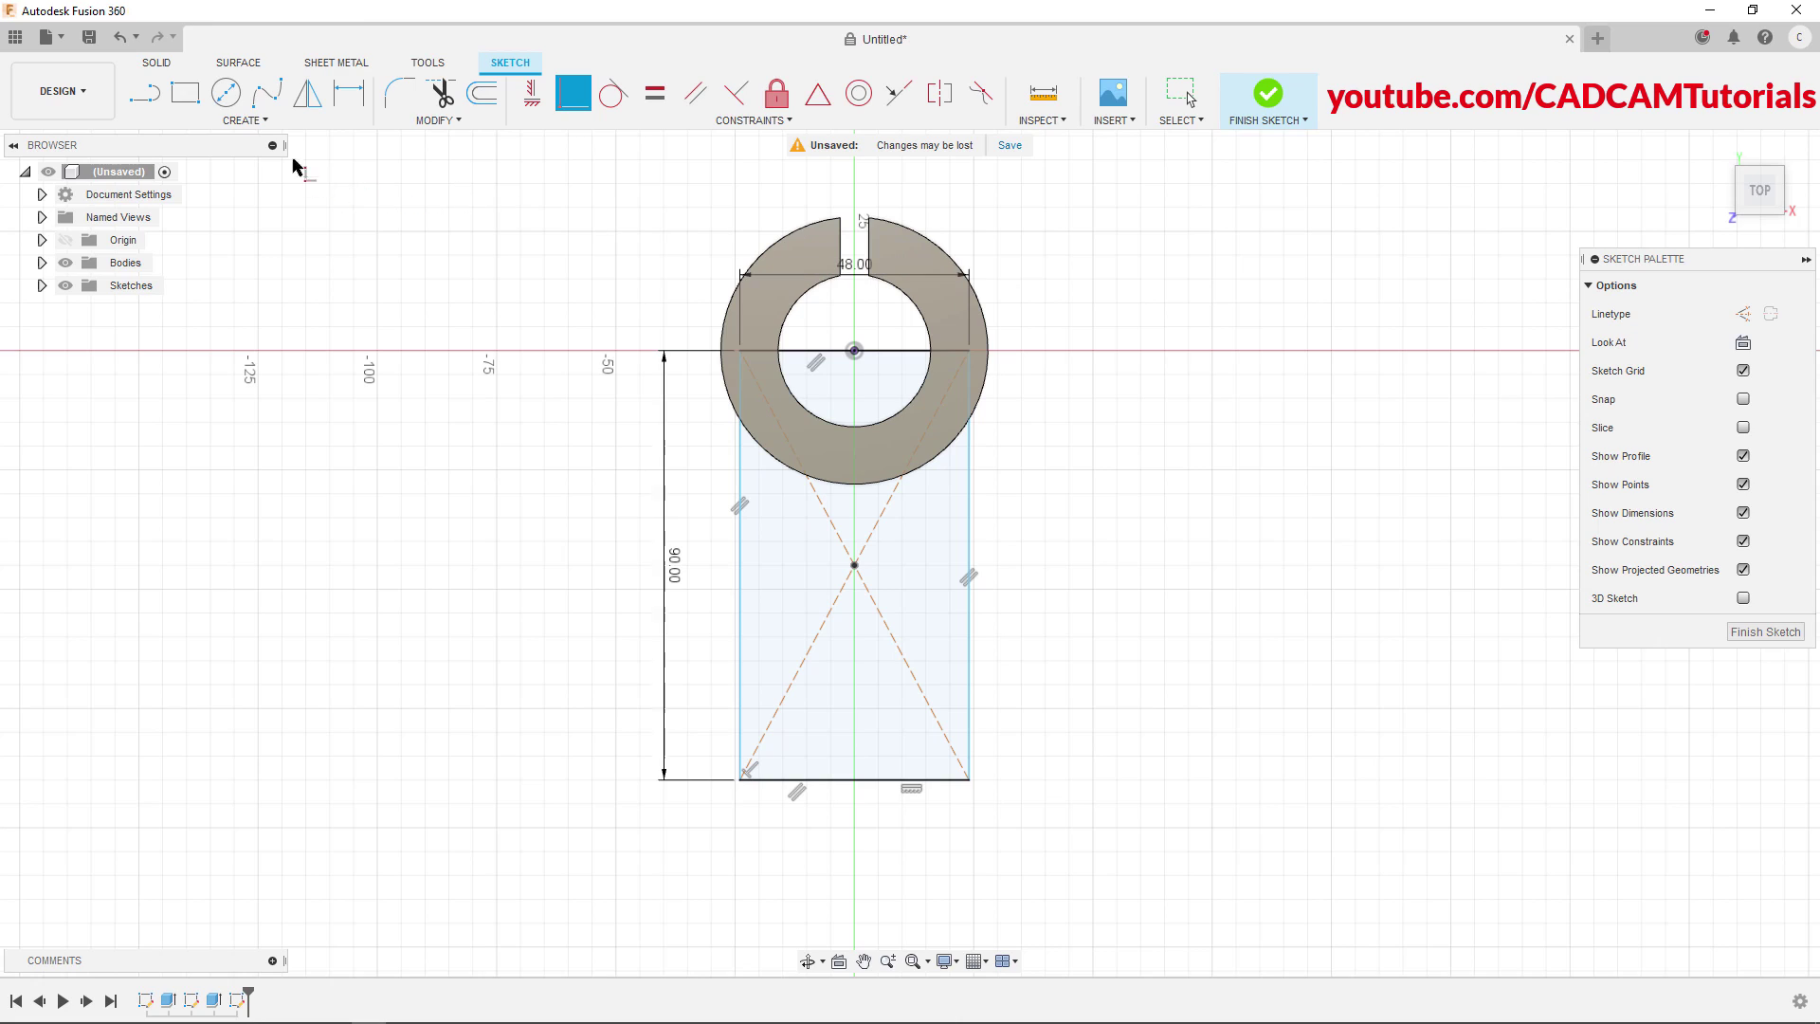
Project the cylinder's outer circular edge into the arm sketch
{"action": "left_click", "coordinate": [262, 126]}
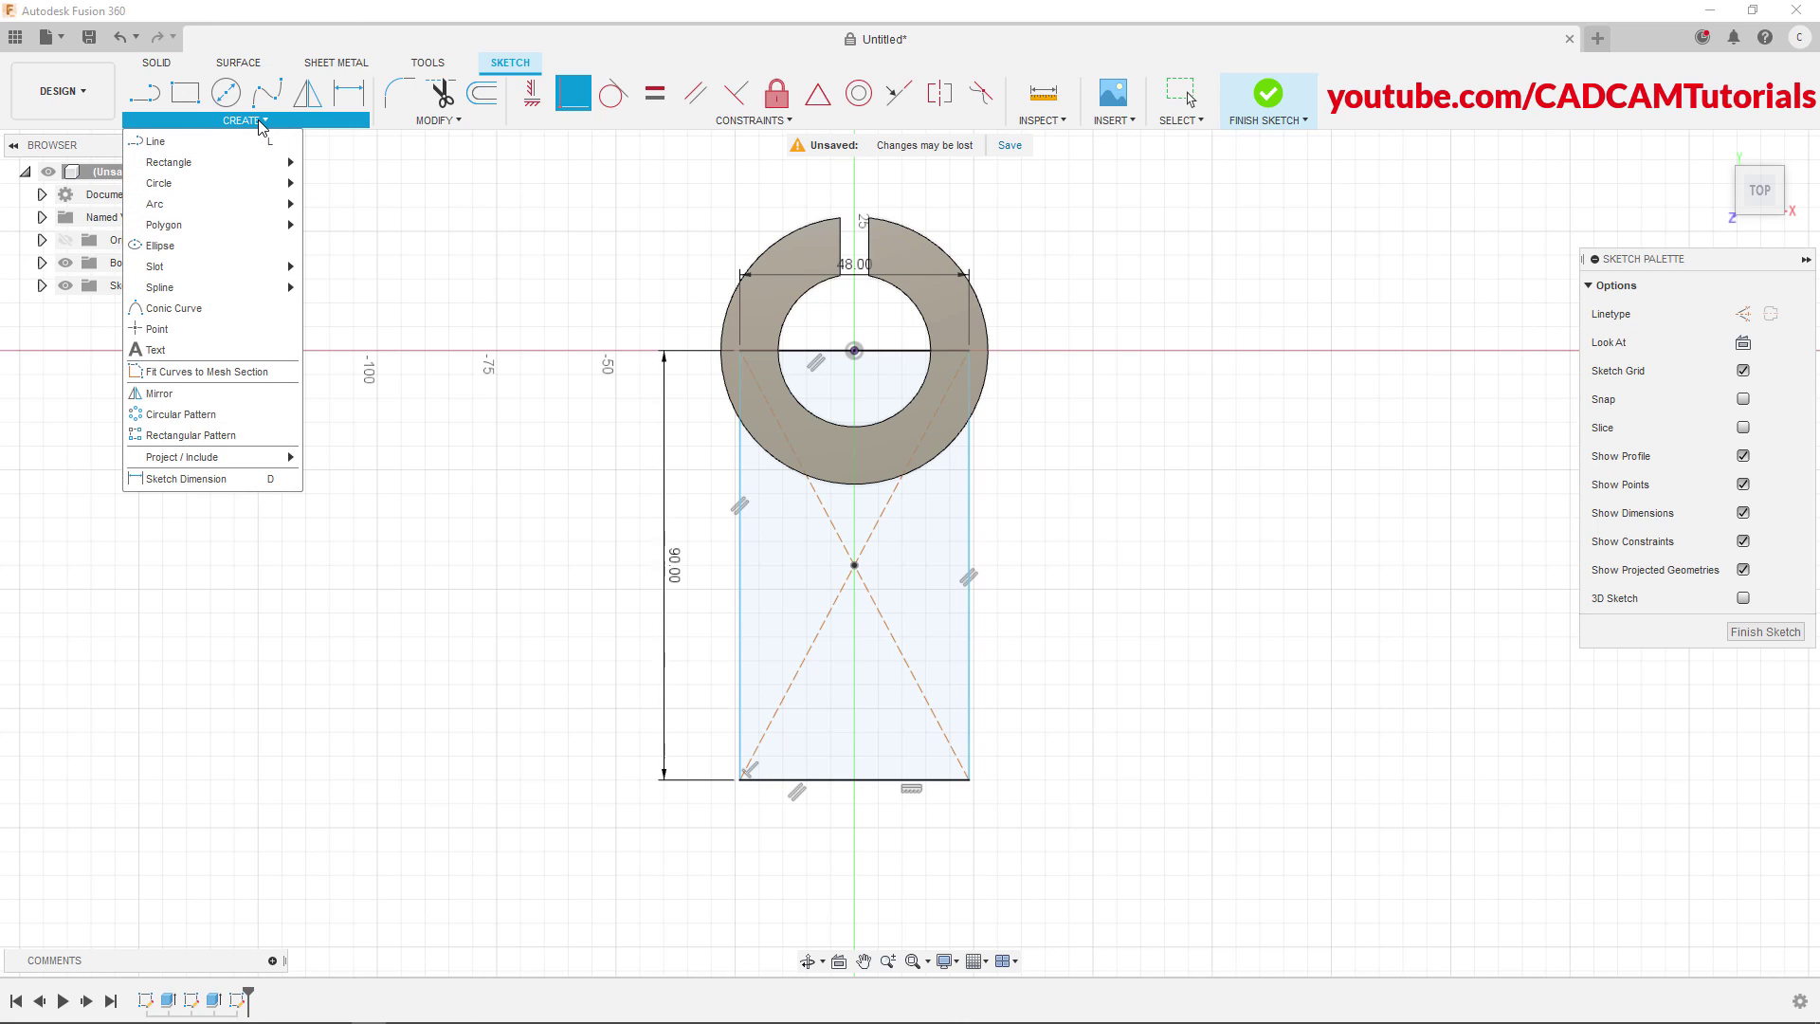
{"action": "mouse_move", "coordinate": [218, 461]}
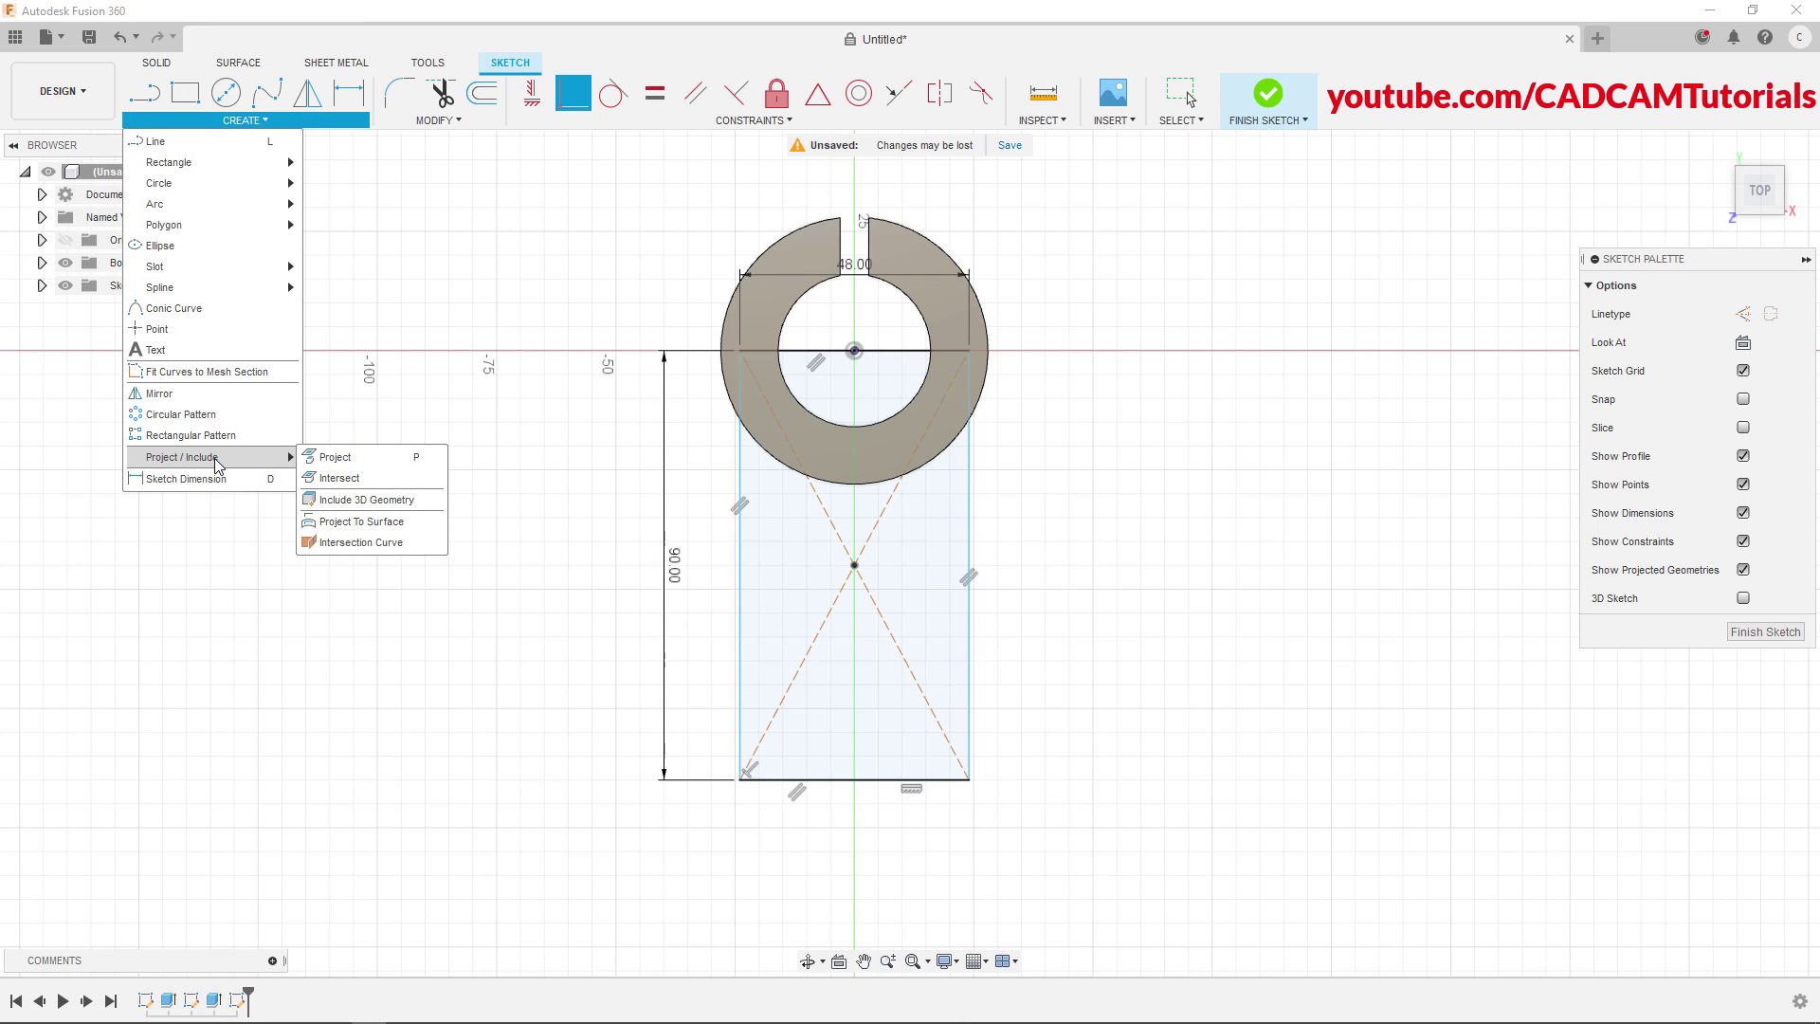
{"action": "left_click", "coordinate": [356, 462]}
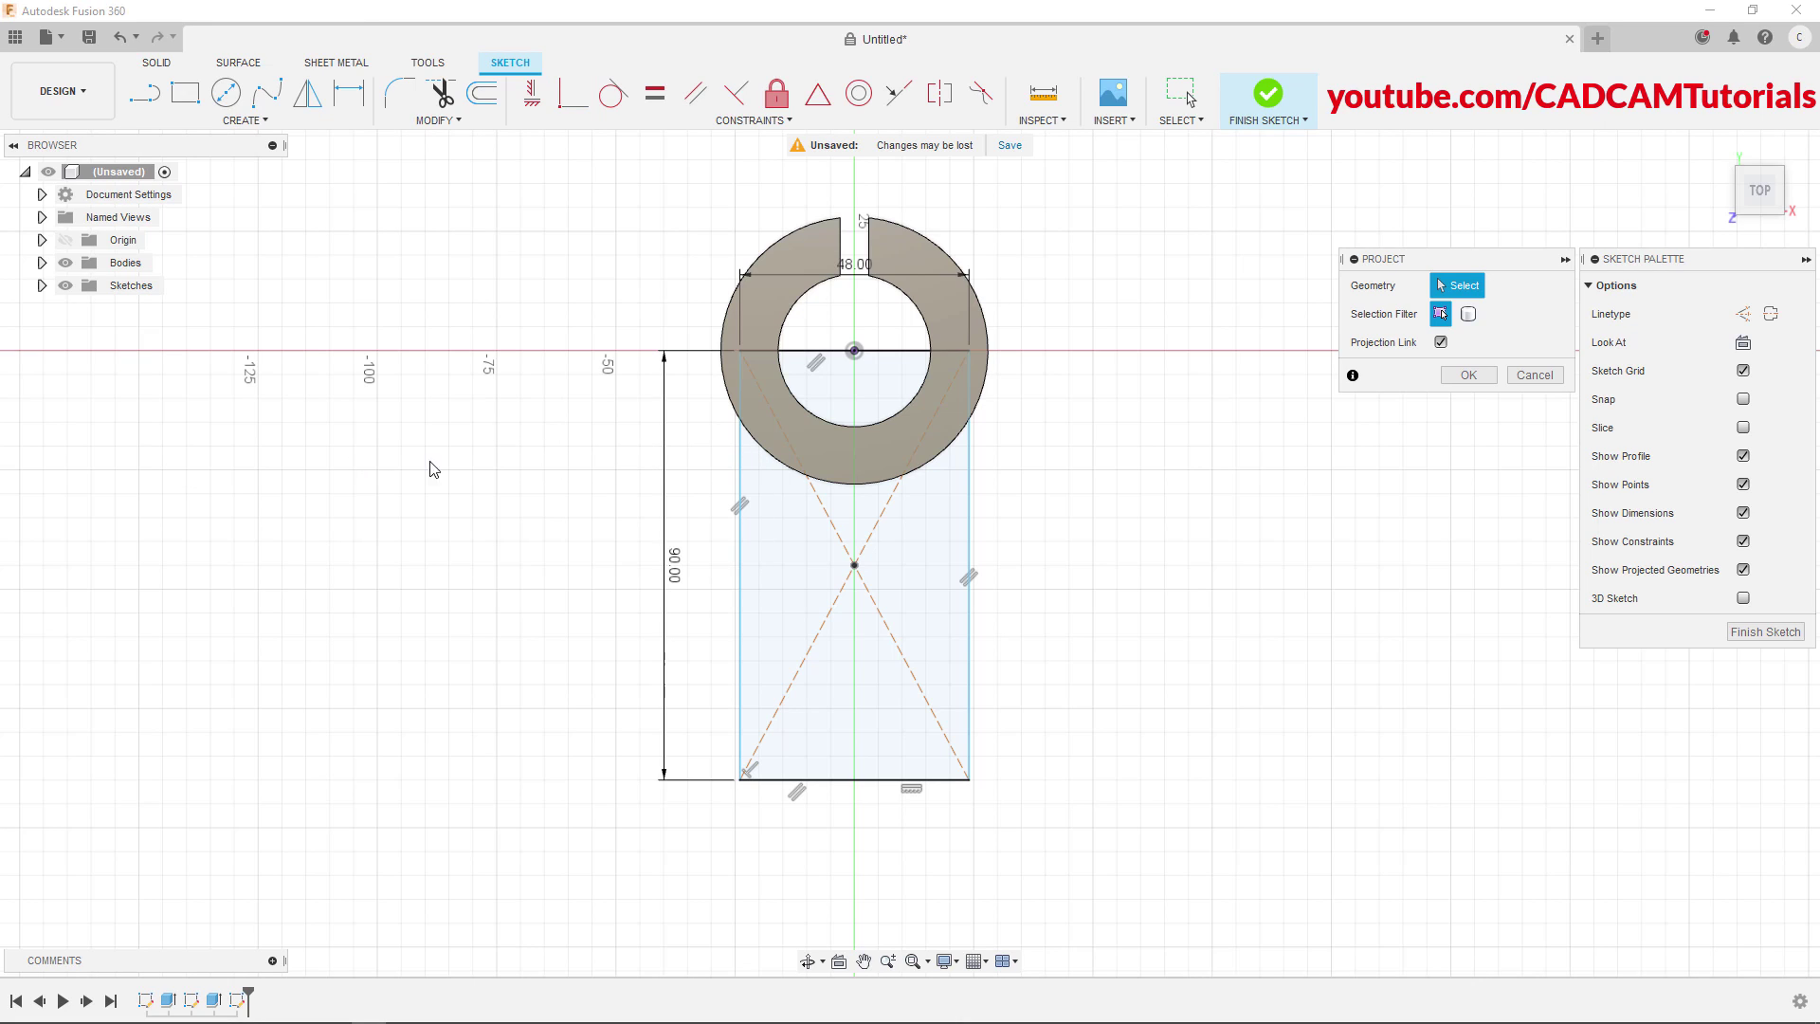
{"action": "left_click", "coordinate": [872, 484]}
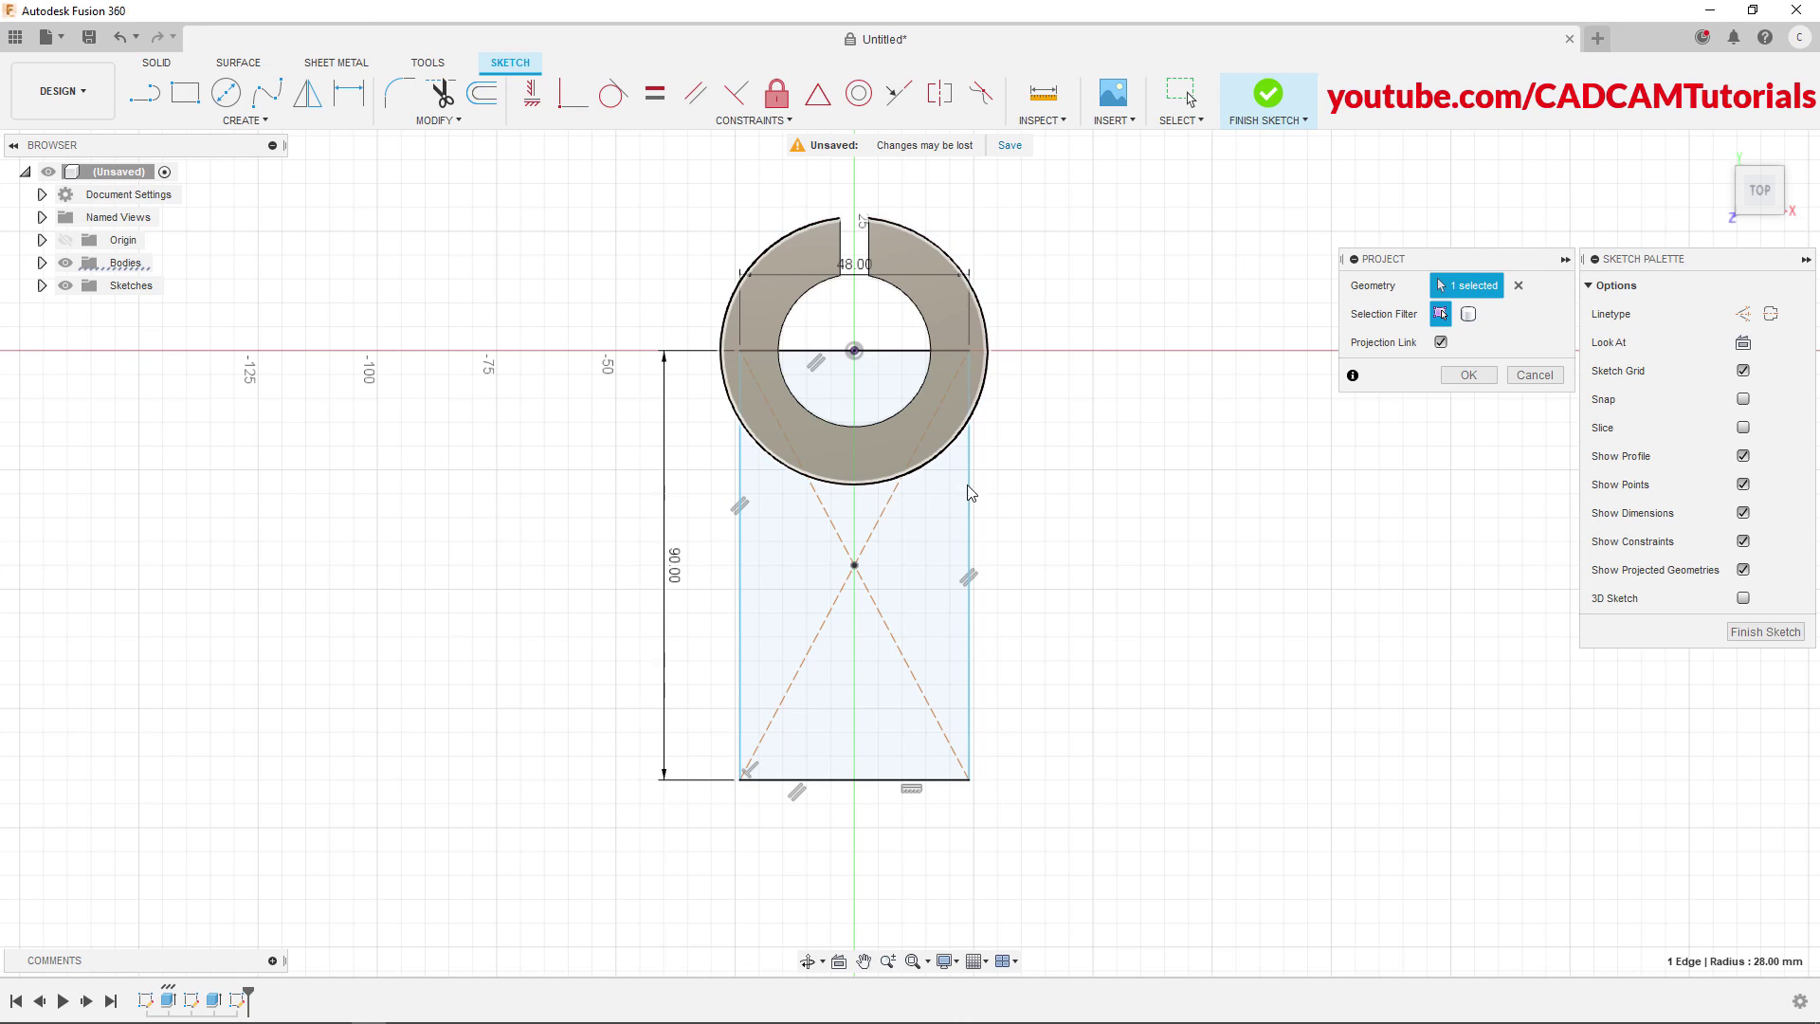
{"action": "left_click", "coordinate": [1468, 376]}
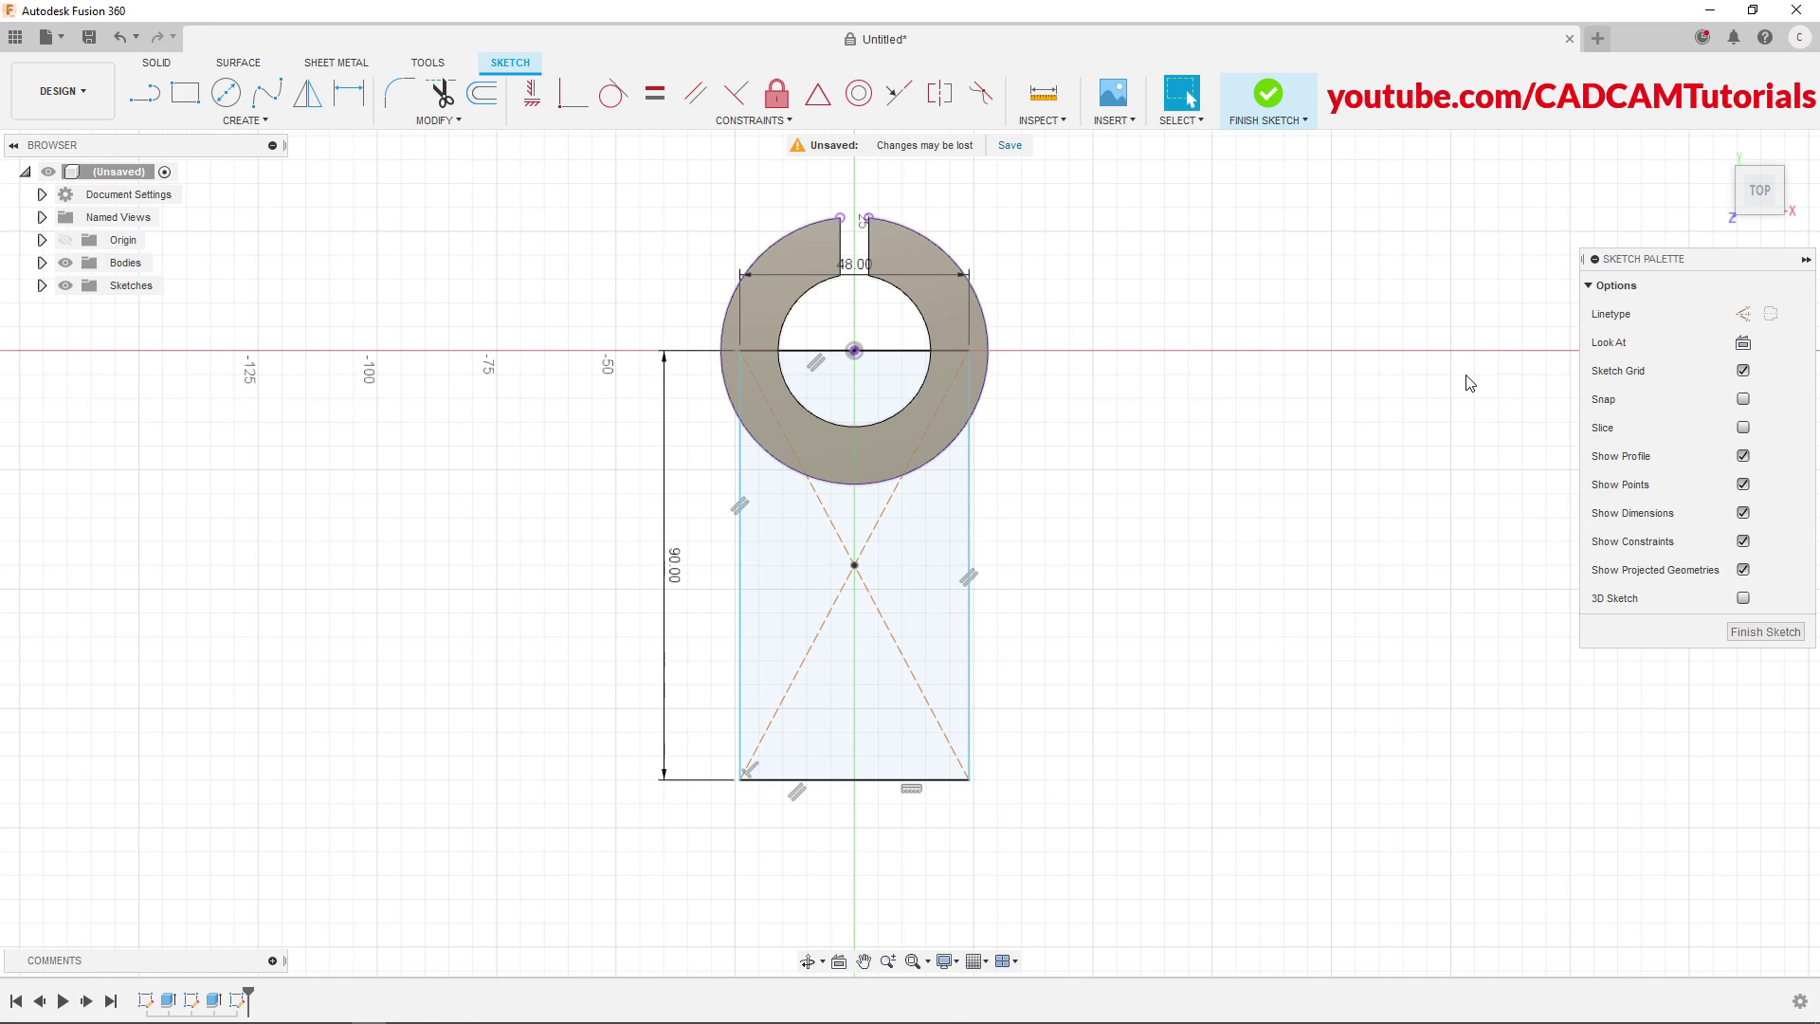
Extrude the rectangle area outside the cylinder 24 mm upward with Press Pull, joining it to the body as the arm
{"action": "right_click", "coordinate": [1259, 409]}
{"action": "left_click", "coordinate": [1327, 383]}
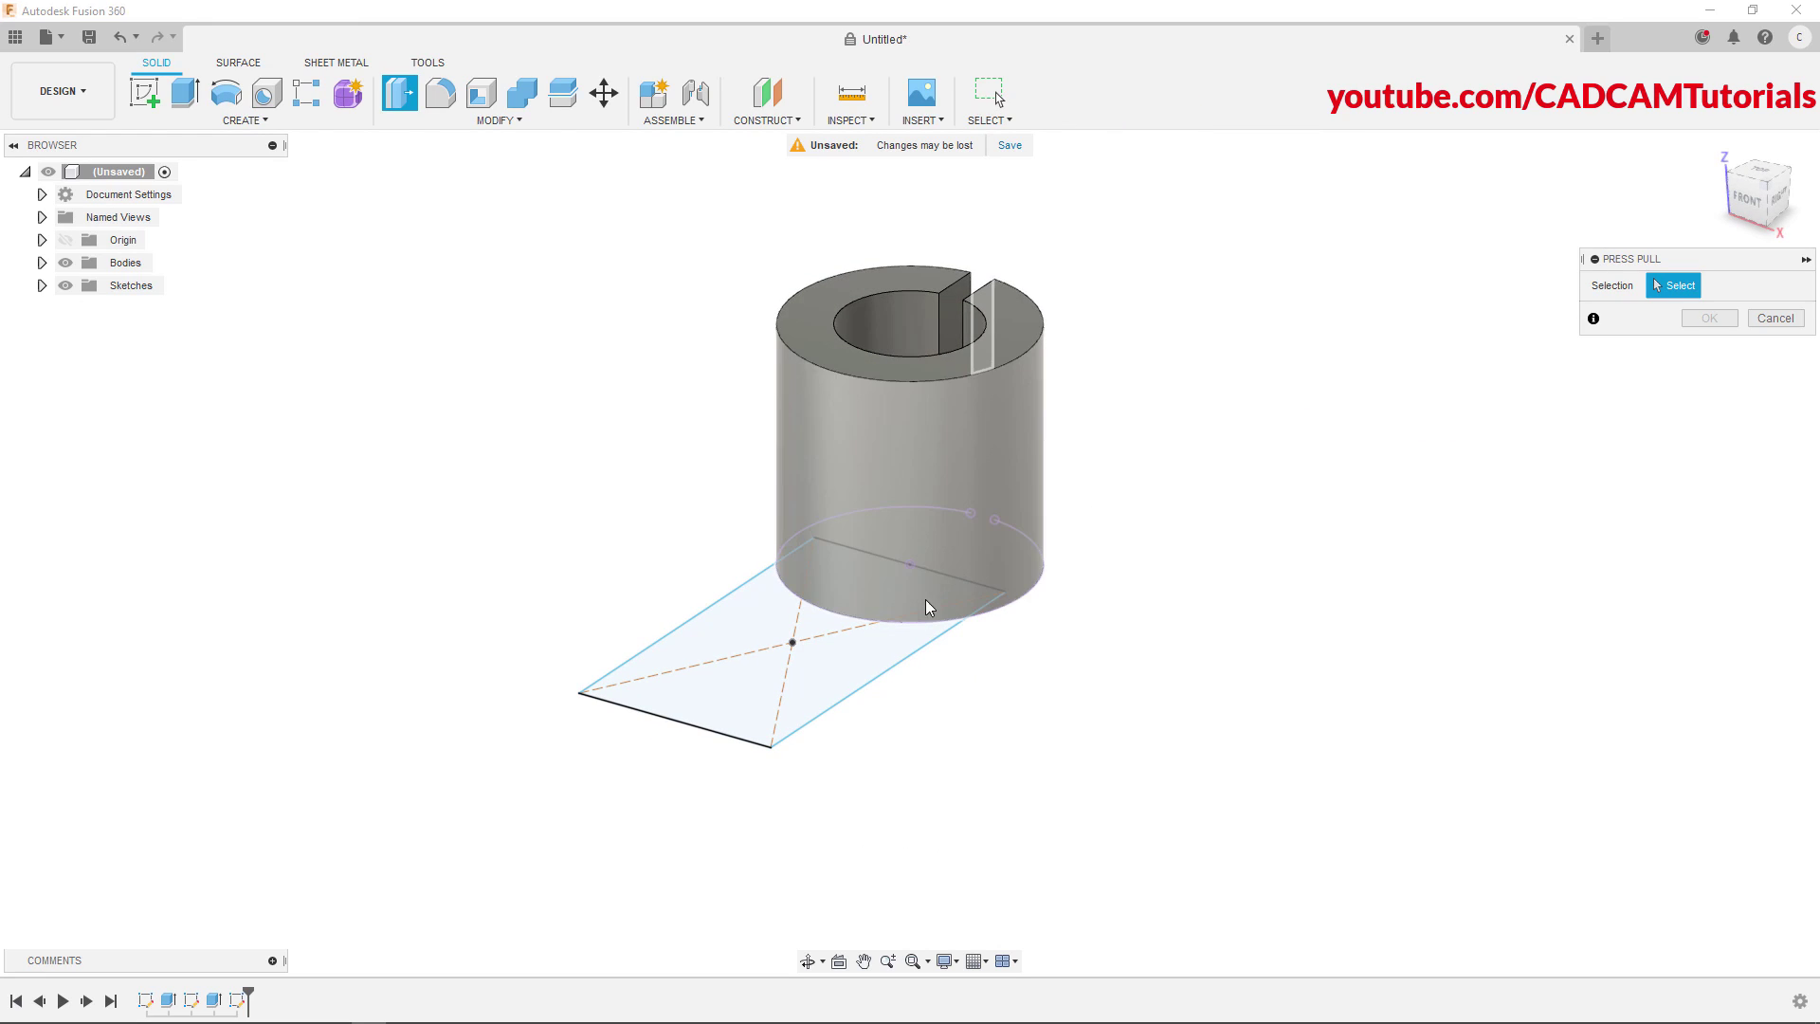
{"action": "left_click", "coordinate": [825, 682]}
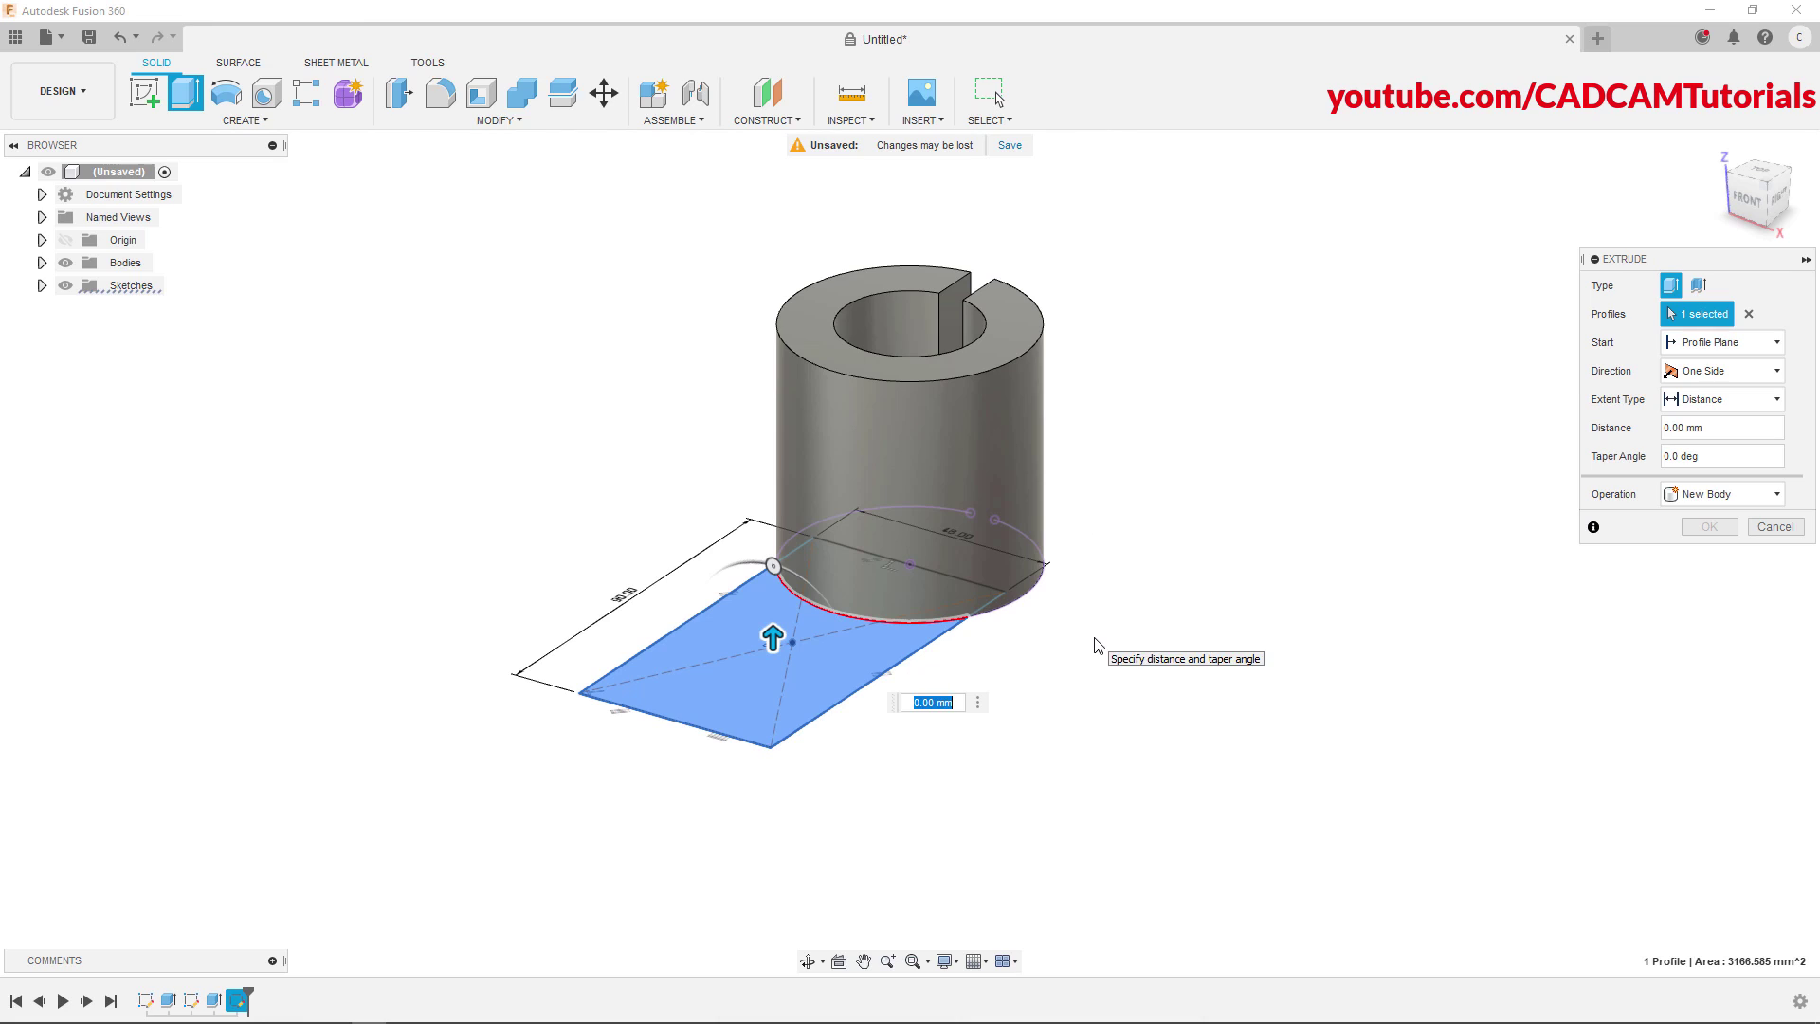
{"action": "type", "text": "24"}
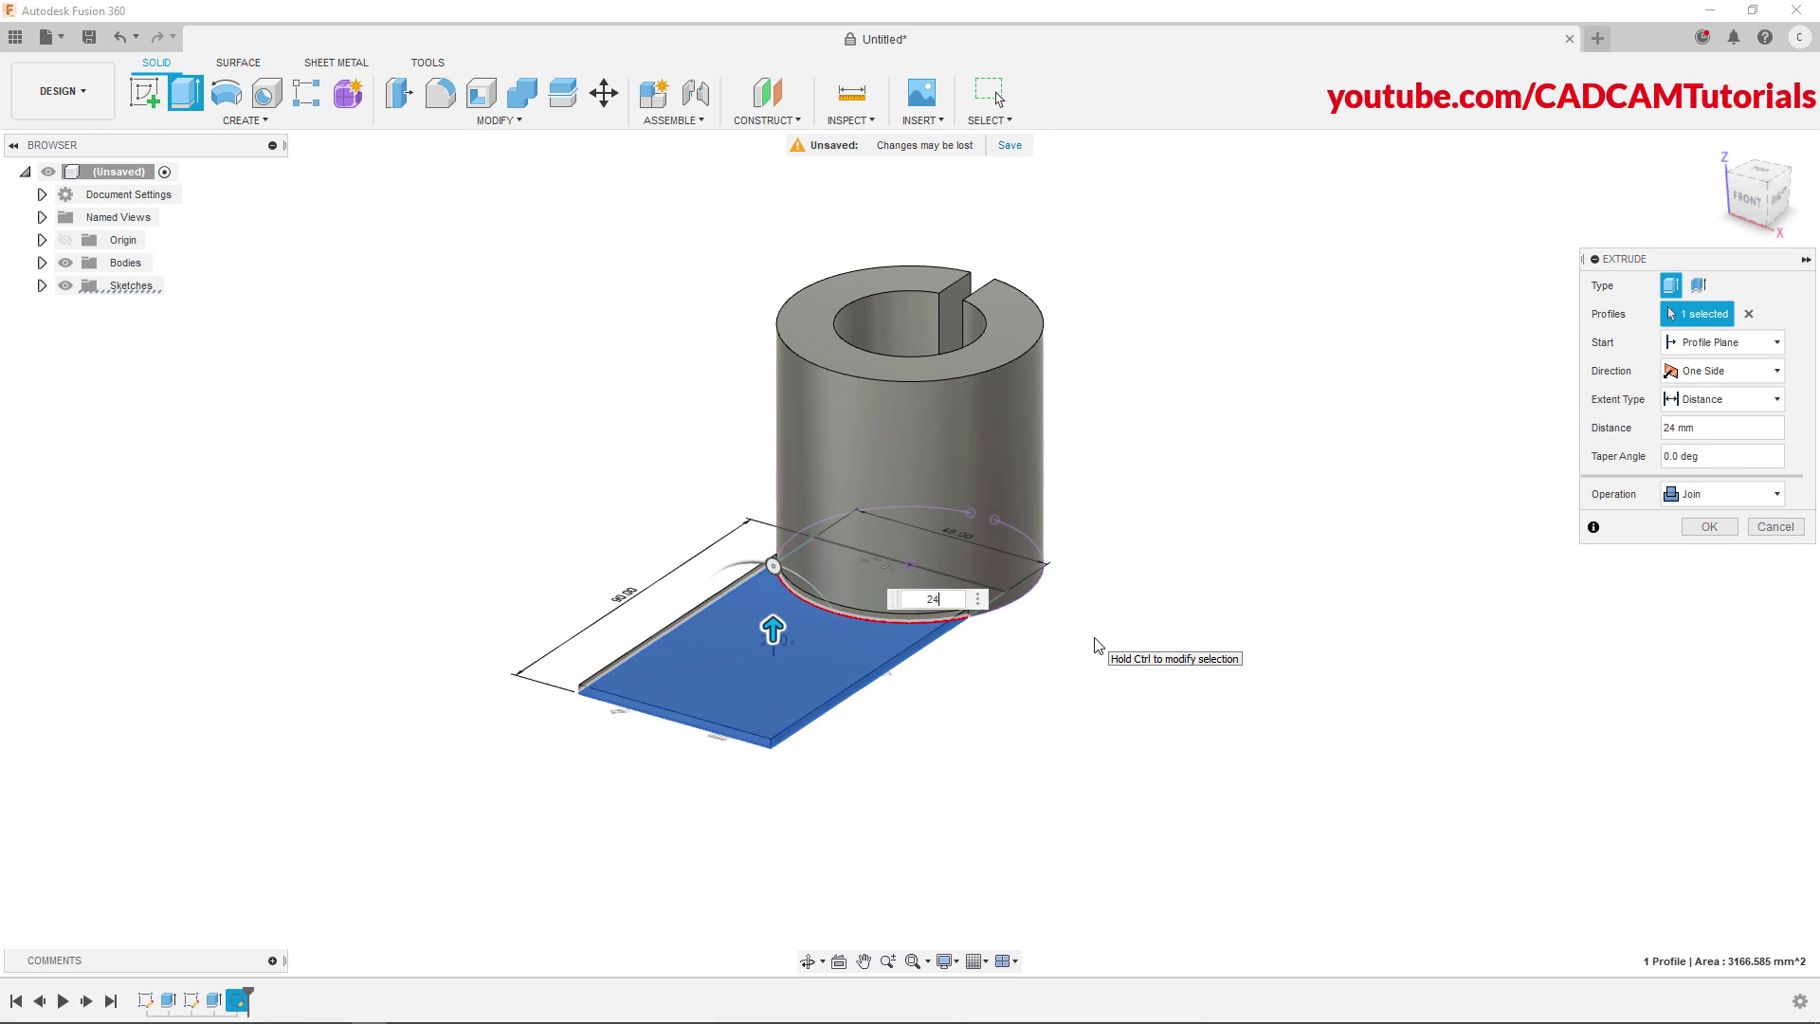
{"action": "key", "text": "Return"}
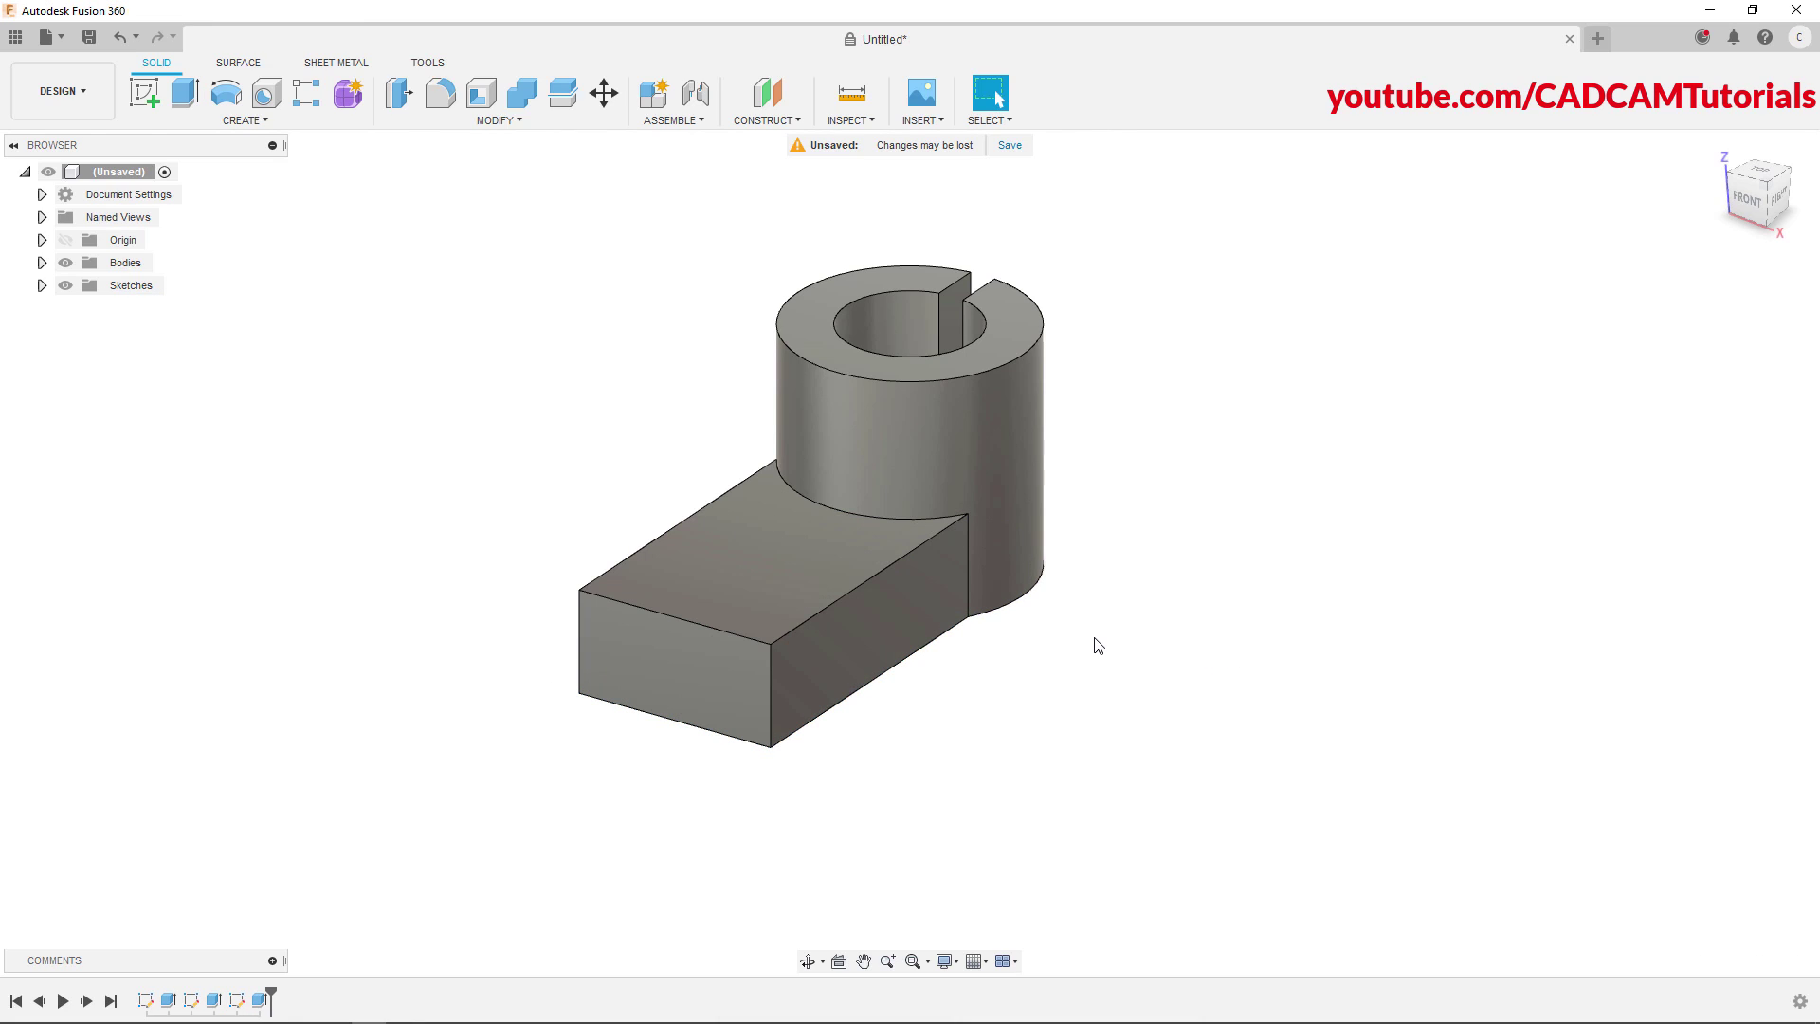
After consulting the PDF drawing, sketch a 32 mm diameter circle on the arm's front end face, centred on its upper edge's midpoint
{"action": "key", "text": "alt+Tab"}
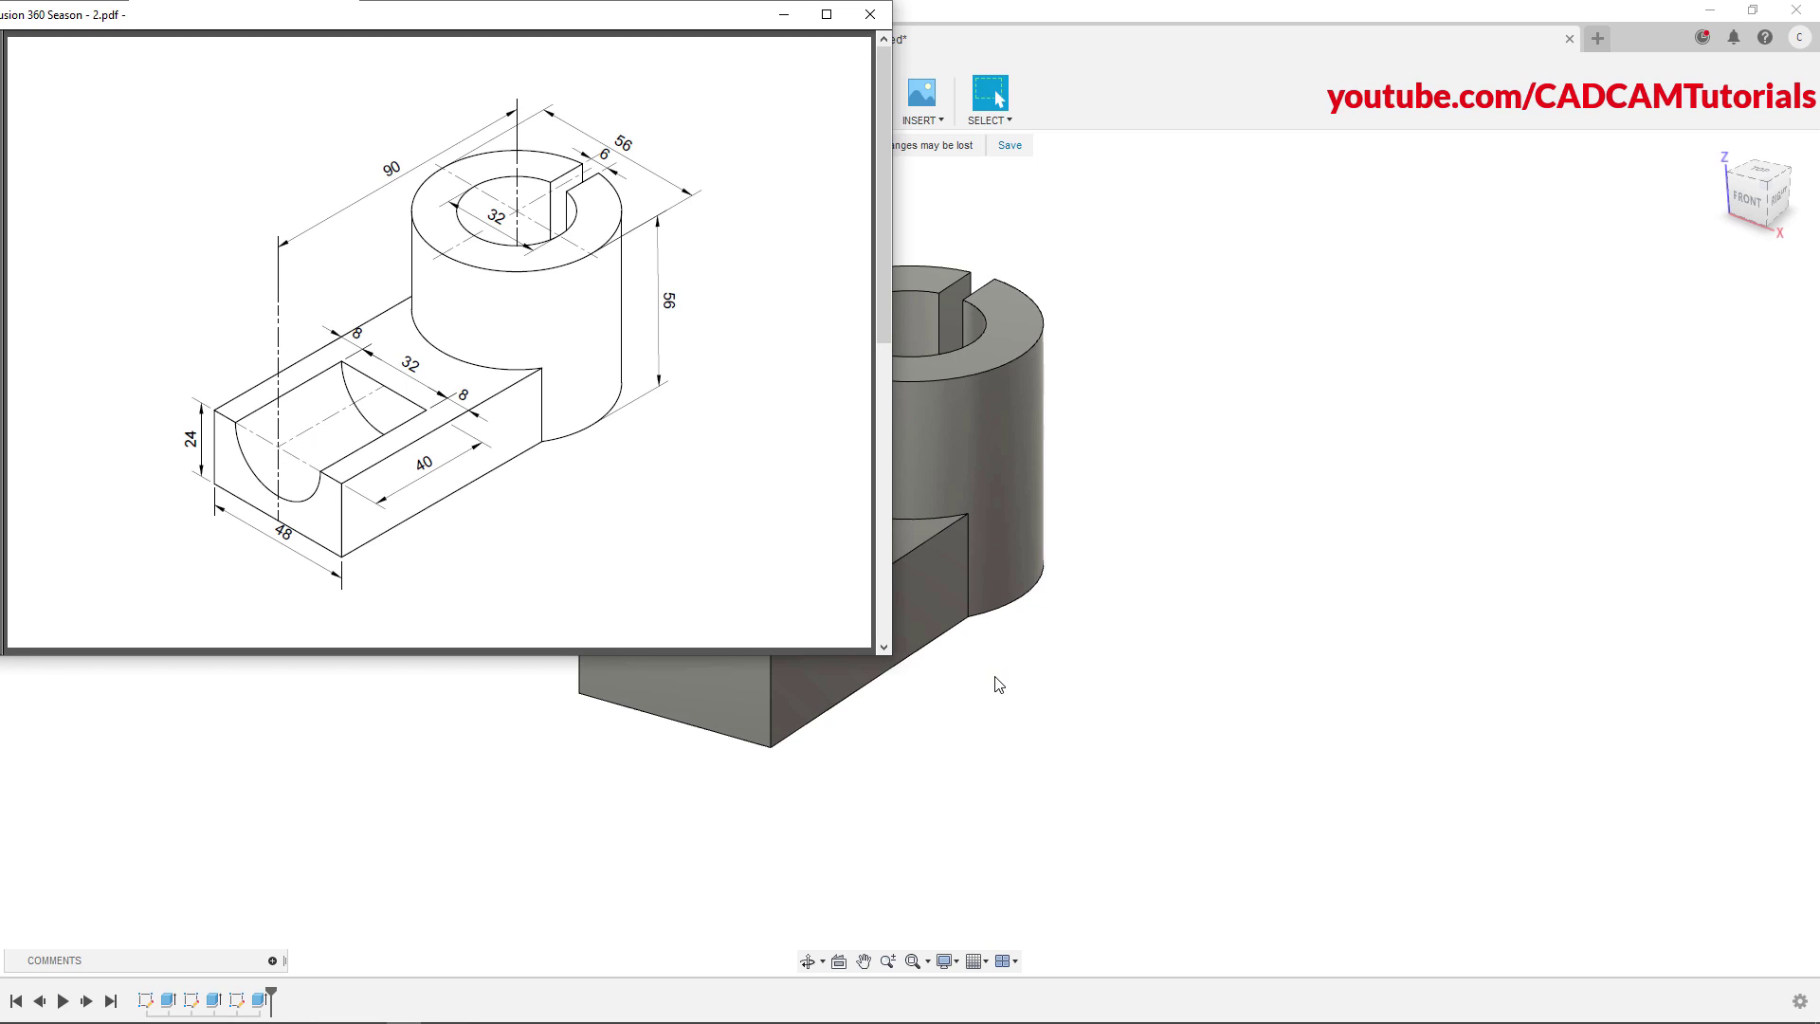
{"action": "left_click", "coordinate": [1080, 661]}
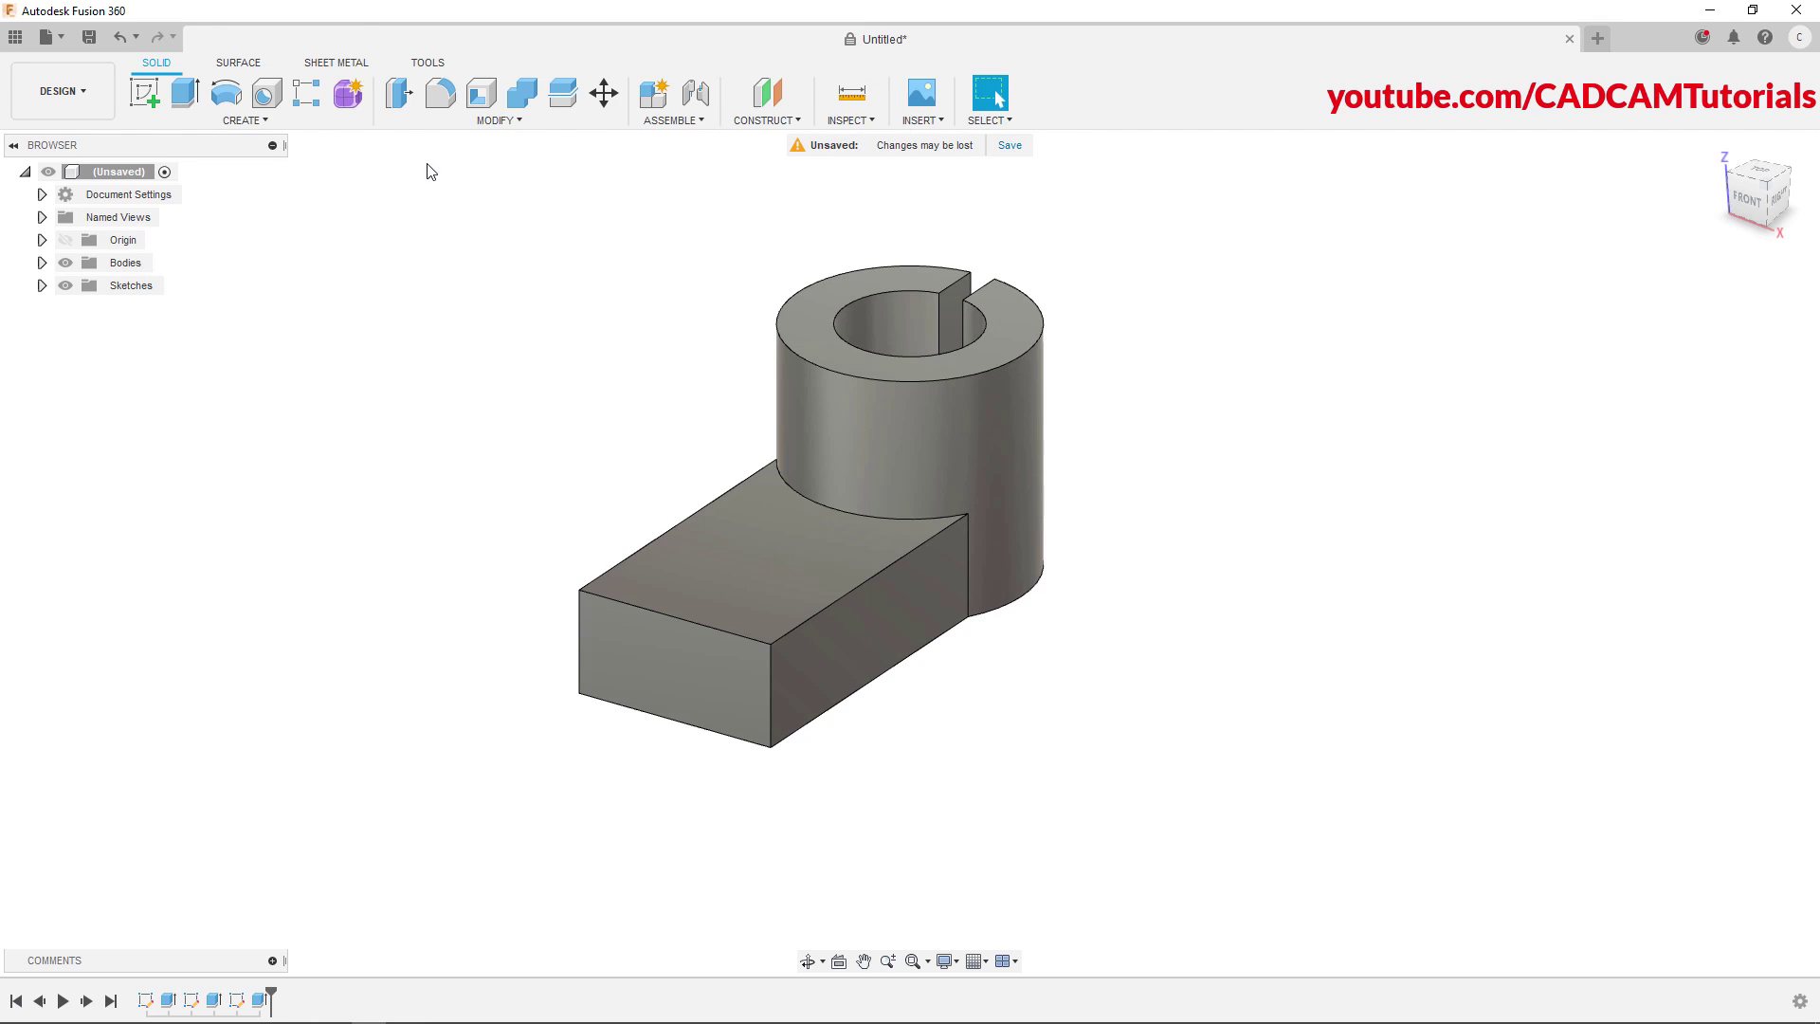
{"action": "left_click", "coordinate": [138, 94]}
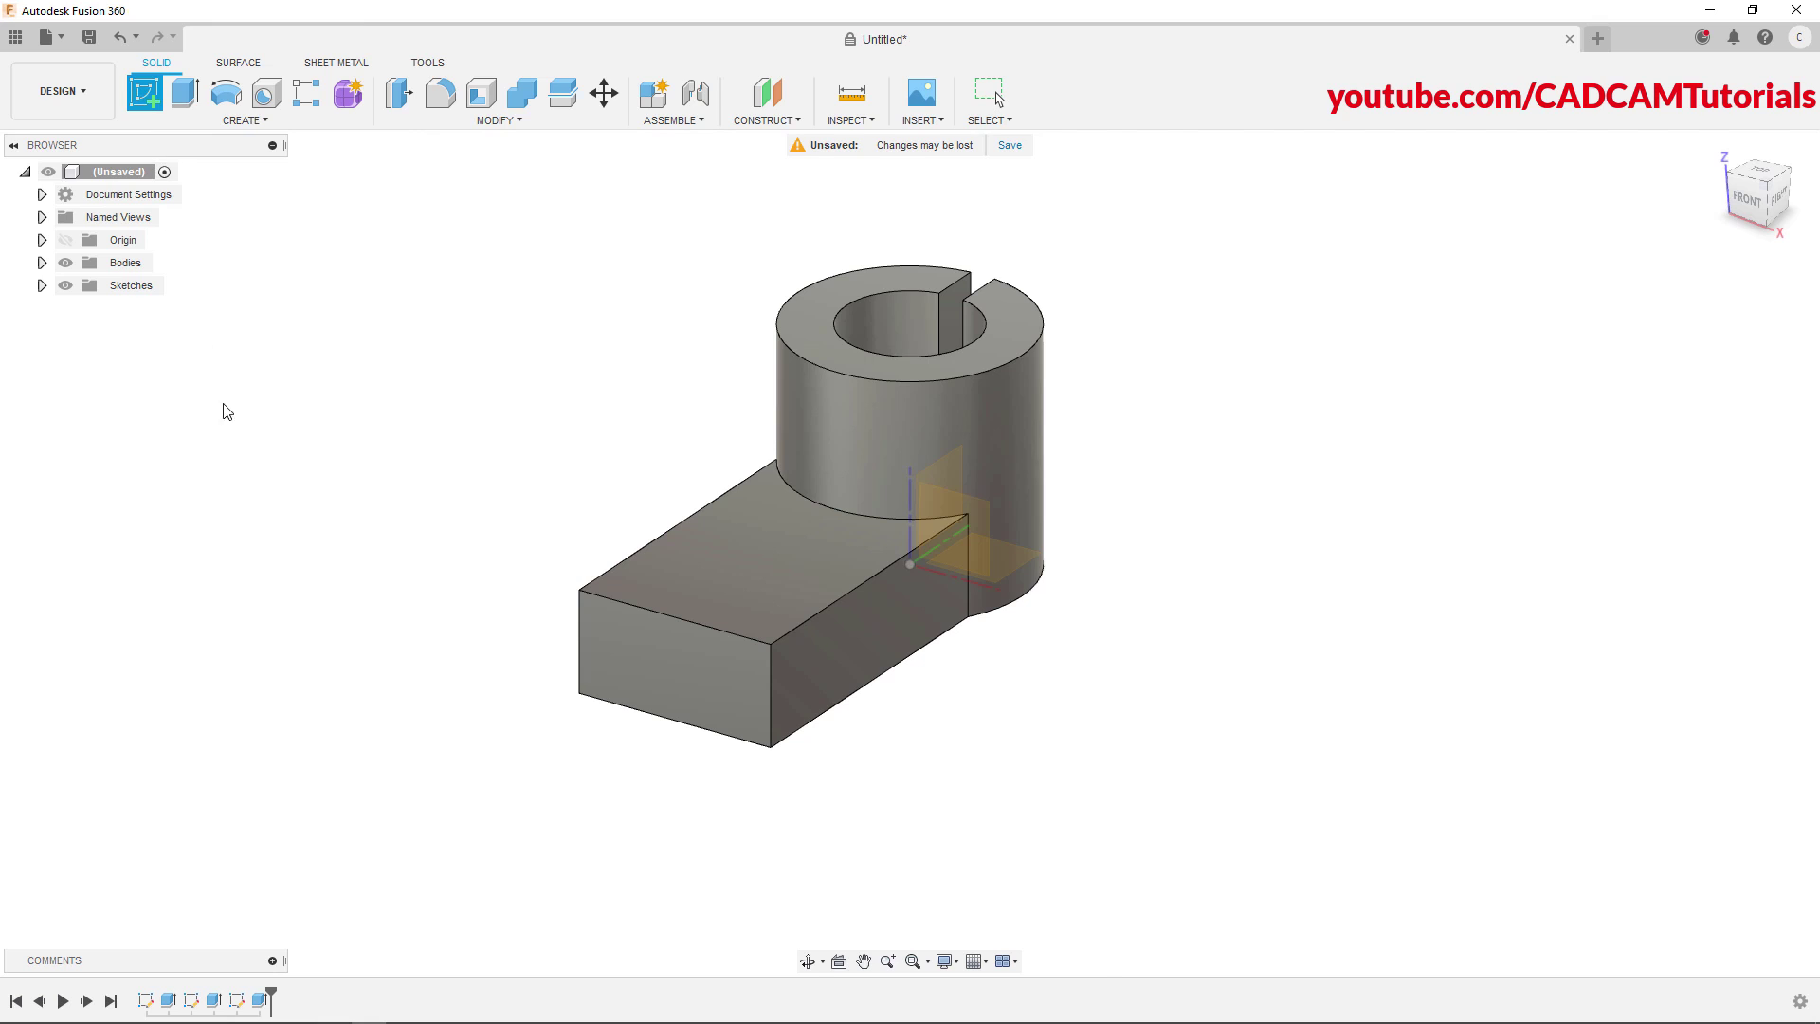
{"action": "left_click", "coordinate": [635, 654]}
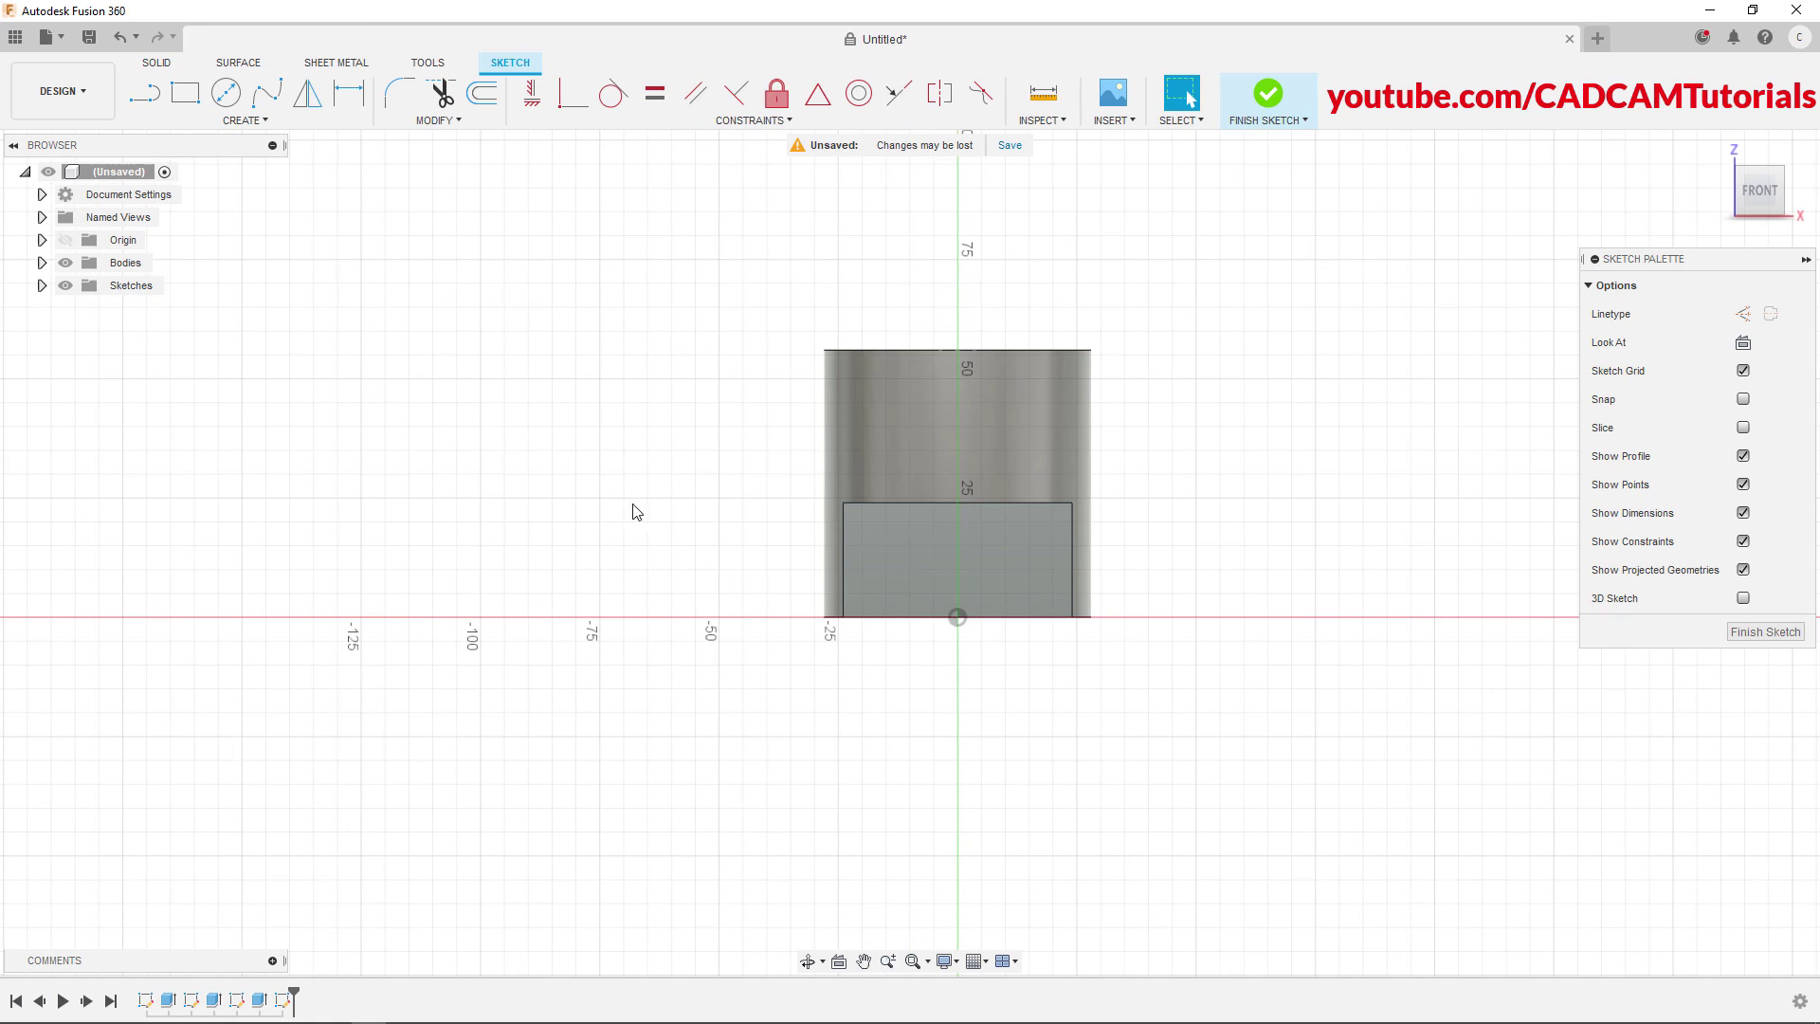
{"action": "left_click", "coordinate": [228, 98]}
{"action": "left_click", "coordinate": [957, 506]}
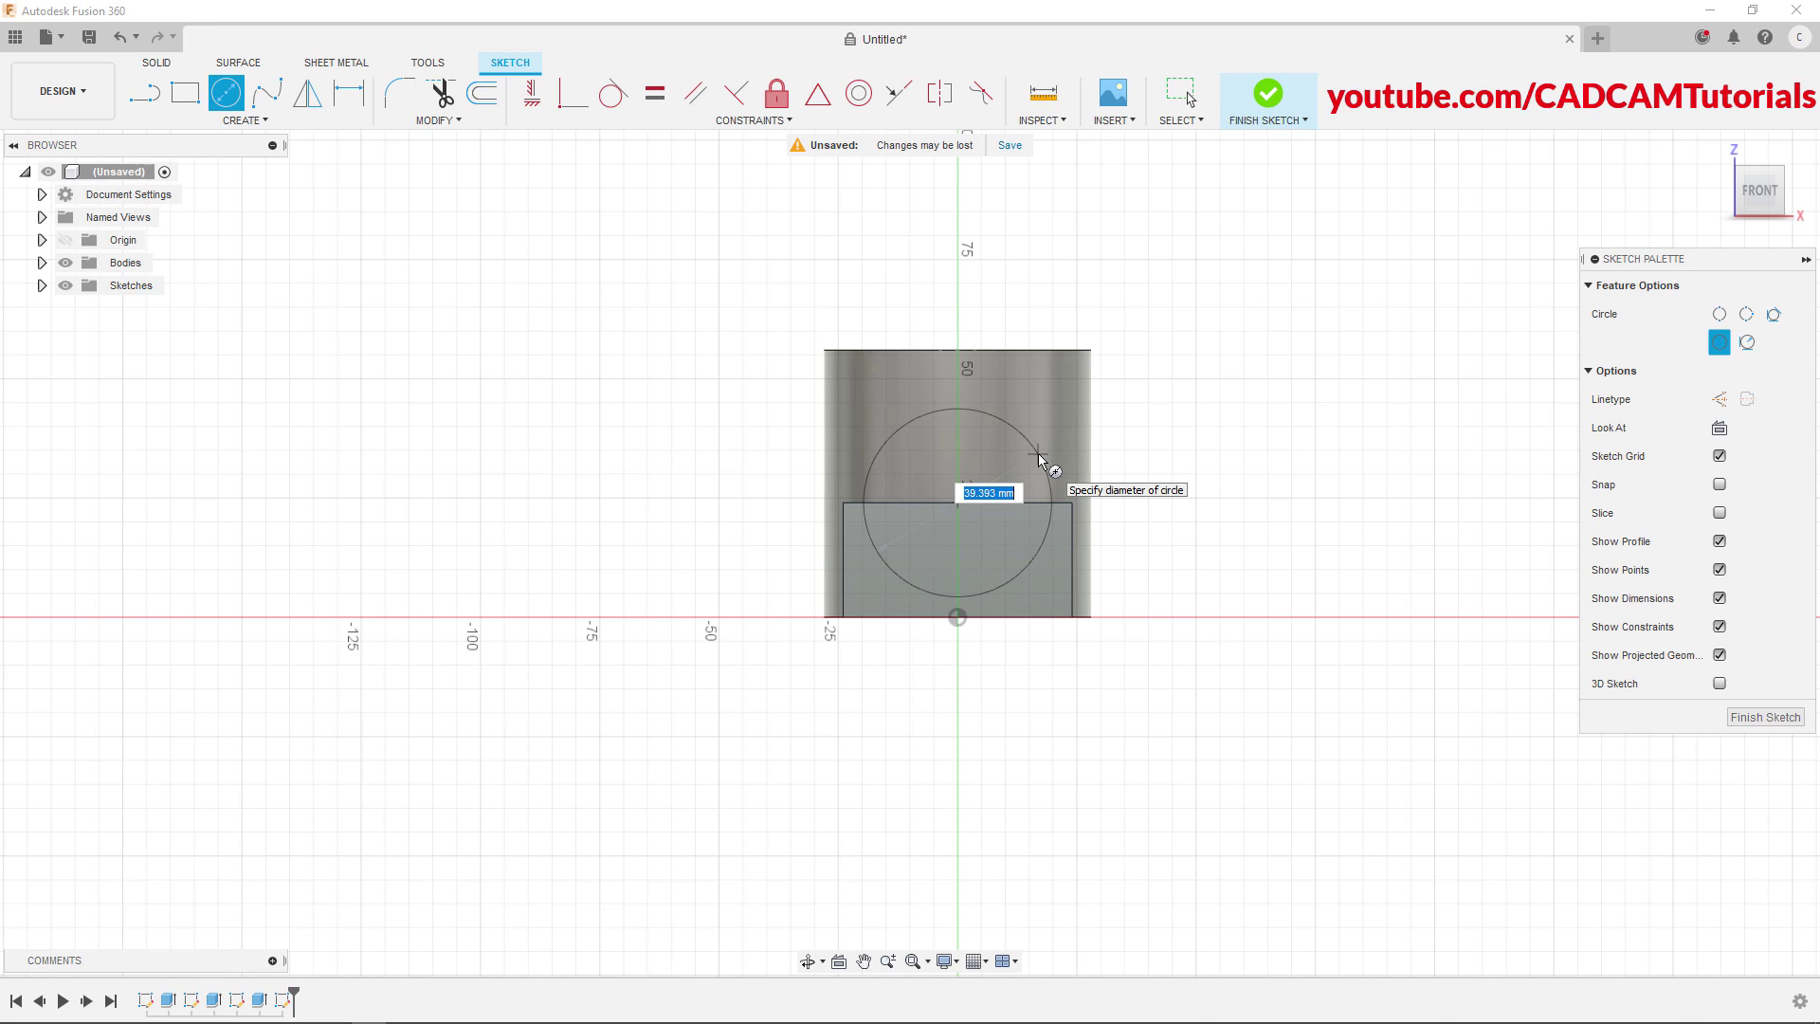
{"action": "type", "text": "32"}
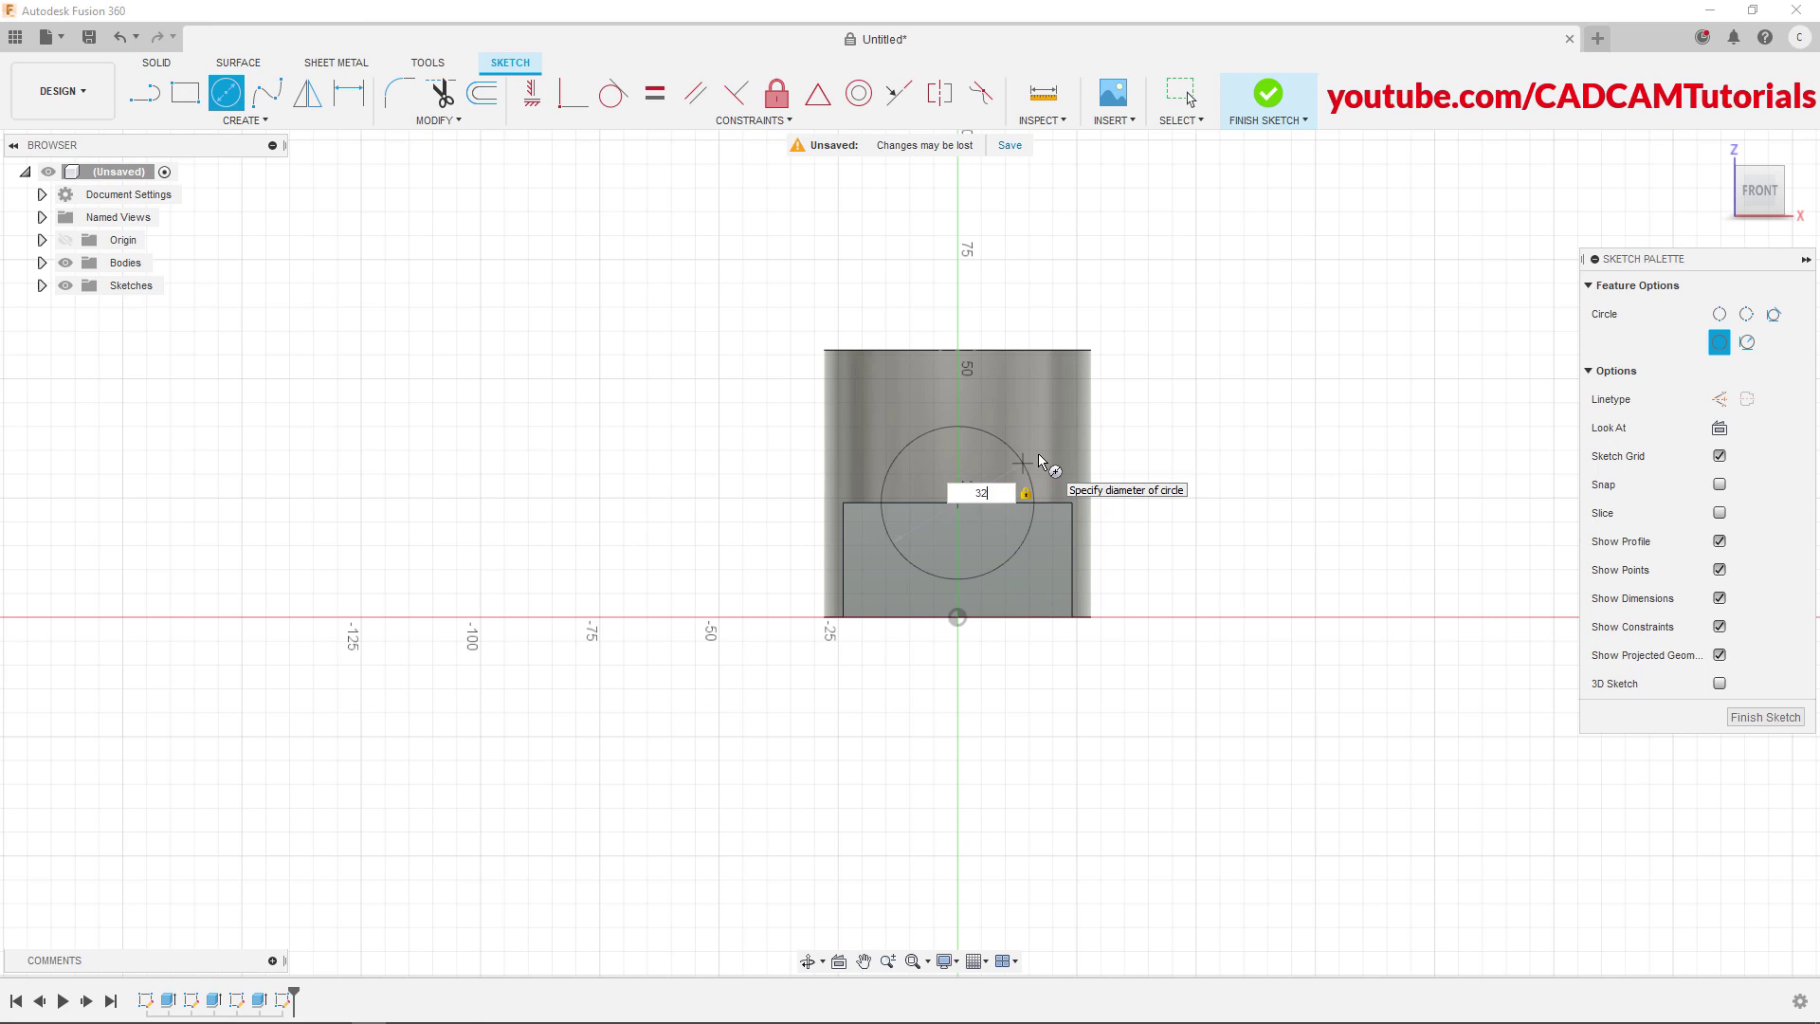
{"action": "key", "text": "Return"}
{"action": "key", "text": "Escape"}
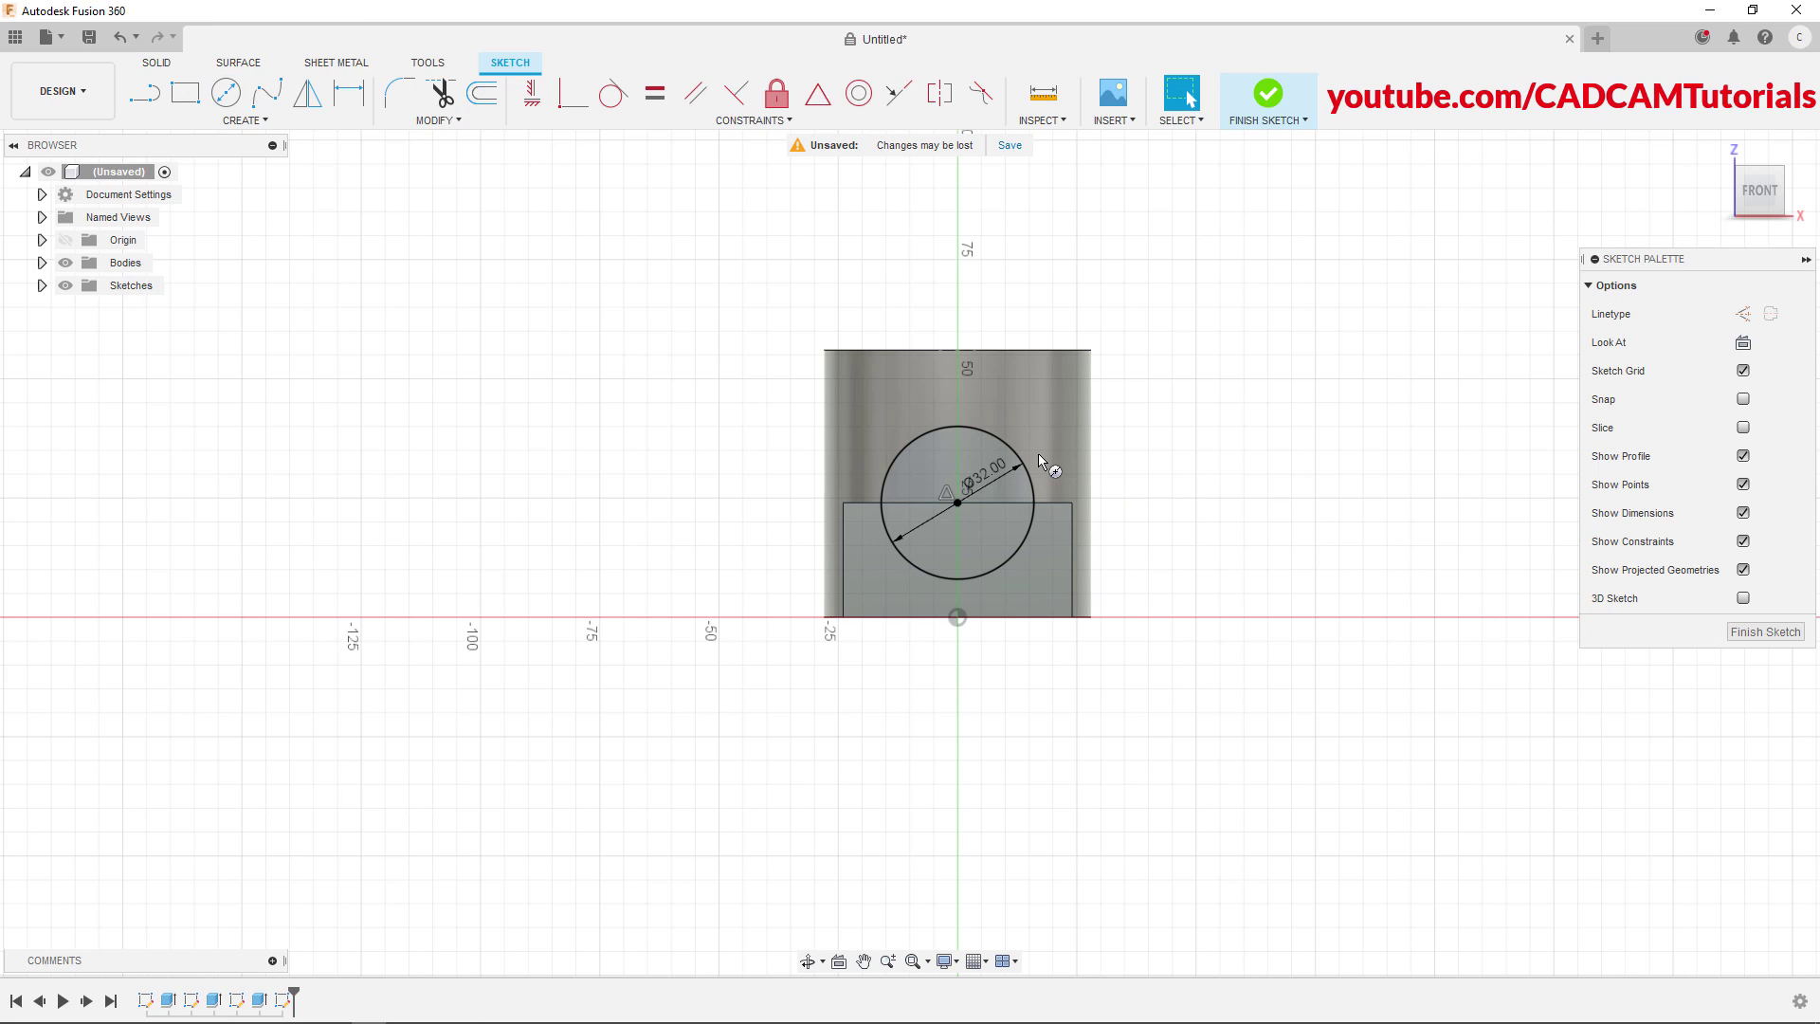
Cut the lower half of the 32 mm circle 40 mm into the arm with Press Pull to form the semicircular recess
{"action": "right_click", "coordinate": [1215, 402]}
{"action": "left_click", "coordinate": [1284, 380]}
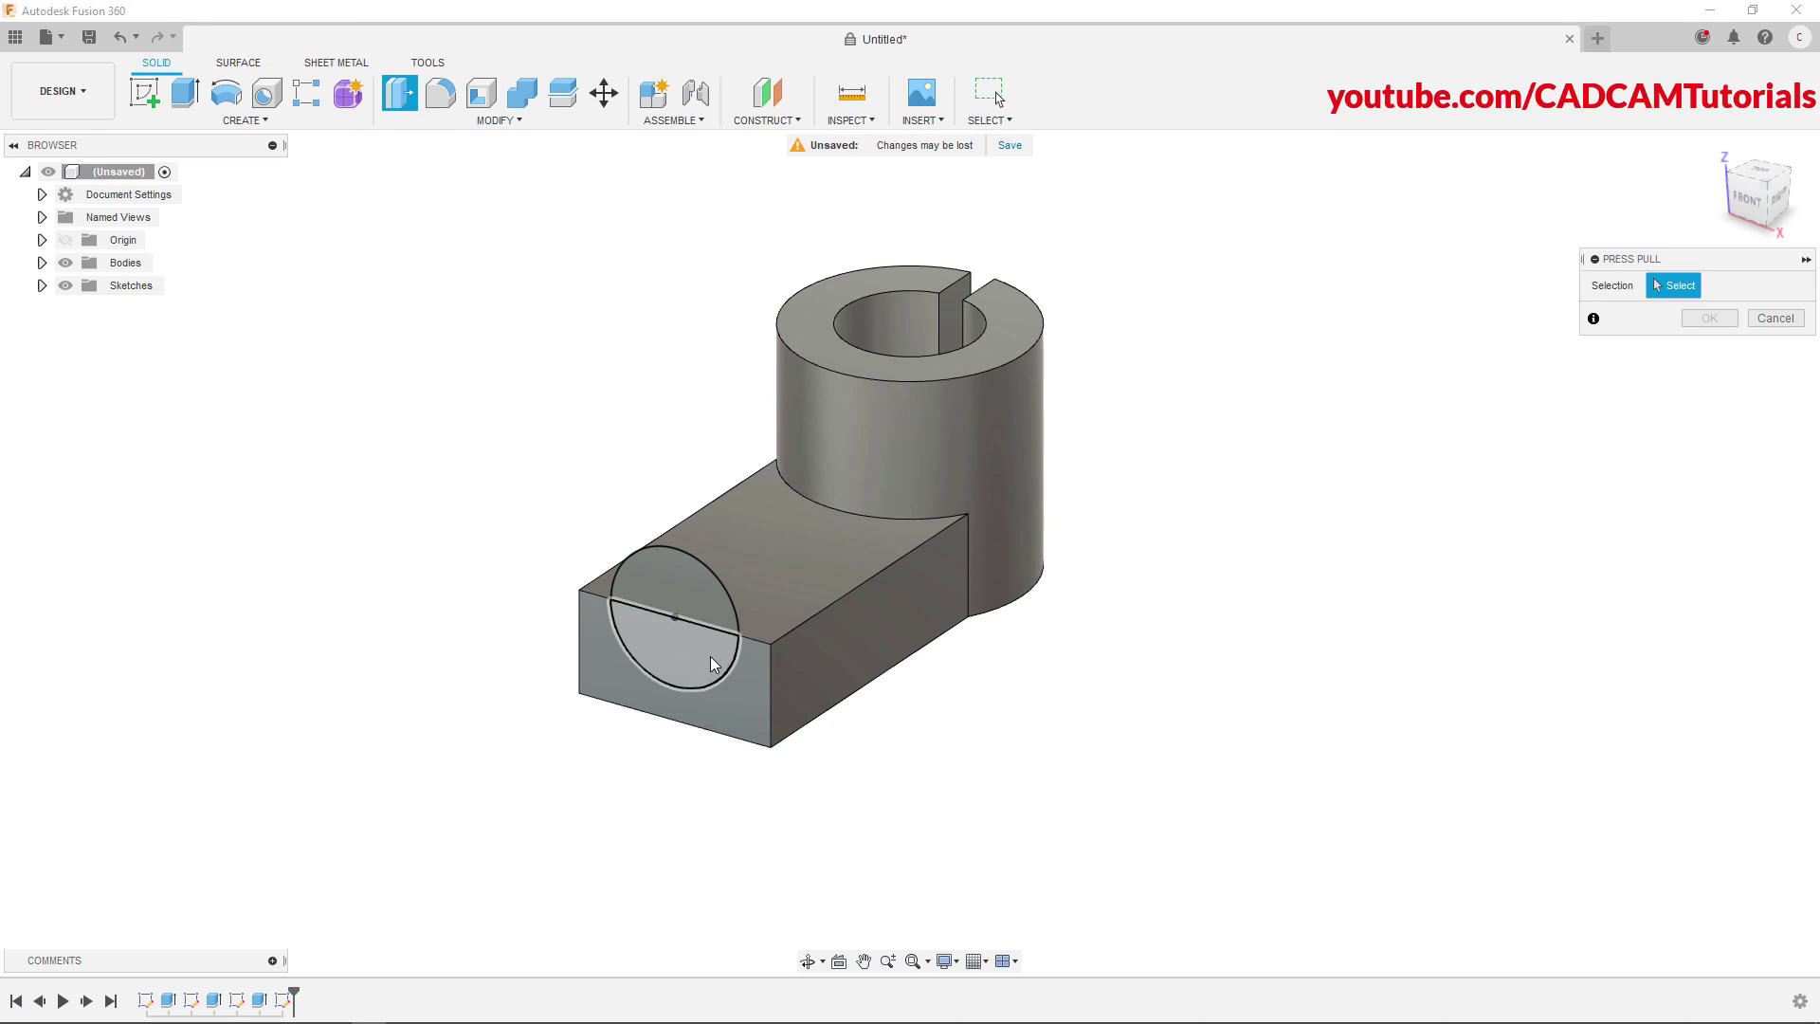
{"action": "left_click", "coordinate": [684, 659]}
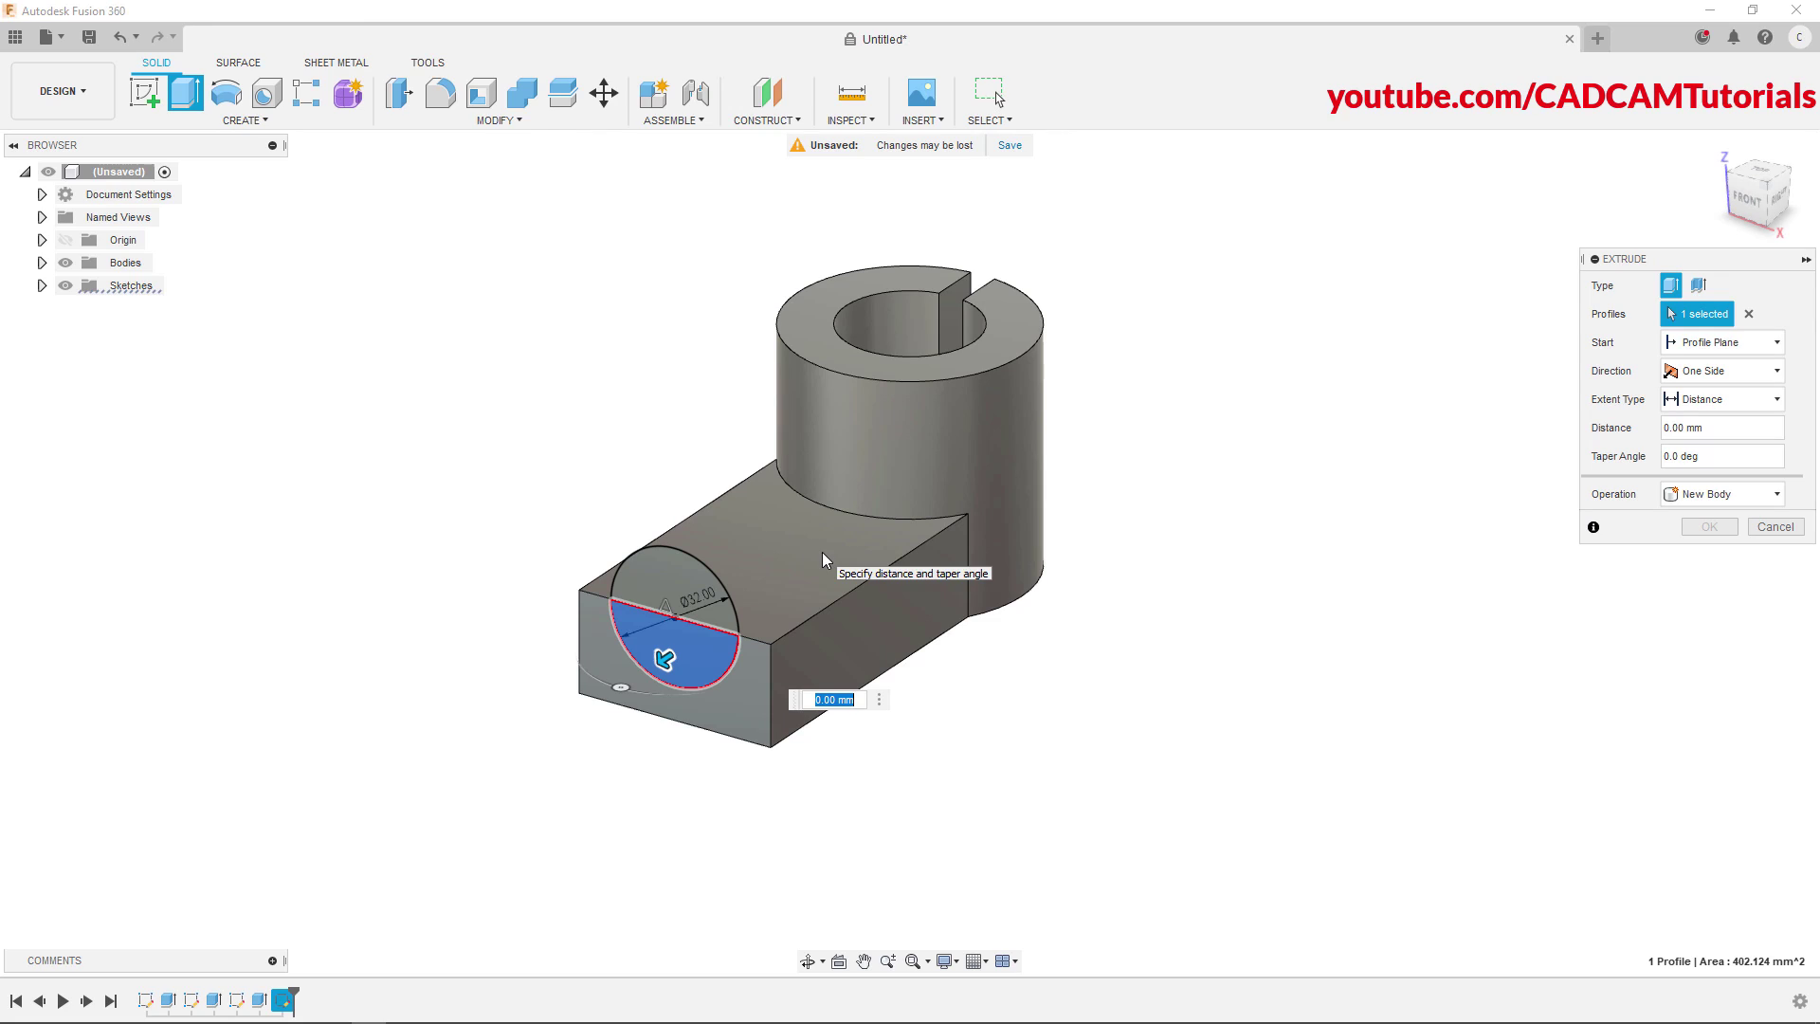
{"action": "type", "text": "-40"}
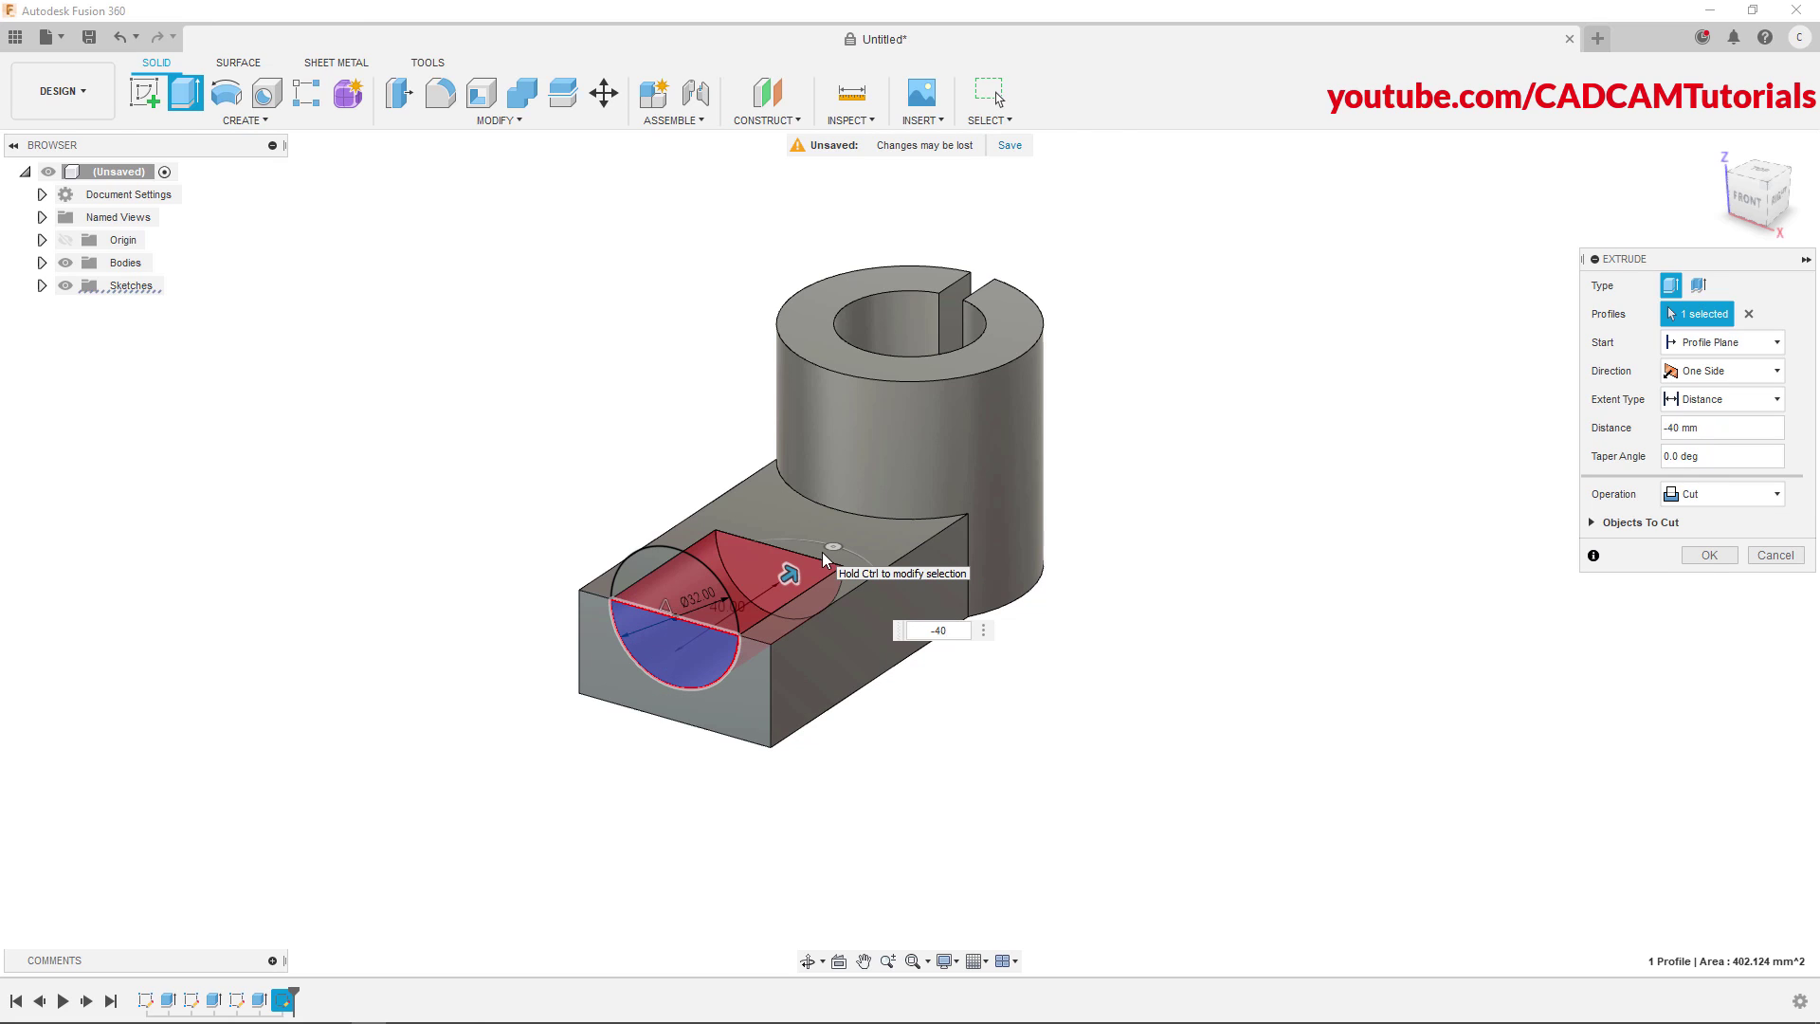
{"action": "key", "text": "Return"}
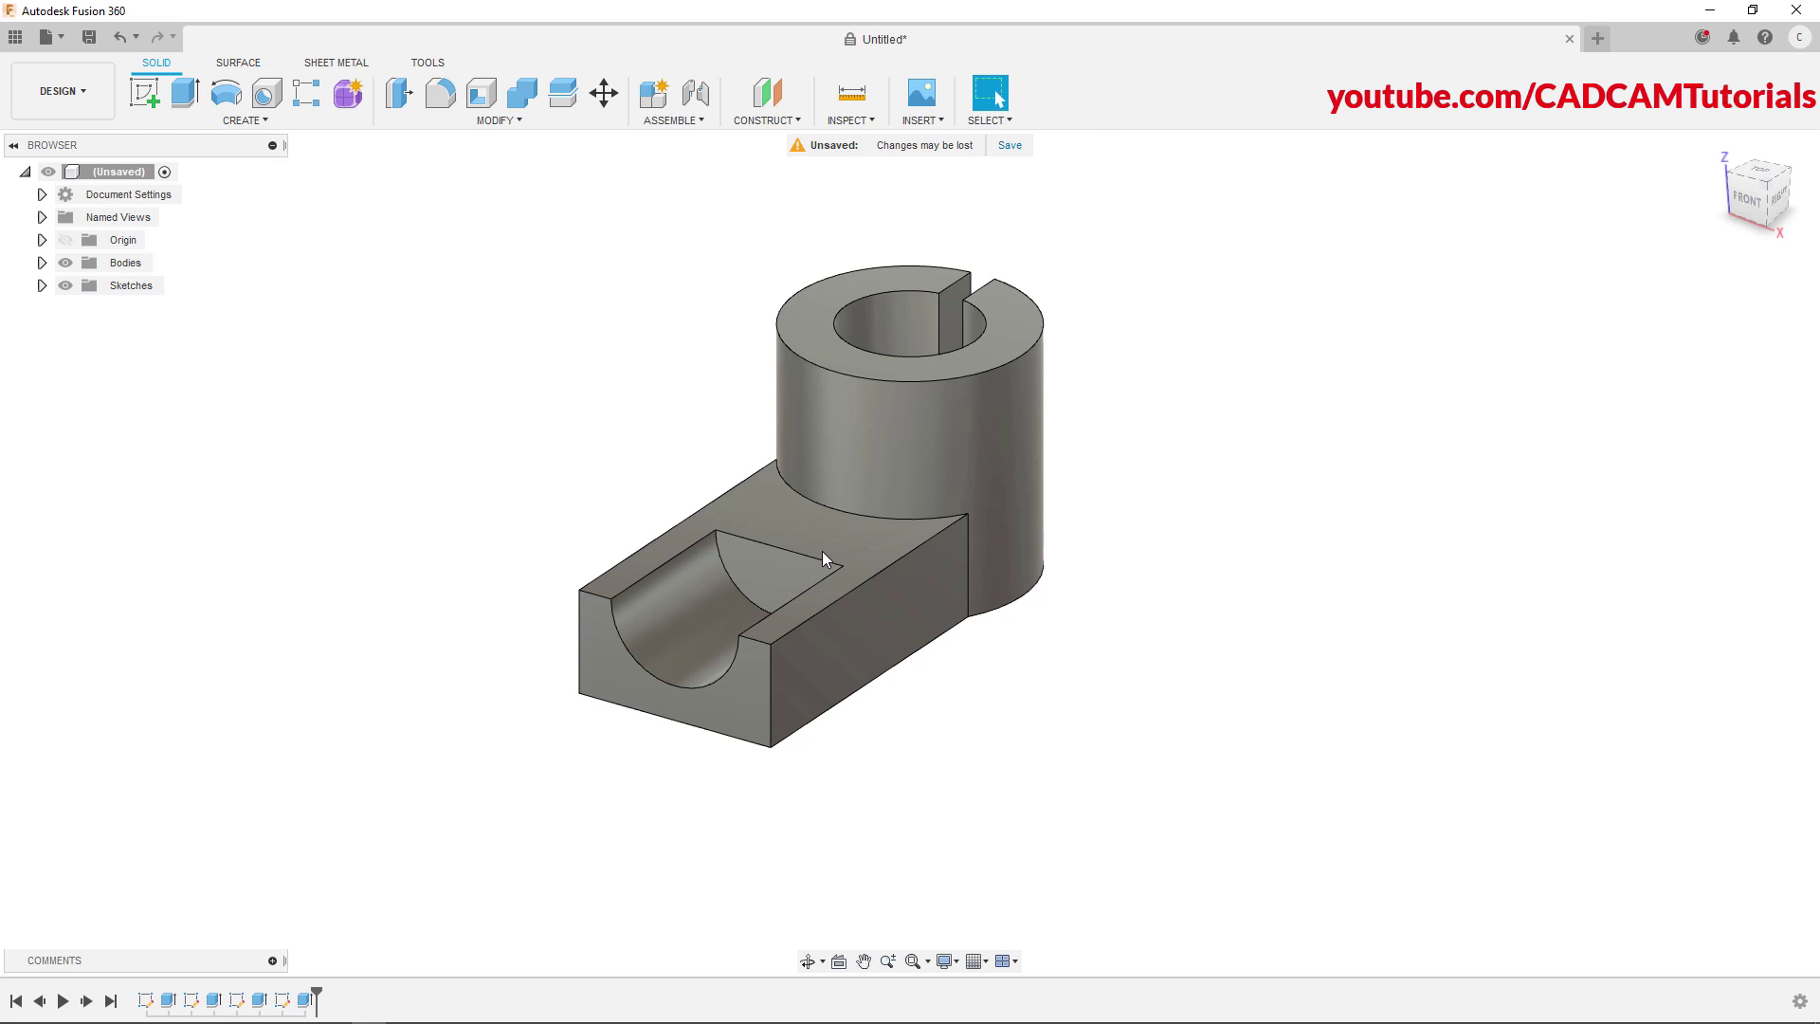
Apply the Paint - Enamel Glossy (Green) appearance to the whole bracket body
{"action": "mouse_move", "coordinate": [683, 418]}
{"action": "middle_mouse_down", "text": "shift"}
{"action": "mouse_move", "coordinate": [663, 528]}
{"action": "mouse_move", "coordinate": [679, 281]}
{"action": "mouse_move", "coordinate": [665, 437]}
{"action": "middle_mouse_up", "text": "shift"}
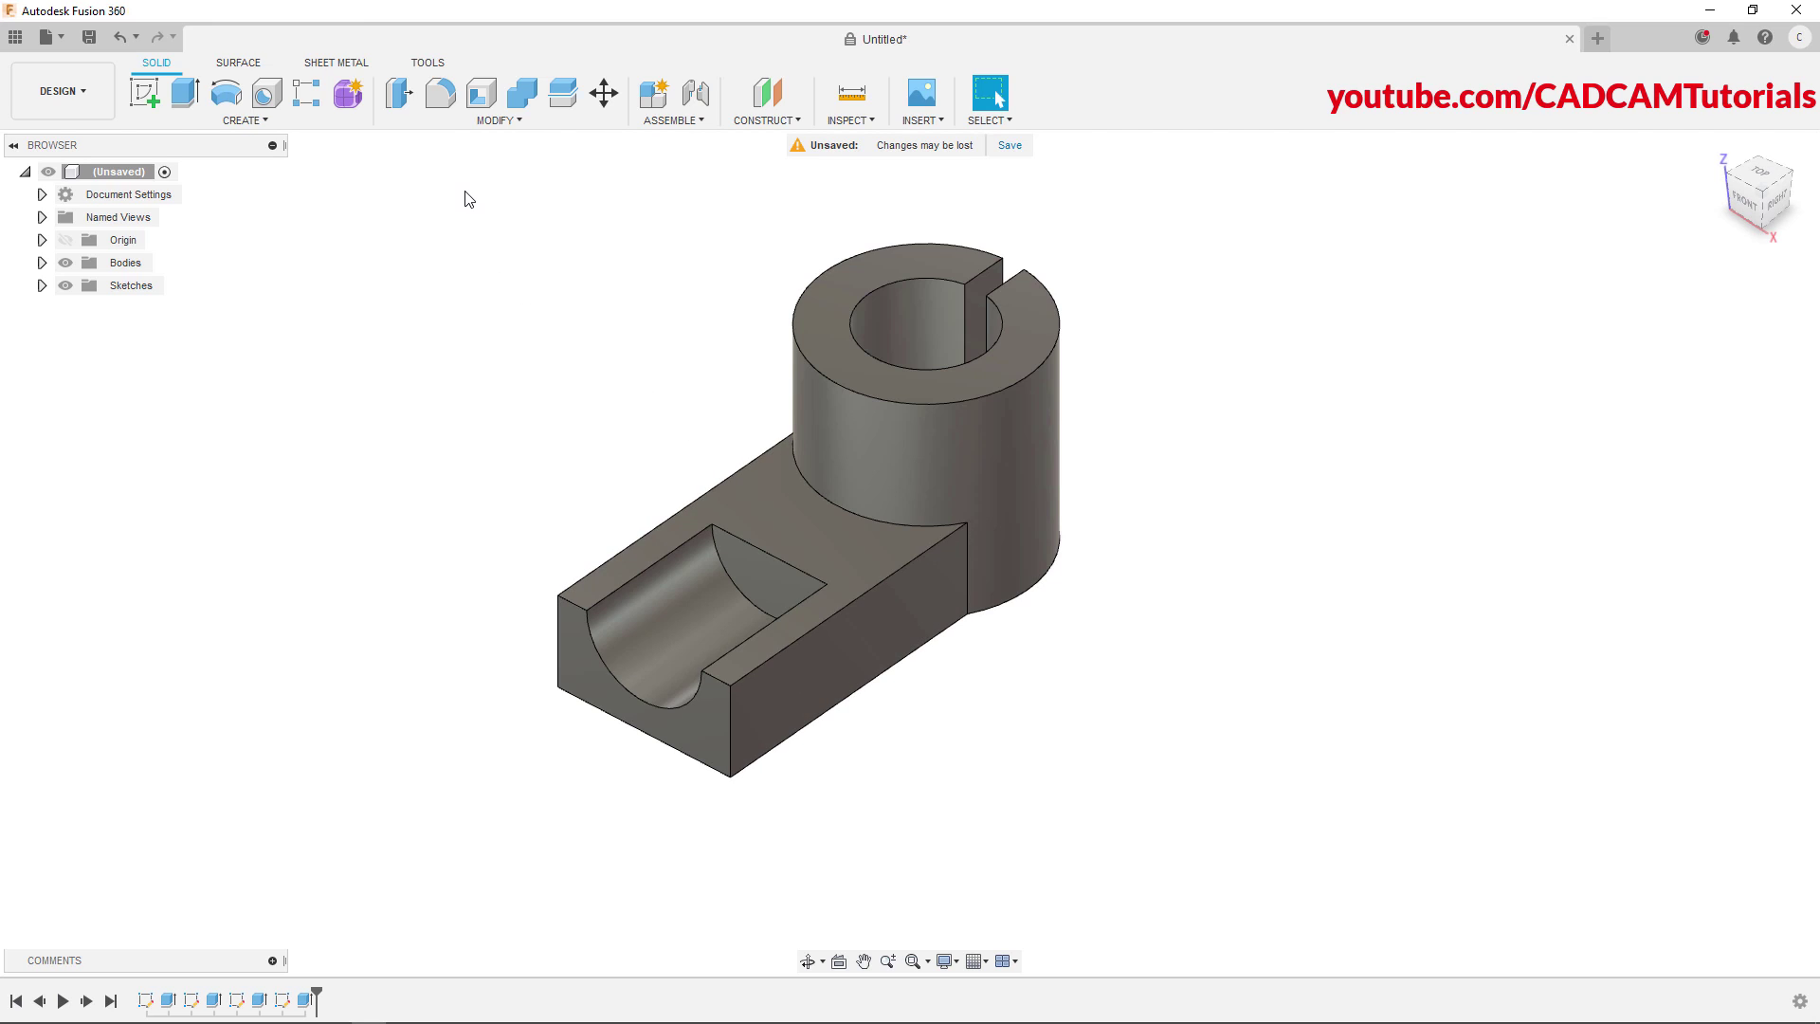
{"action": "left_click_drag", "start_coordinate": [491, 174], "coordinate": [1201, 845]}
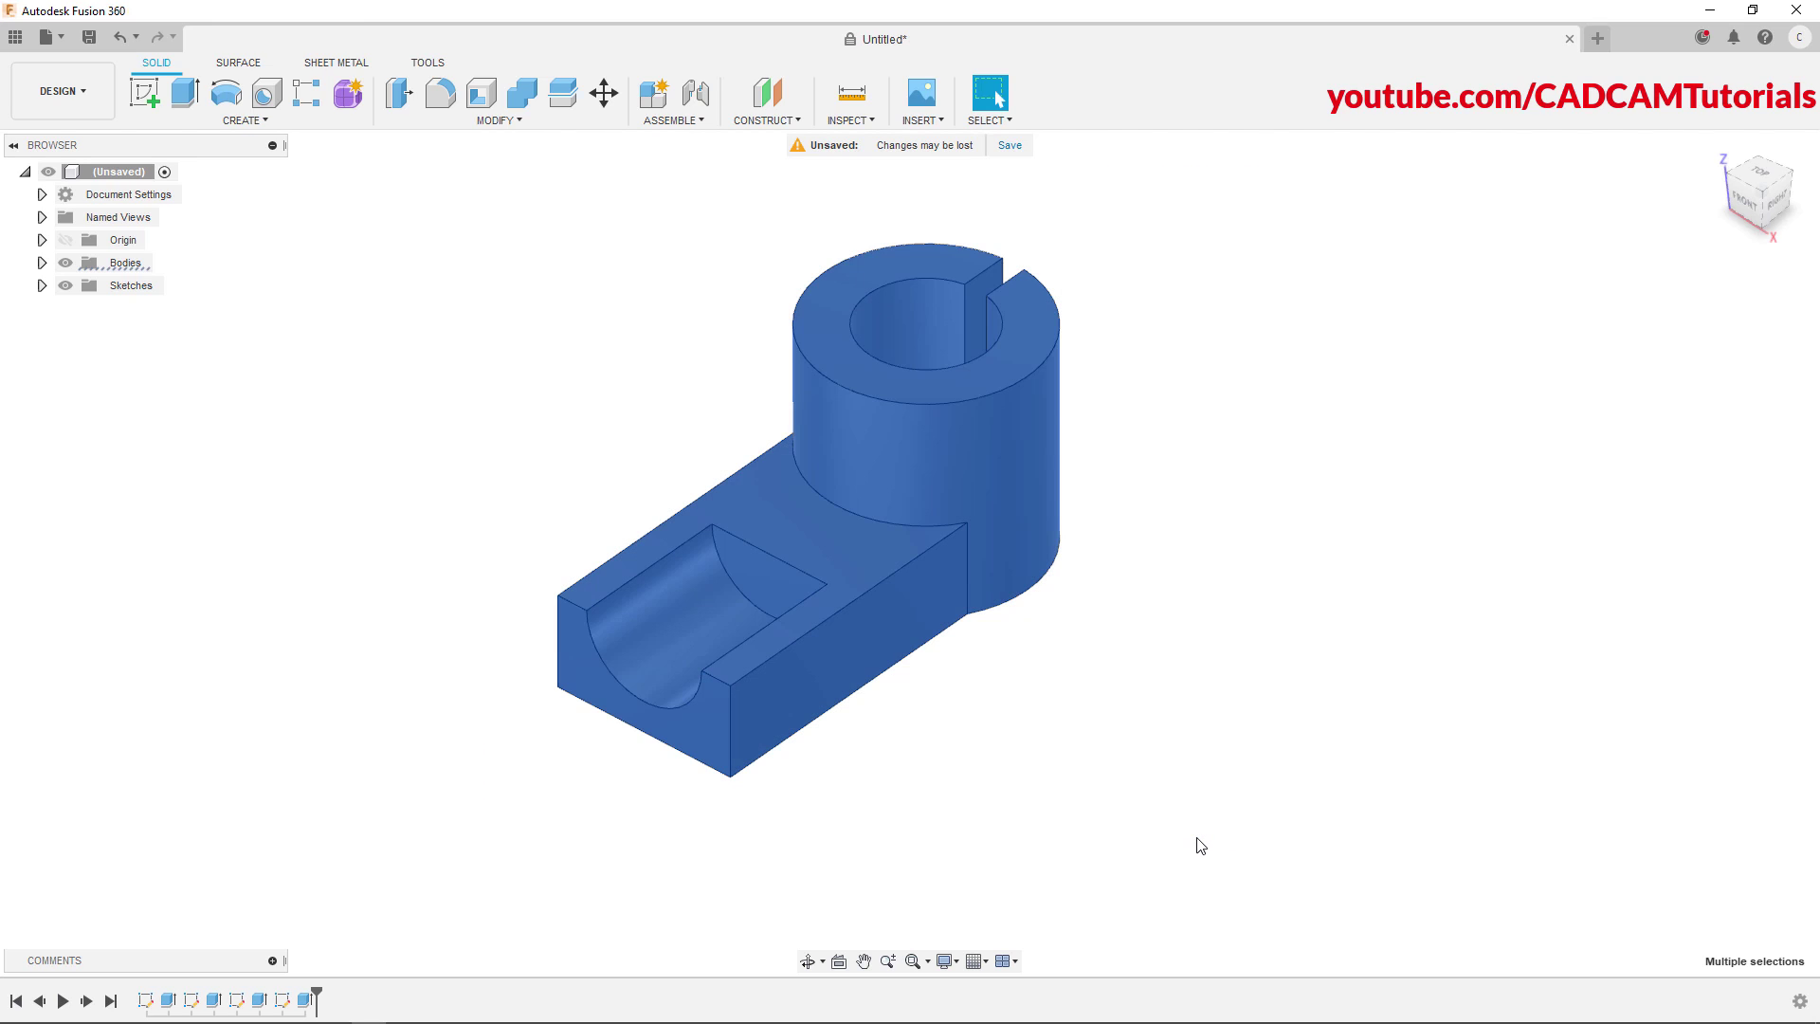
{"action": "right_click", "coordinate": [904, 471]}
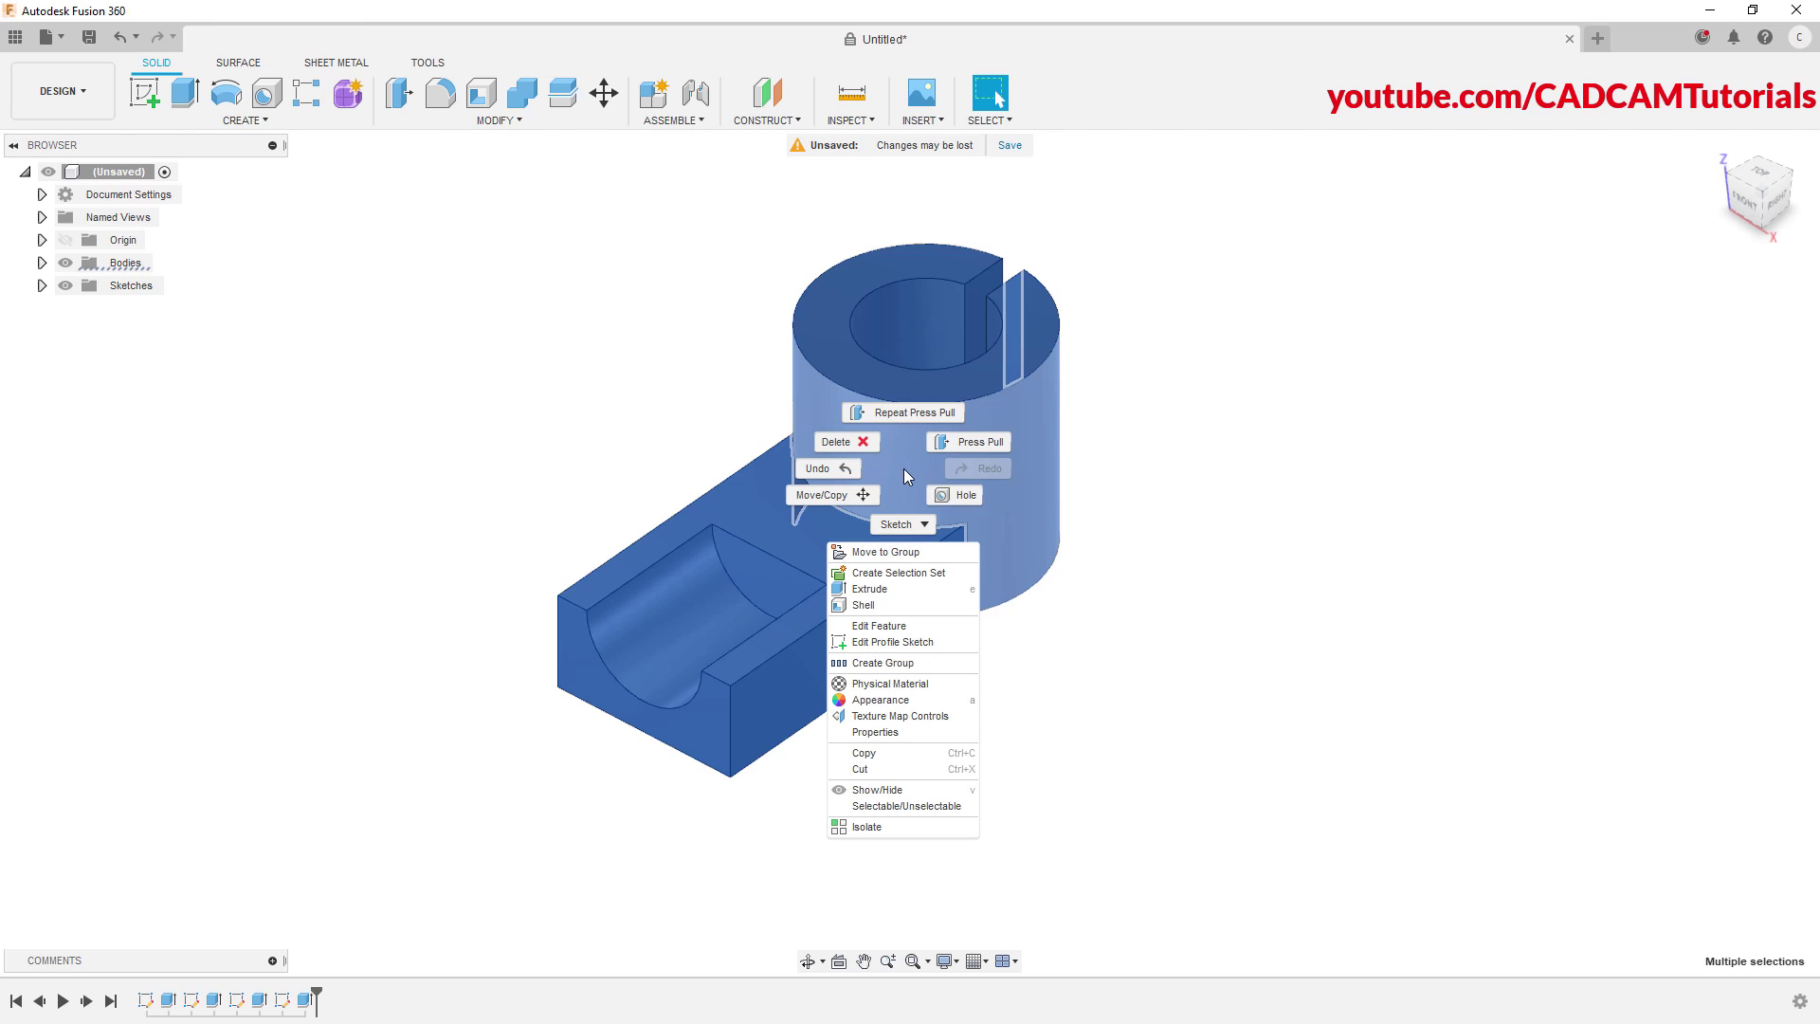
{"action": "left_click", "coordinate": [893, 707]}
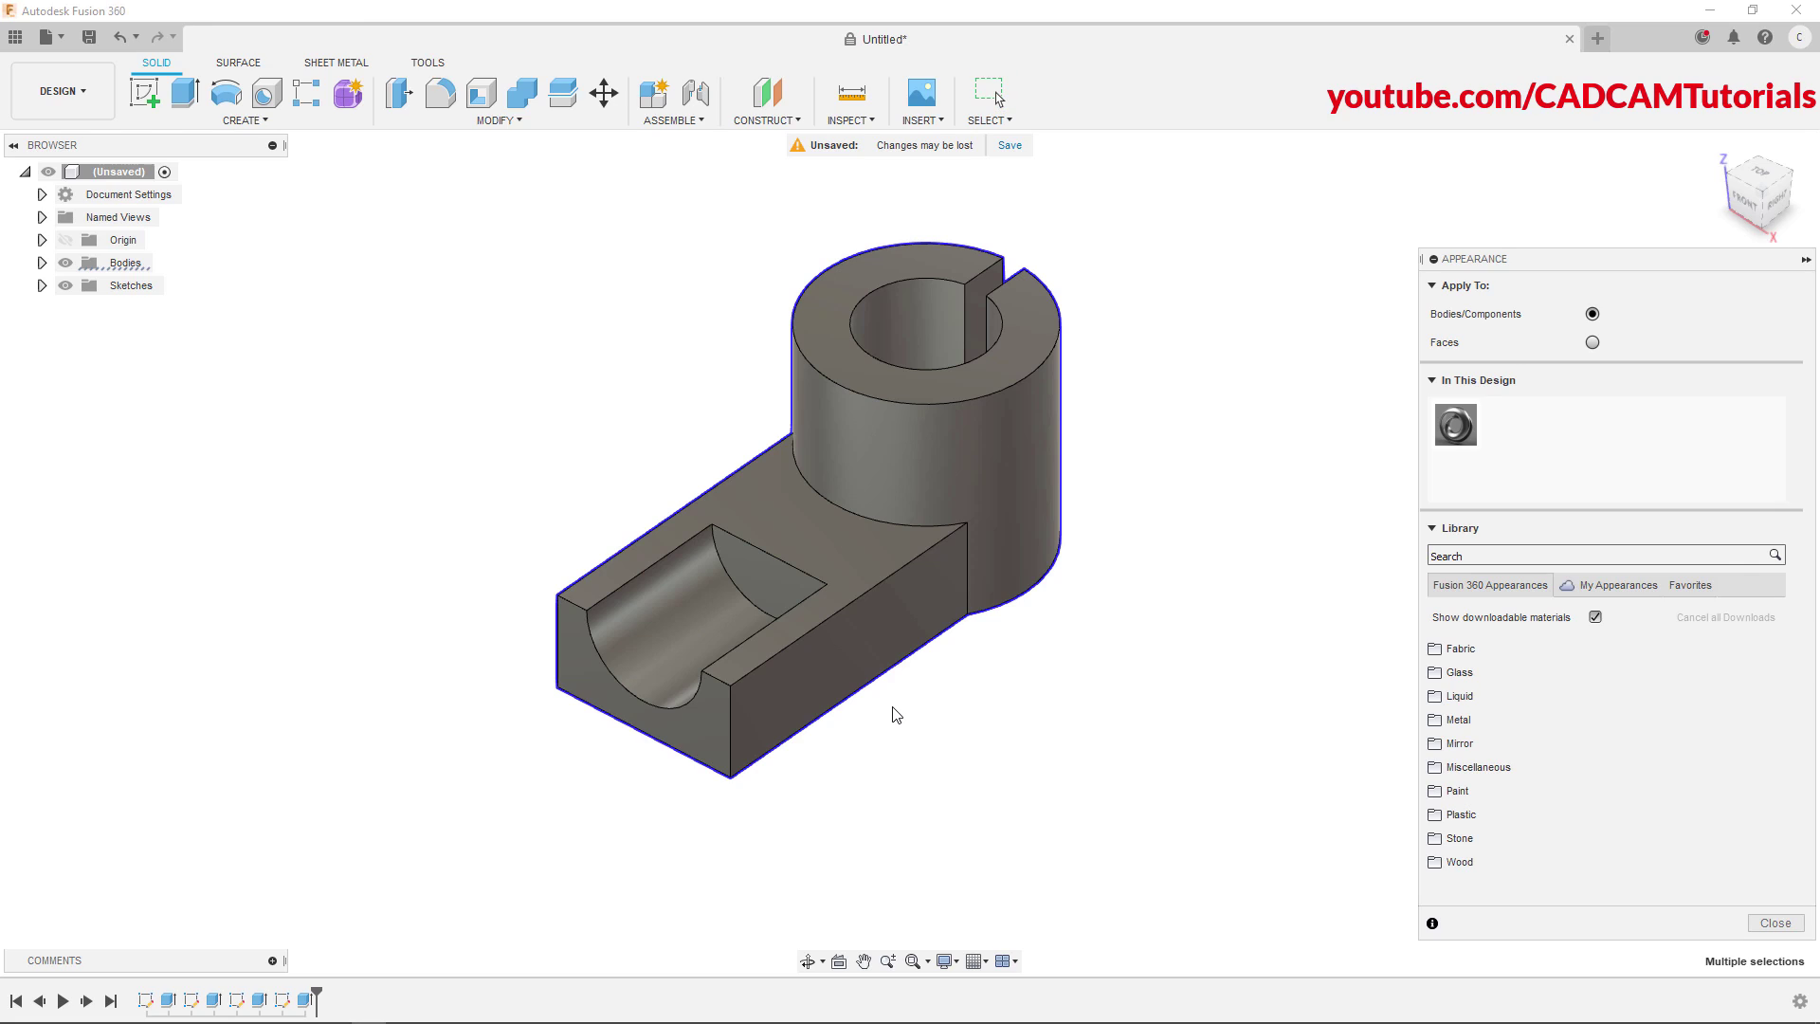
{"action": "left_click", "coordinate": [1446, 793]}
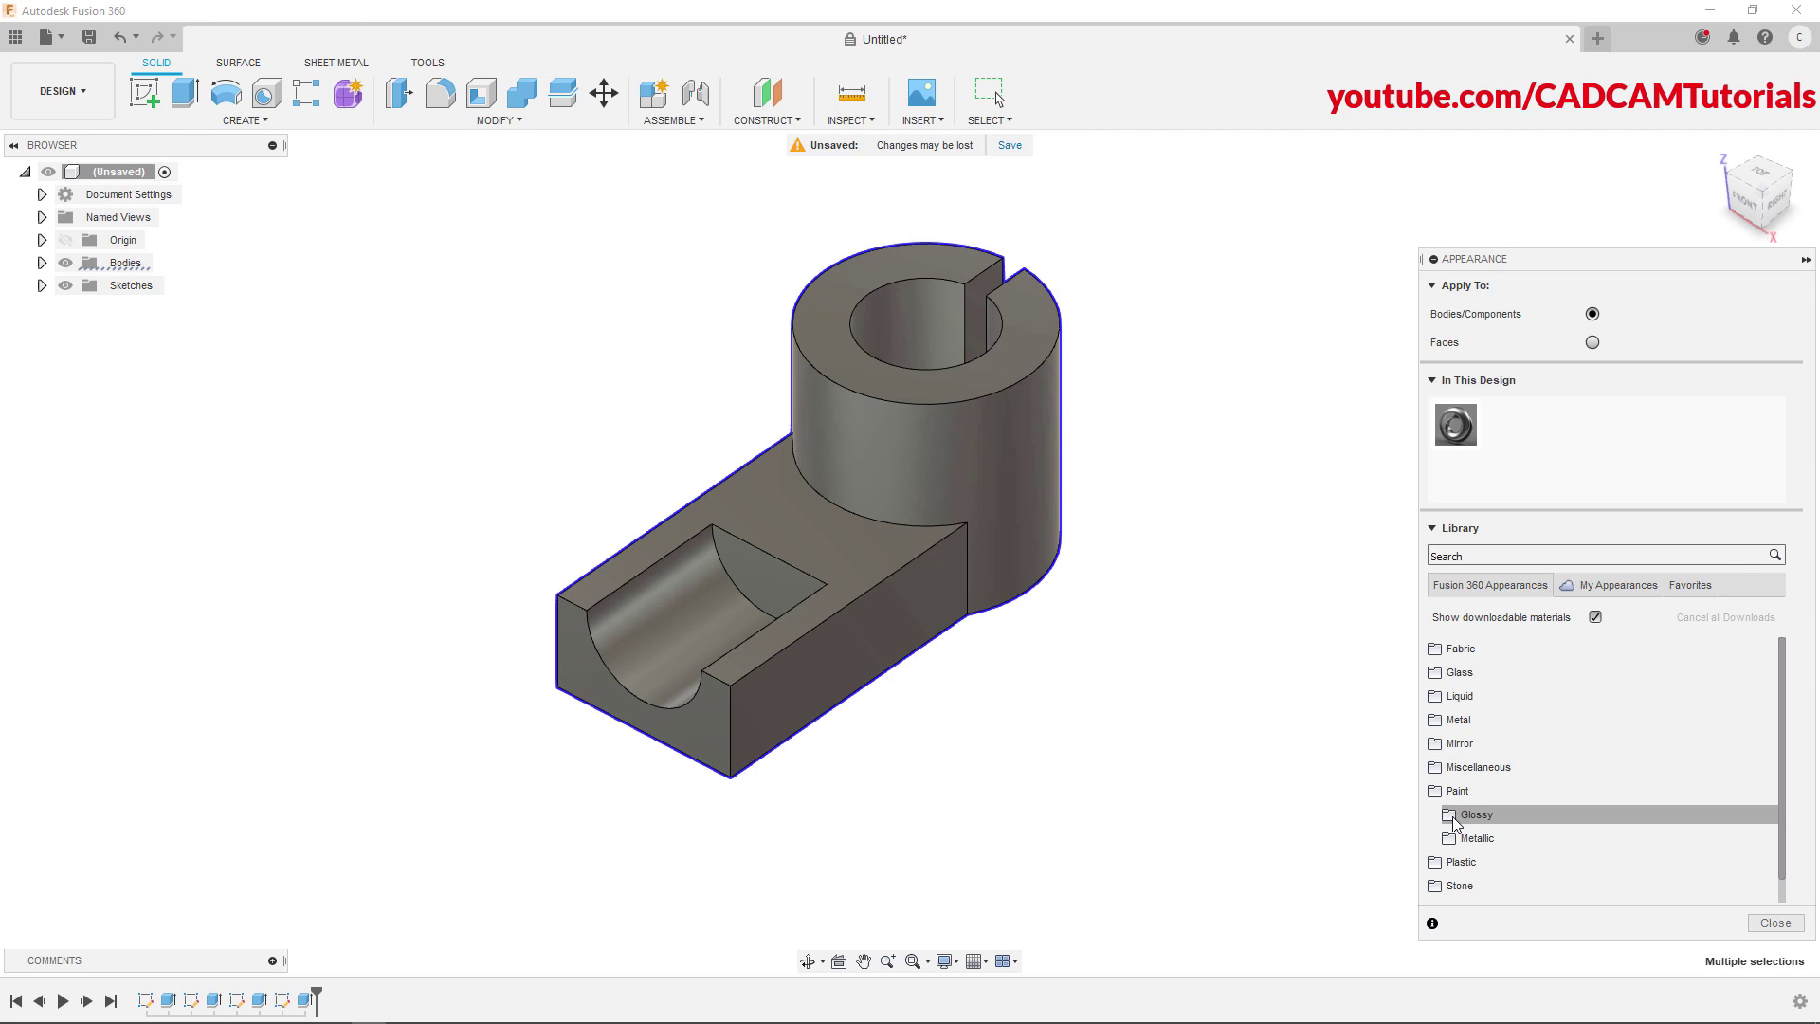
{"action": "left_click", "coordinate": [1452, 816]}
{"action": "scroll", "coordinate": [1667, 772], "scroll_direction": "down", "scroll_amount": 3}
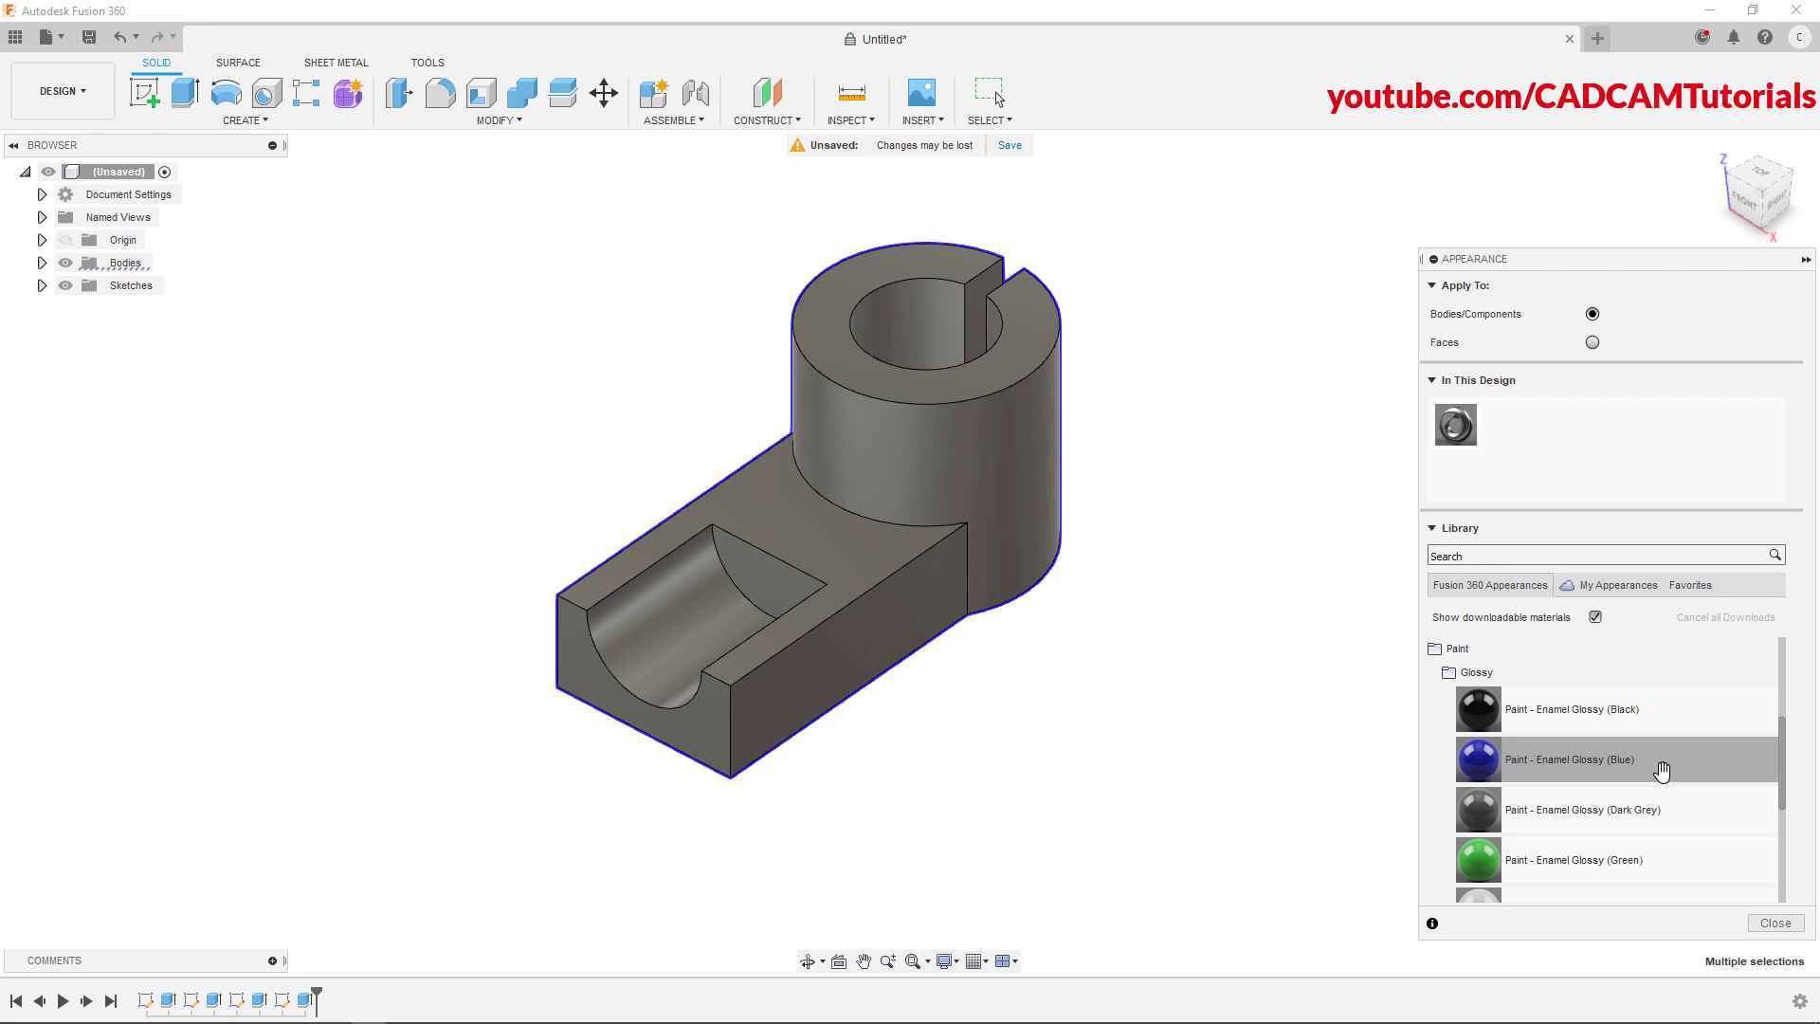
{"action": "scroll", "coordinate": [1663, 771], "scroll_direction": "down", "scroll_amount": 2}
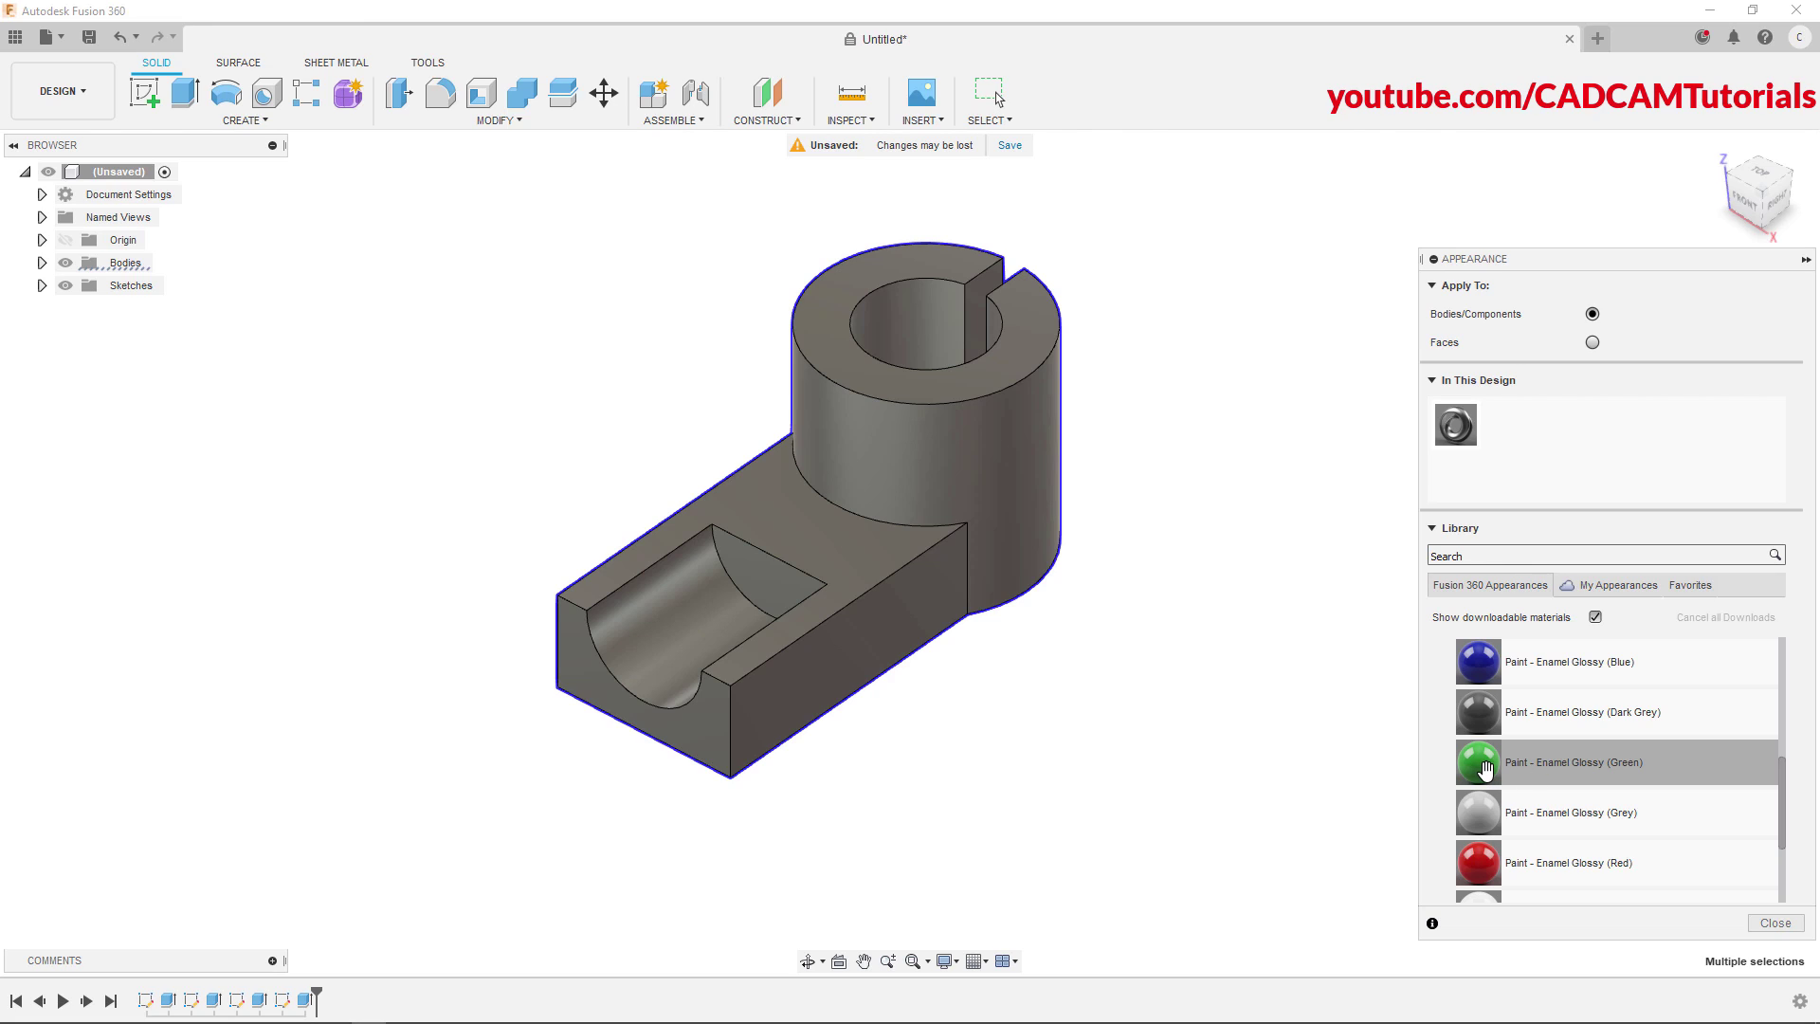
{"action": "left_click_drag", "start_coordinate": [1485, 770], "coordinate": [887, 548]}
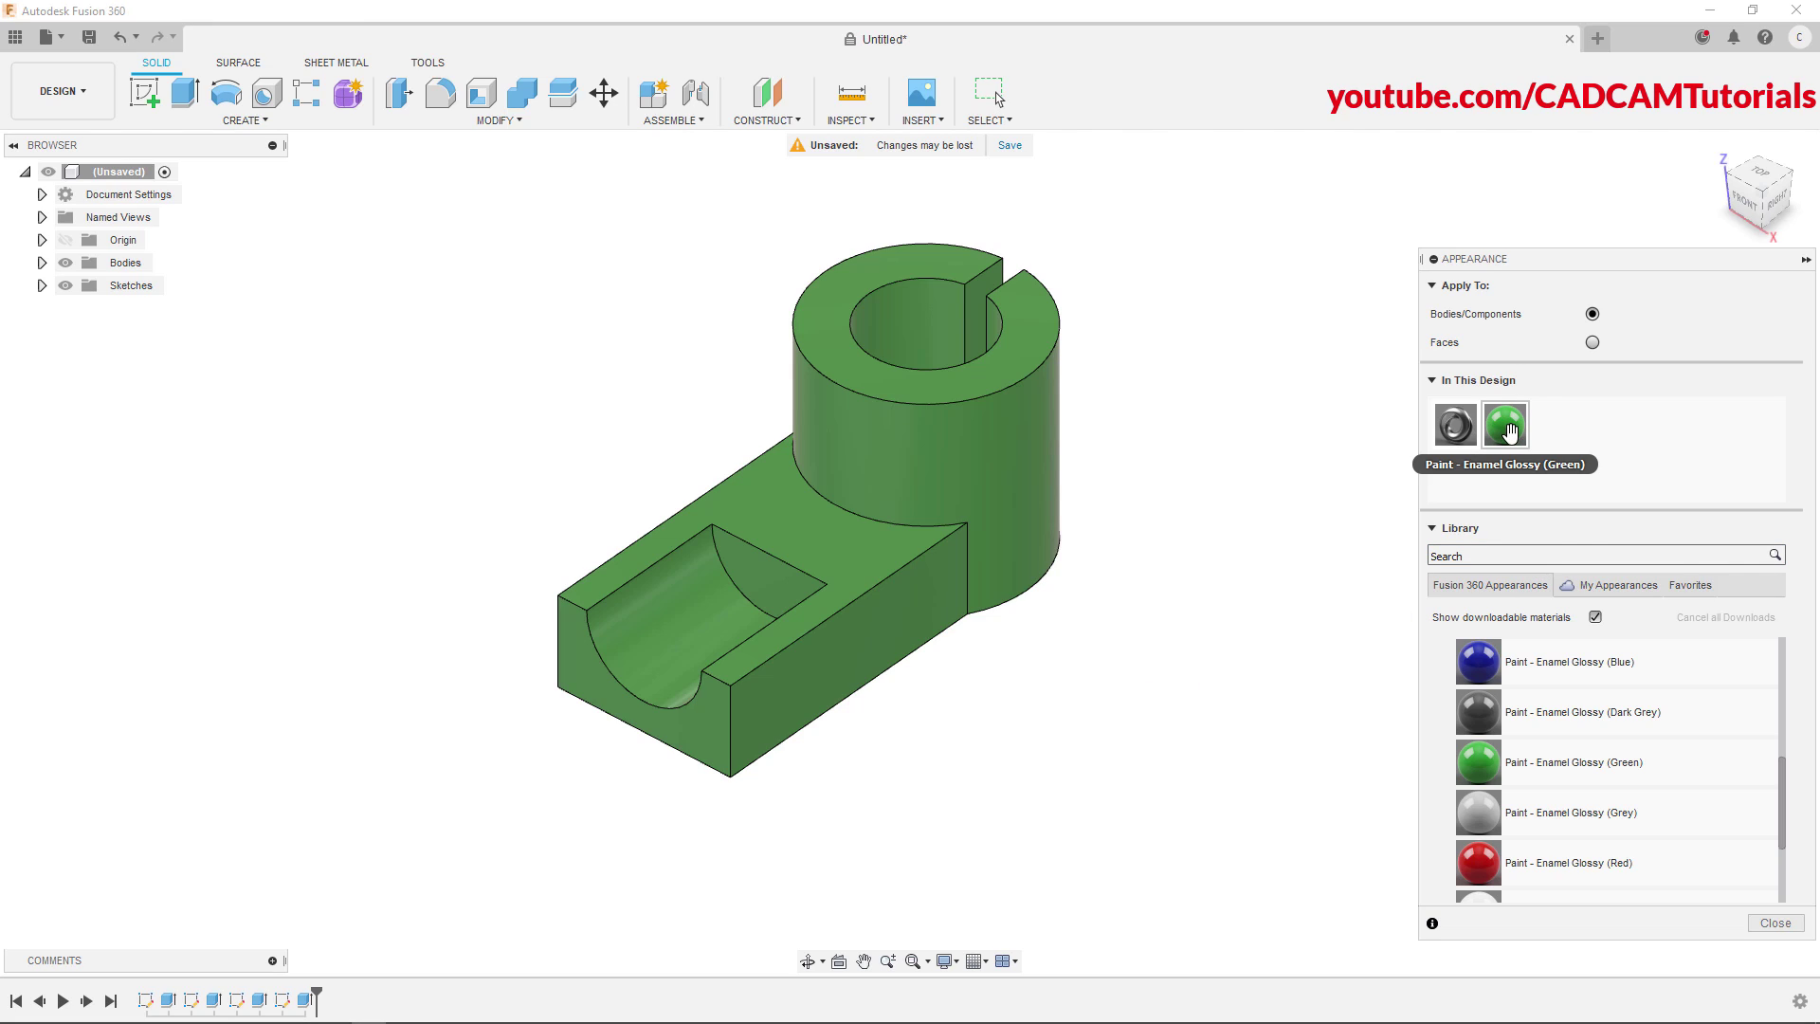
Edit the applied glossy green paint to a brighter, lighter green with a slight hue shift, and finish the appearance settings
{"action": "right_click", "coordinate": [1509, 431]}
{"action": "left_click", "coordinate": [1556, 451]}
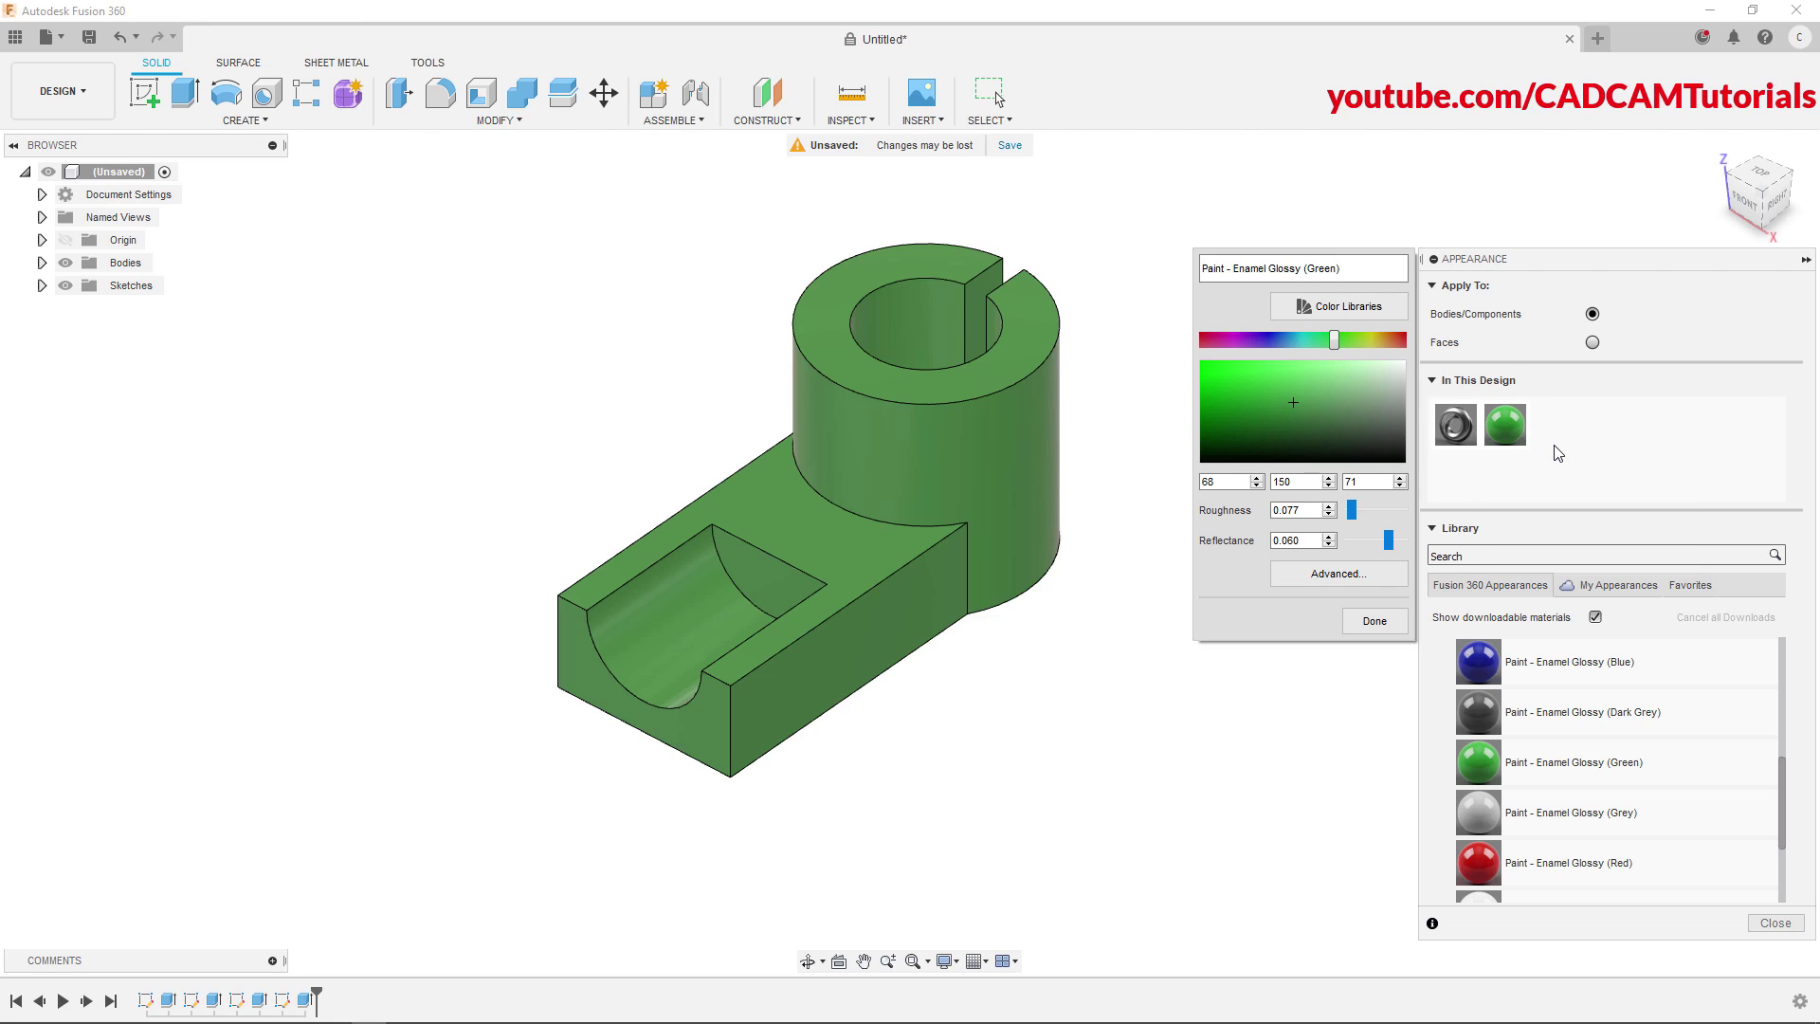
{"action": "left_click", "coordinate": [1317, 371]}
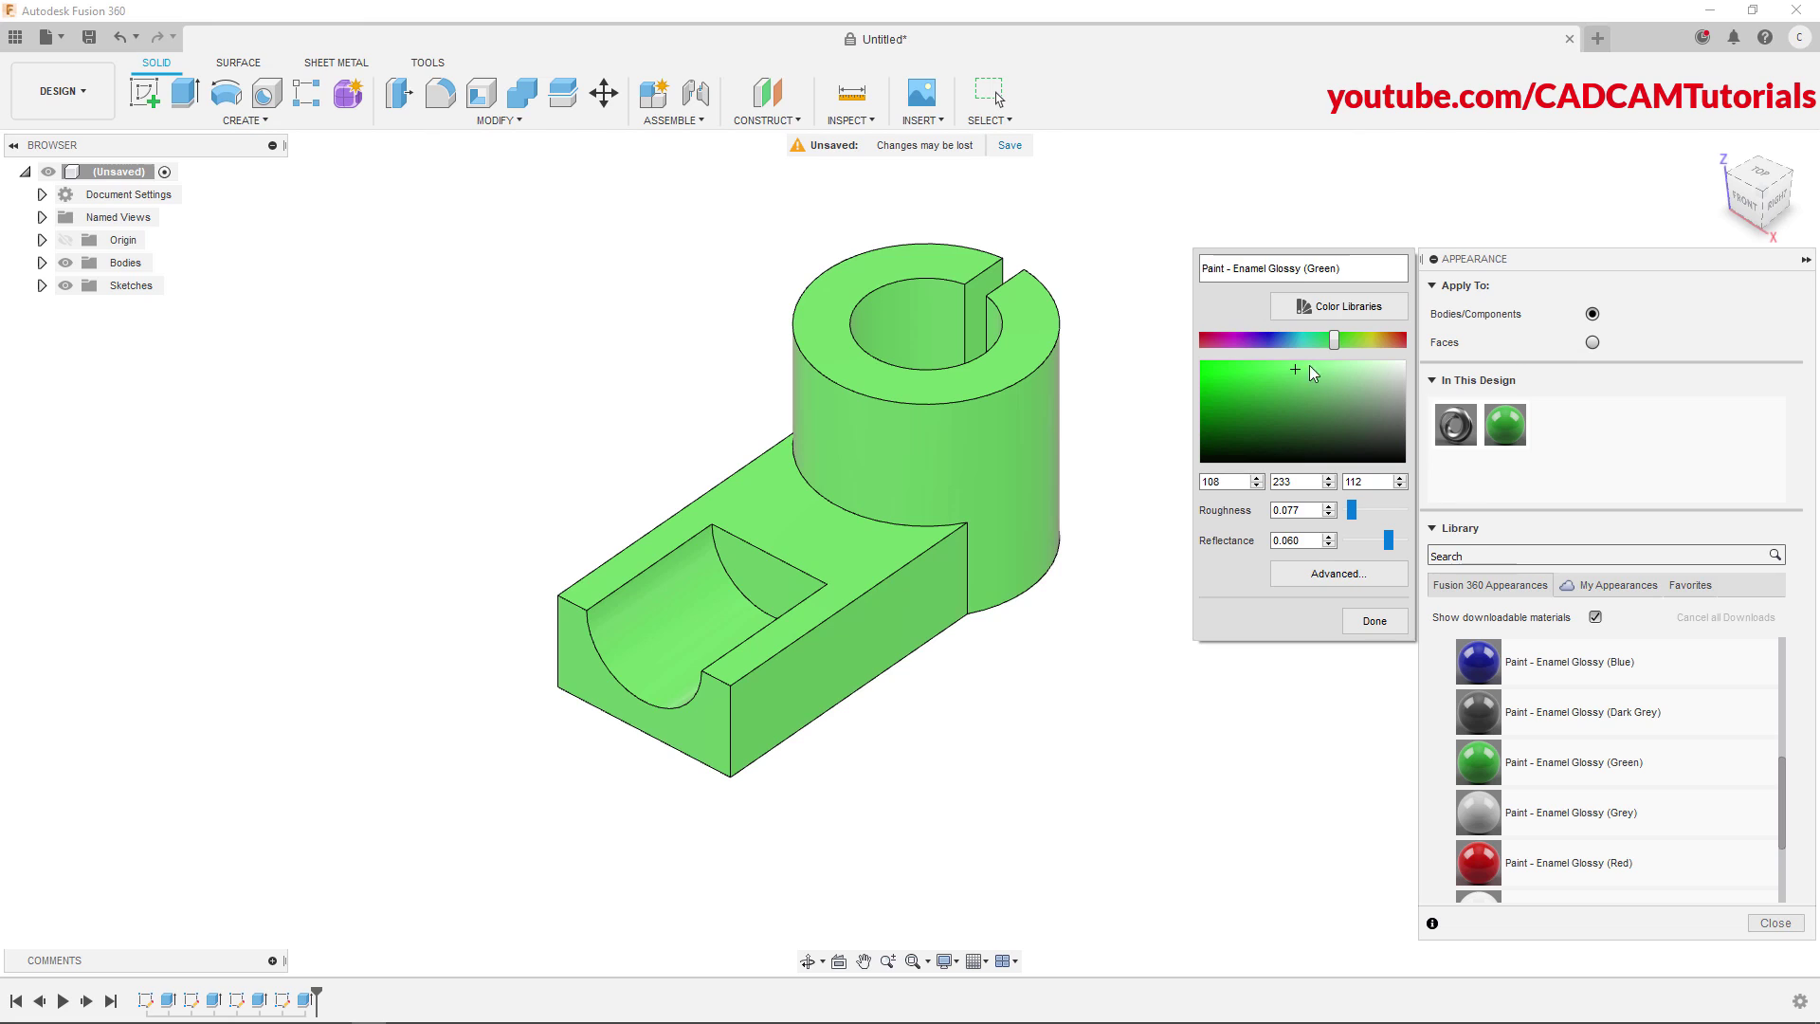
{"action": "mouse_move", "coordinate": [1335, 342]}
{"action": "left_mouse_down"}
{"action": "mouse_move", "coordinate": [1363, 341]}
{"action": "mouse_move", "coordinate": [1338, 343]}
{"action": "left_mouse_up"}
{"action": "left_click", "coordinate": [1380, 612]}
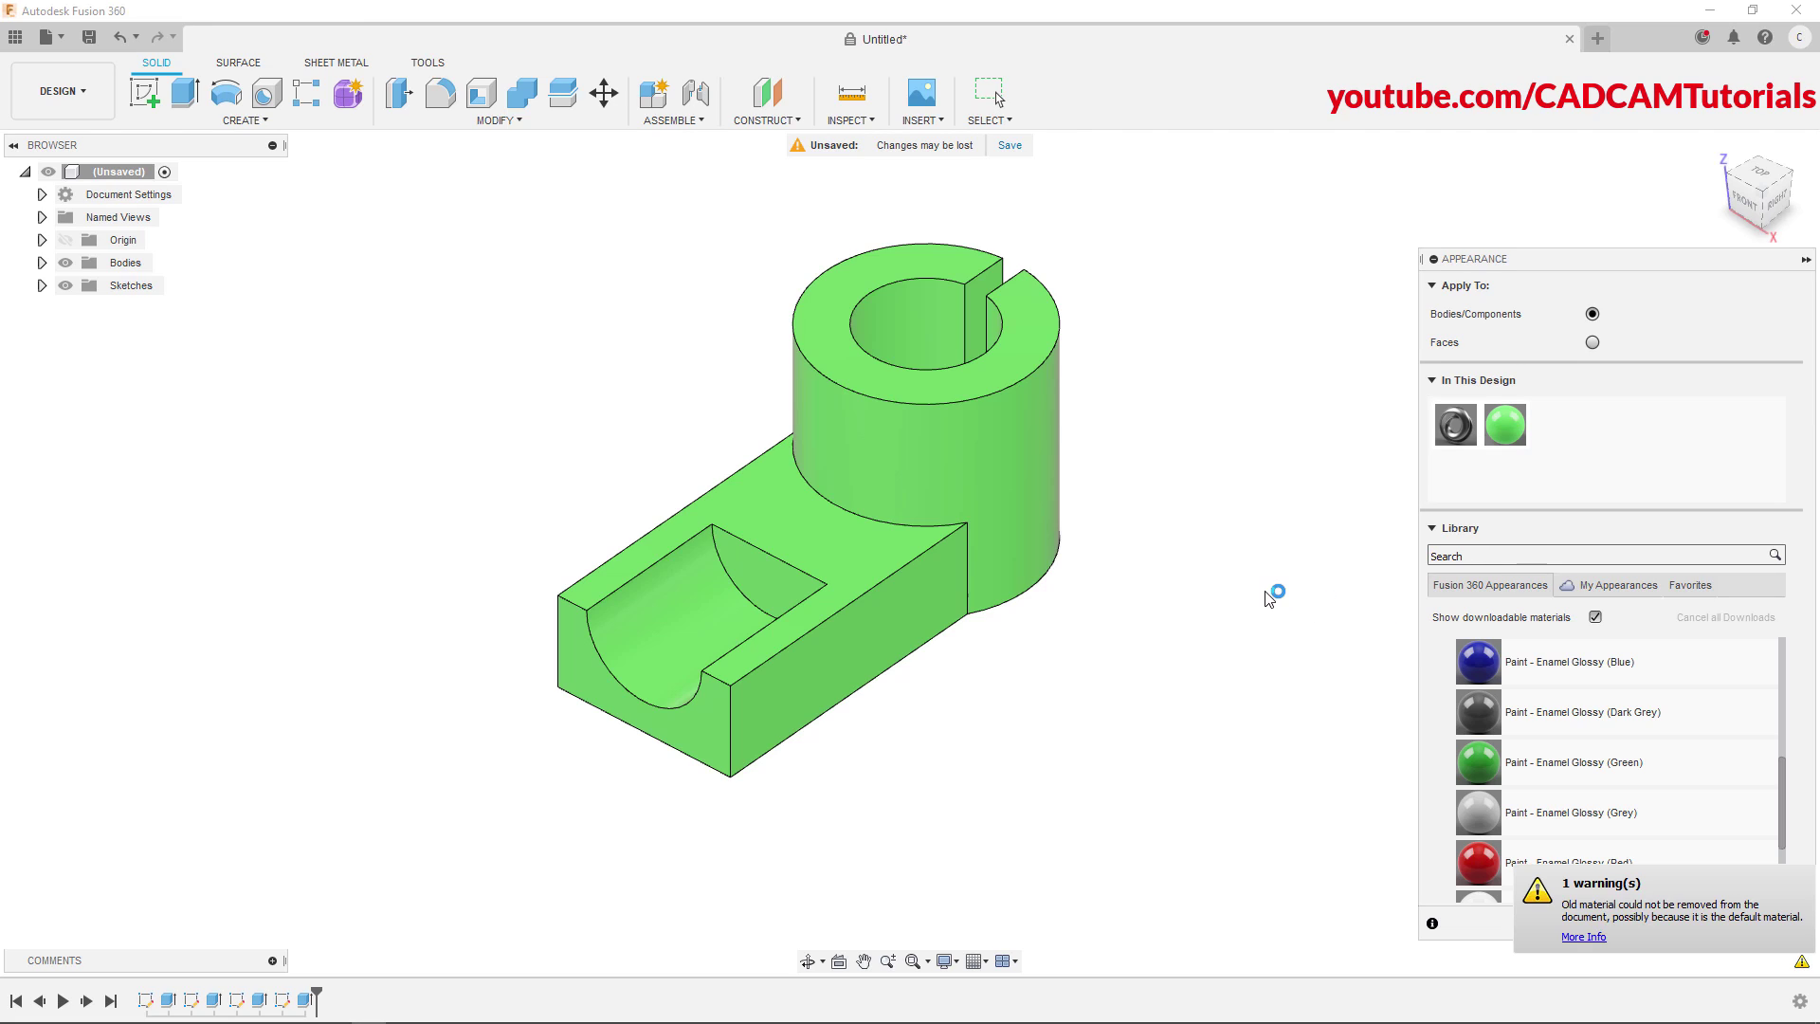
{"action": "right_click", "coordinate": [1180, 610]}
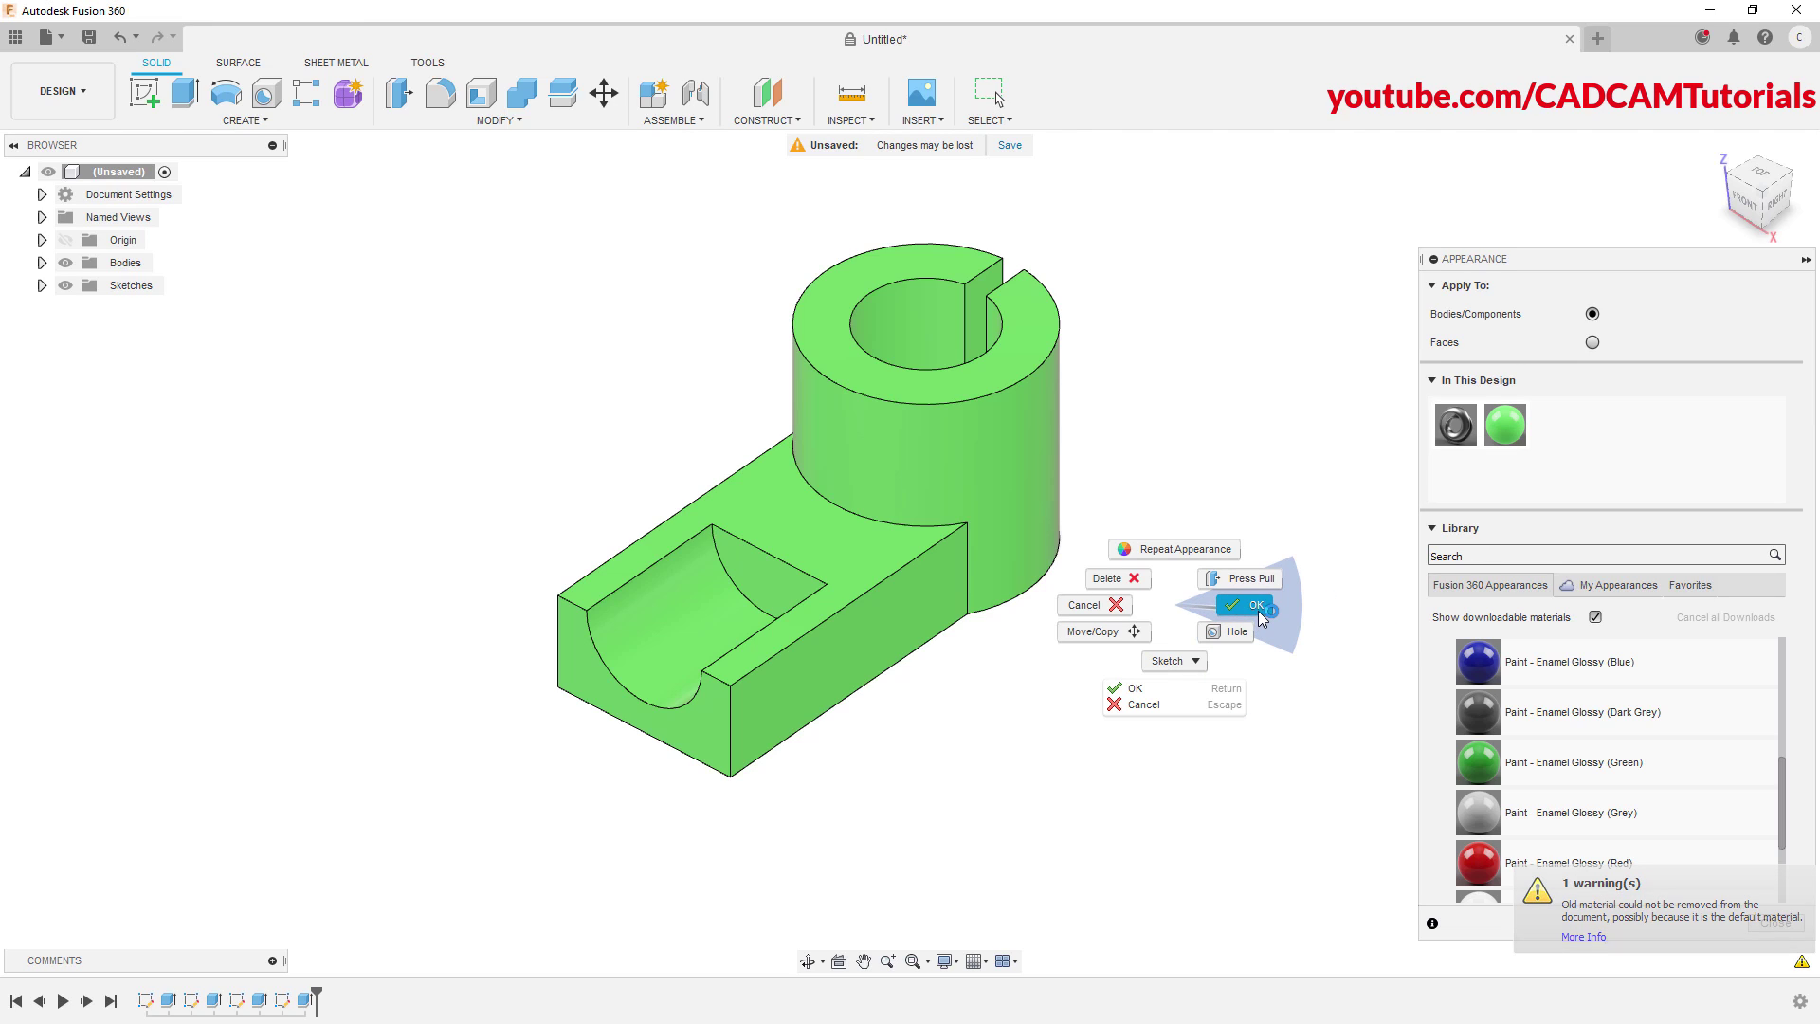
{"action": "left_click", "coordinate": [1244, 605]}
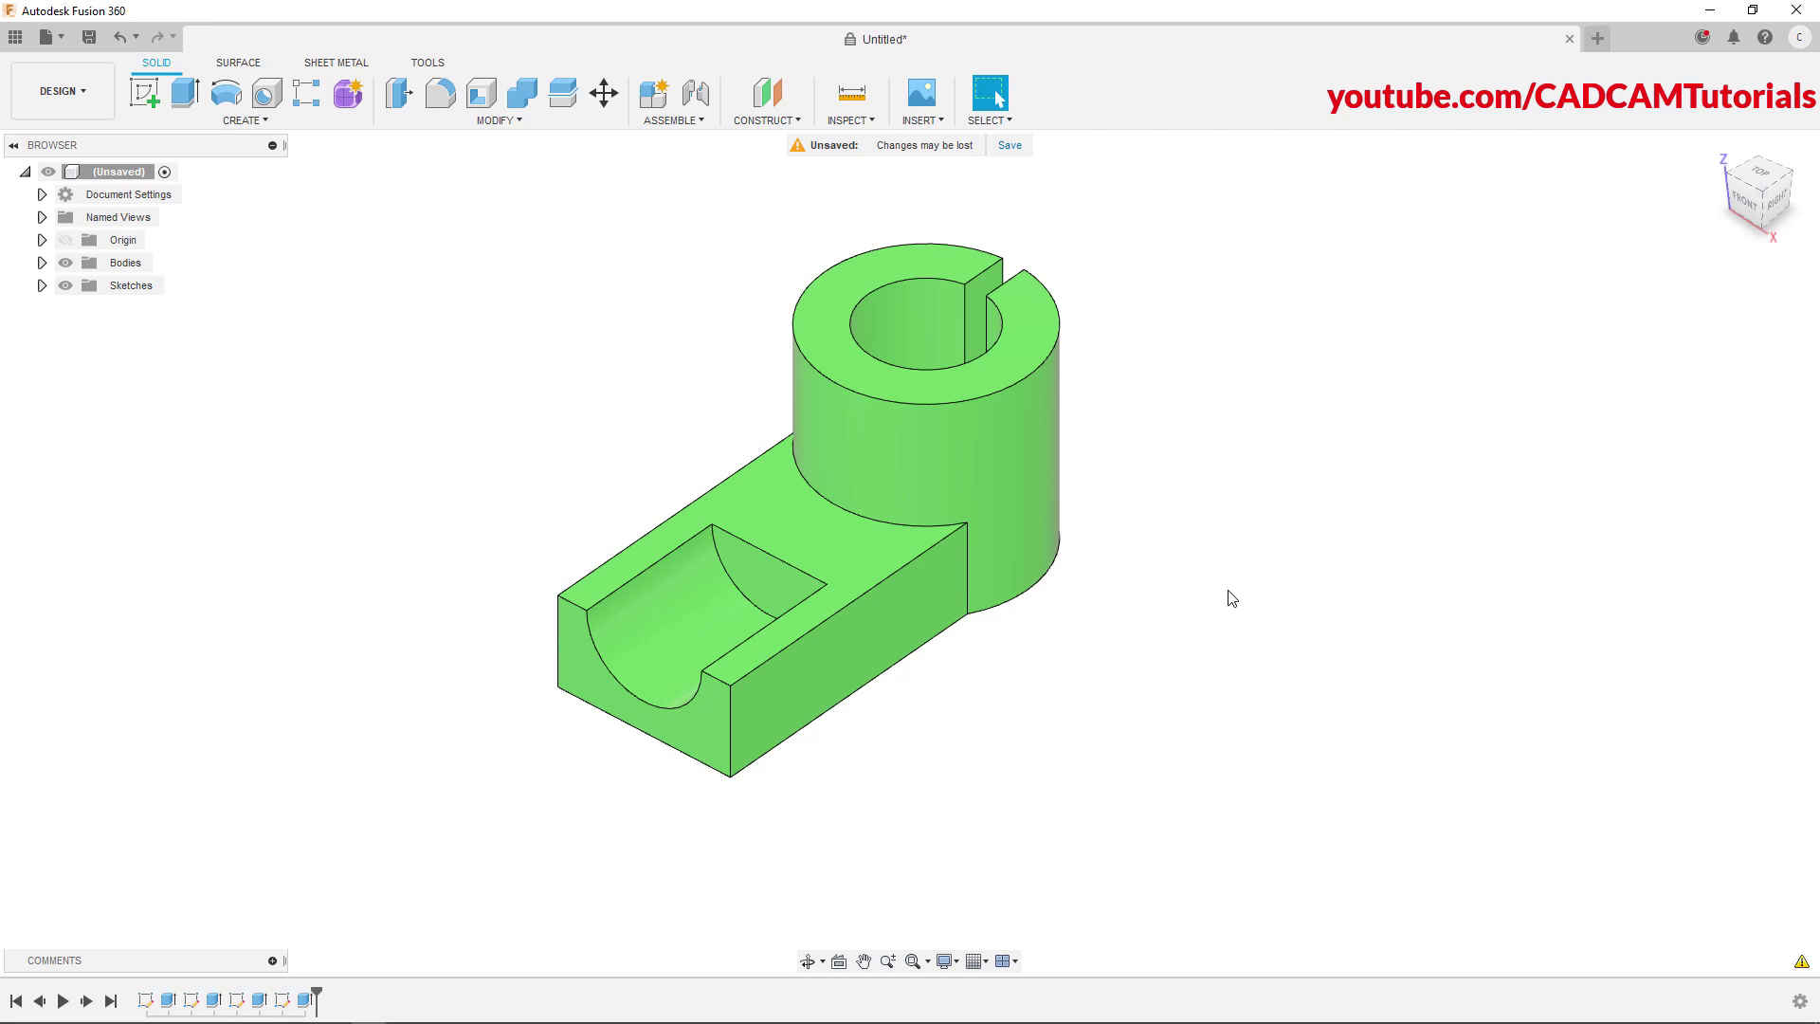
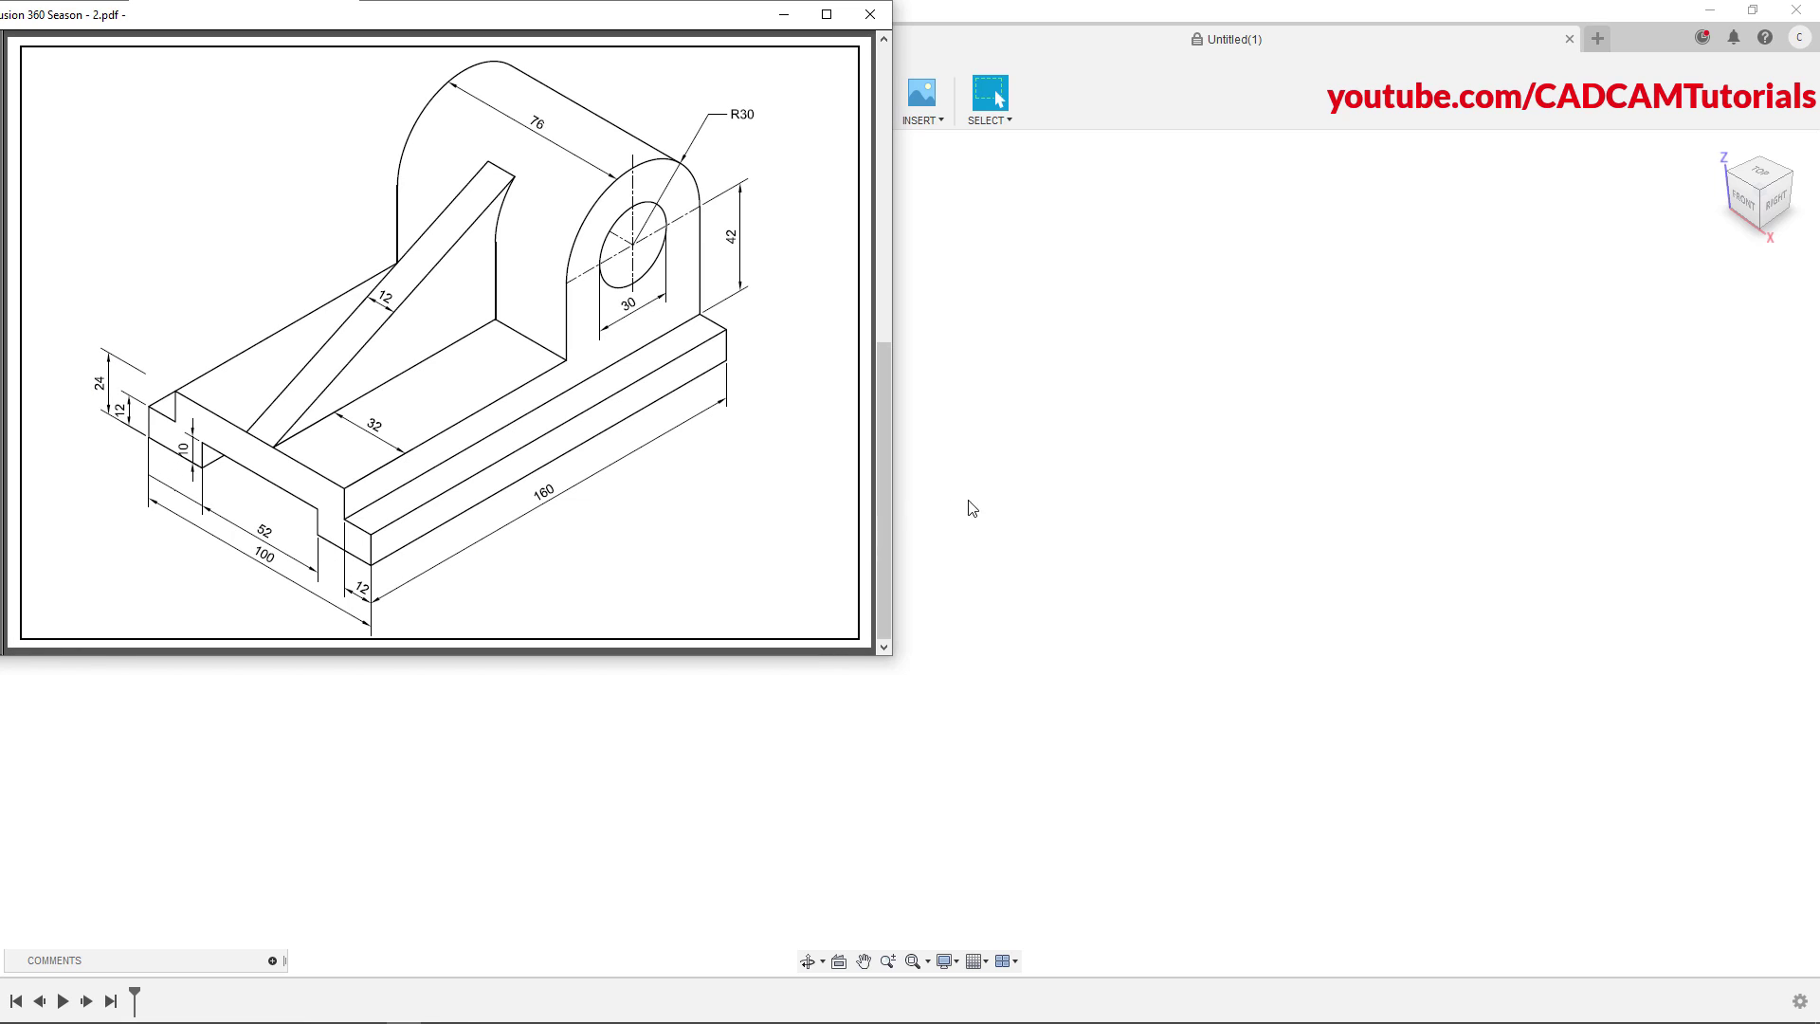
Return from the PDF to the empty Fusion 360 design and sketch a 160 x 100 mm center rectangle at the origin on the horizontal plane
{"action": "left_click", "coordinate": [1024, 498]}
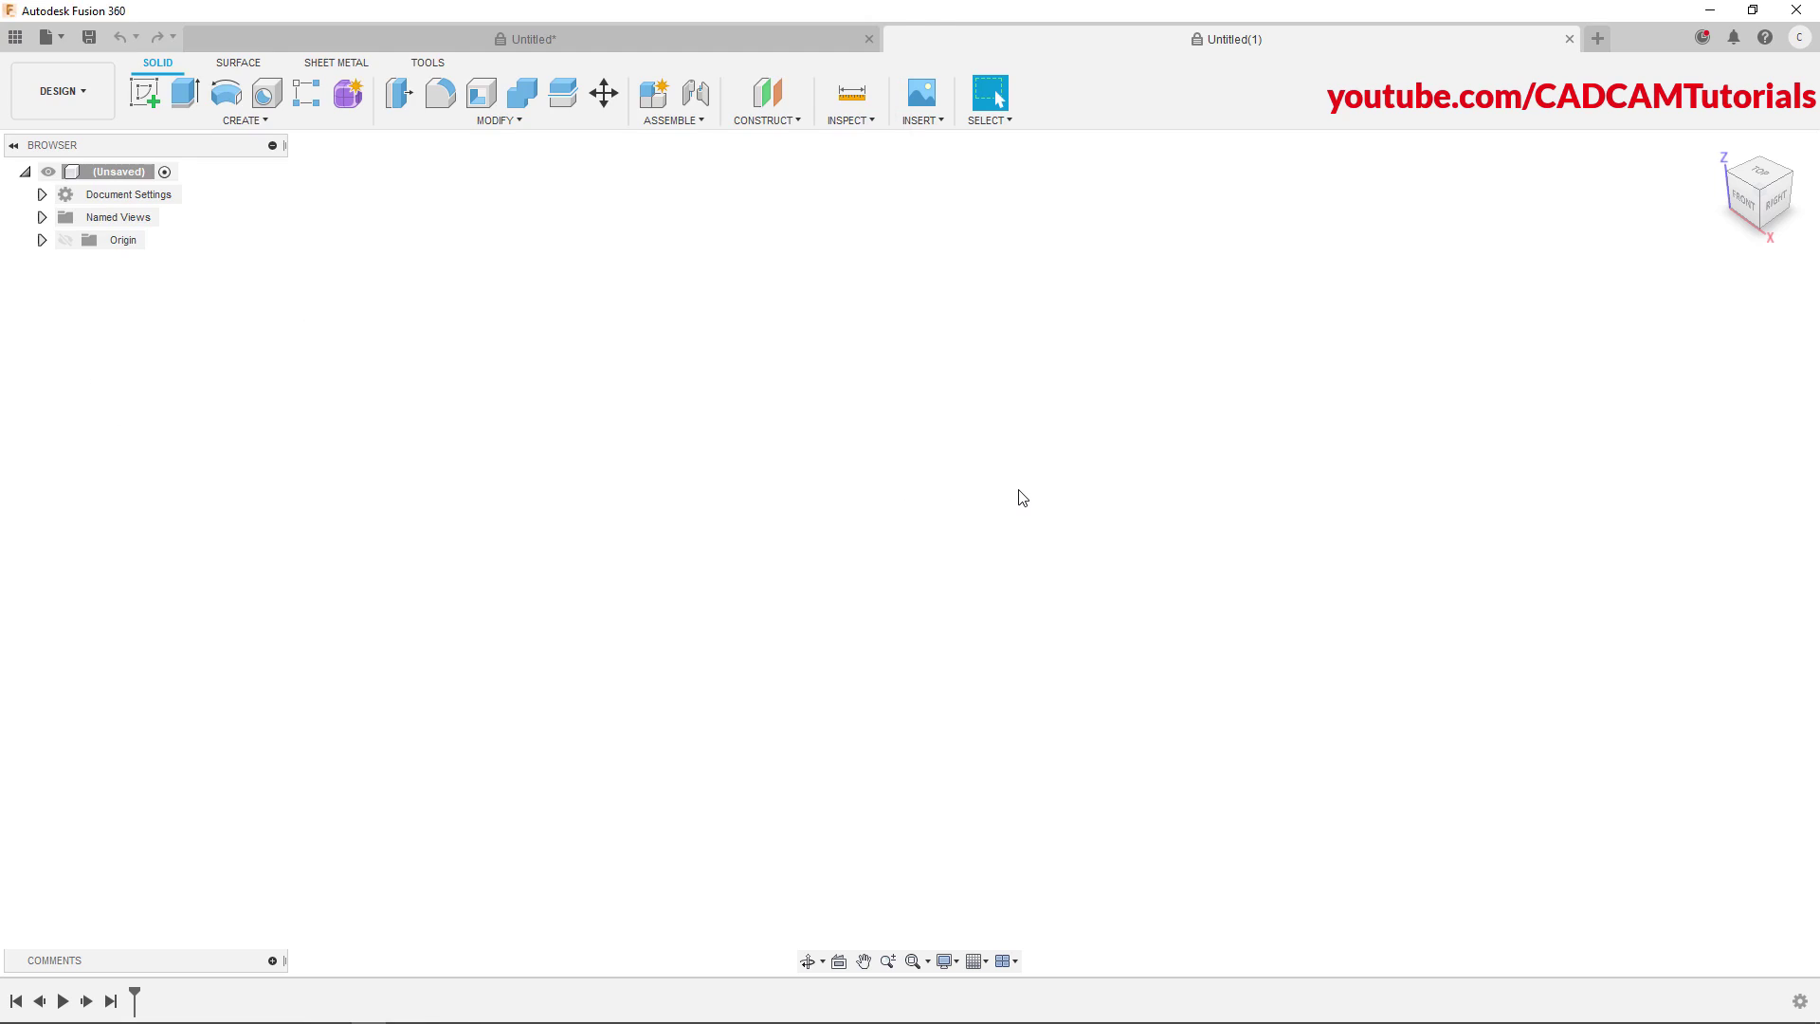
{"action": "left_click", "coordinate": [141, 95]}
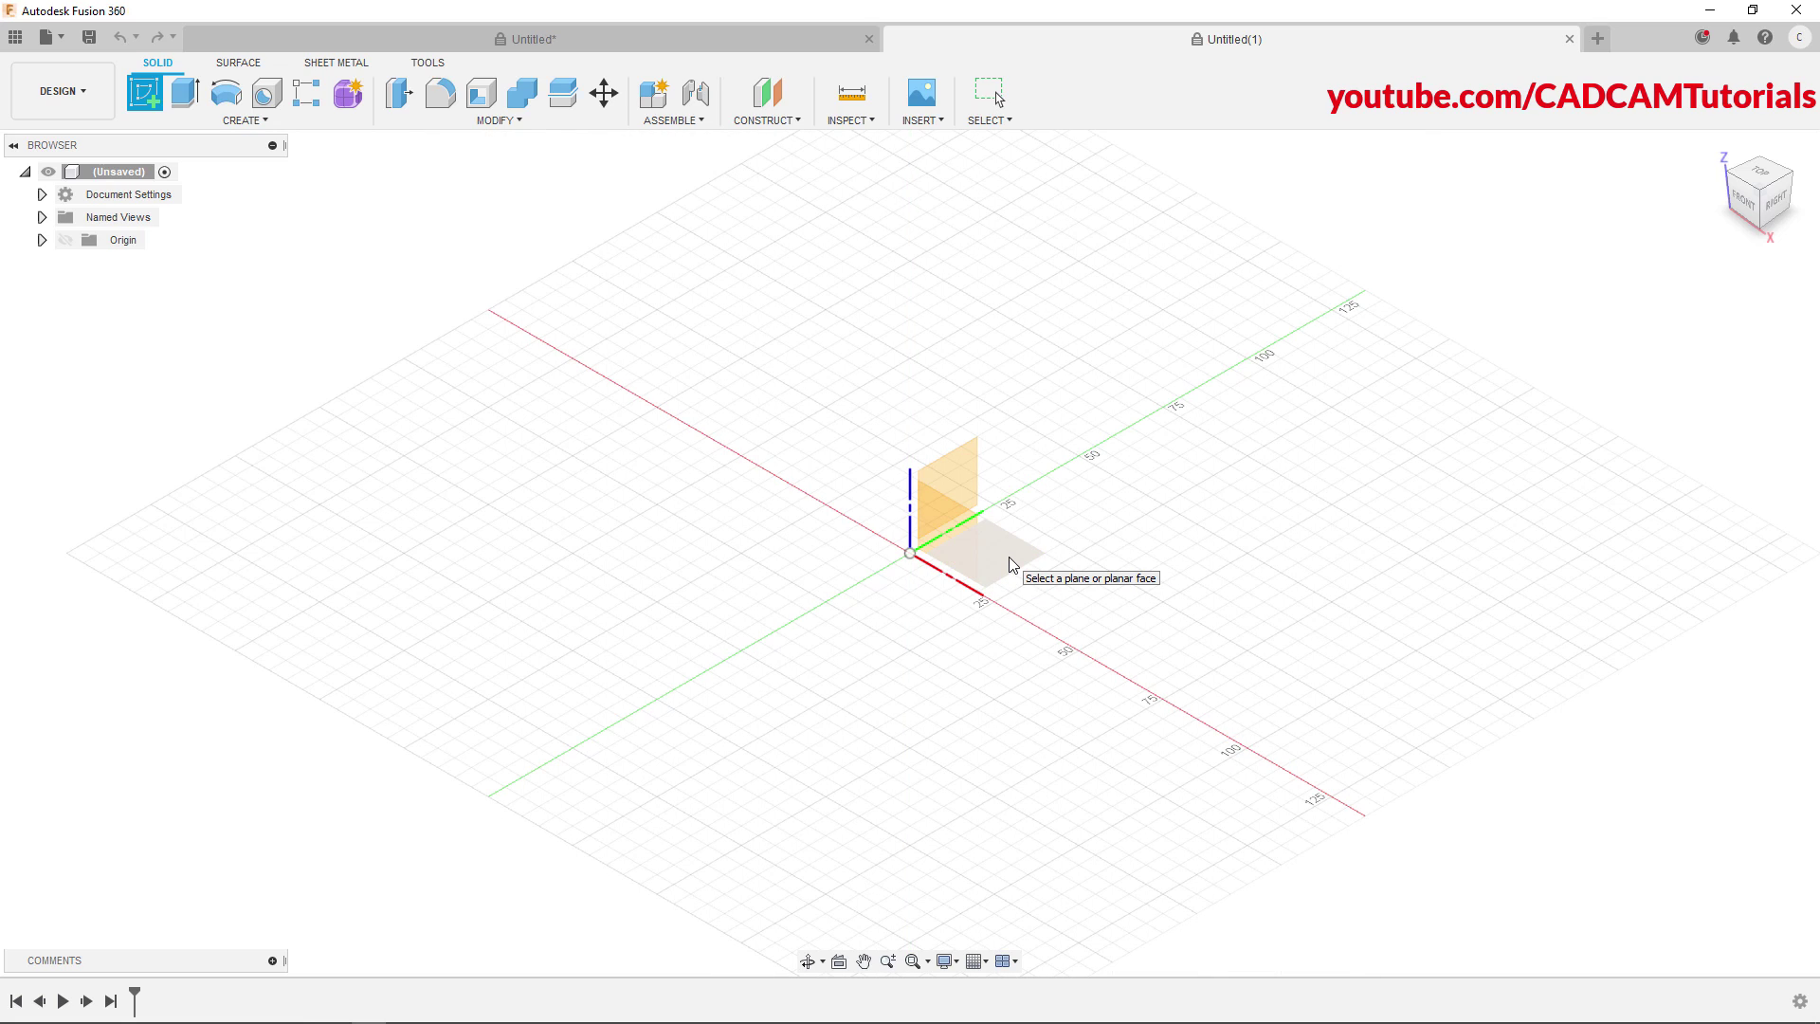
{"action": "left_click", "coordinate": [1010, 561]}
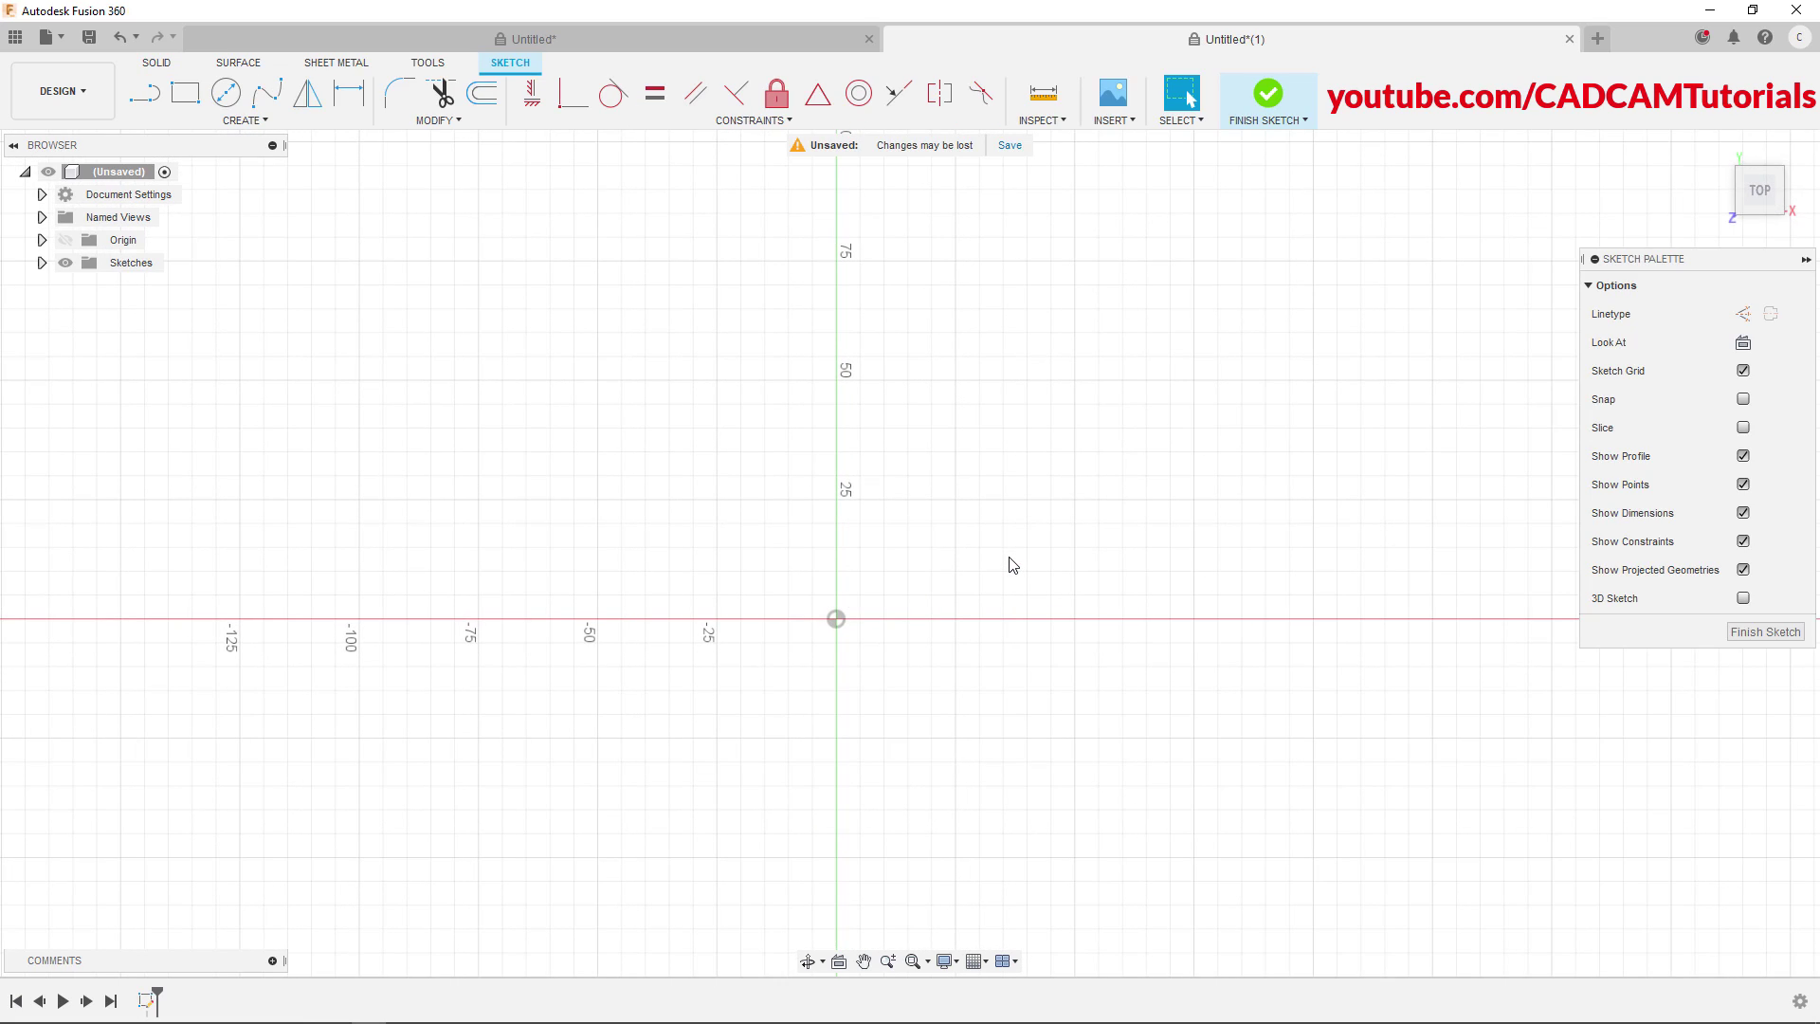
{"action": "left_click", "coordinate": [185, 99]}
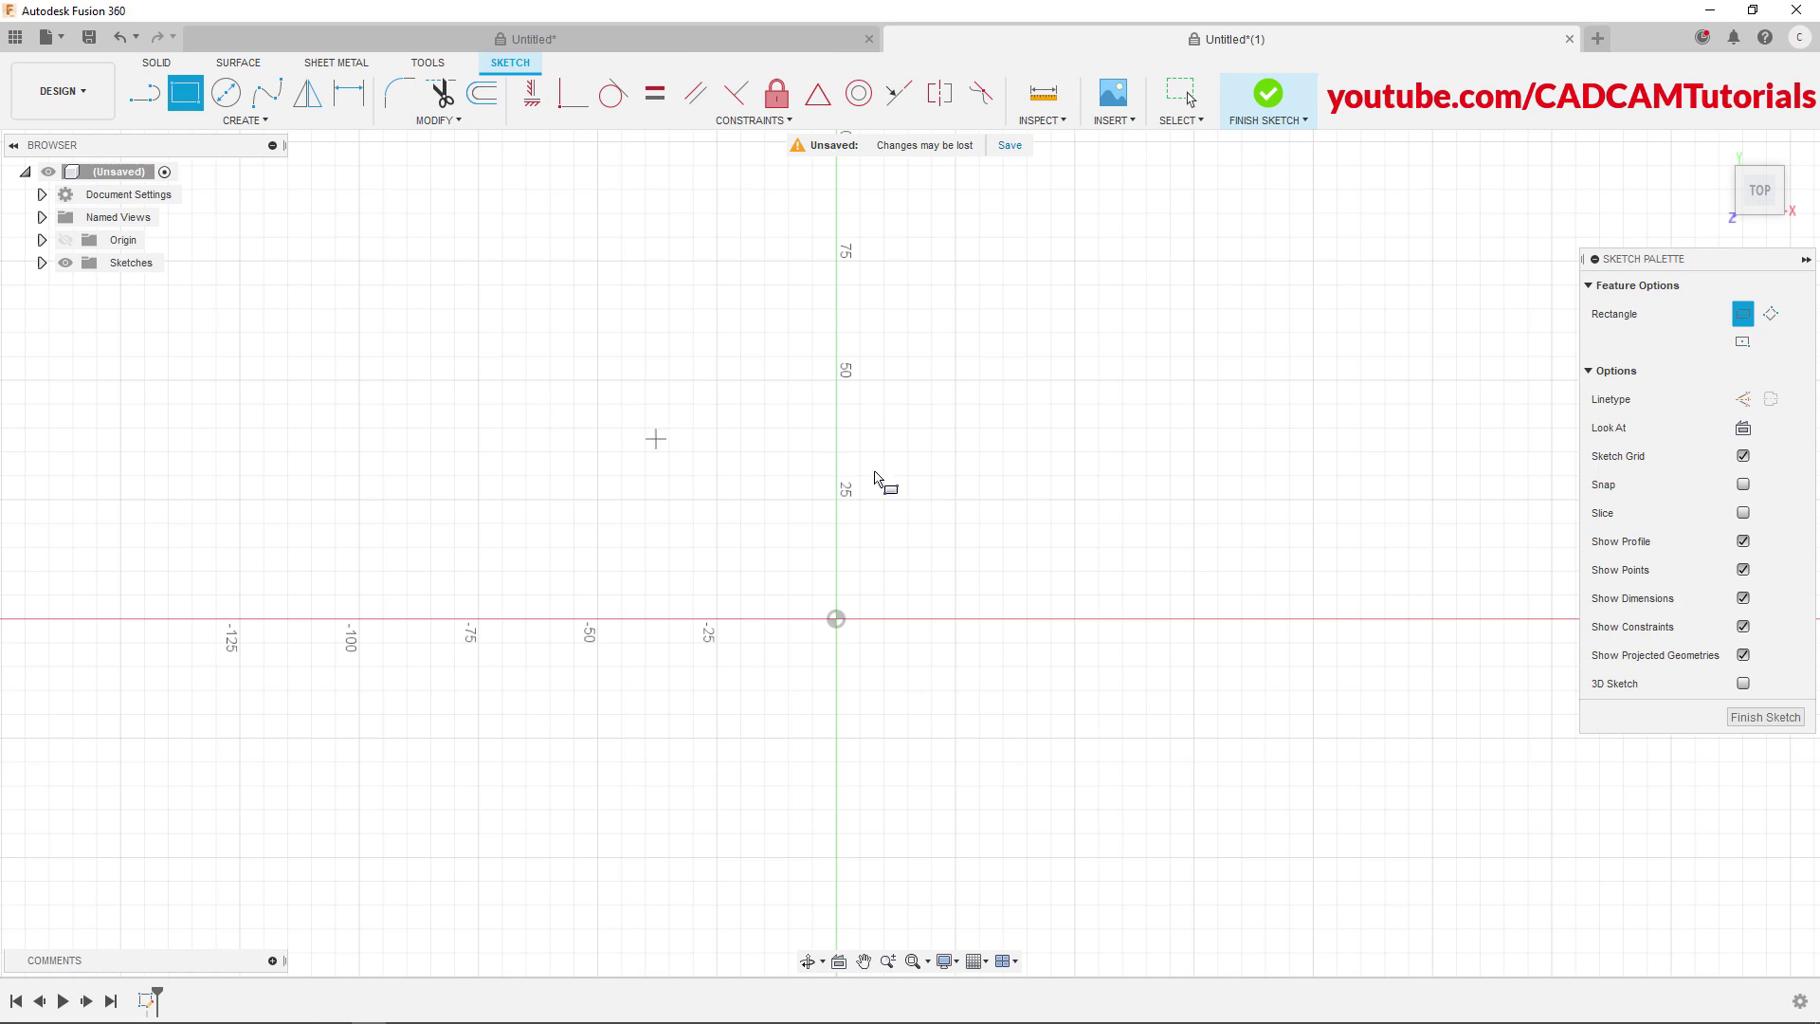
{"action": "left_click", "coordinate": [1745, 343]}
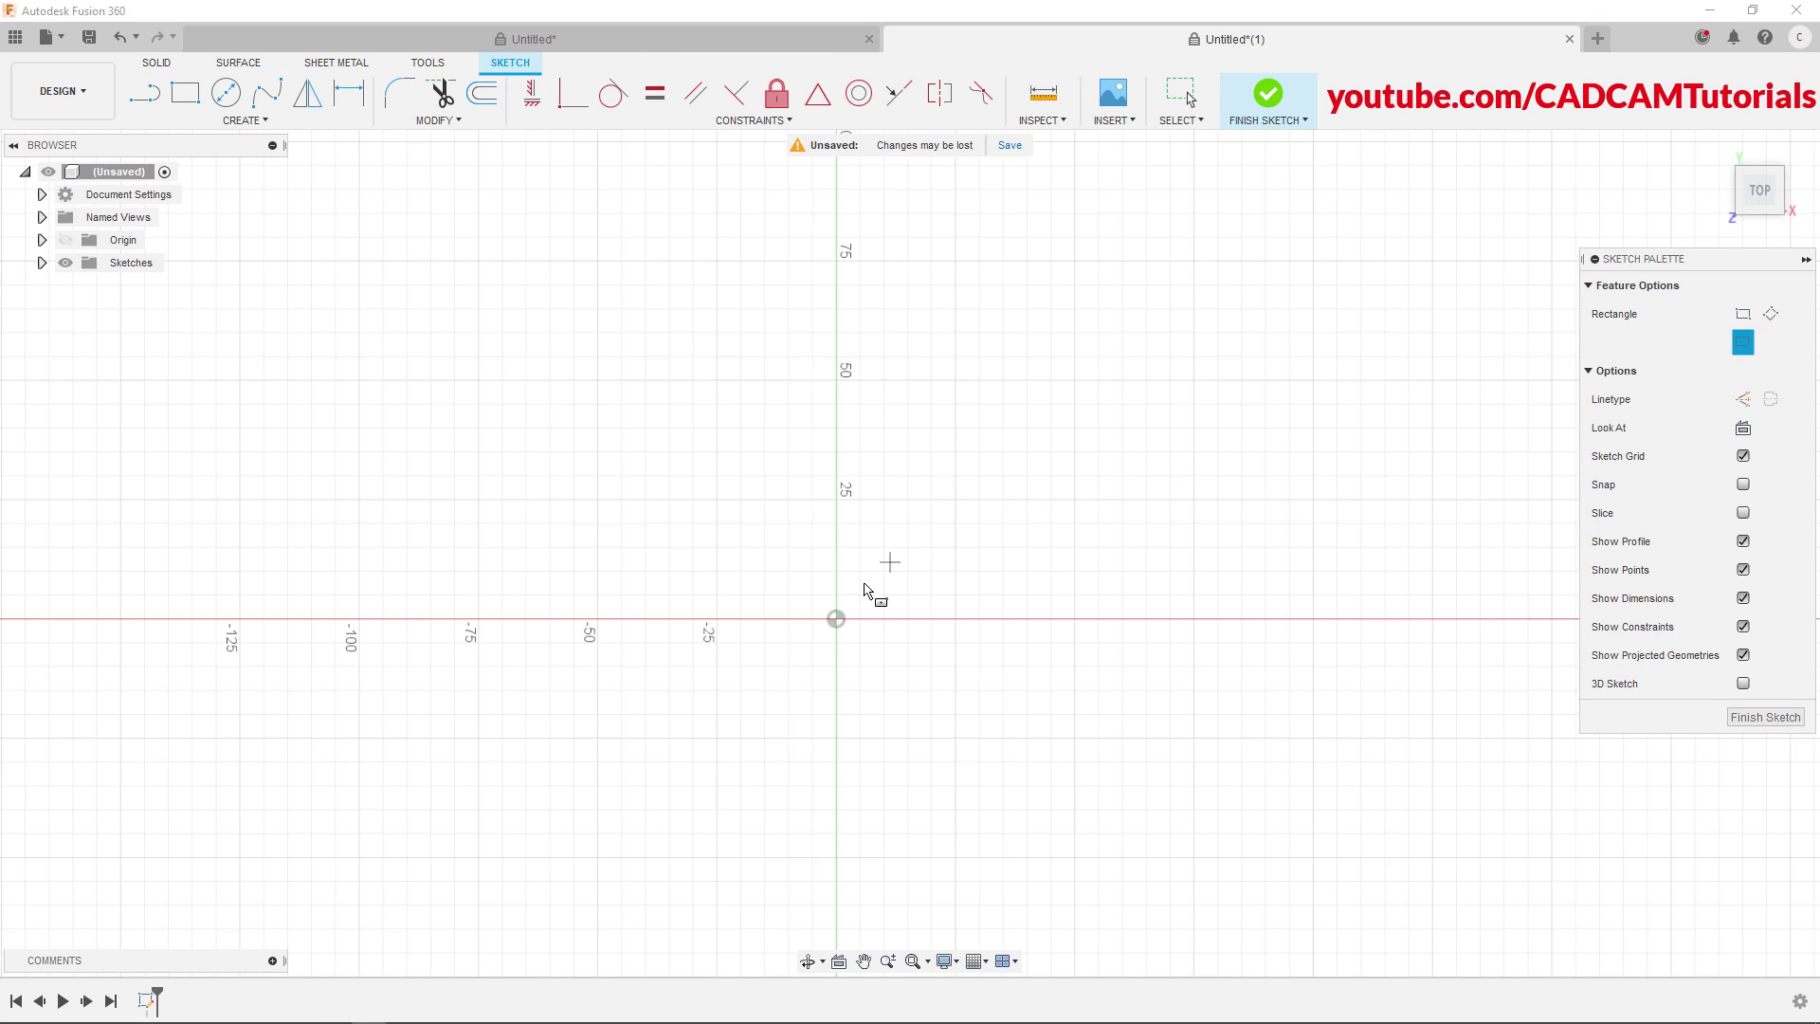
{"action": "left_click", "coordinate": [836, 620]}
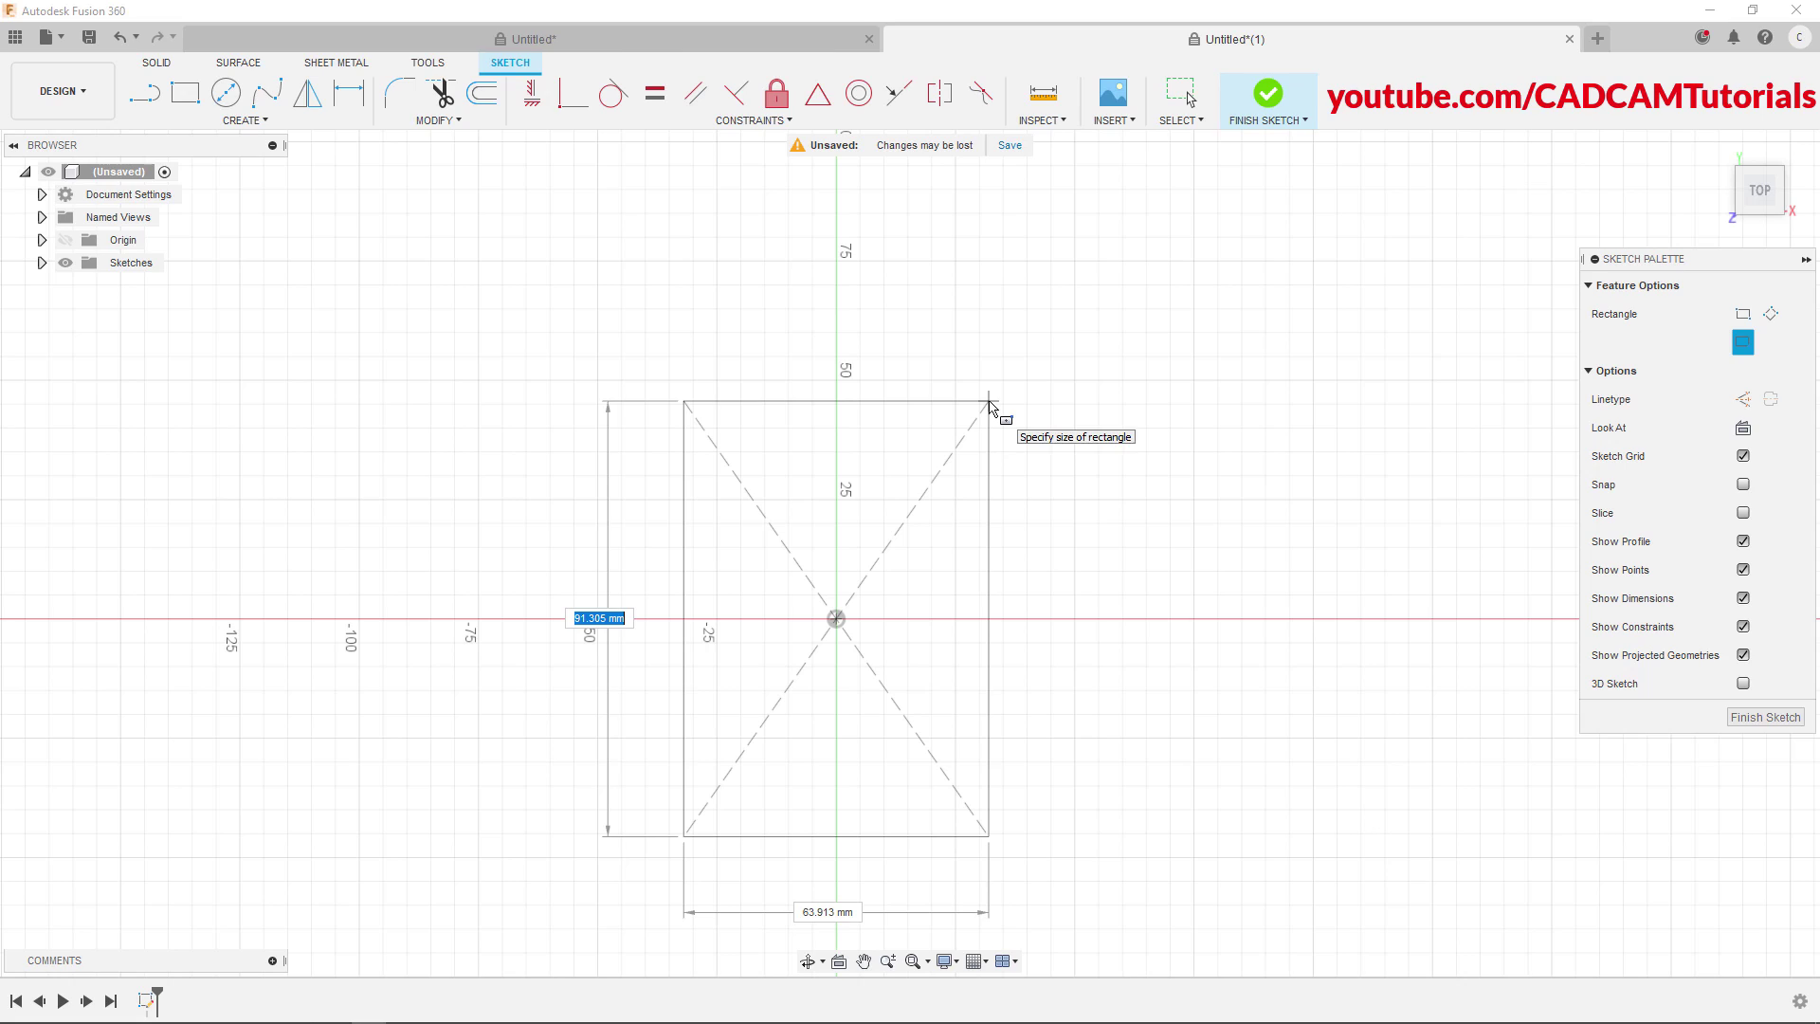
{"action": "type", "text": "1"}
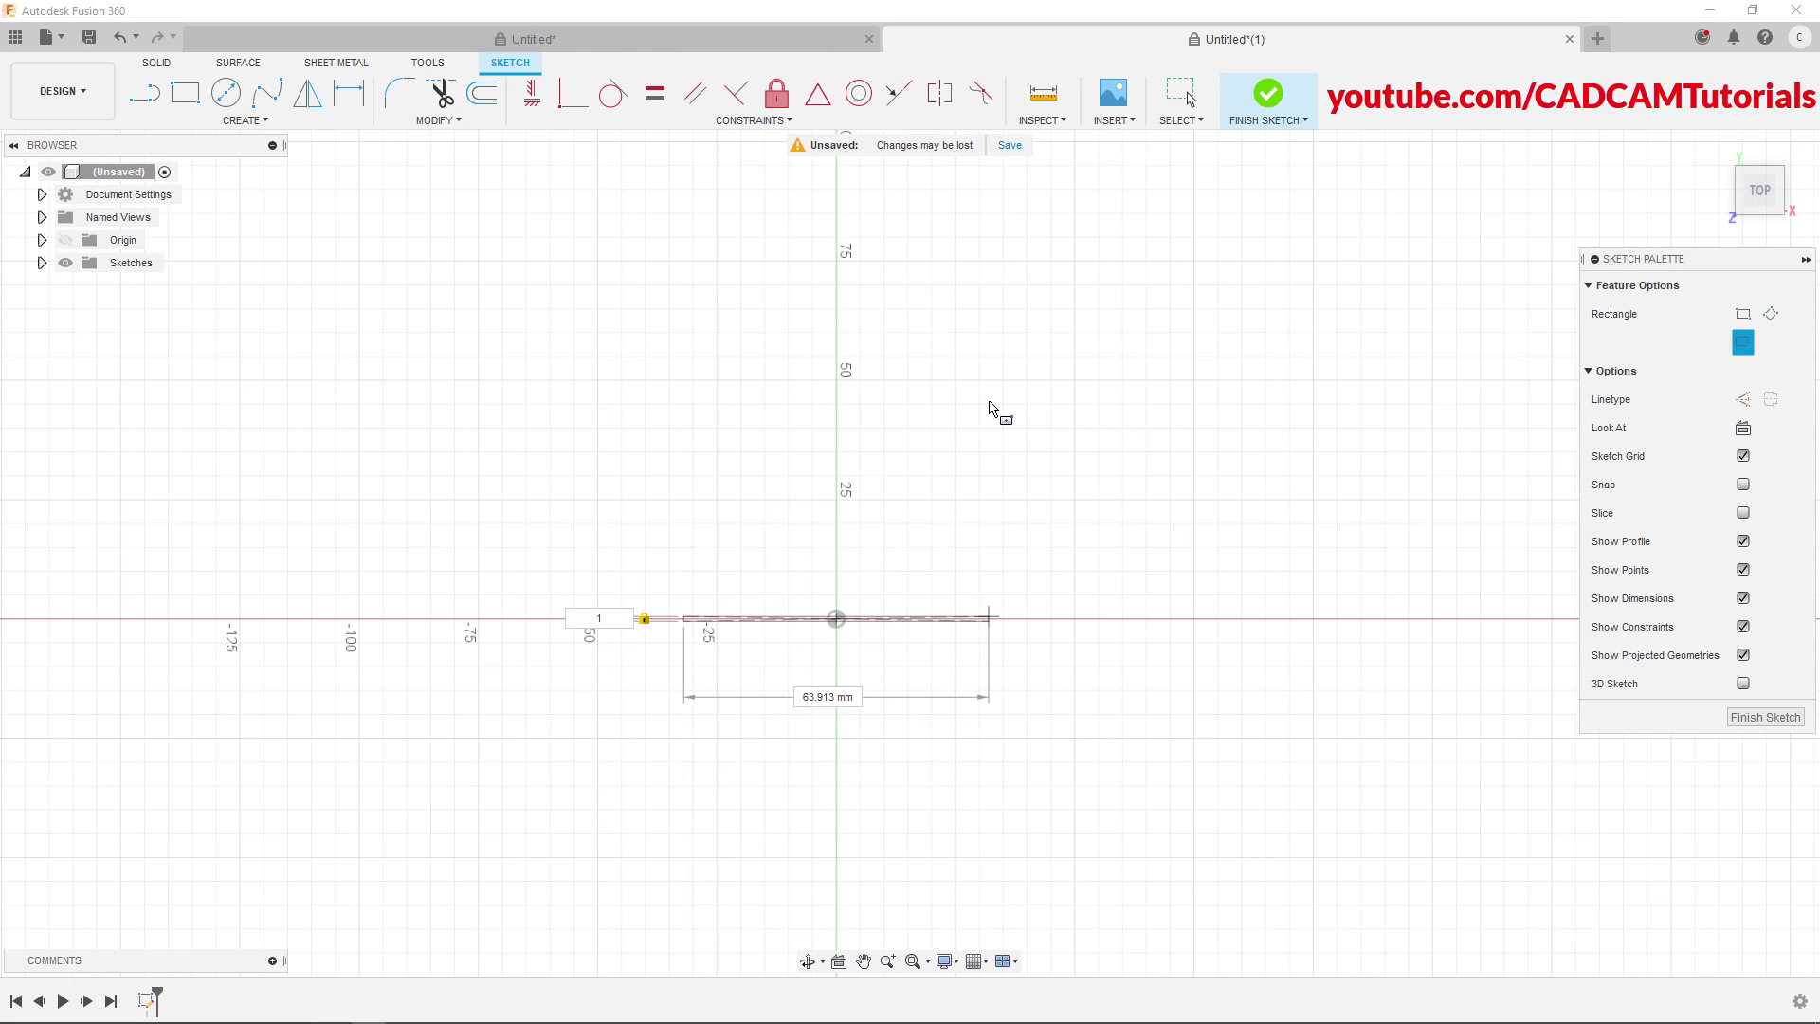
{"action": "type", "text": "60"}
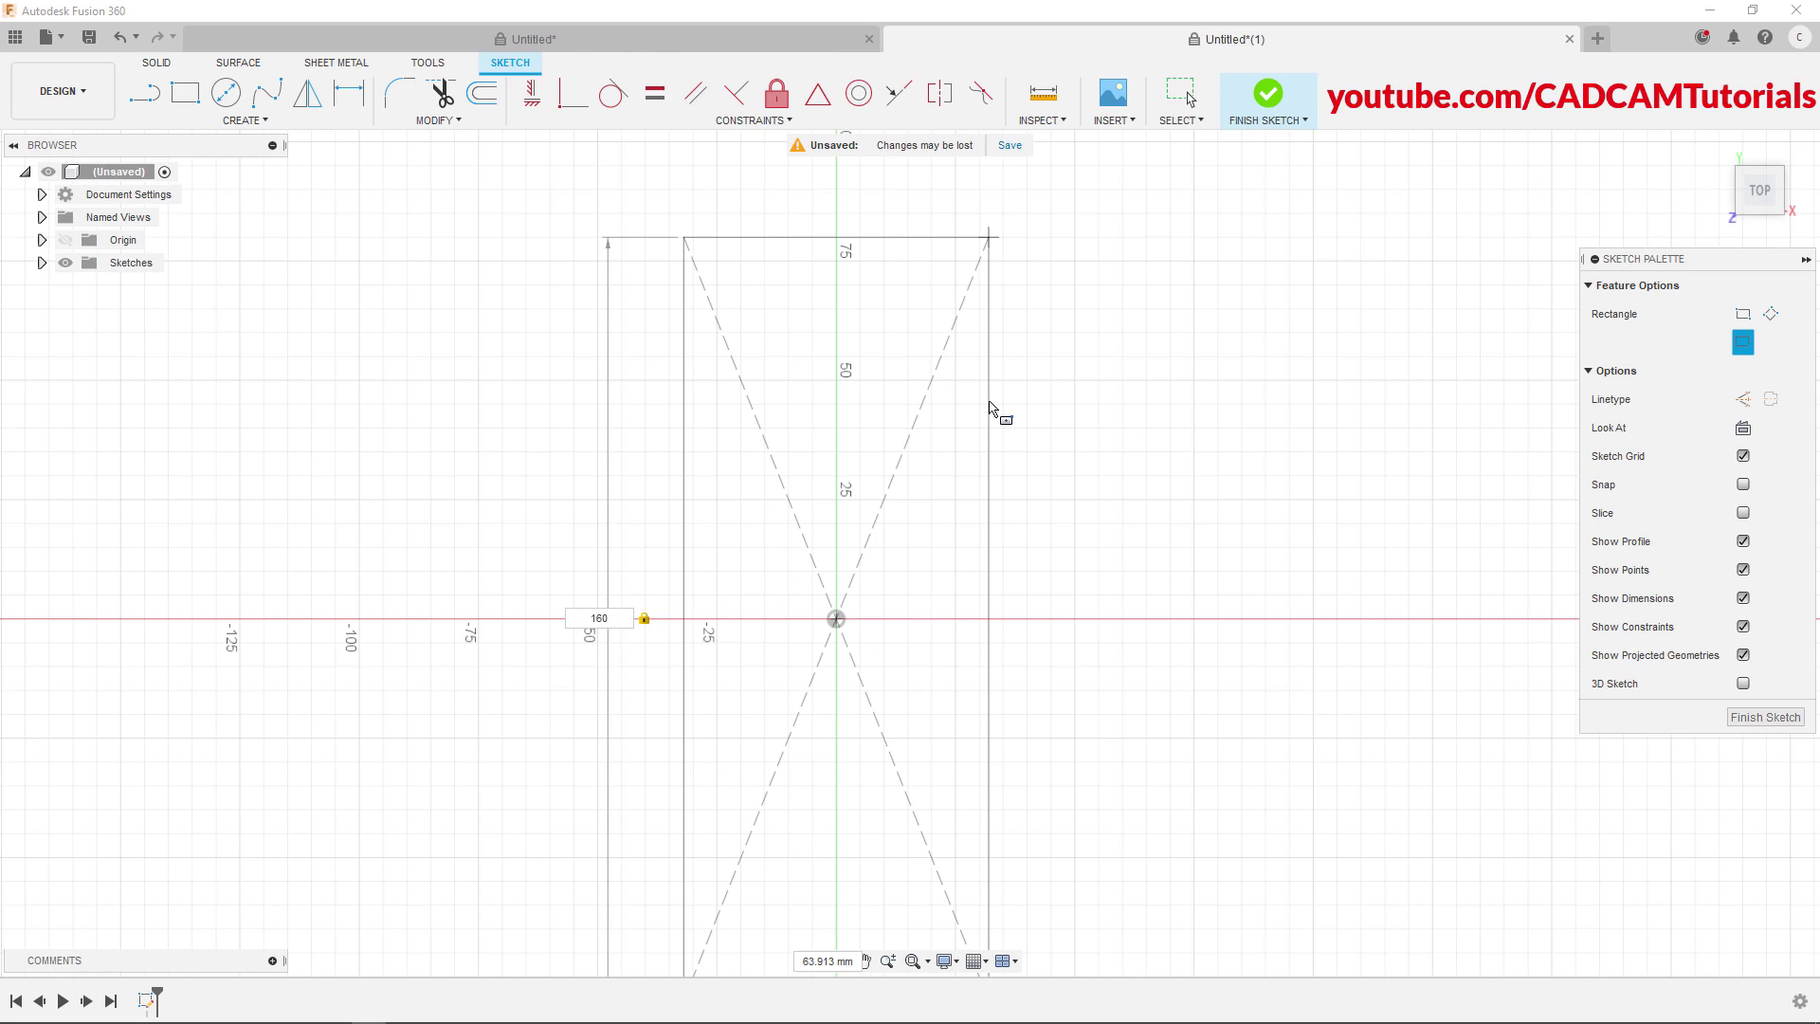
{"action": "key", "text": "Tab"}
{"action": "type", "text": "100"}
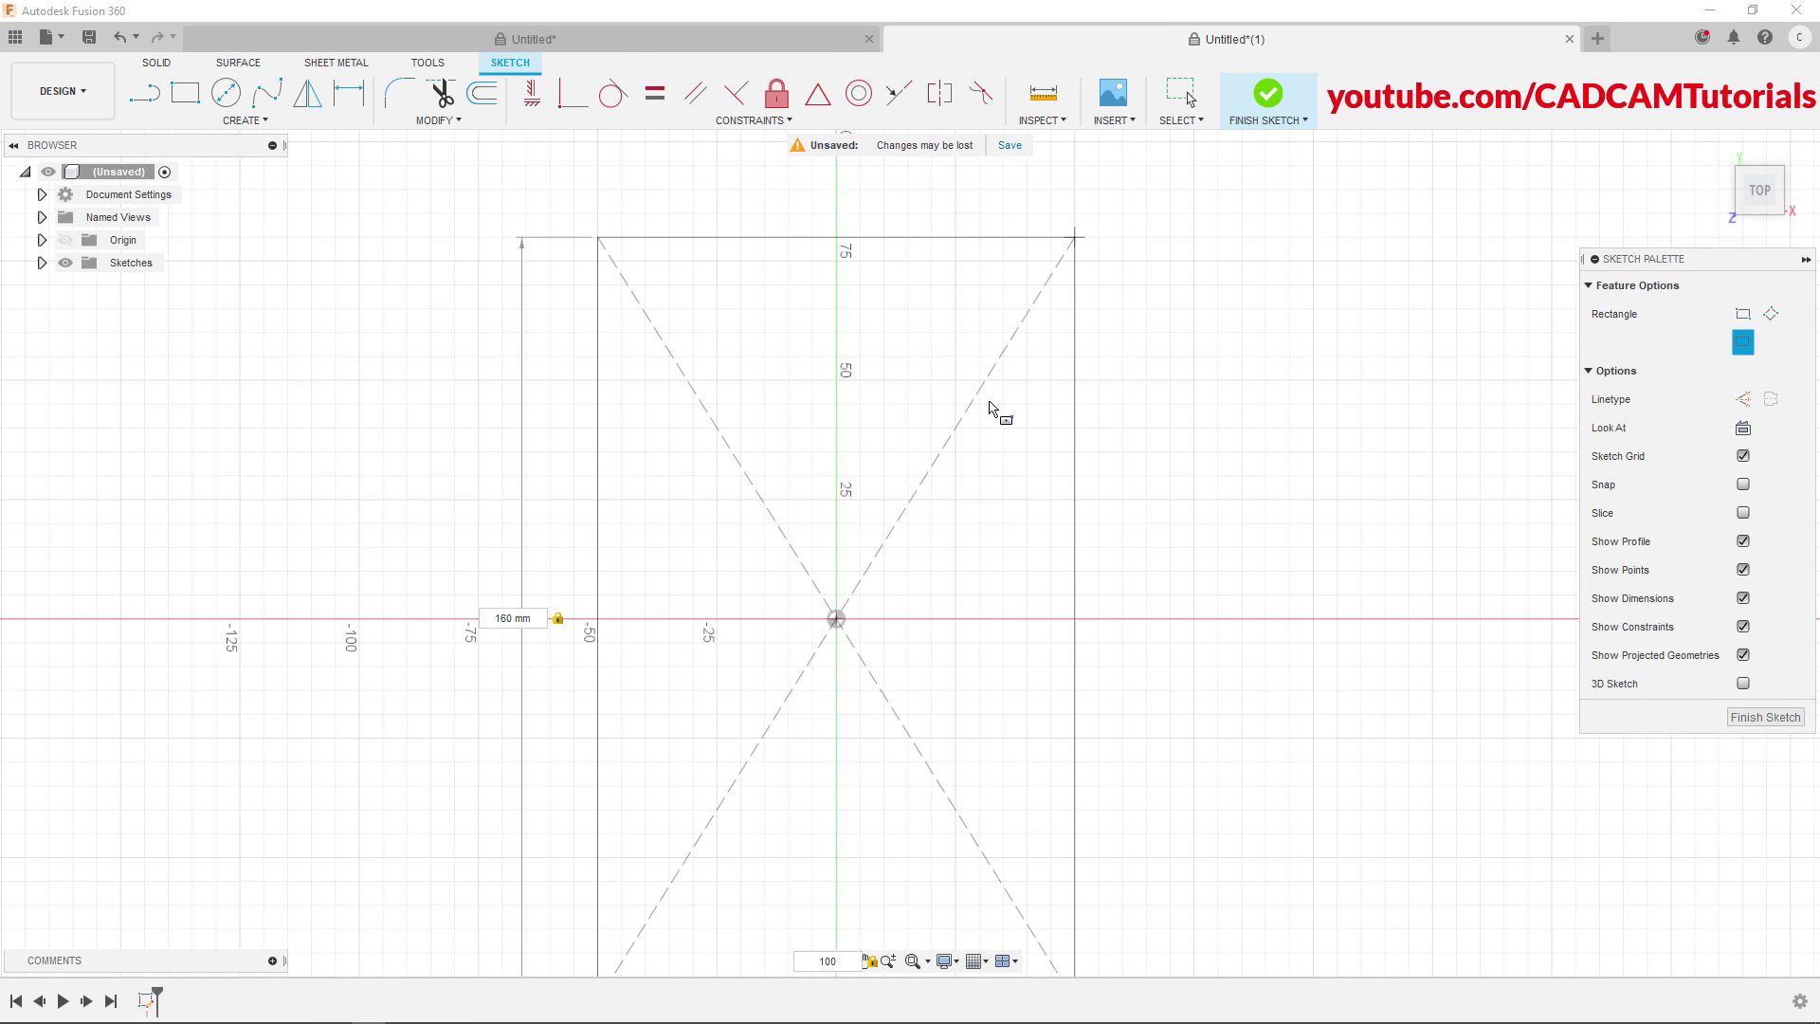
{"action": "key", "text": "Return"}
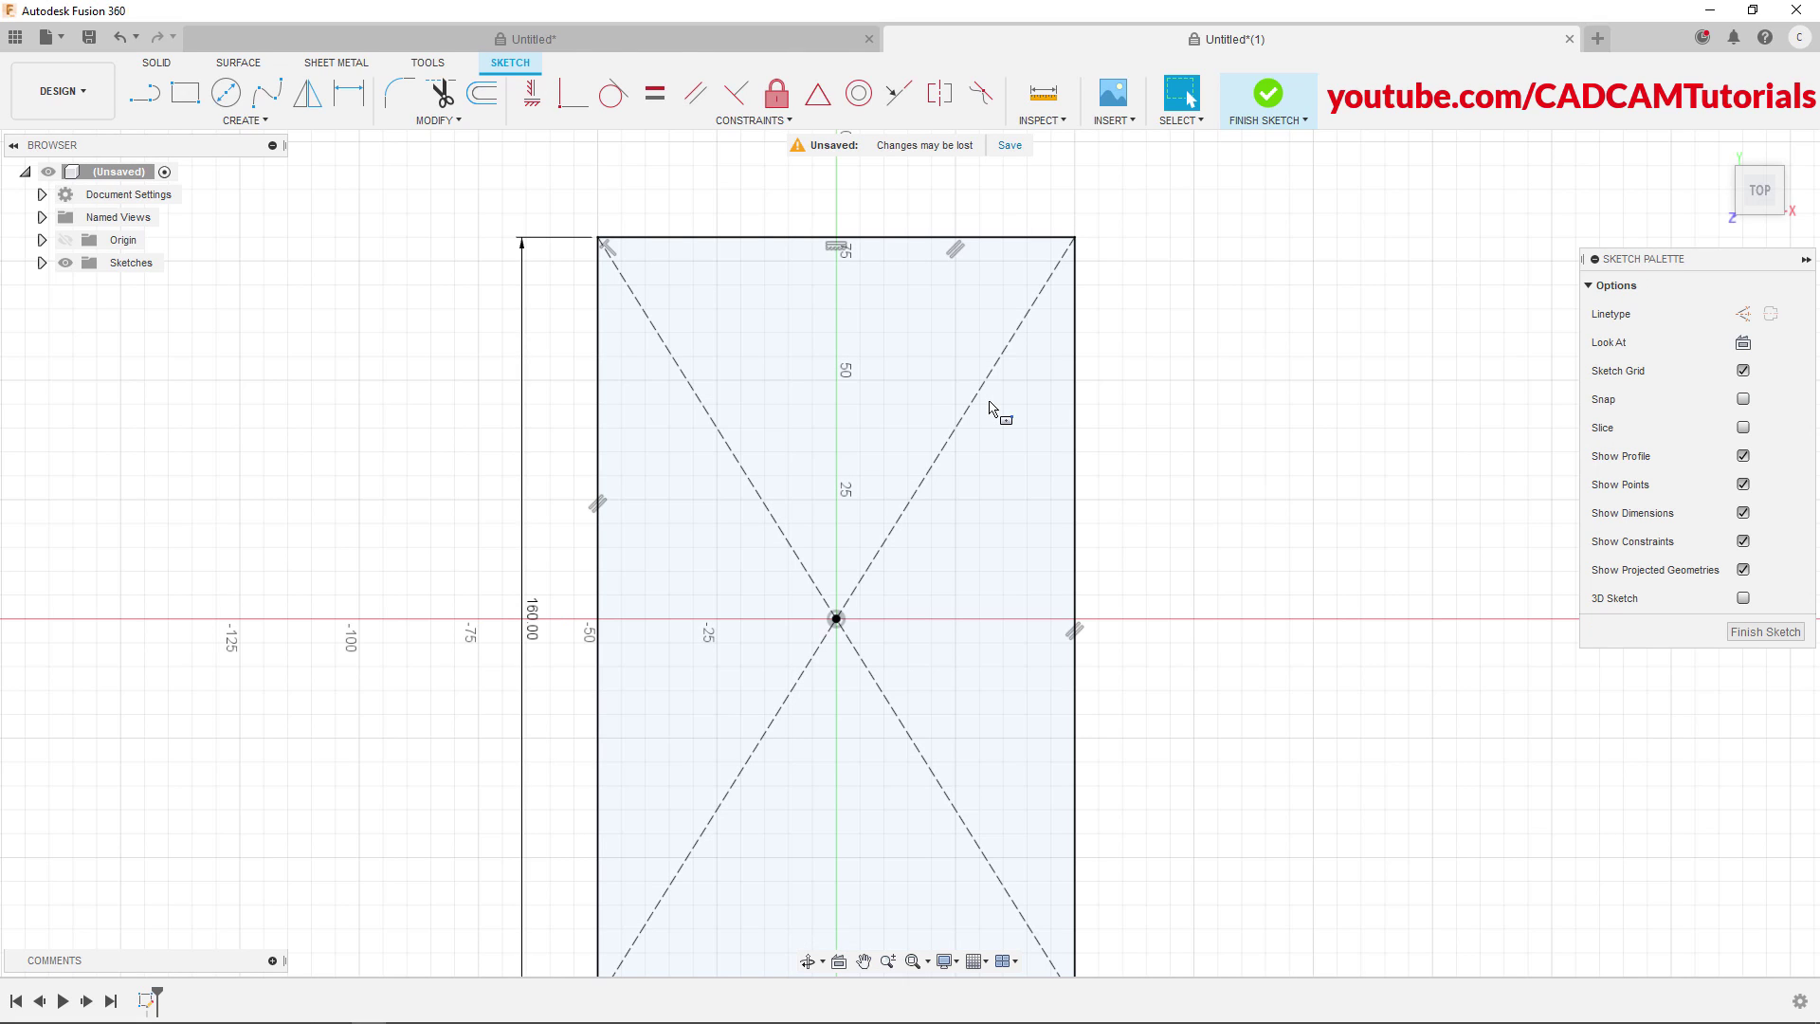
Extrude the rectangle 24 mm upward as a new body with Press Pull
{"action": "right_click", "coordinate": [1239, 381]}
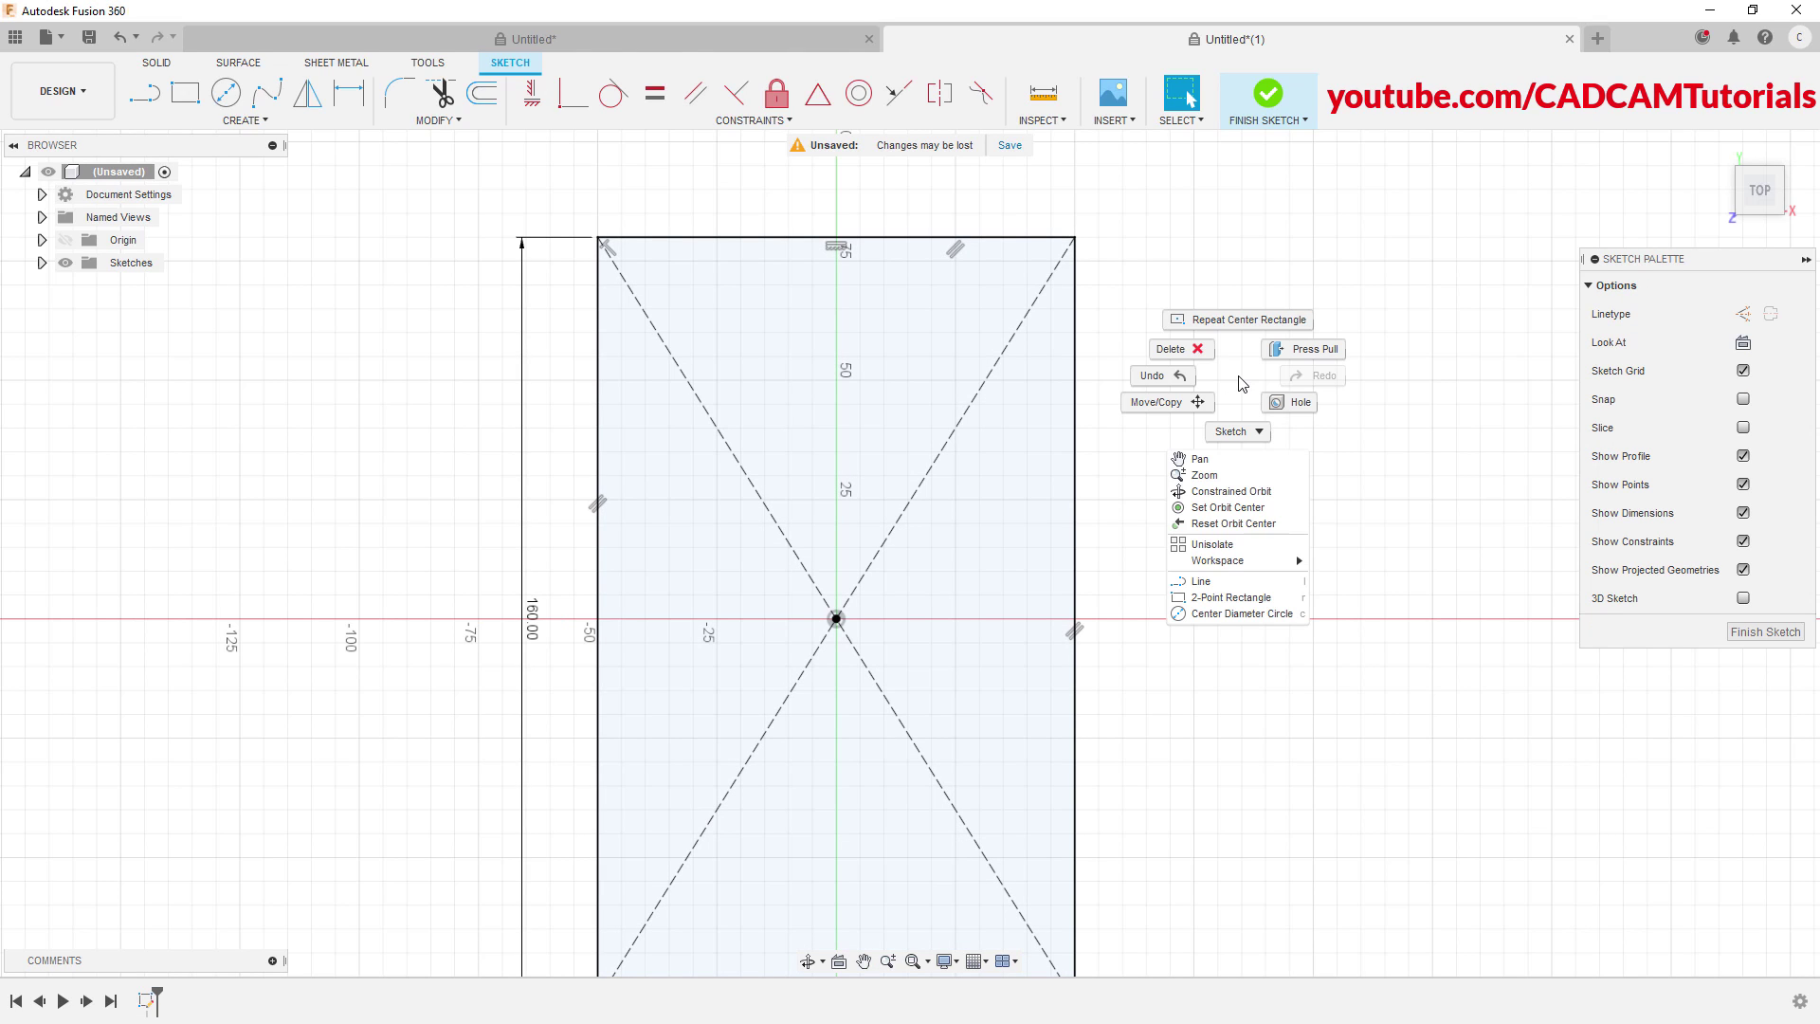
{"action": "left_click", "coordinate": [1312, 356]}
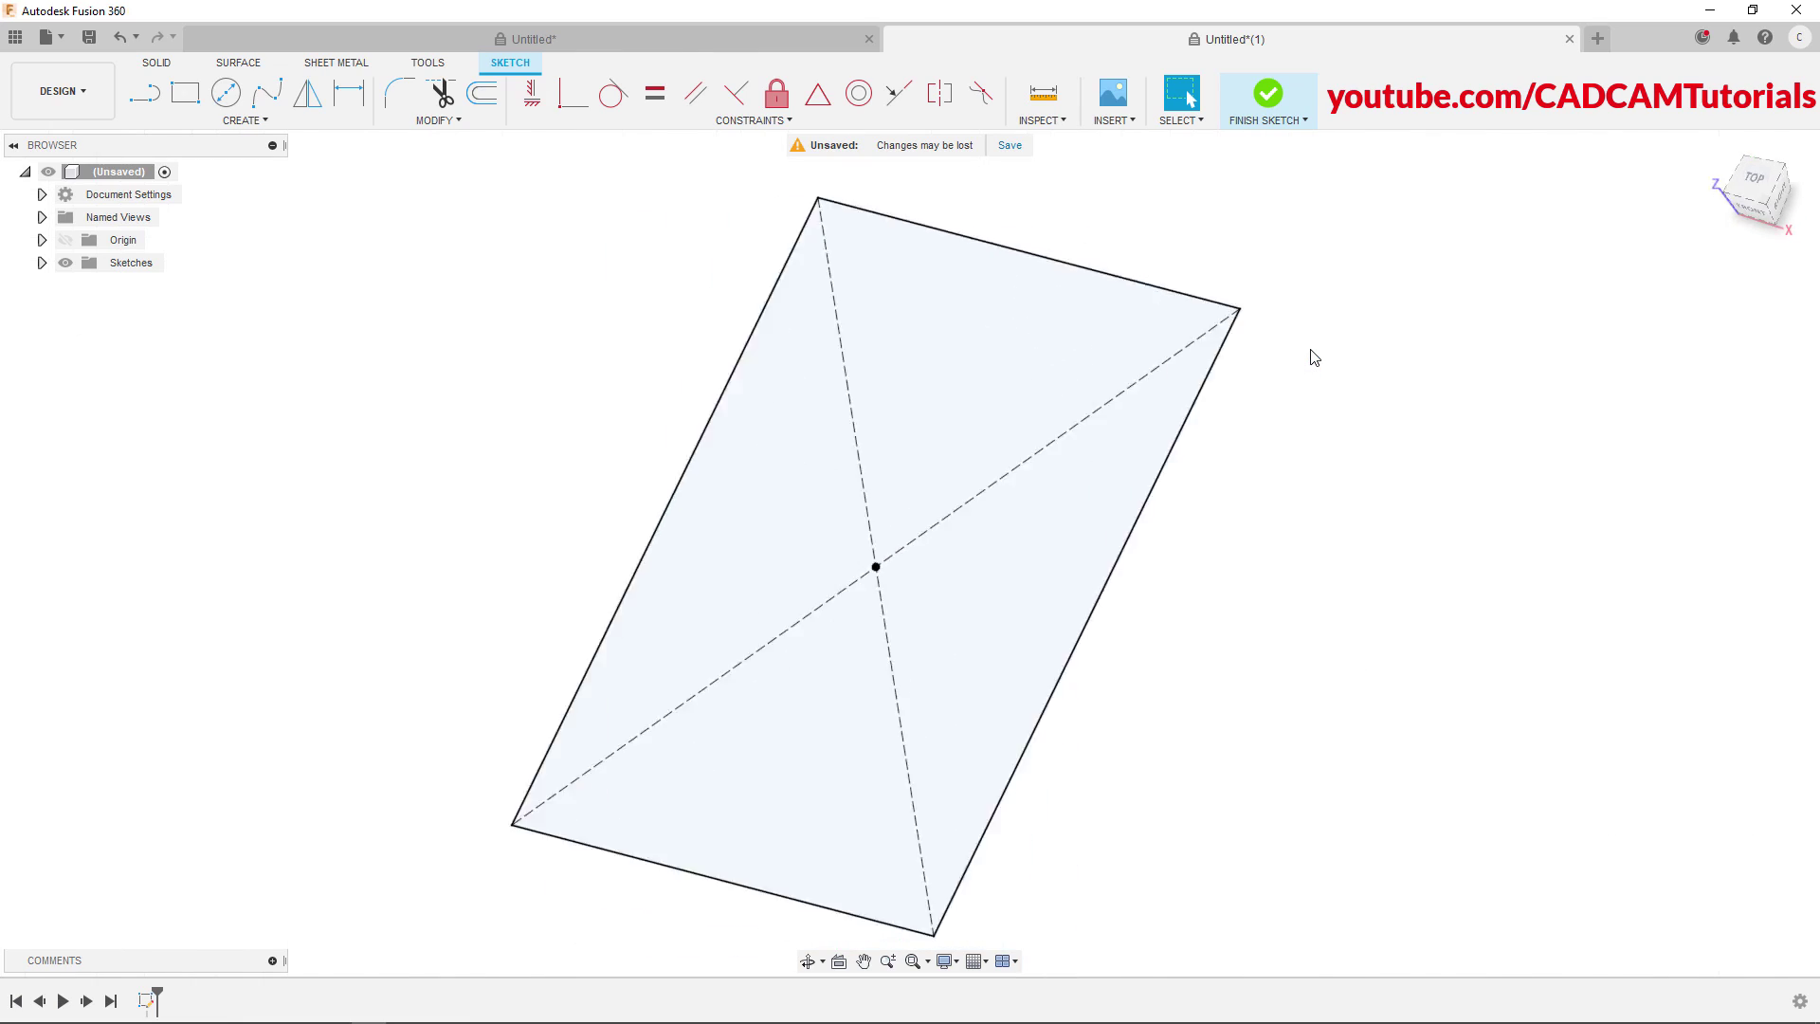
{"action": "left_click", "coordinate": [1007, 595]}
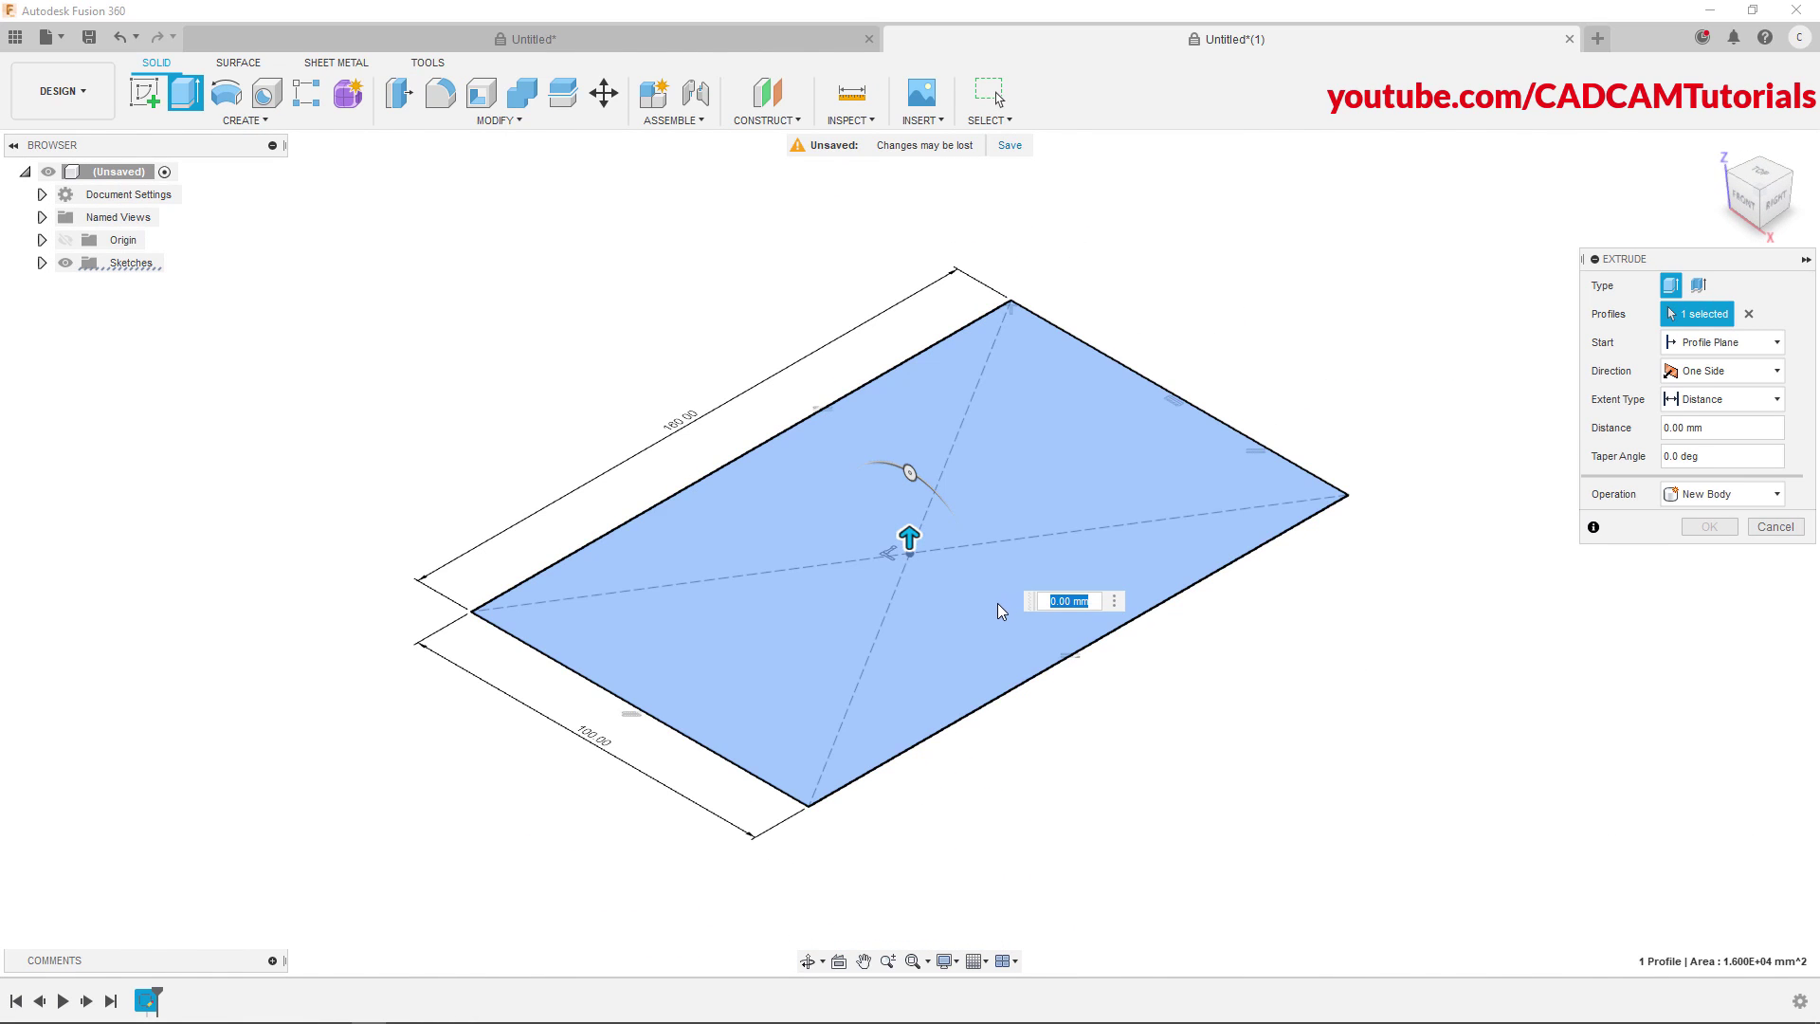
{"action": "type", "text": "24"}
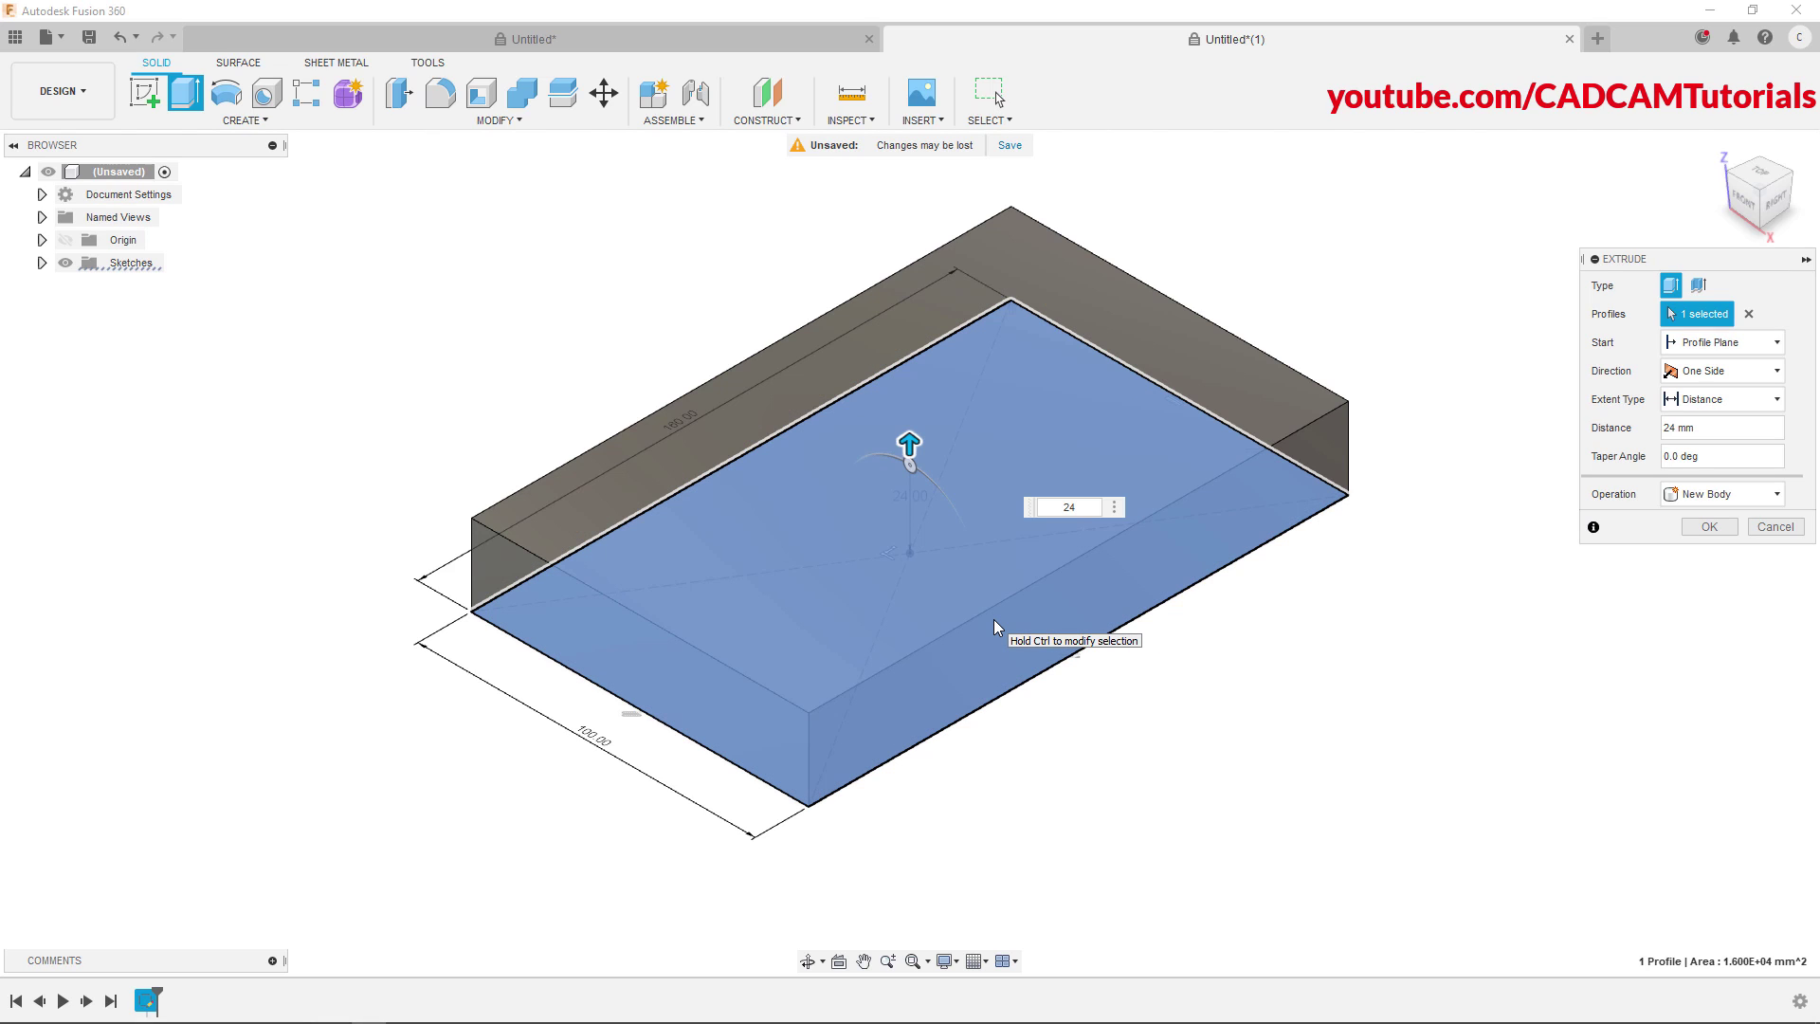
{"action": "key", "text": "Return"}
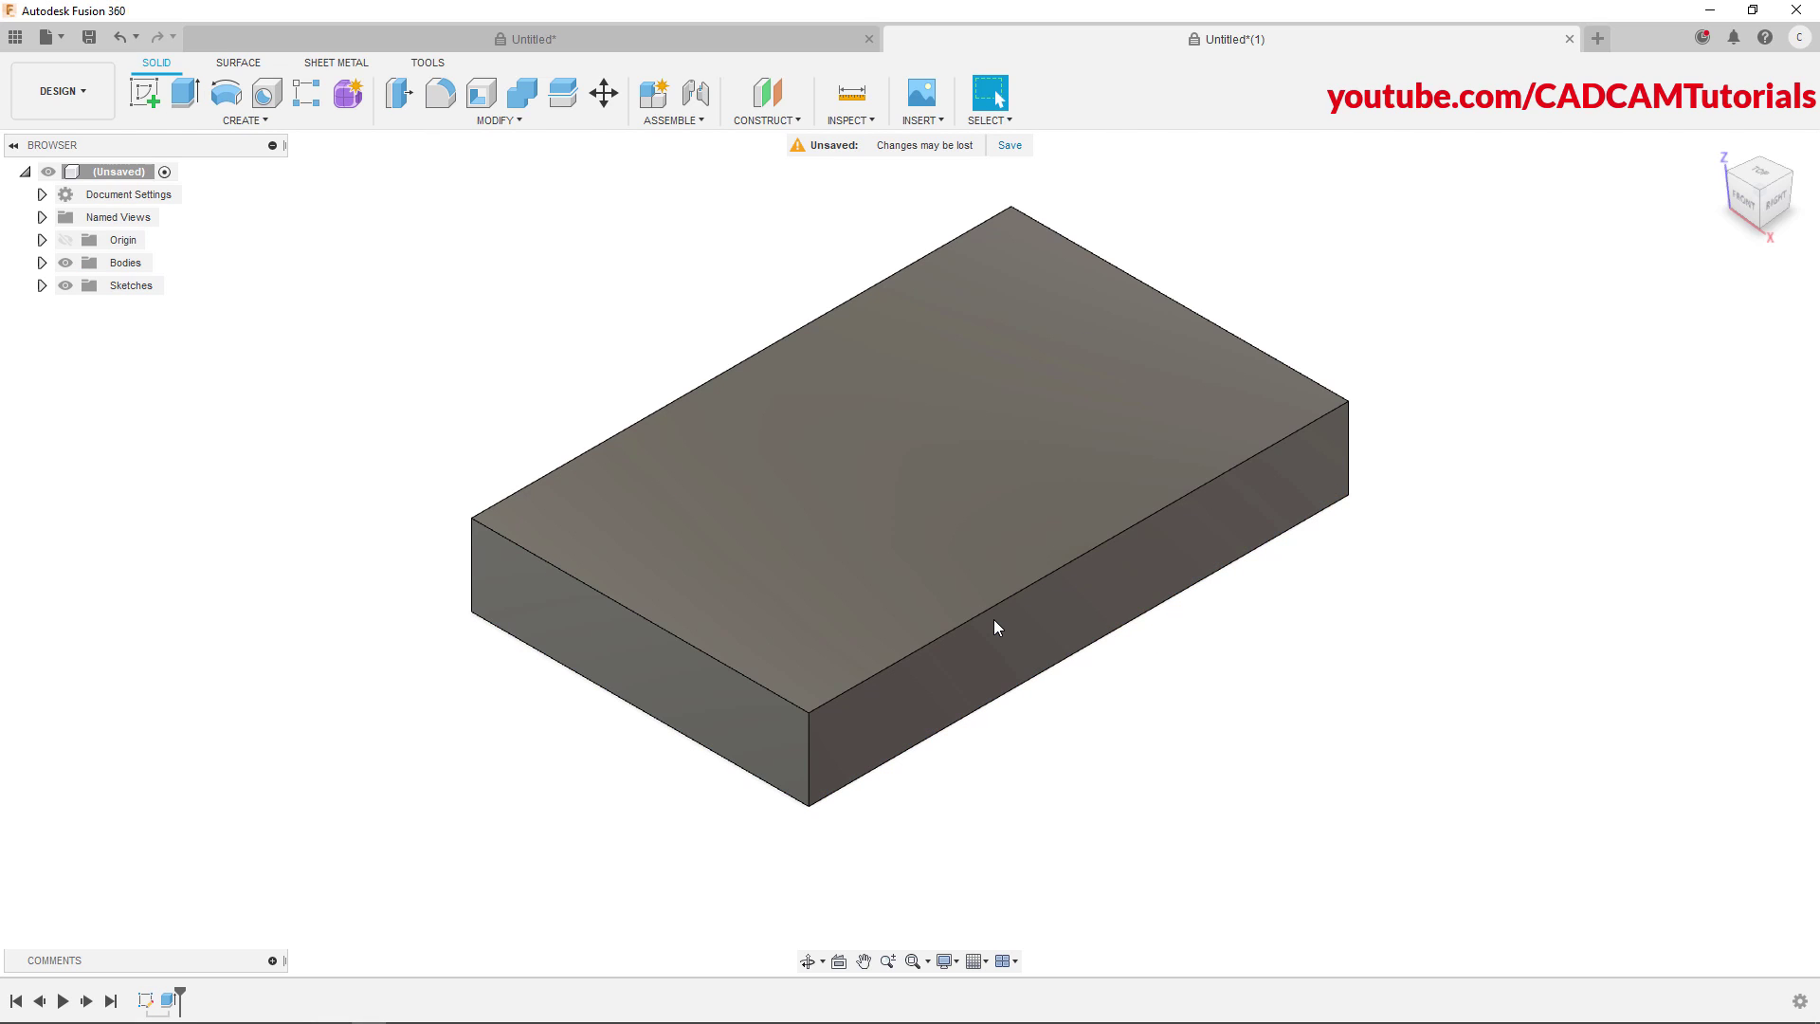
Consult the PDF drawing for the dimensions of the base's end profile, then return to the Fusion 360 model
{"action": "key", "text": "alt+Tab"}
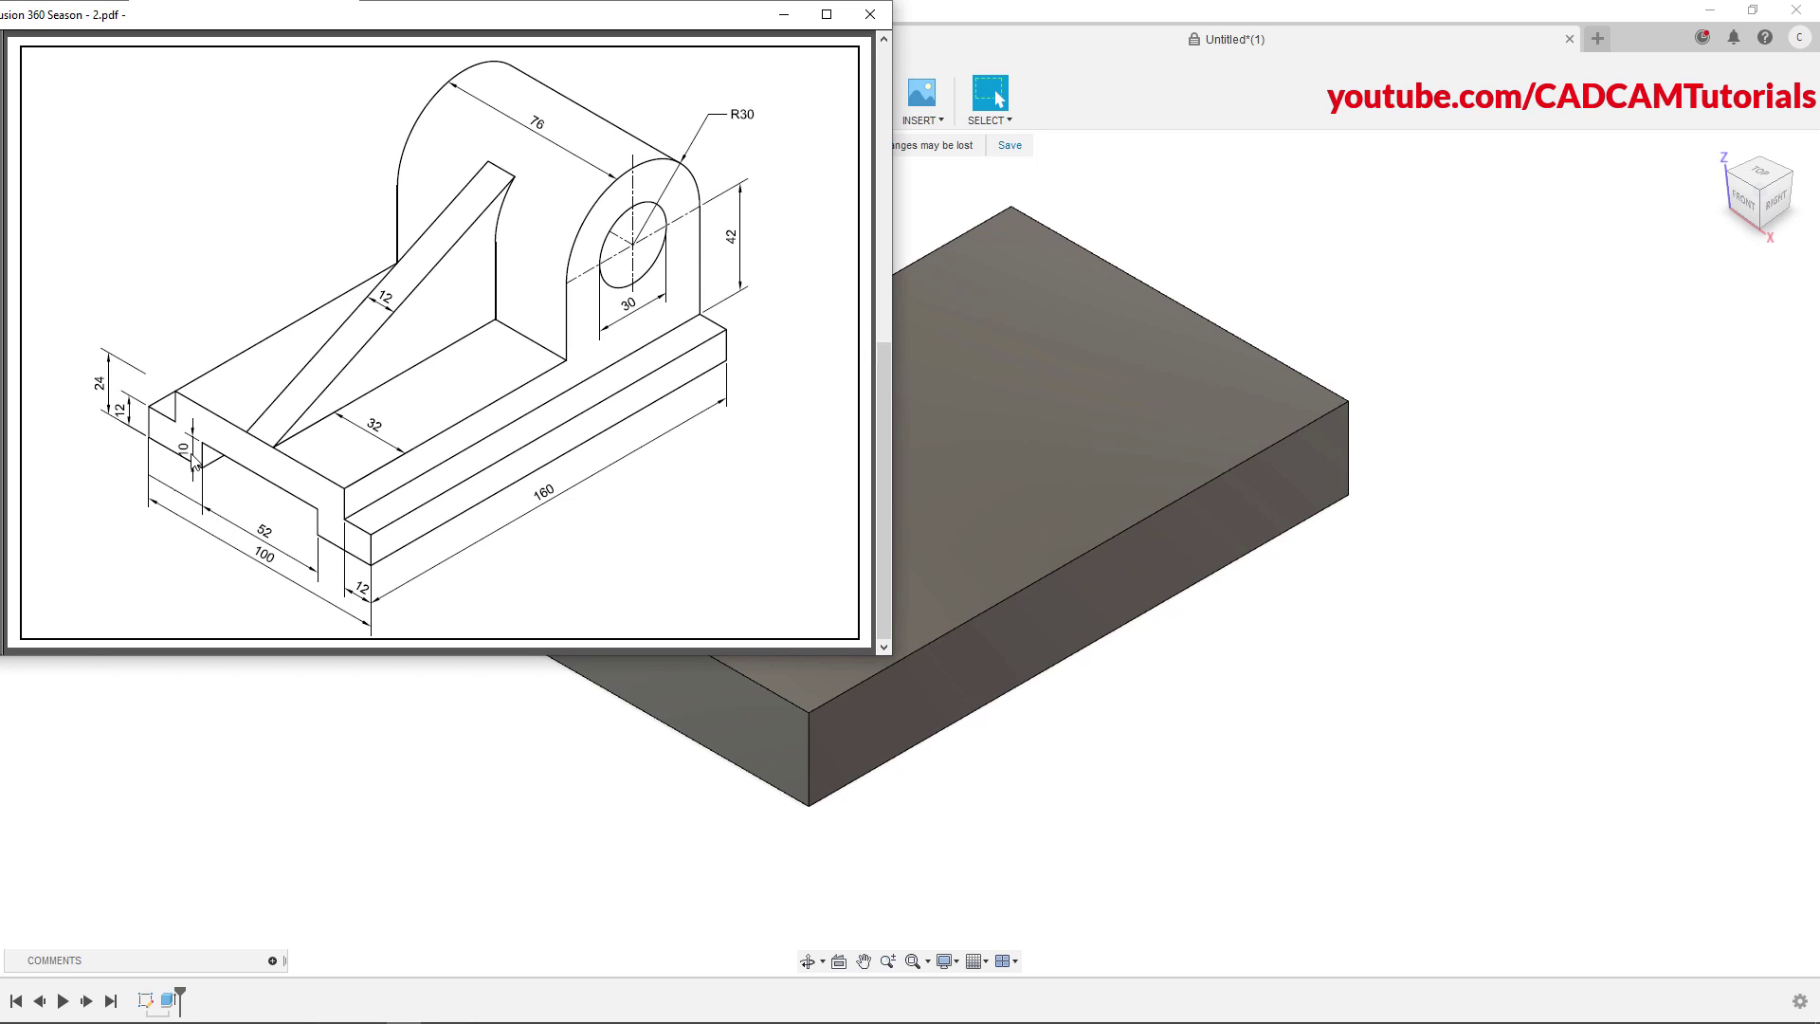
{"action": "left_click", "coordinate": [1150, 715]}
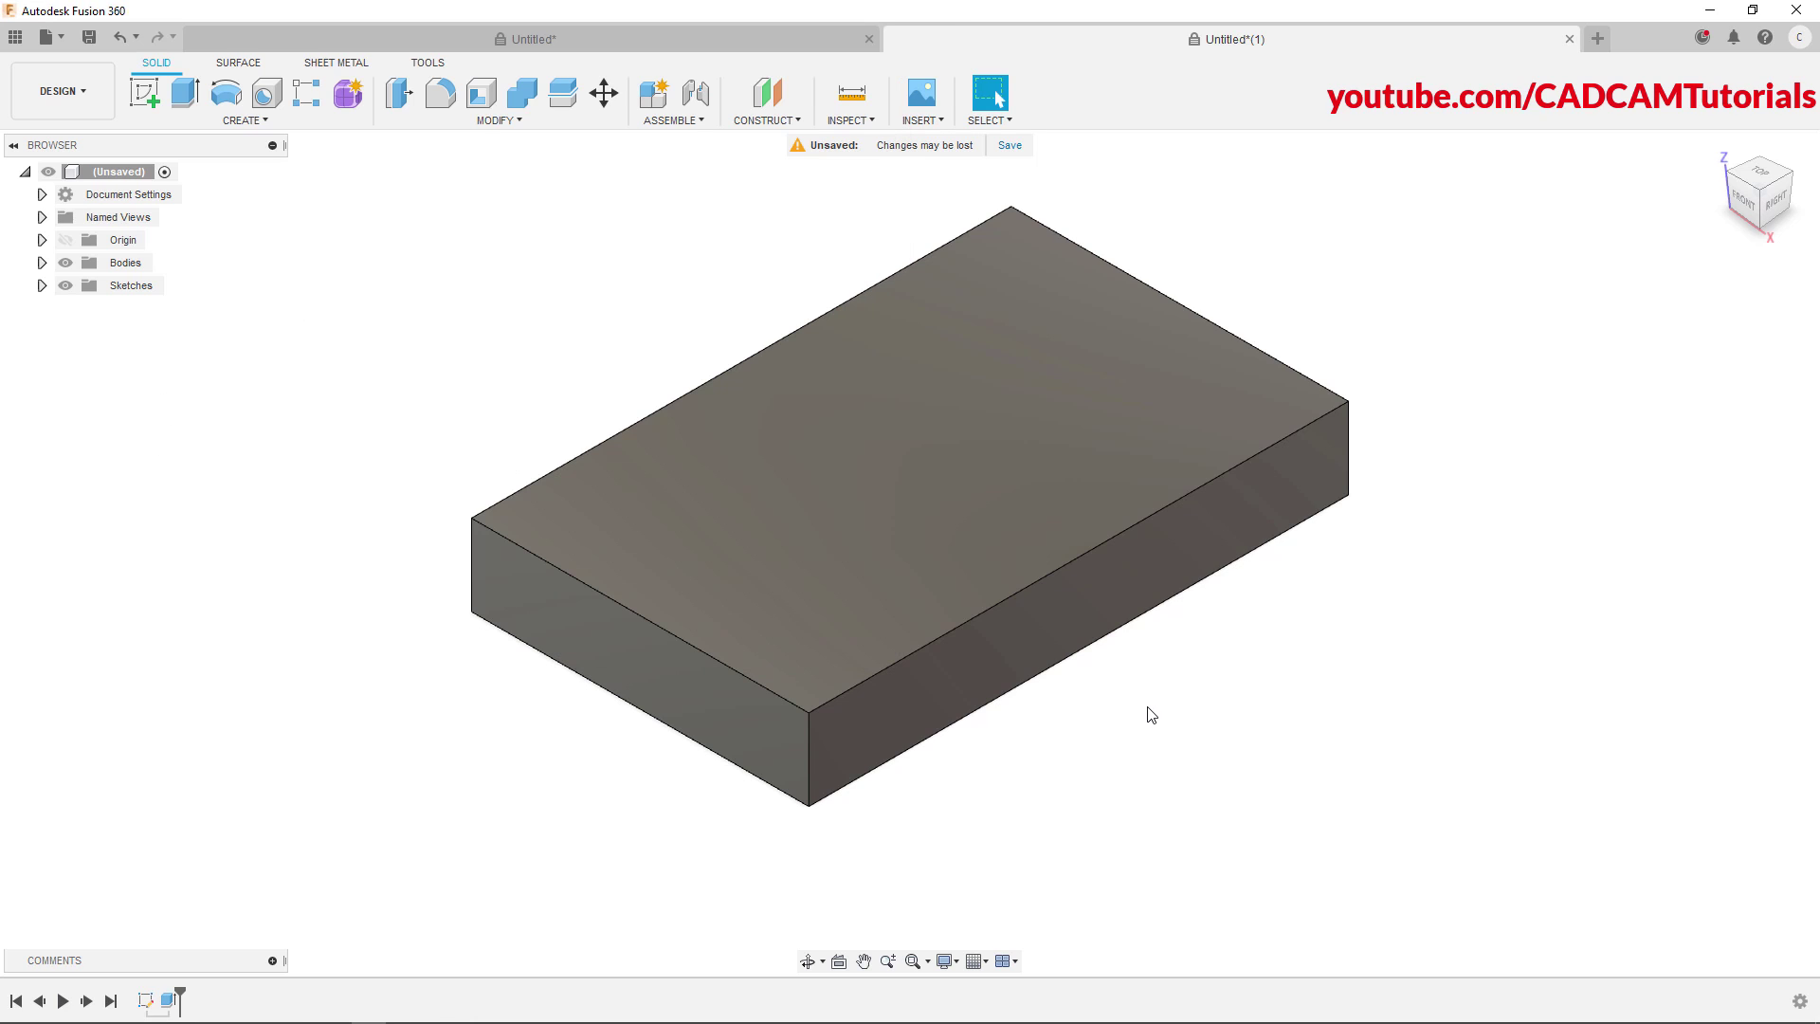
Sketch a center rectangle at the origin on the block's front end face, 52 mm wide and 20 mm high
{"action": "left_click", "coordinate": [137, 97]}
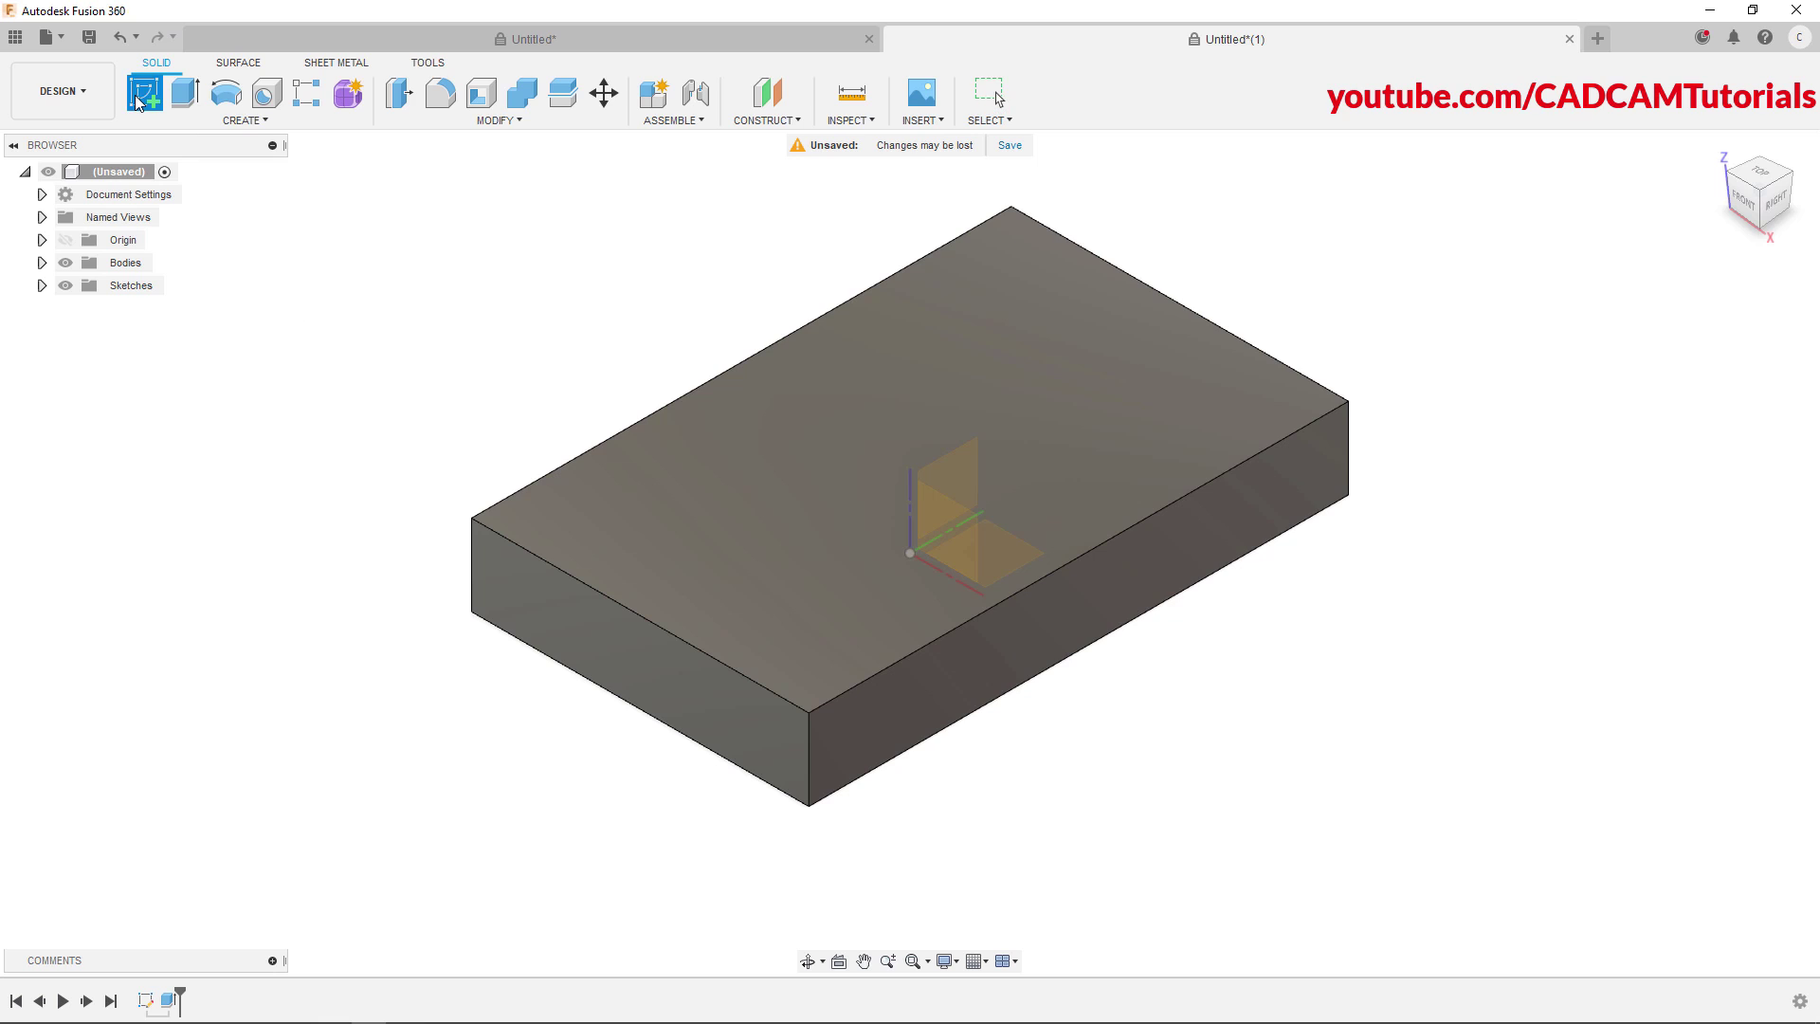
{"action": "left_click", "coordinate": [603, 660]}
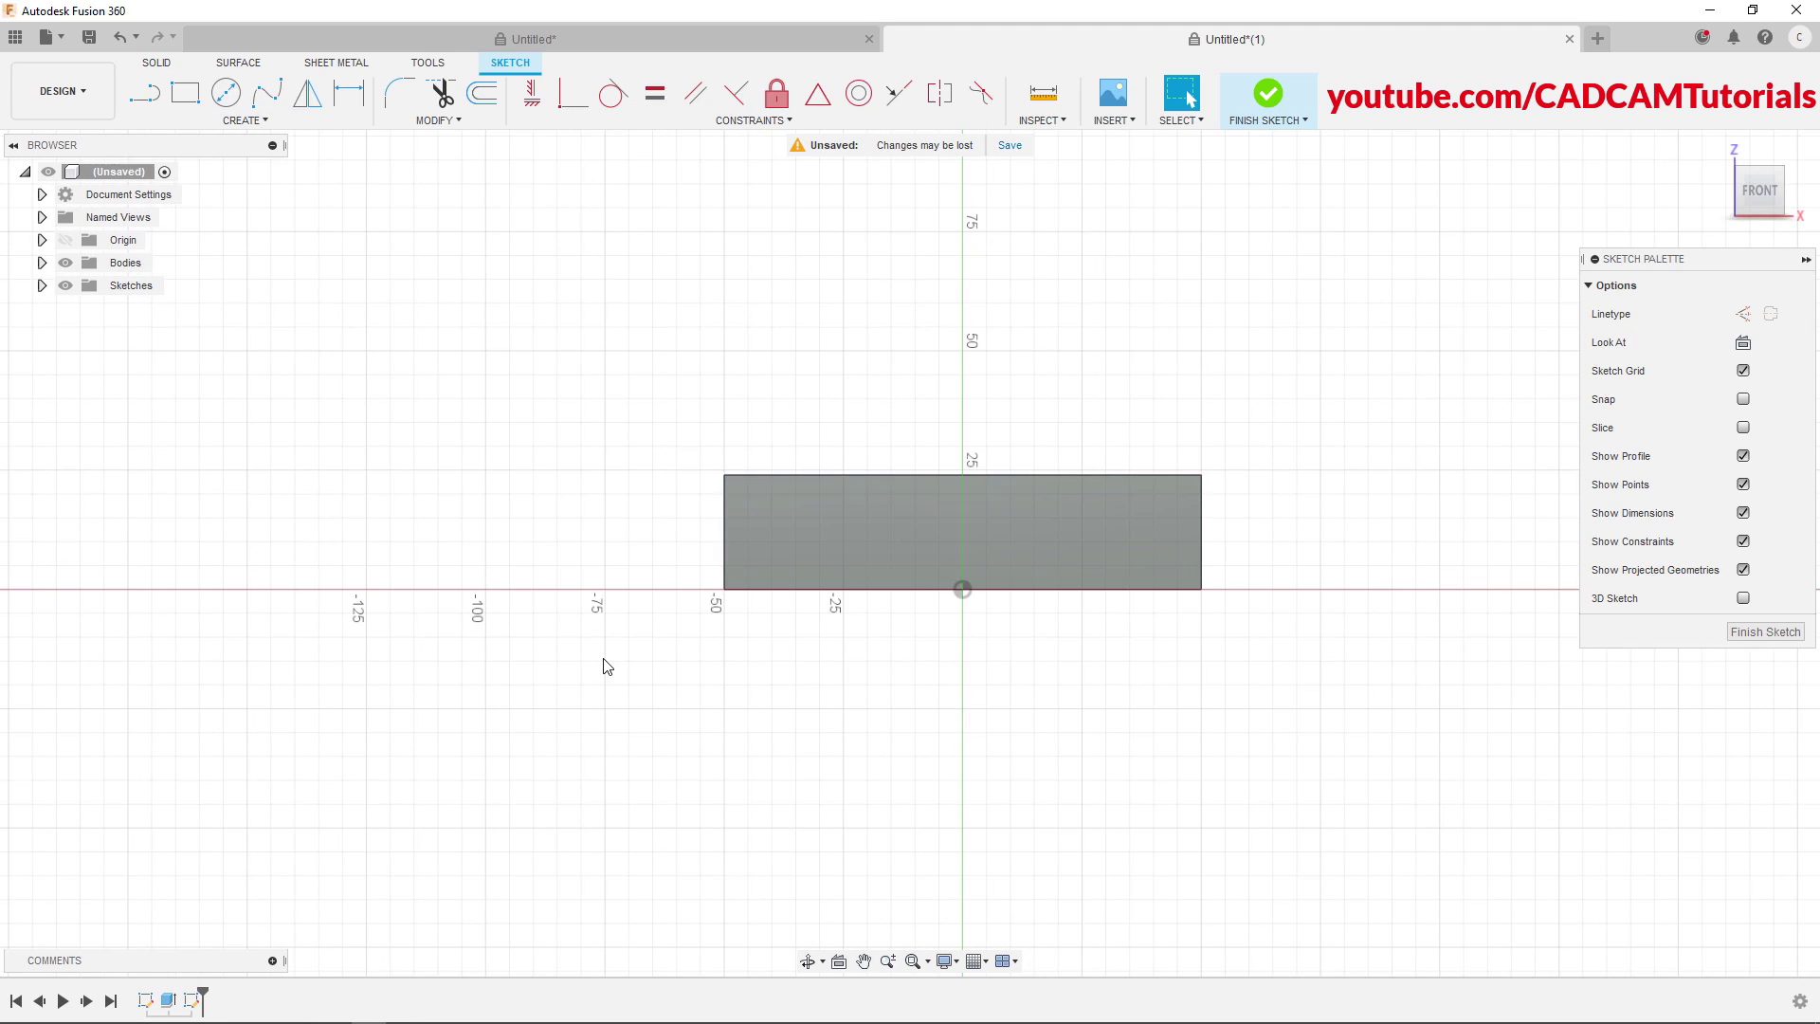
{"action": "left_click", "coordinate": [189, 104]}
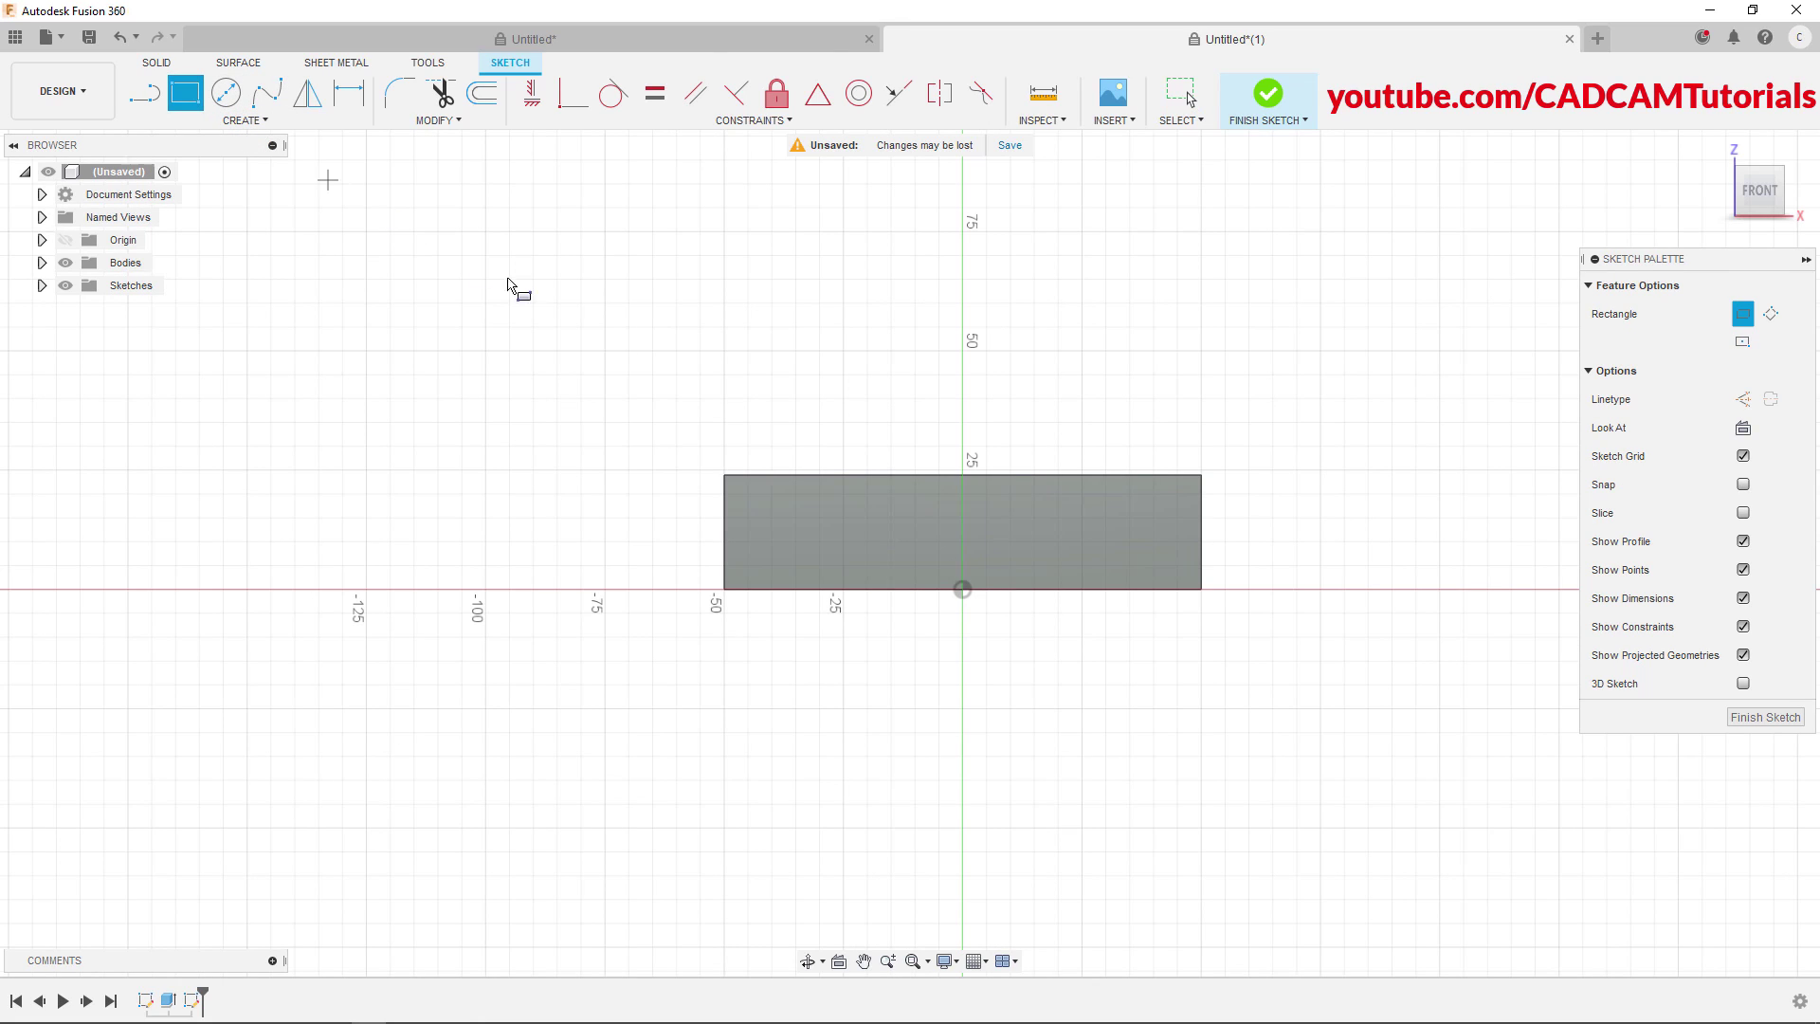
{"action": "left_click", "coordinate": [1744, 343]}
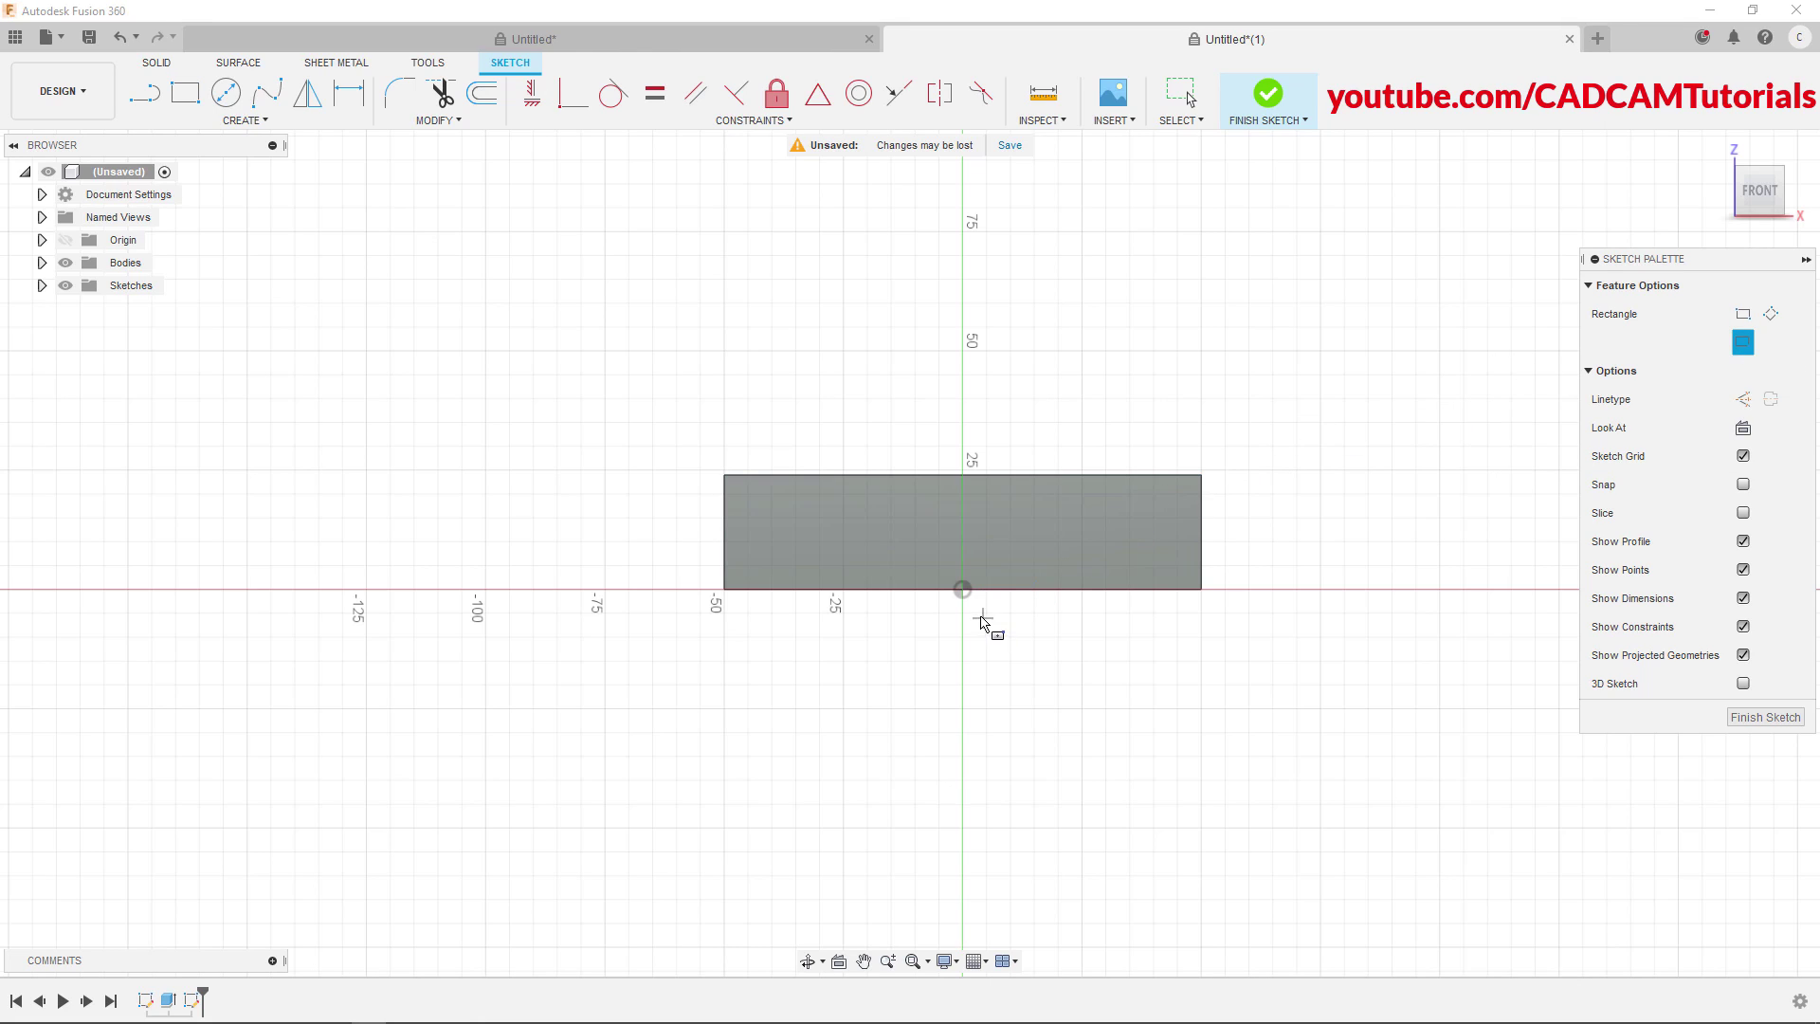
{"action": "left_click", "coordinate": [962, 589]}
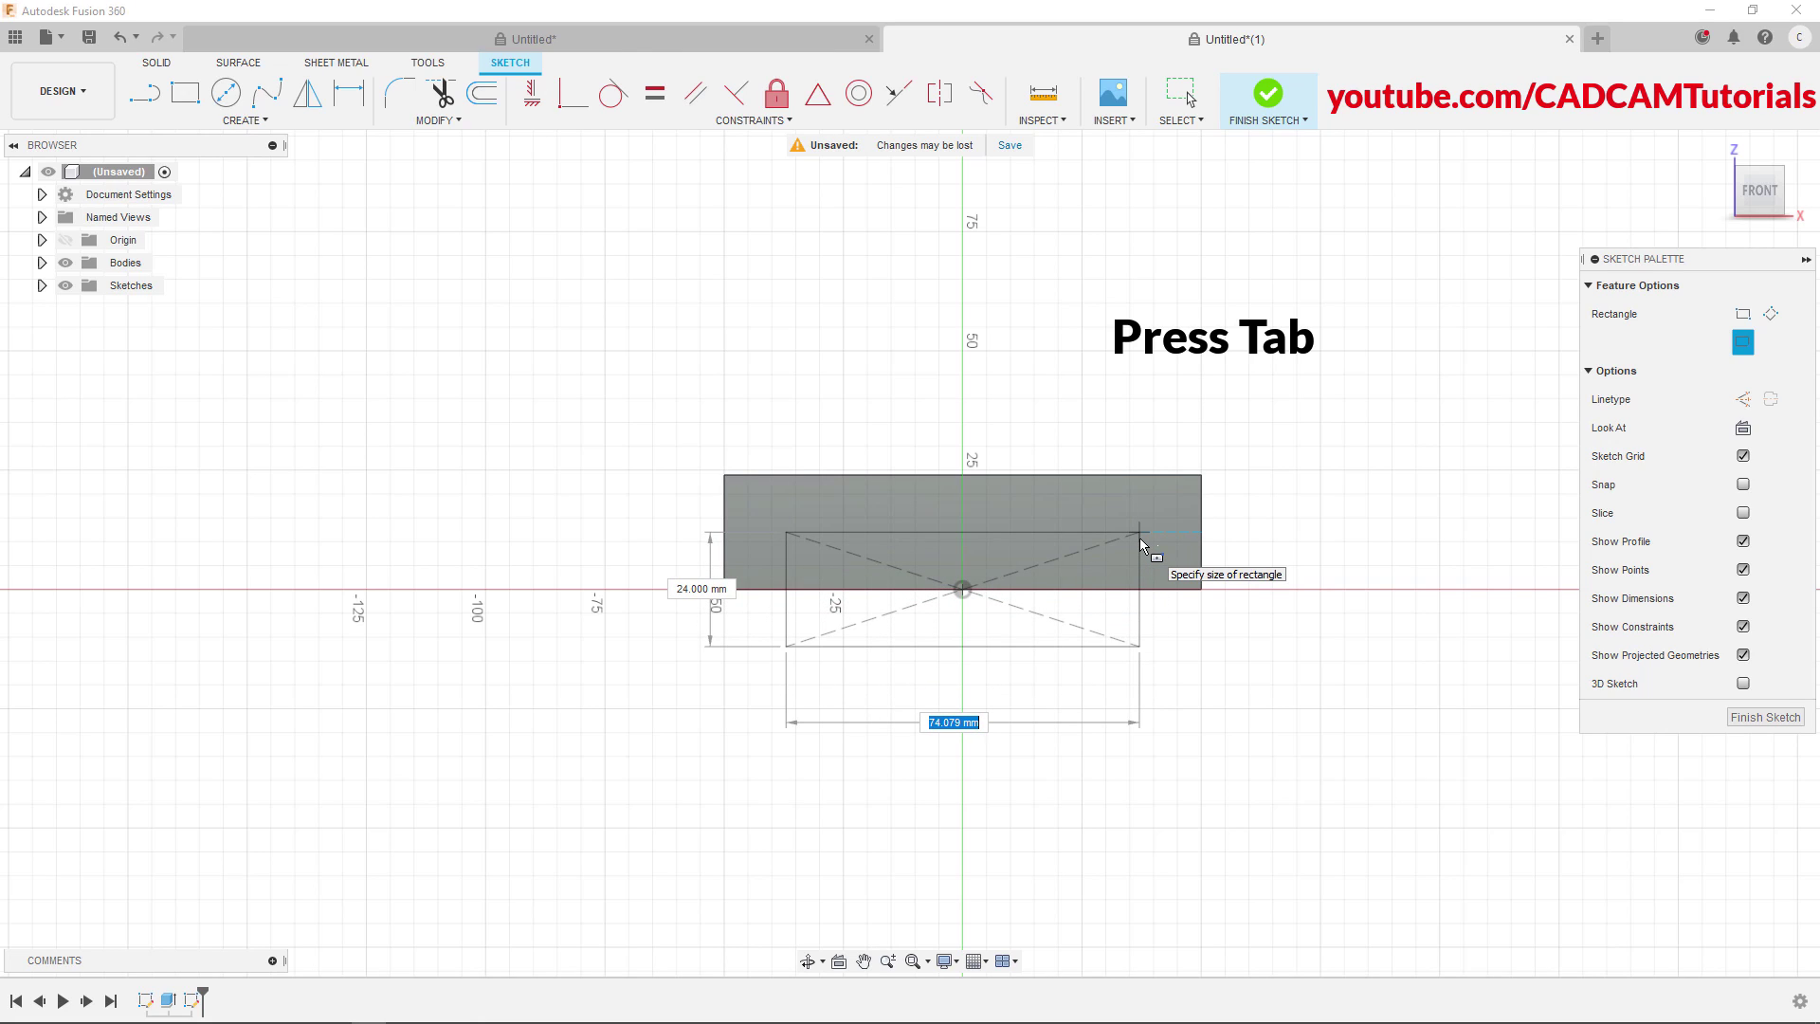
{"action": "key", "text": "Tab"}
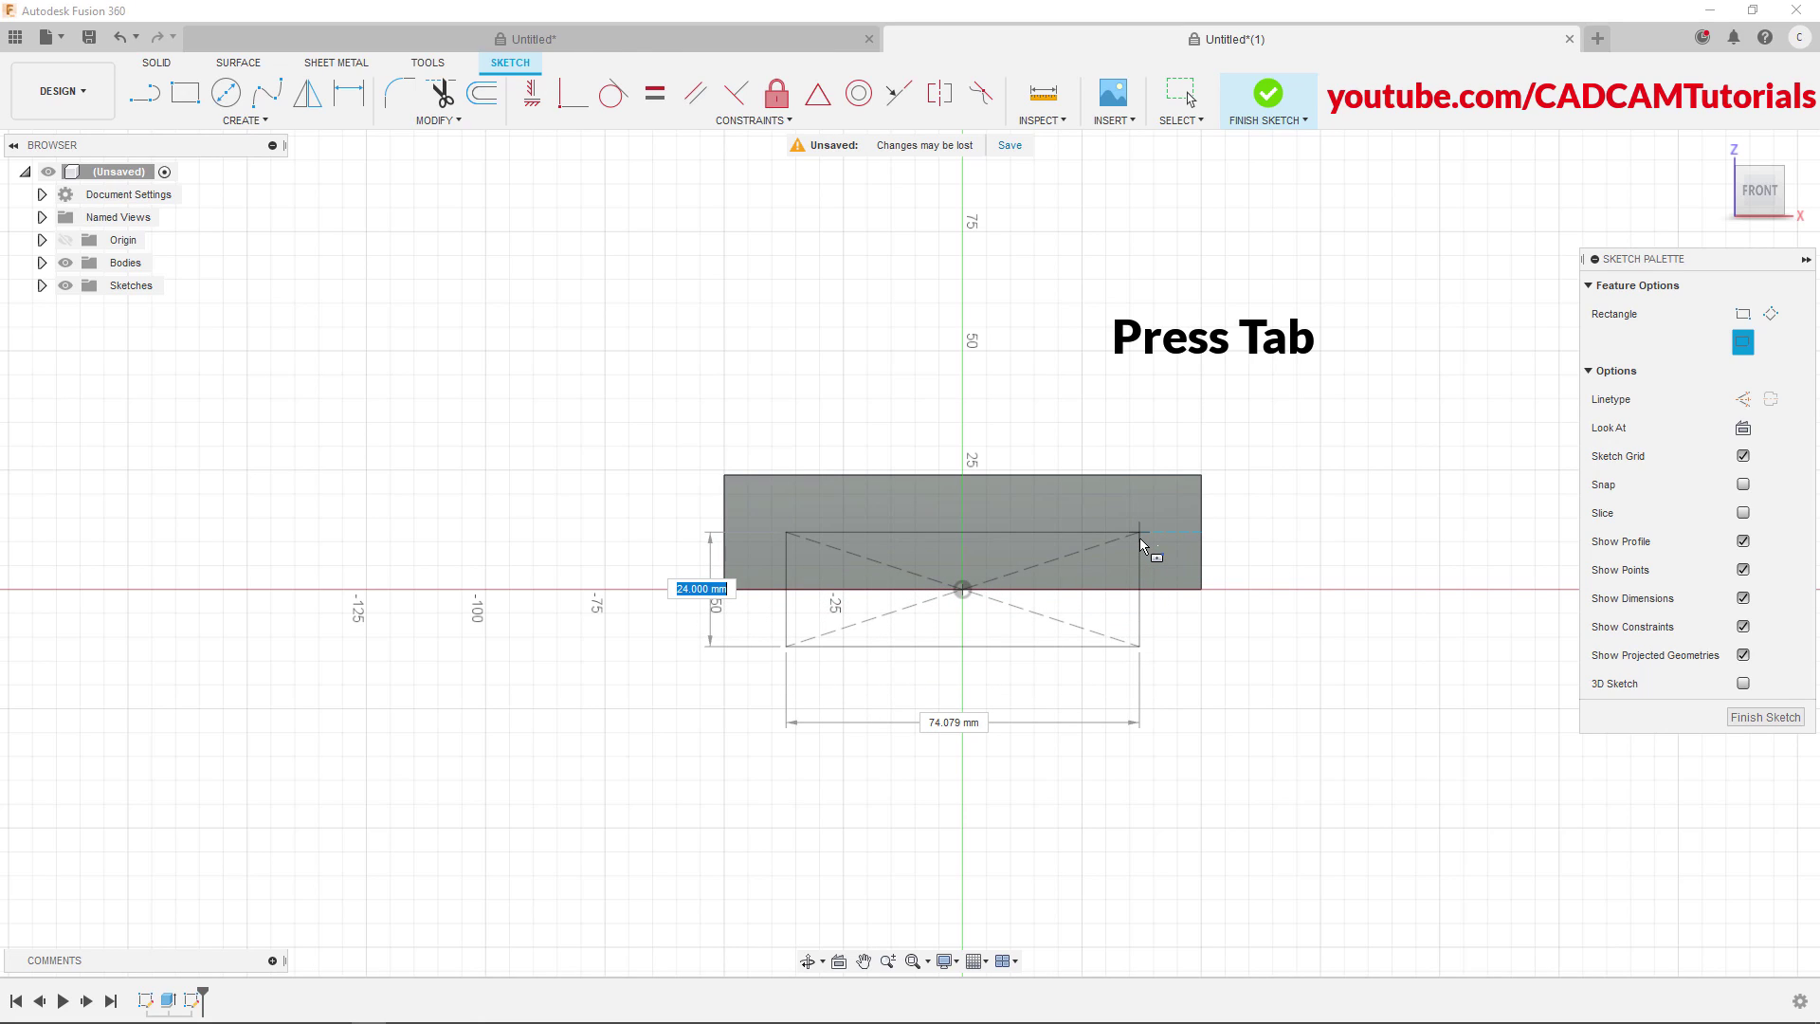
{"action": "type", "text": "20"}
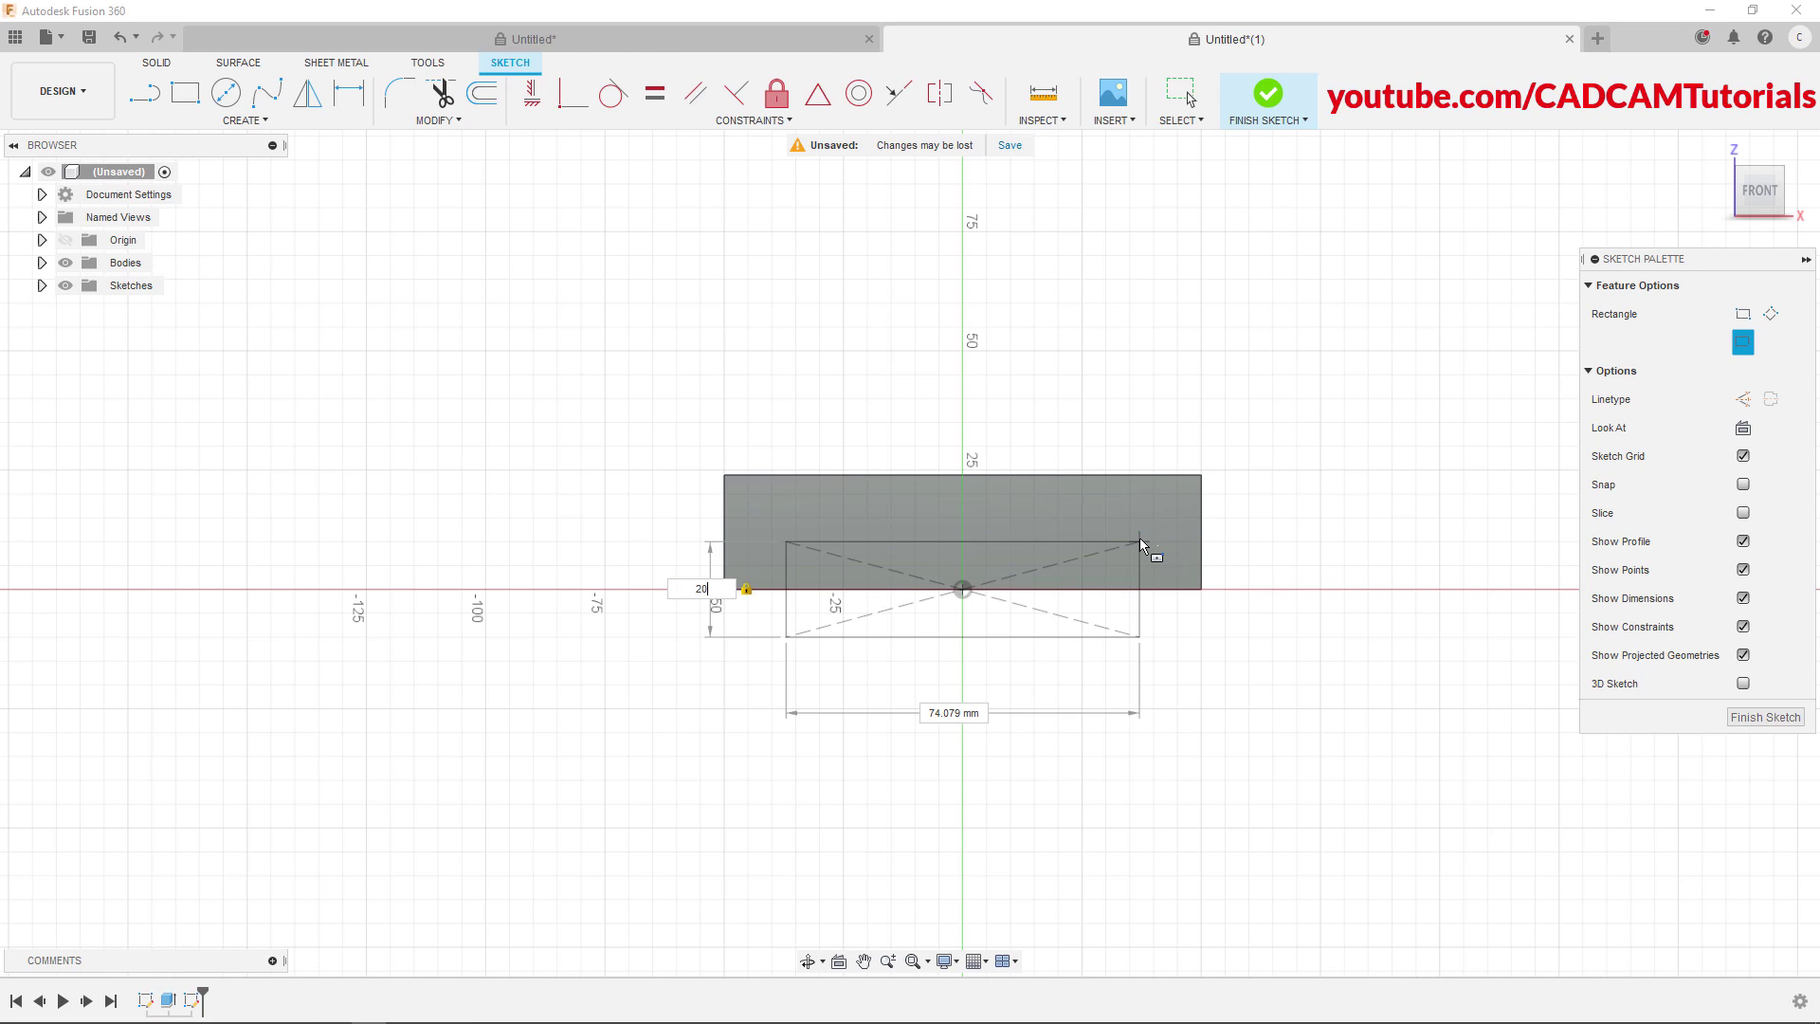
{"action": "key", "text": "Tab"}
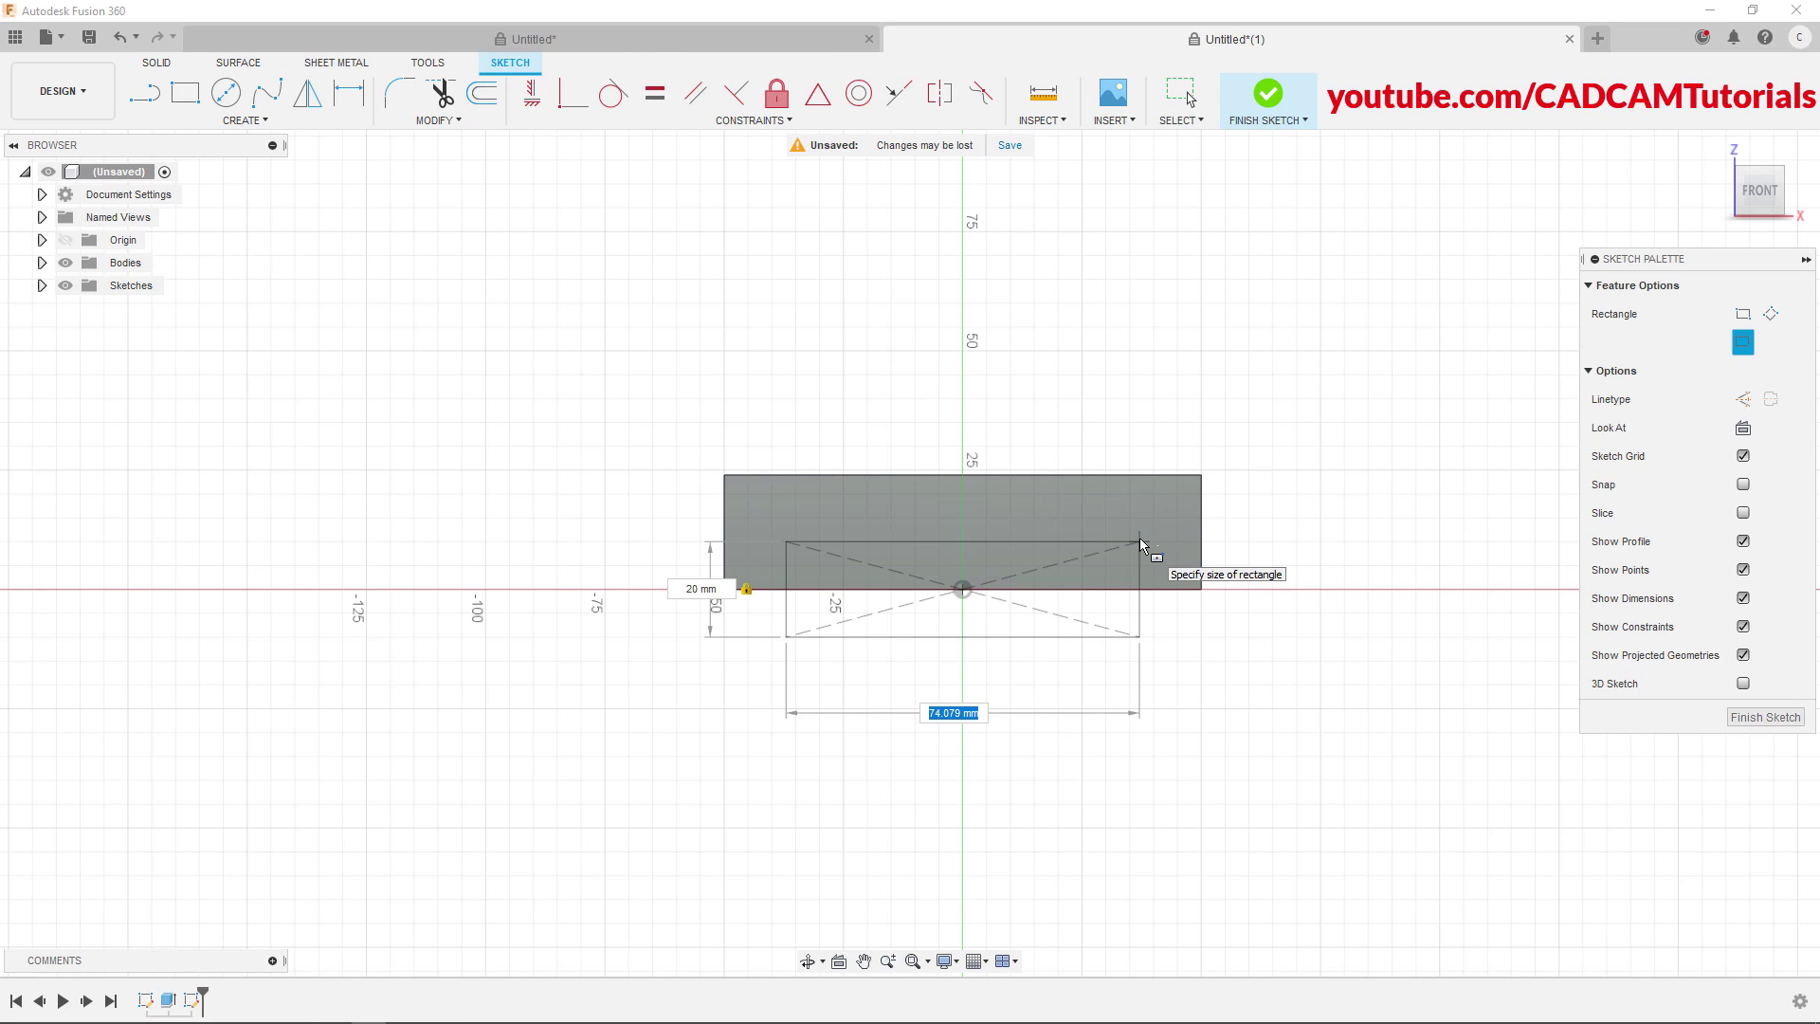
{"action": "type", "text": "52"}
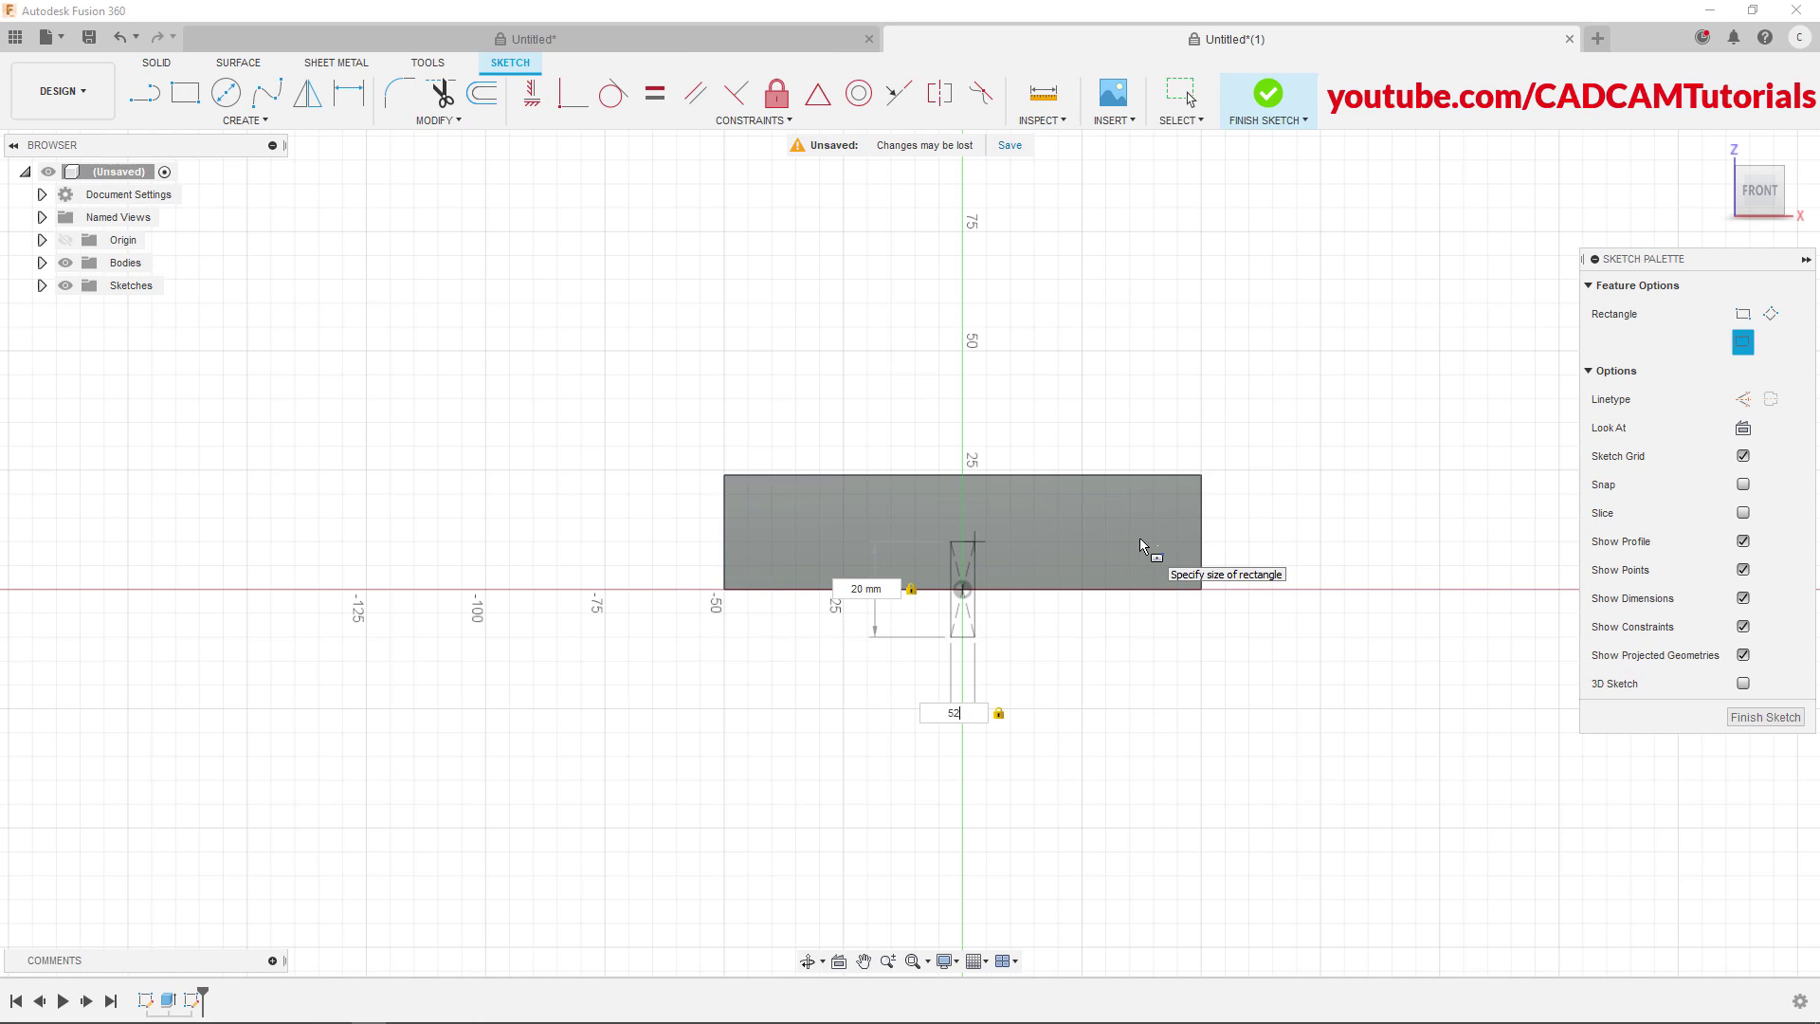
{"action": "key", "text": "Return"}
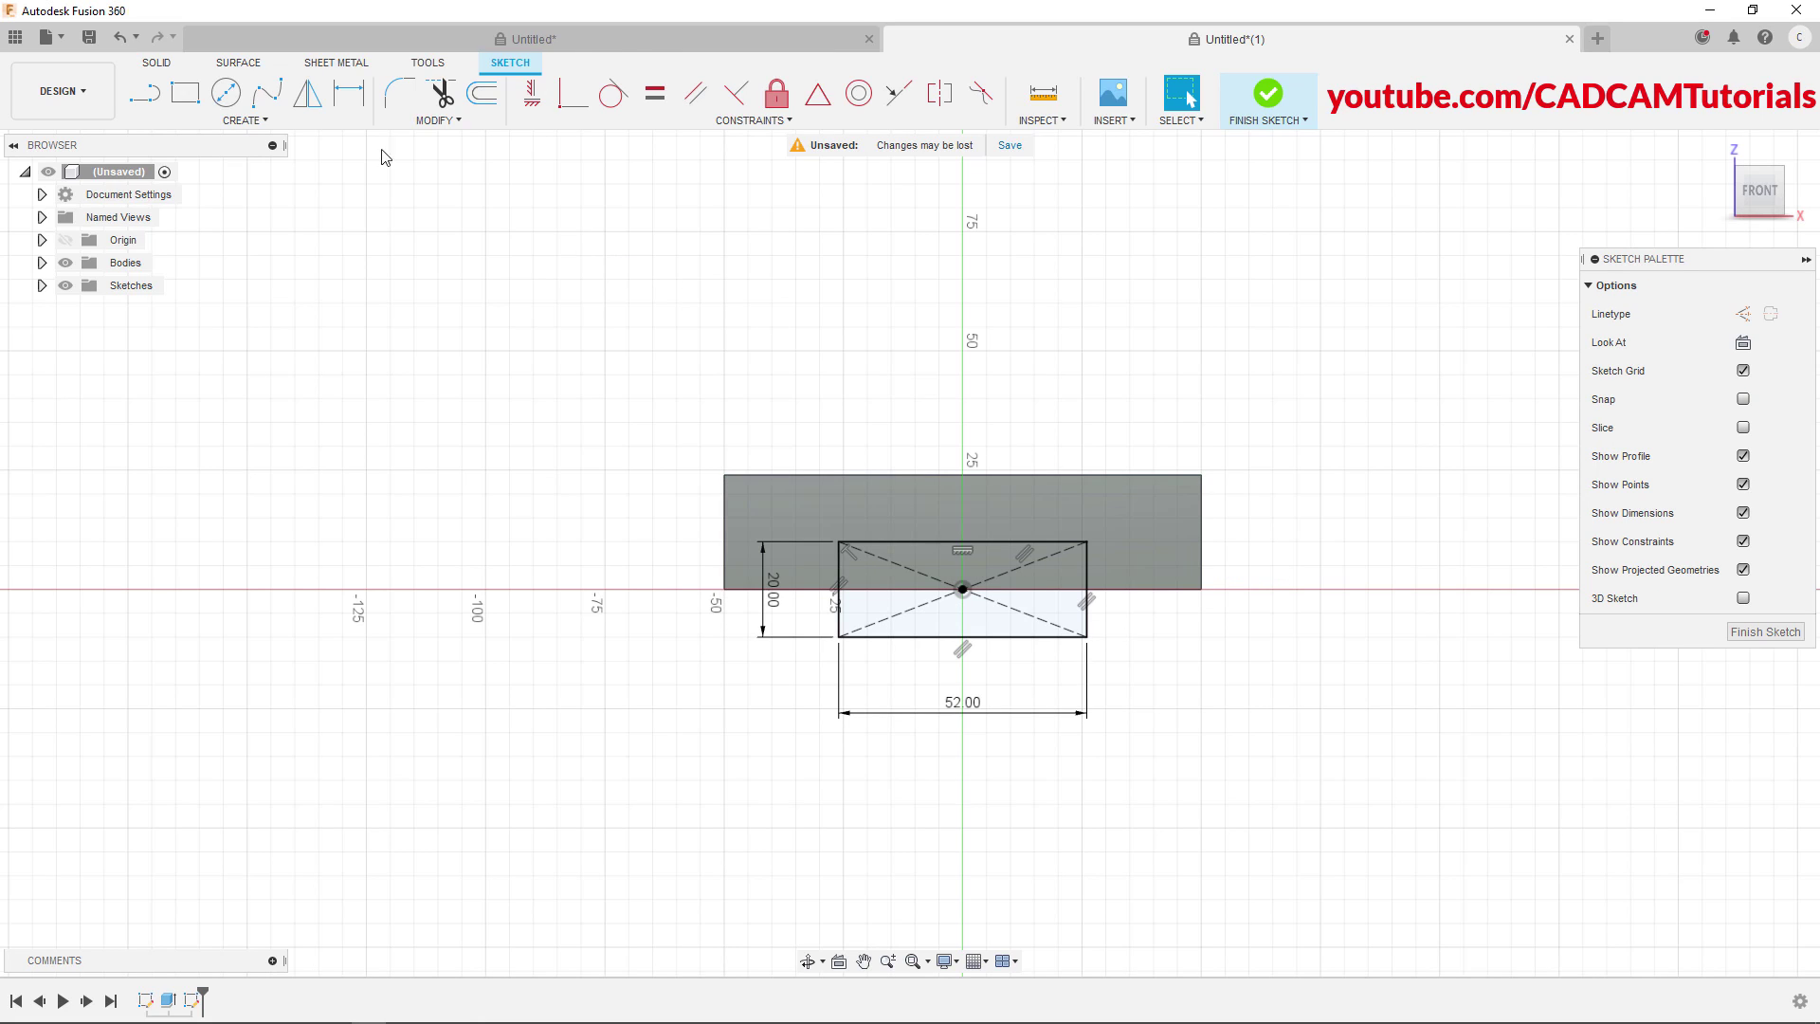
Add a 12 x 12 mm two-point rectangle inward from the end face's upper-left corner
{"action": "left_click", "coordinate": [178, 97]}
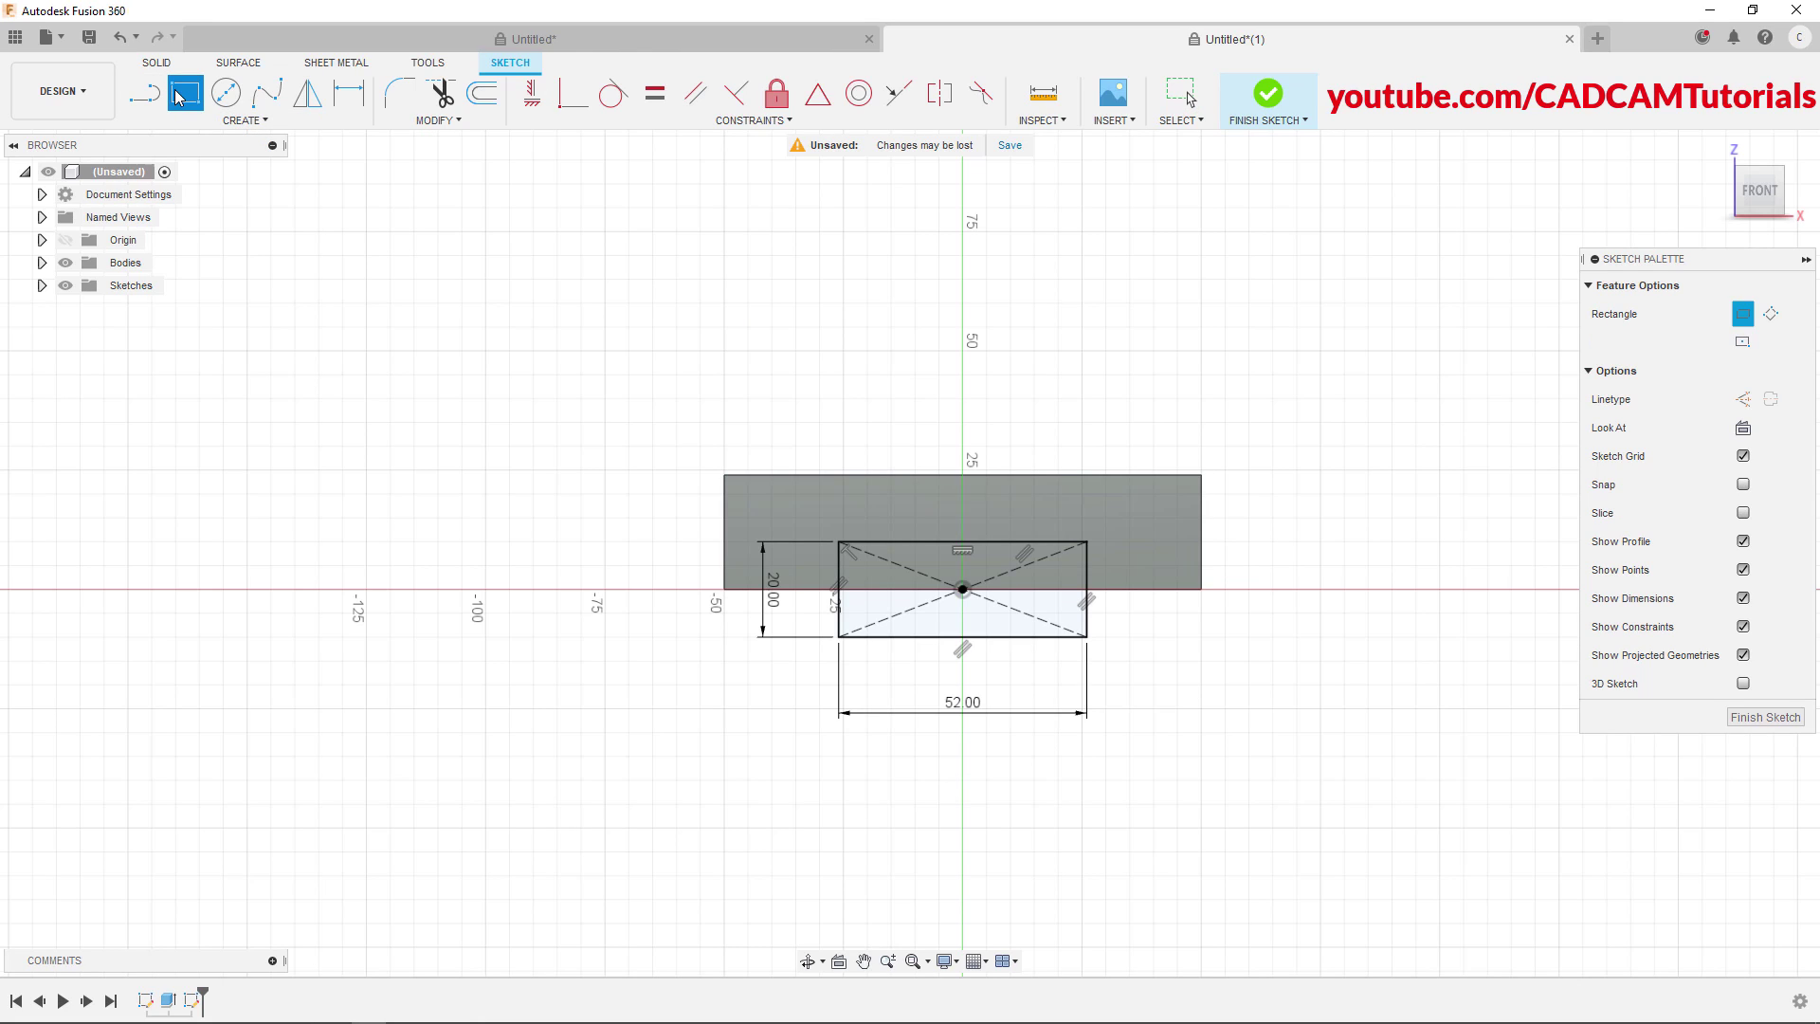
{"action": "left_click", "coordinate": [725, 475]}
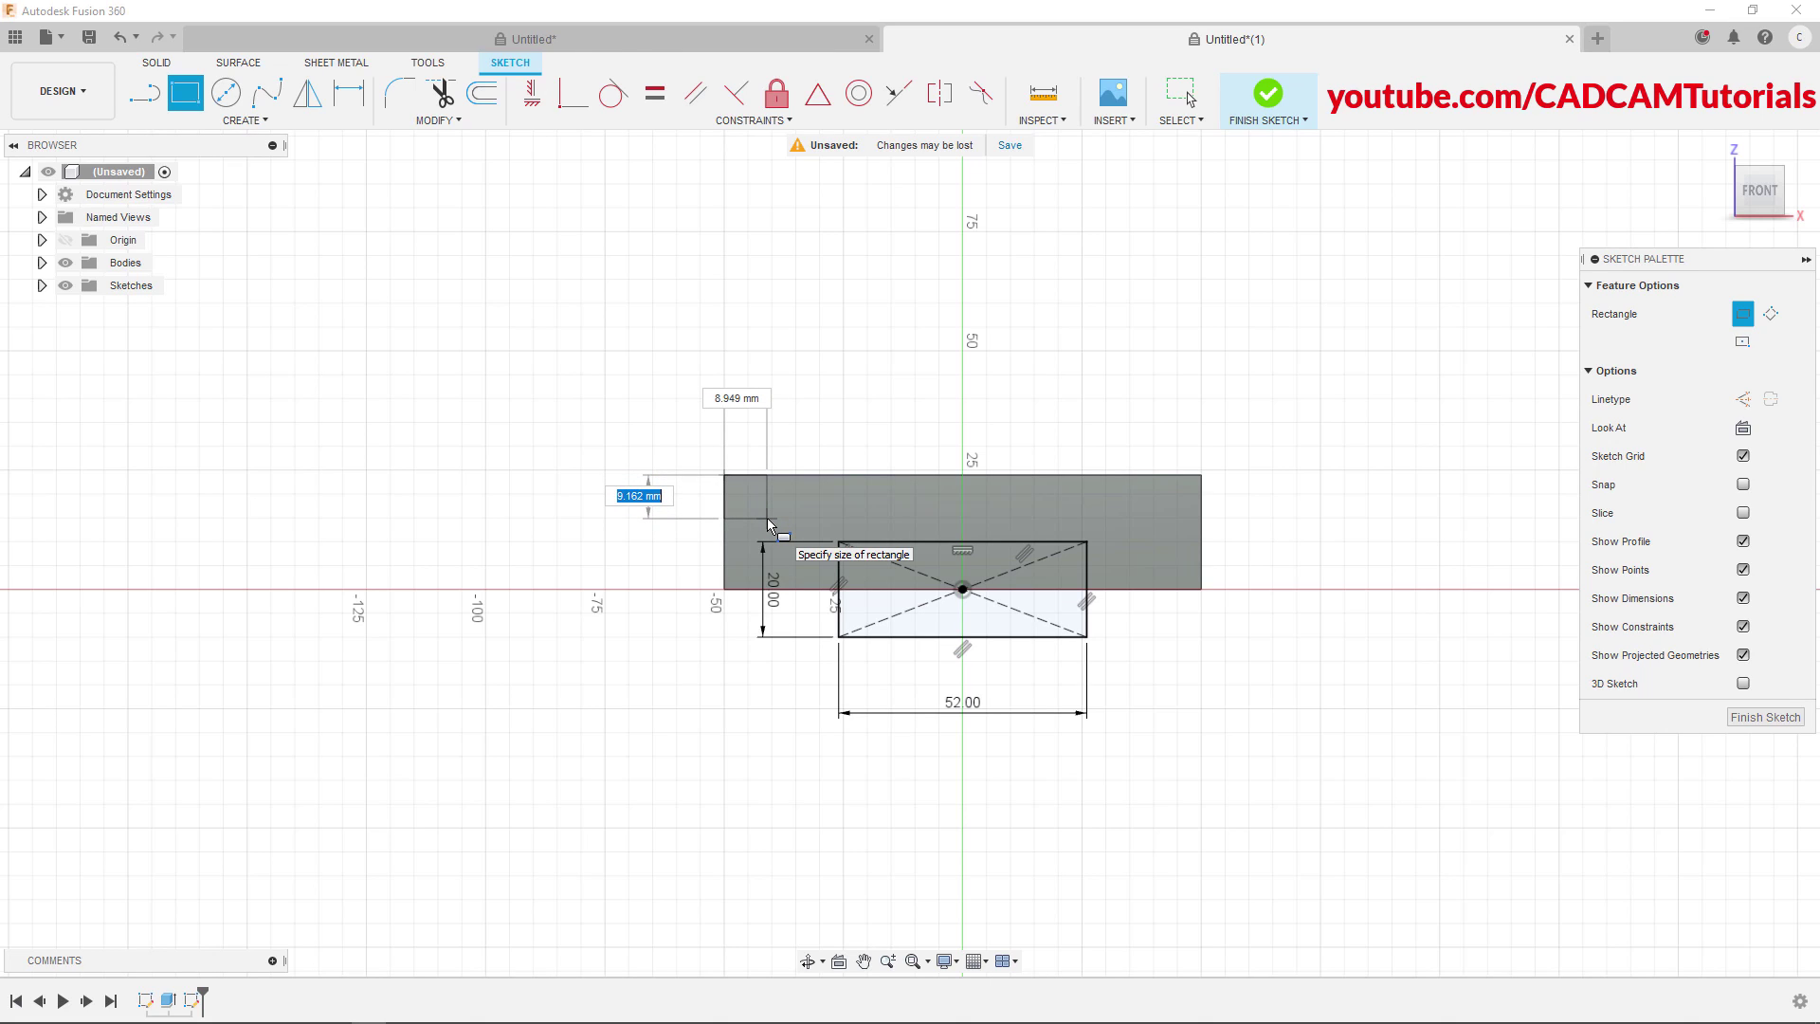
{"action": "type", "text": "12"}
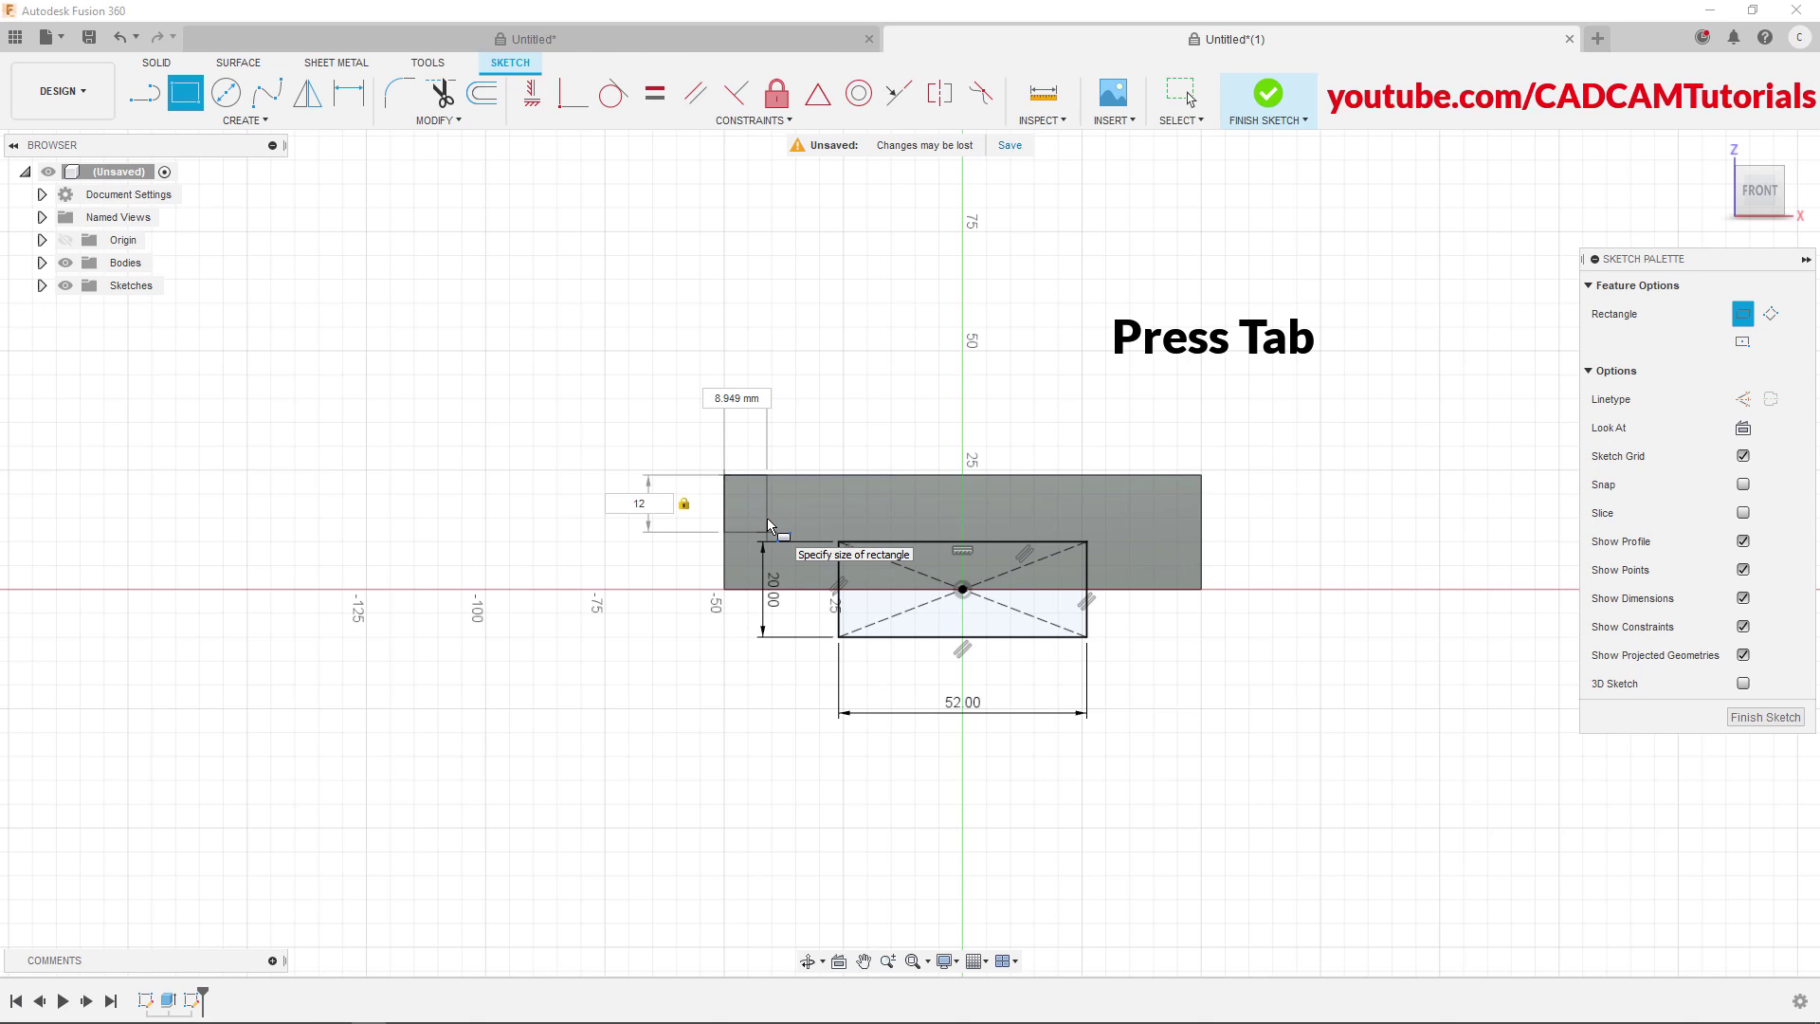
{"action": "key", "text": "Tab"}
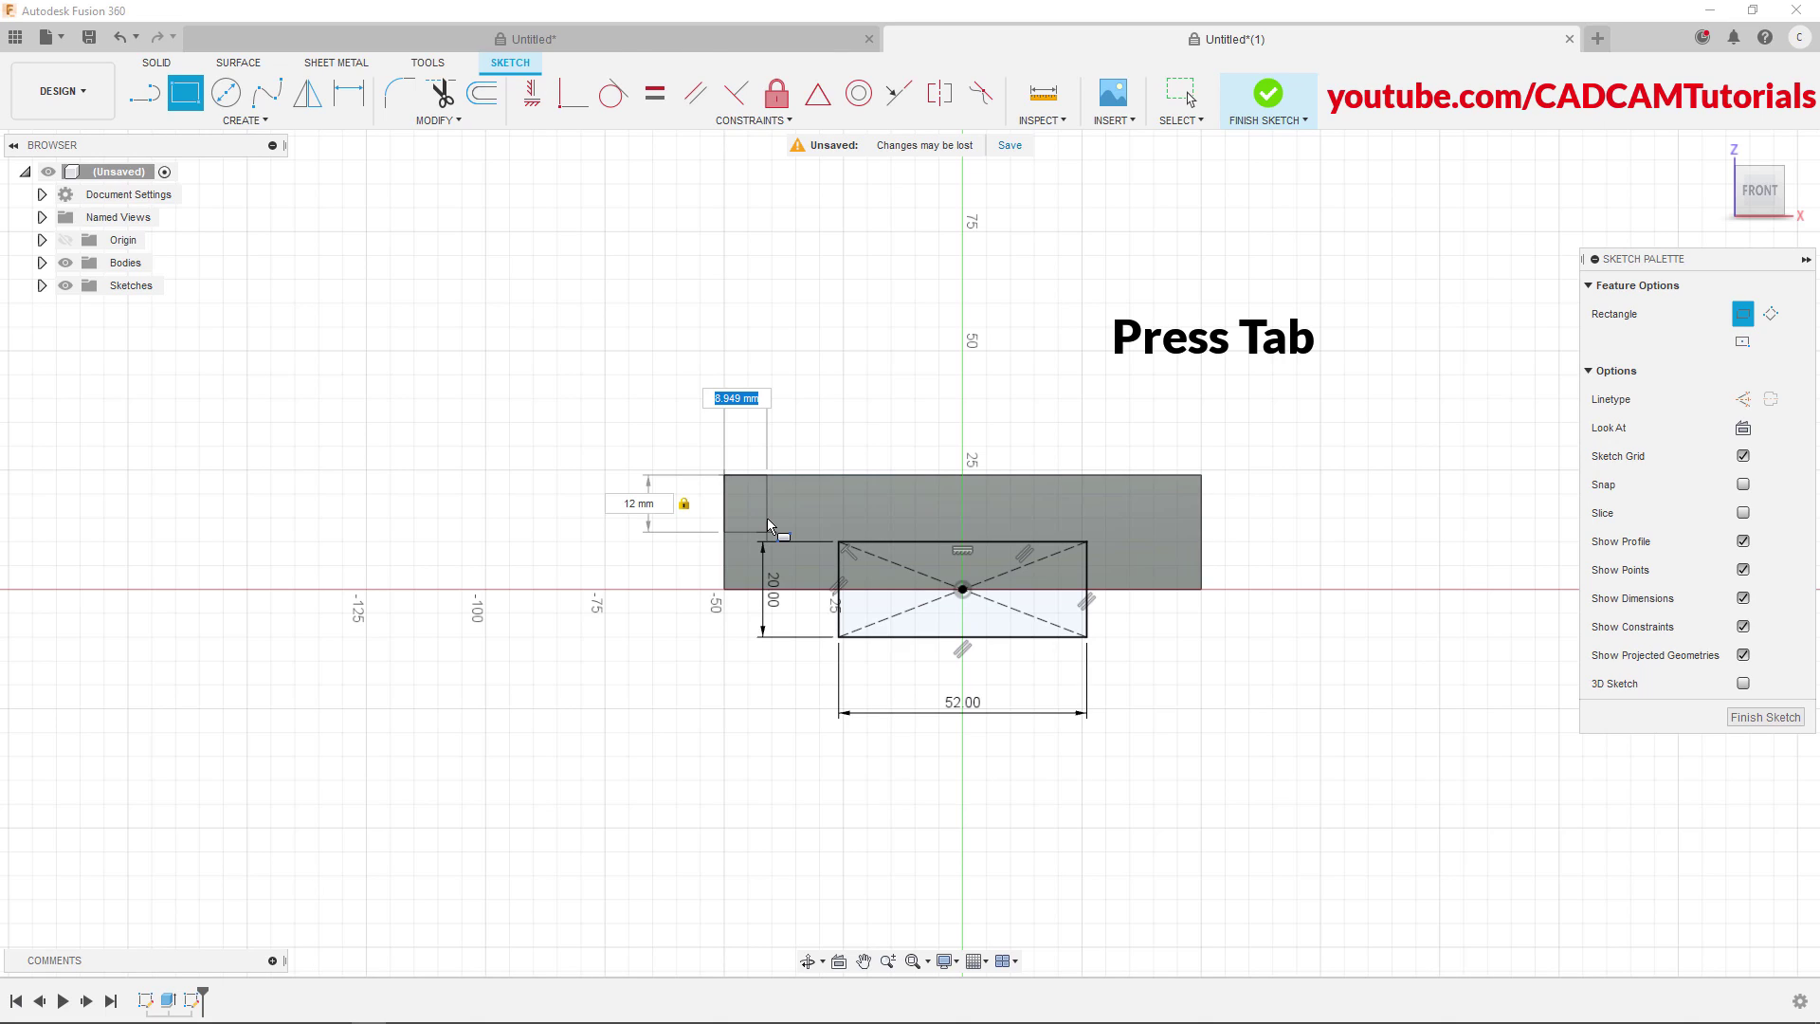
{"action": "type", "text": "12"}
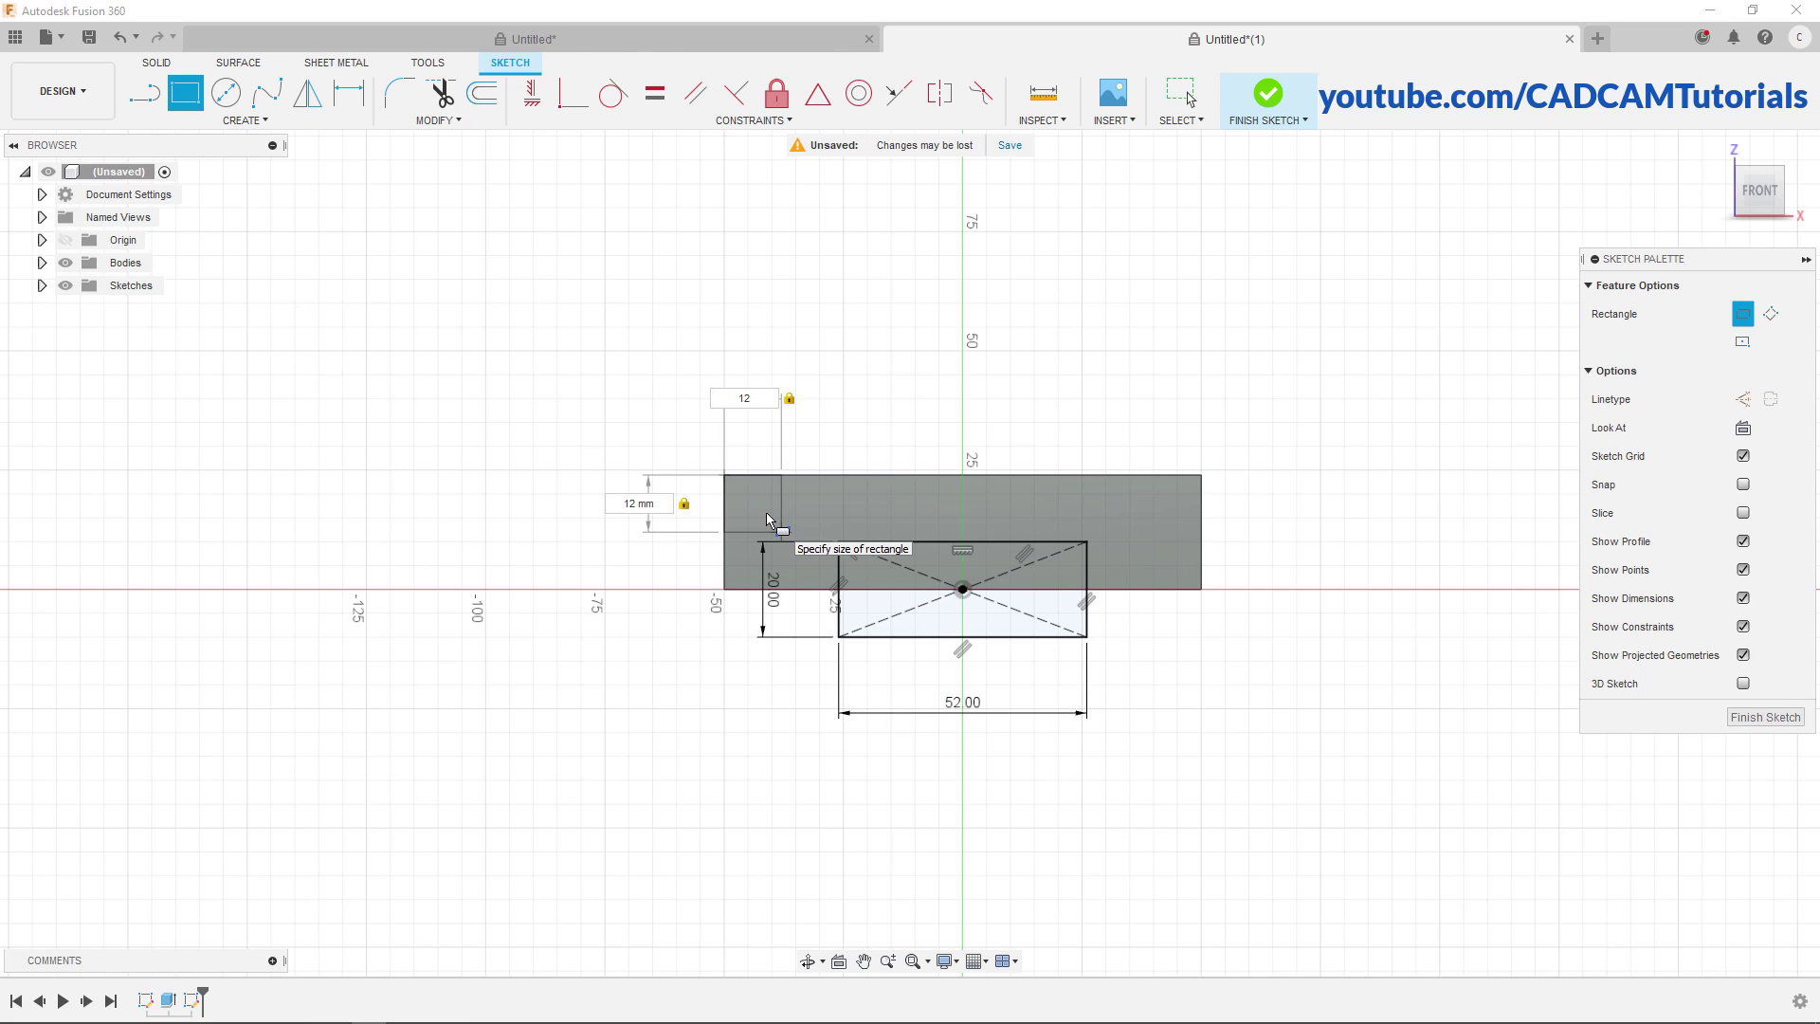
{"action": "key", "text": "Return"}
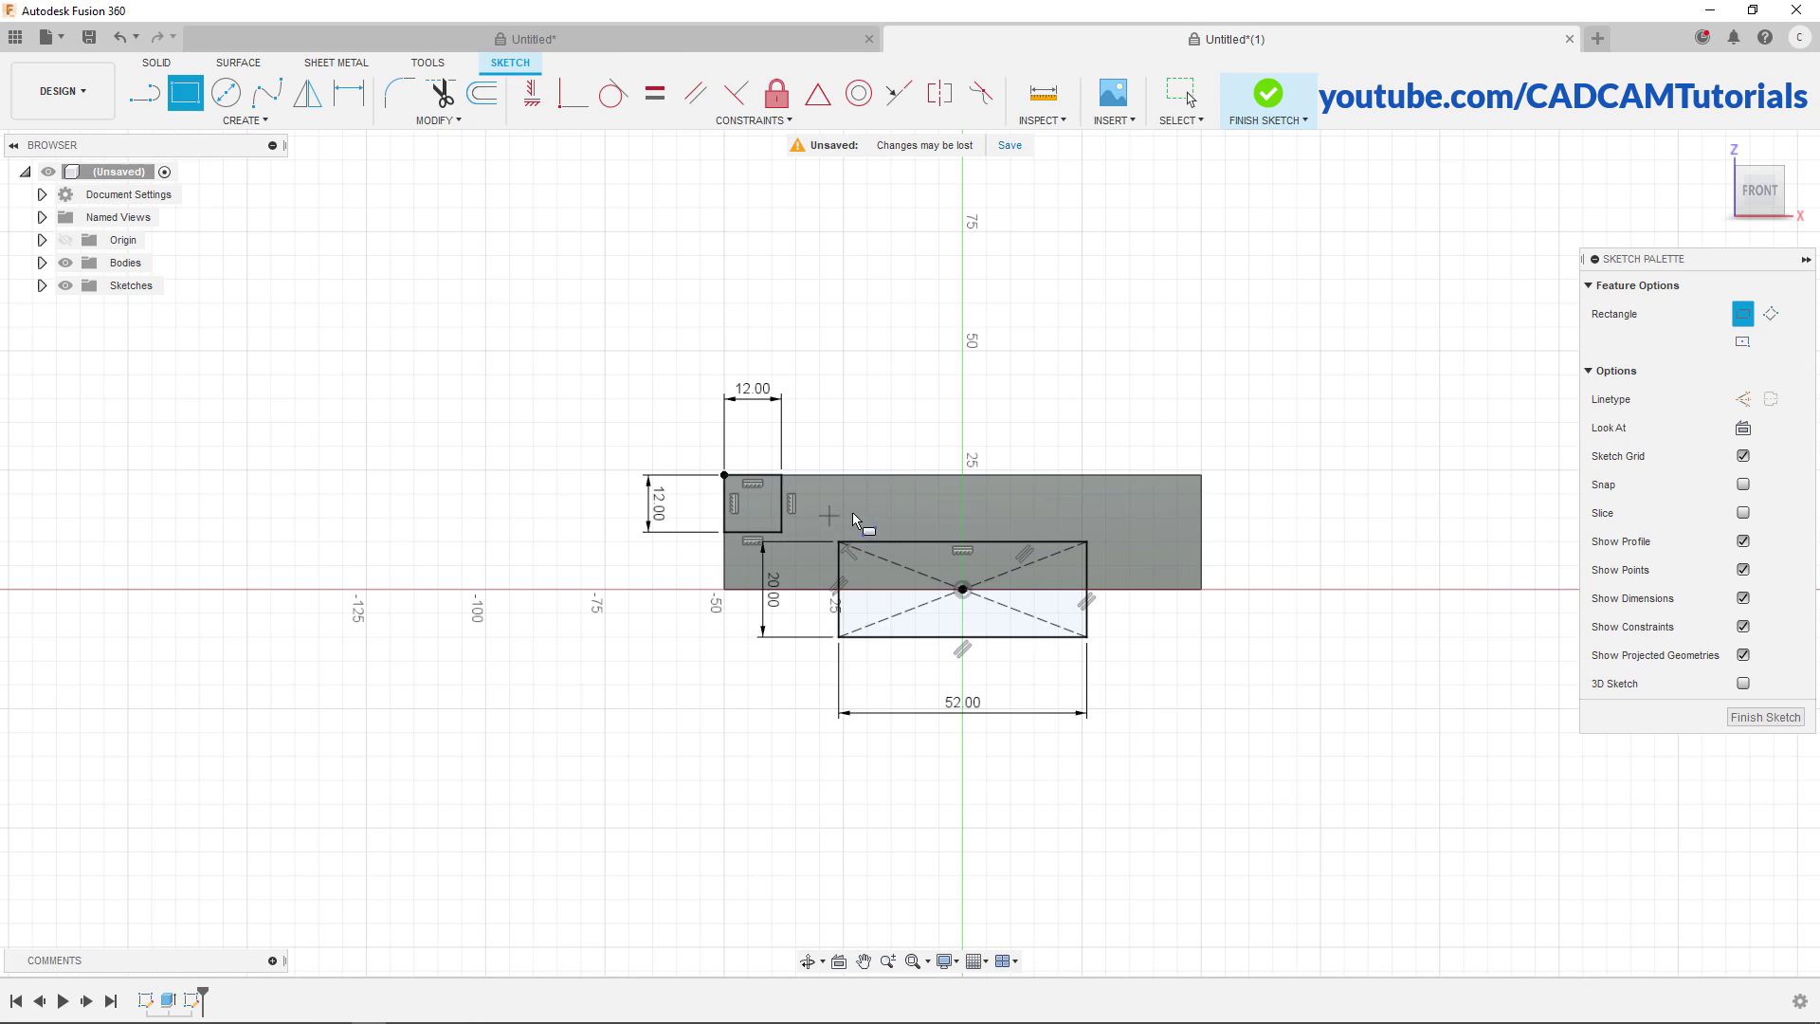
Draw a matching 12 x 12 mm rectangle inward from the end face's upper-right corner
{"action": "left_click", "coordinate": [1201, 475]}
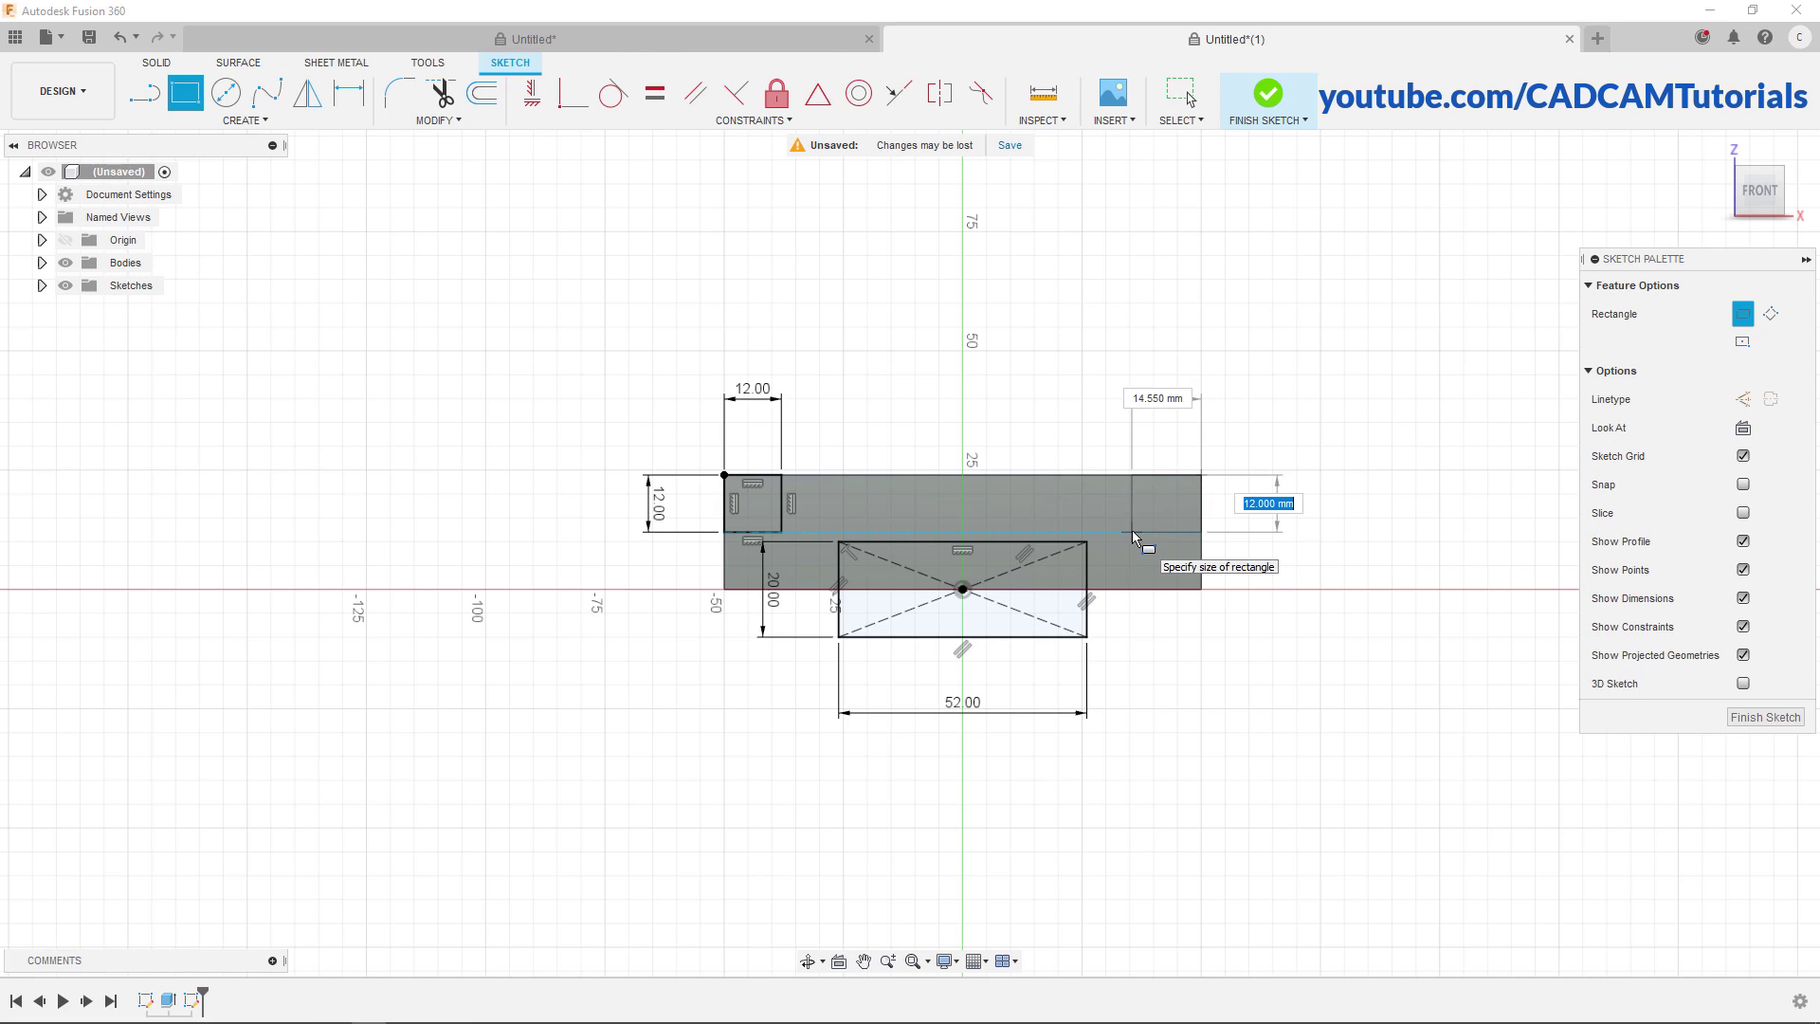
{"action": "key", "text": "Tab"}
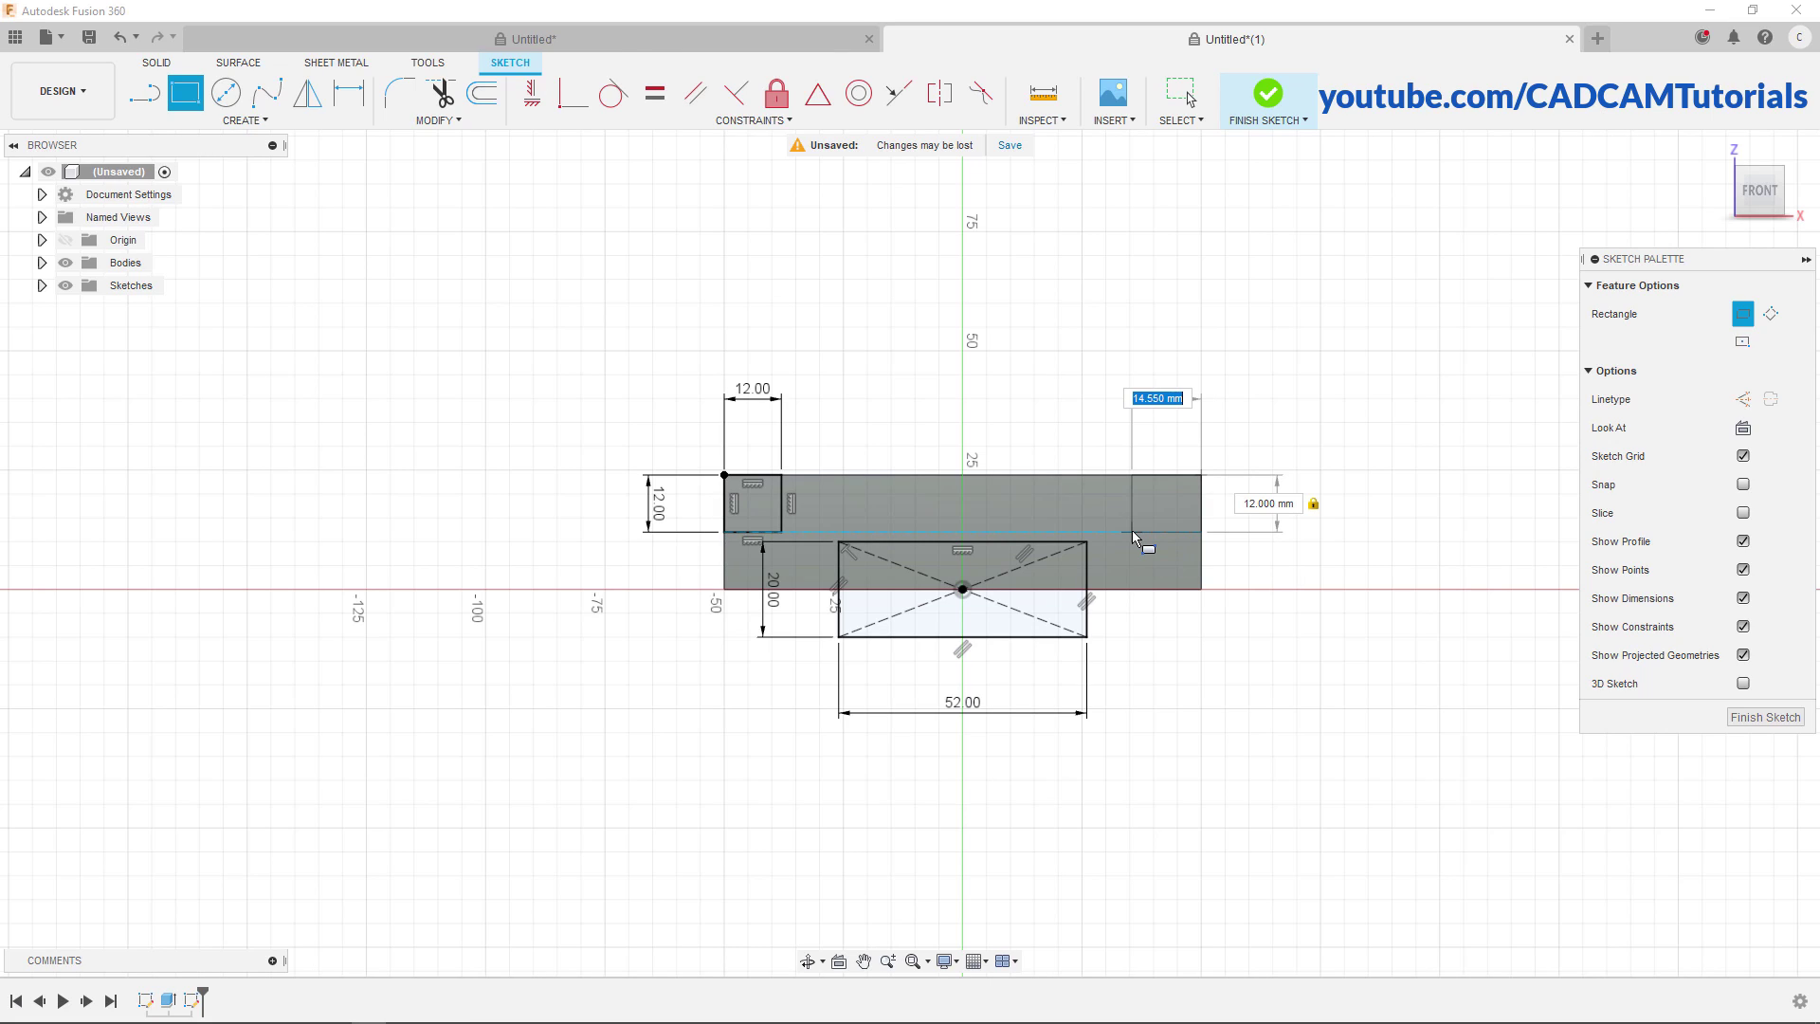
{"action": "type", "text": "1"}
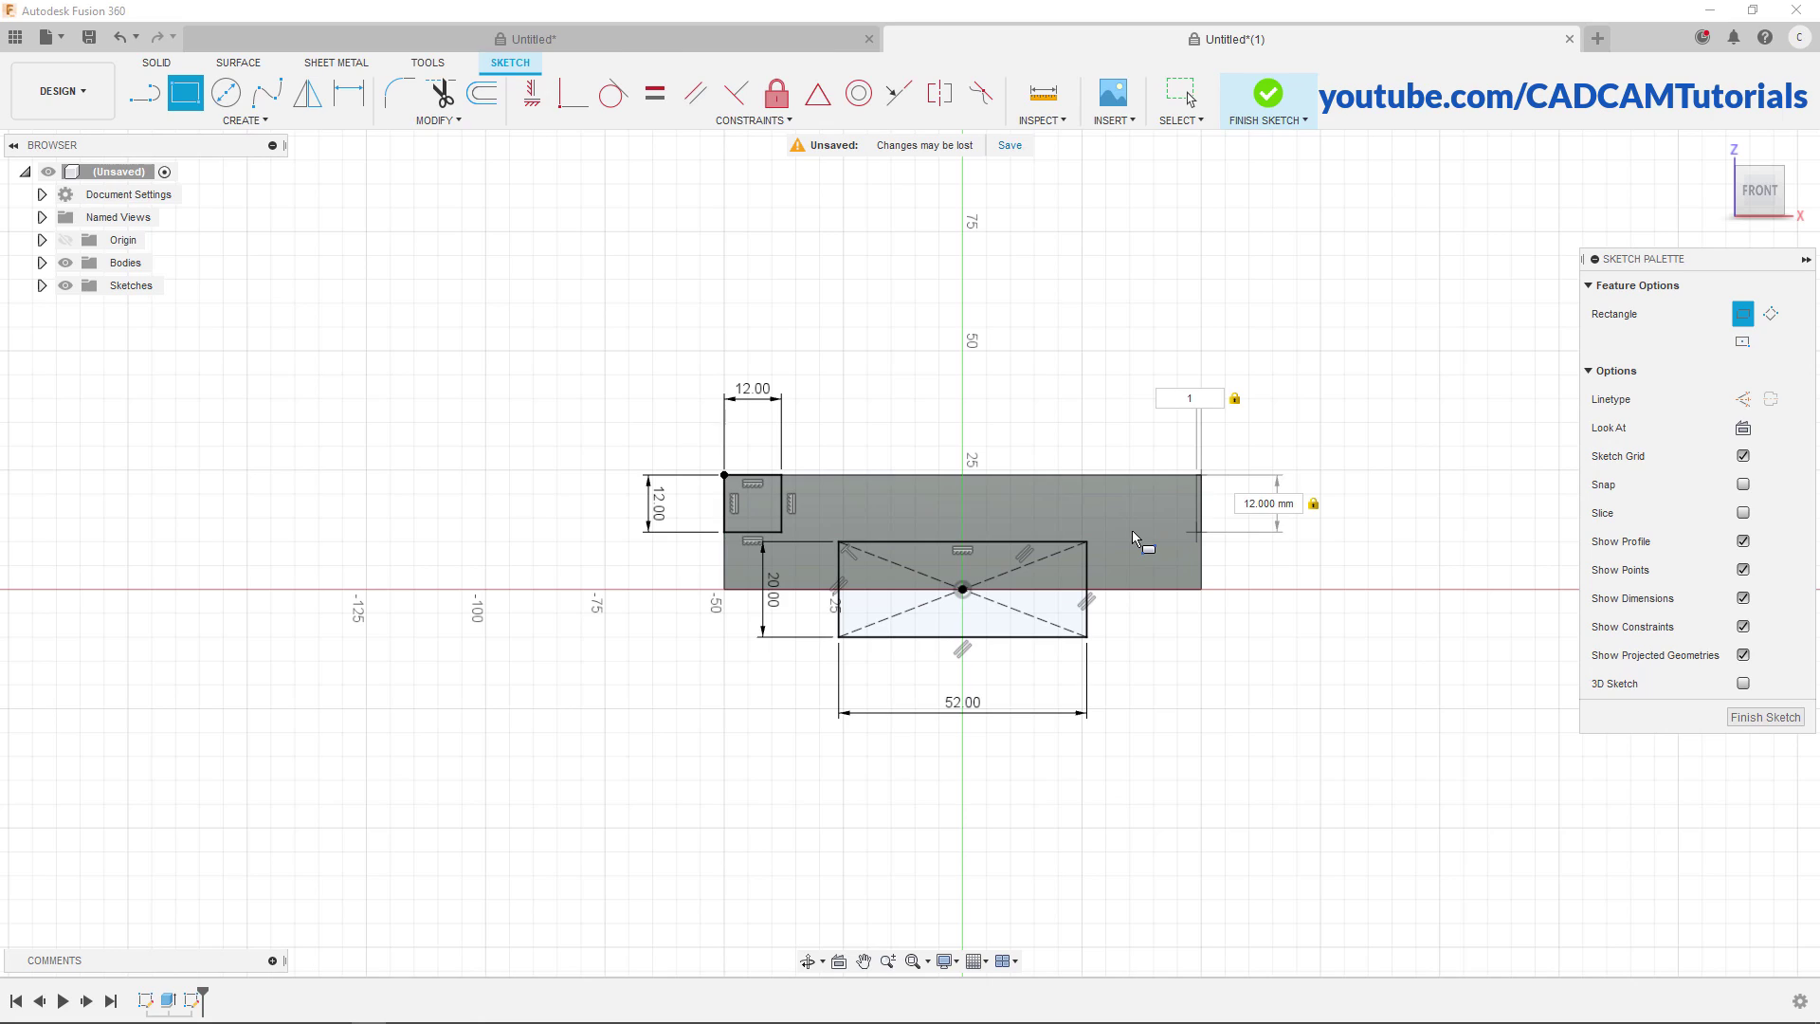
{"action": "type", "text": "2"}
{"action": "key", "text": "Return"}
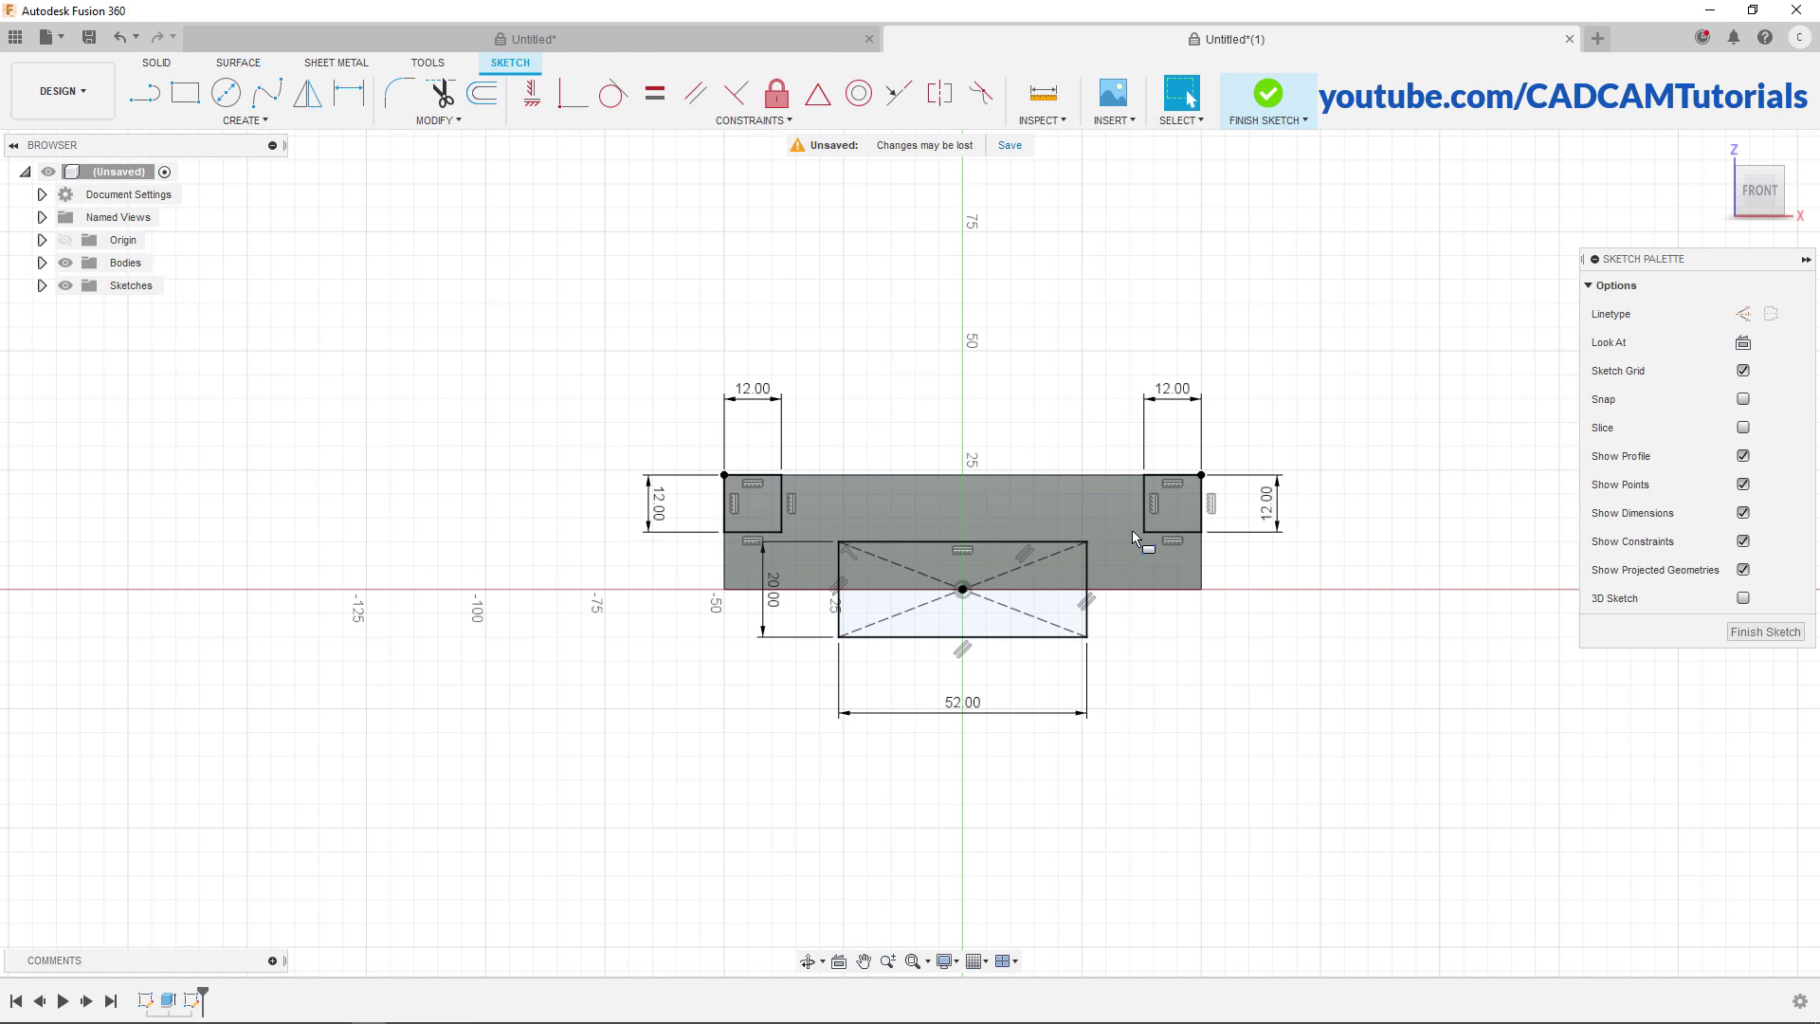
Cut both corner squares and the bottom slot profile through the block's full length with Press Pull, extent All, direction flipped
{"action": "right_click", "coordinate": [1232, 300]}
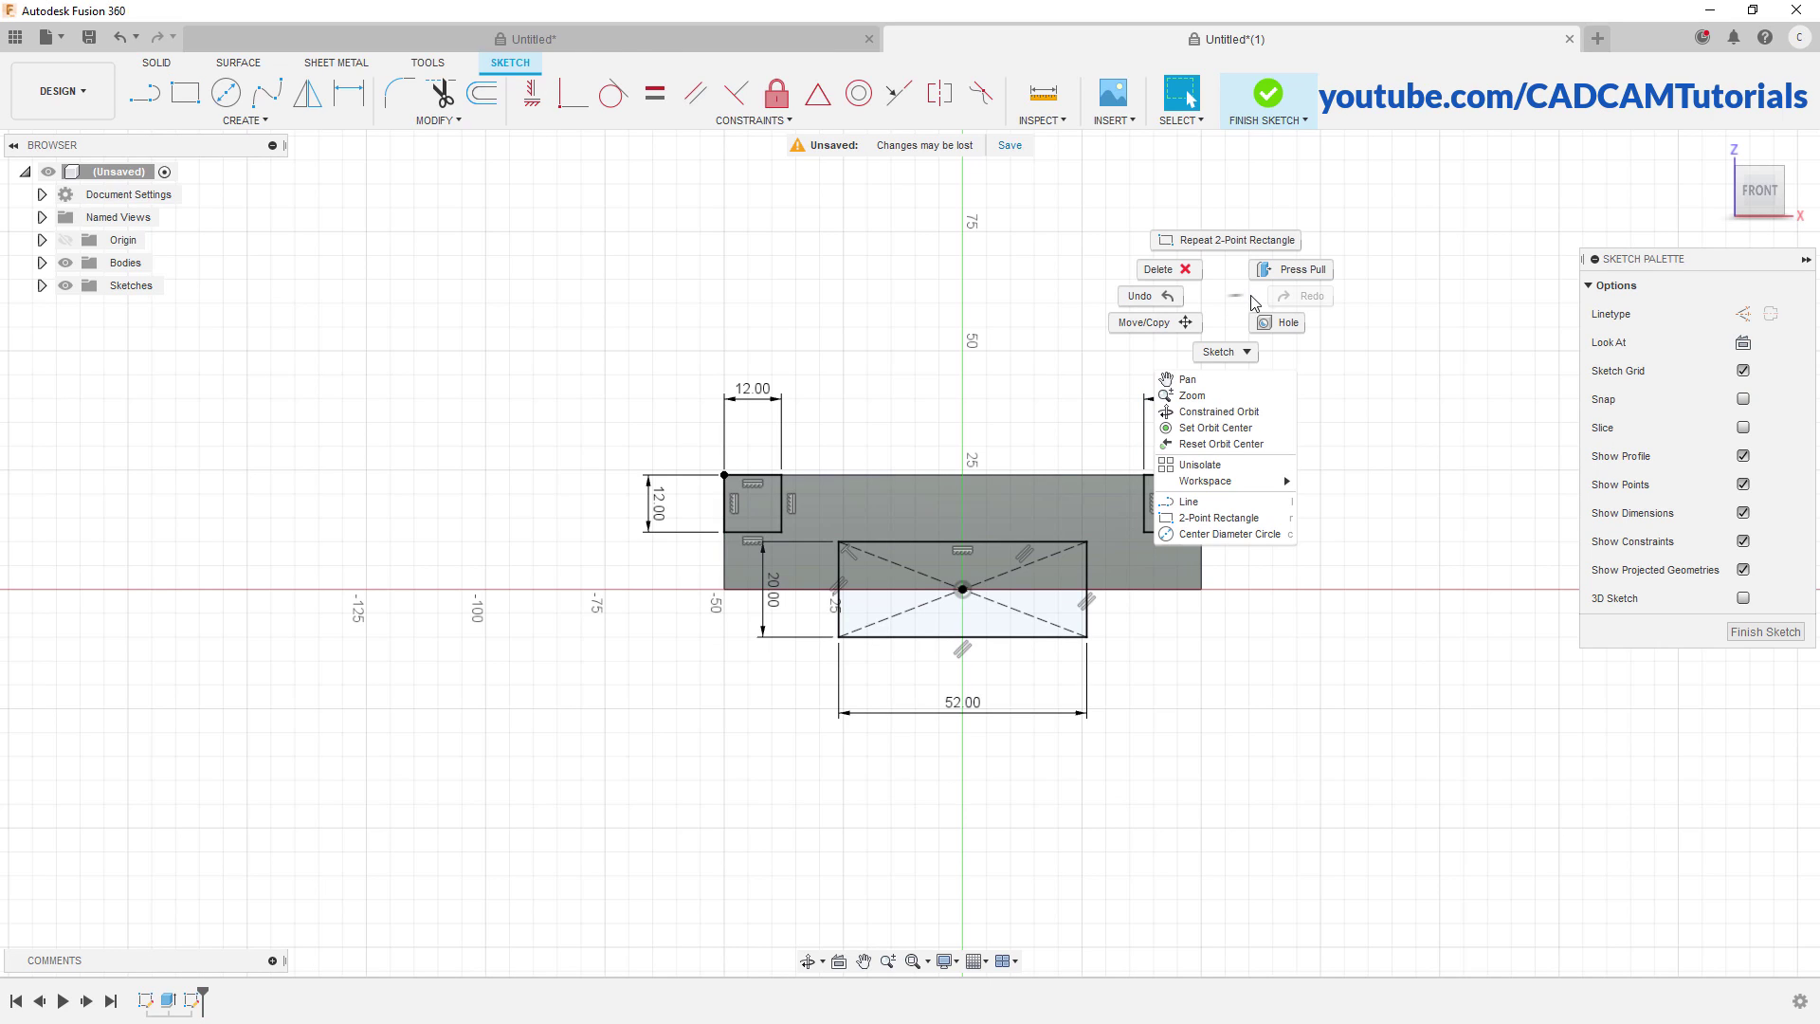
{"action": "left_click", "coordinate": [1295, 273]}
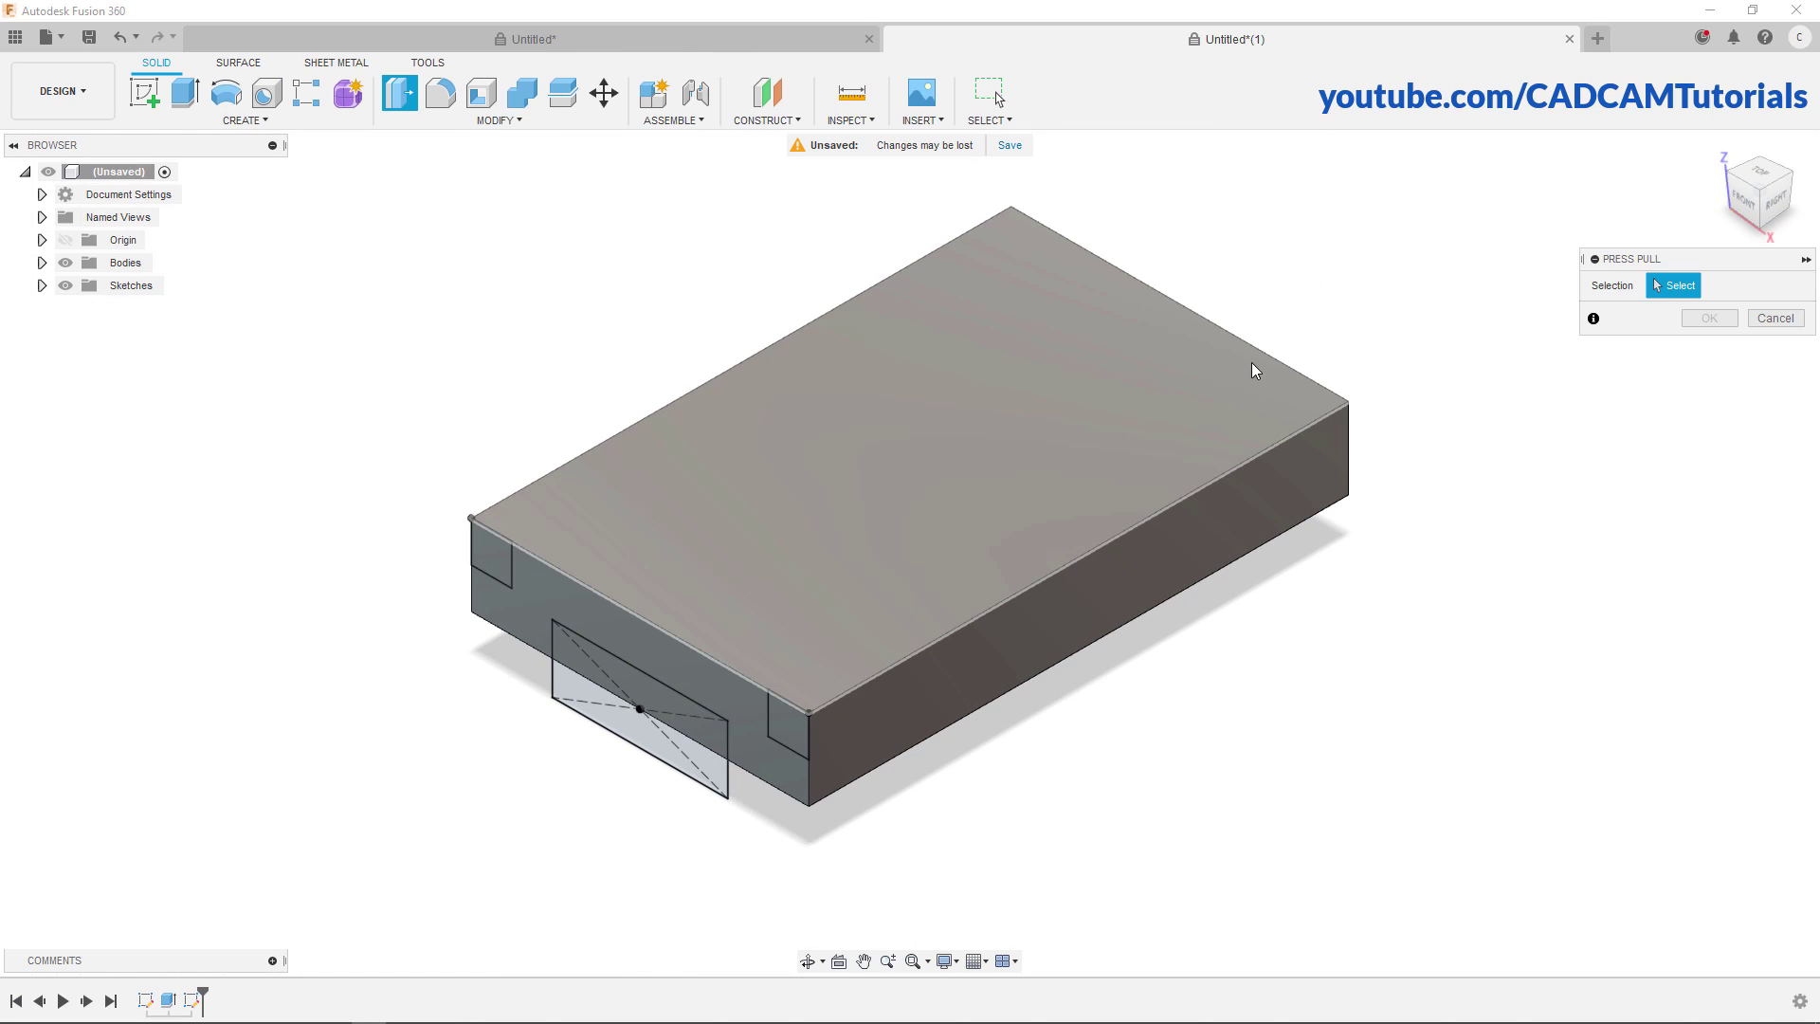
{"action": "left_click", "coordinate": [645, 688]}
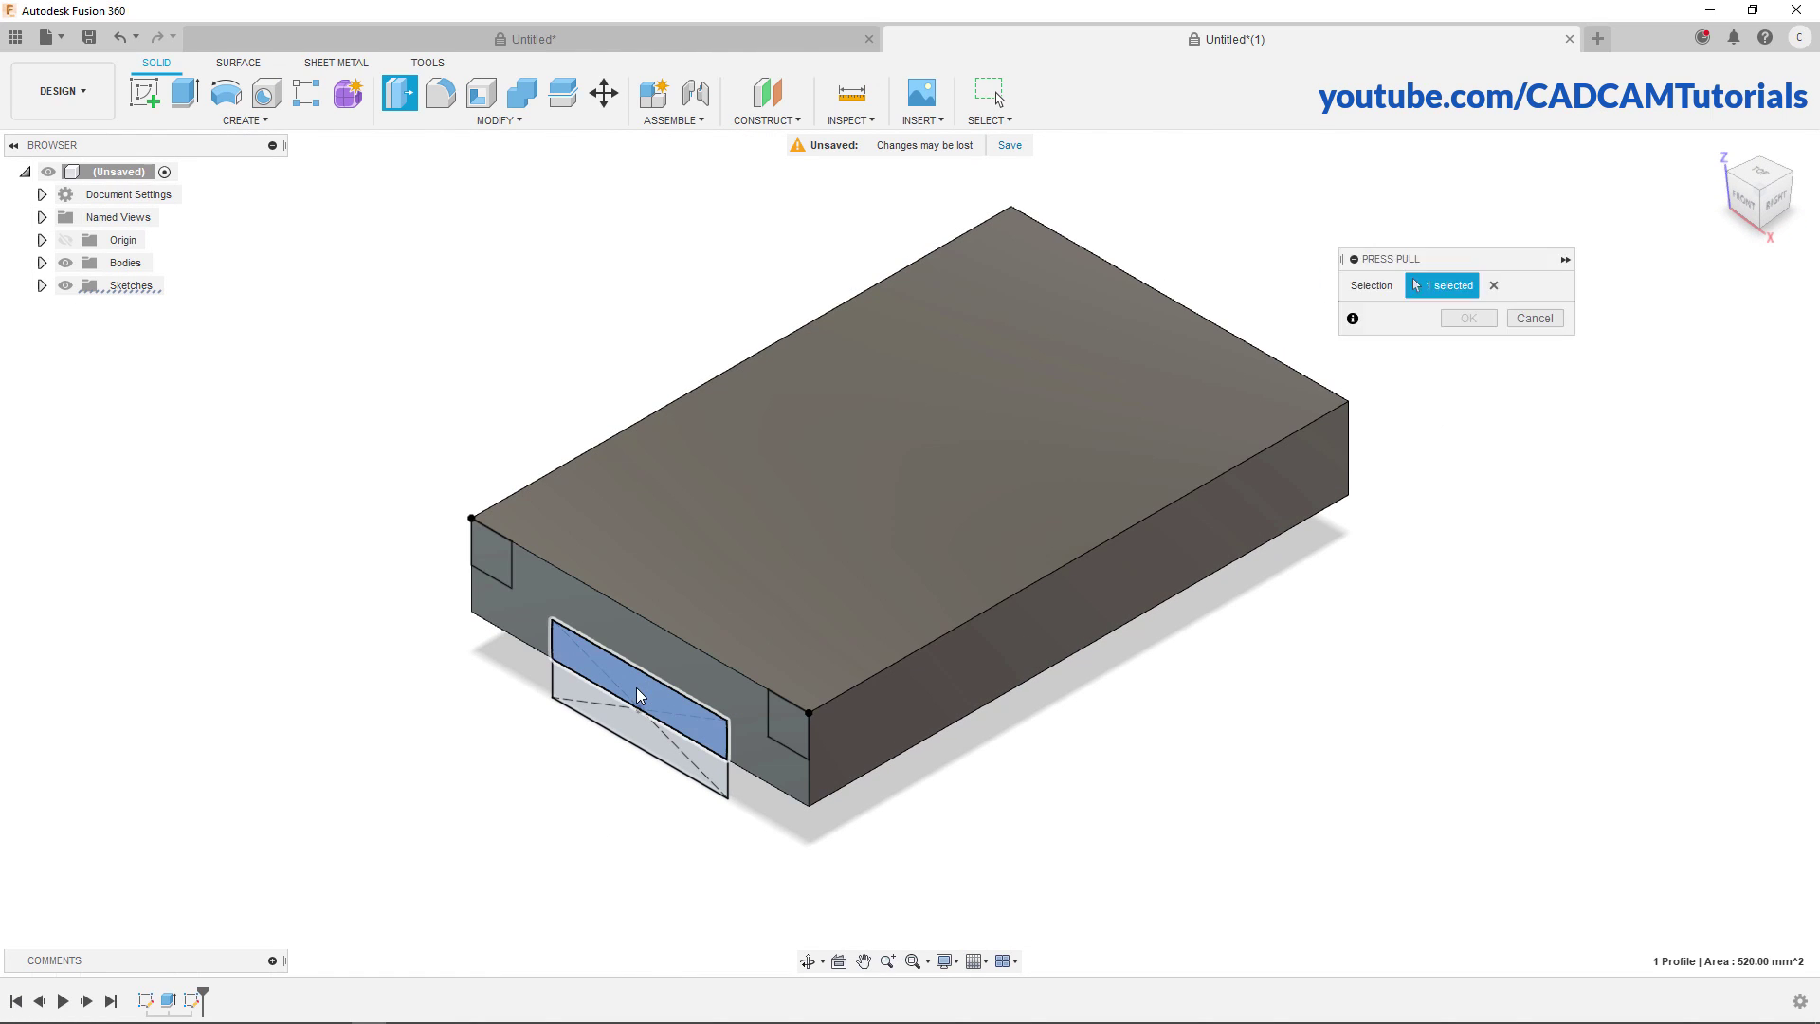
{"action": "left_click", "coordinate": [491, 557]}
{"action": "left_click", "coordinate": [802, 730]}
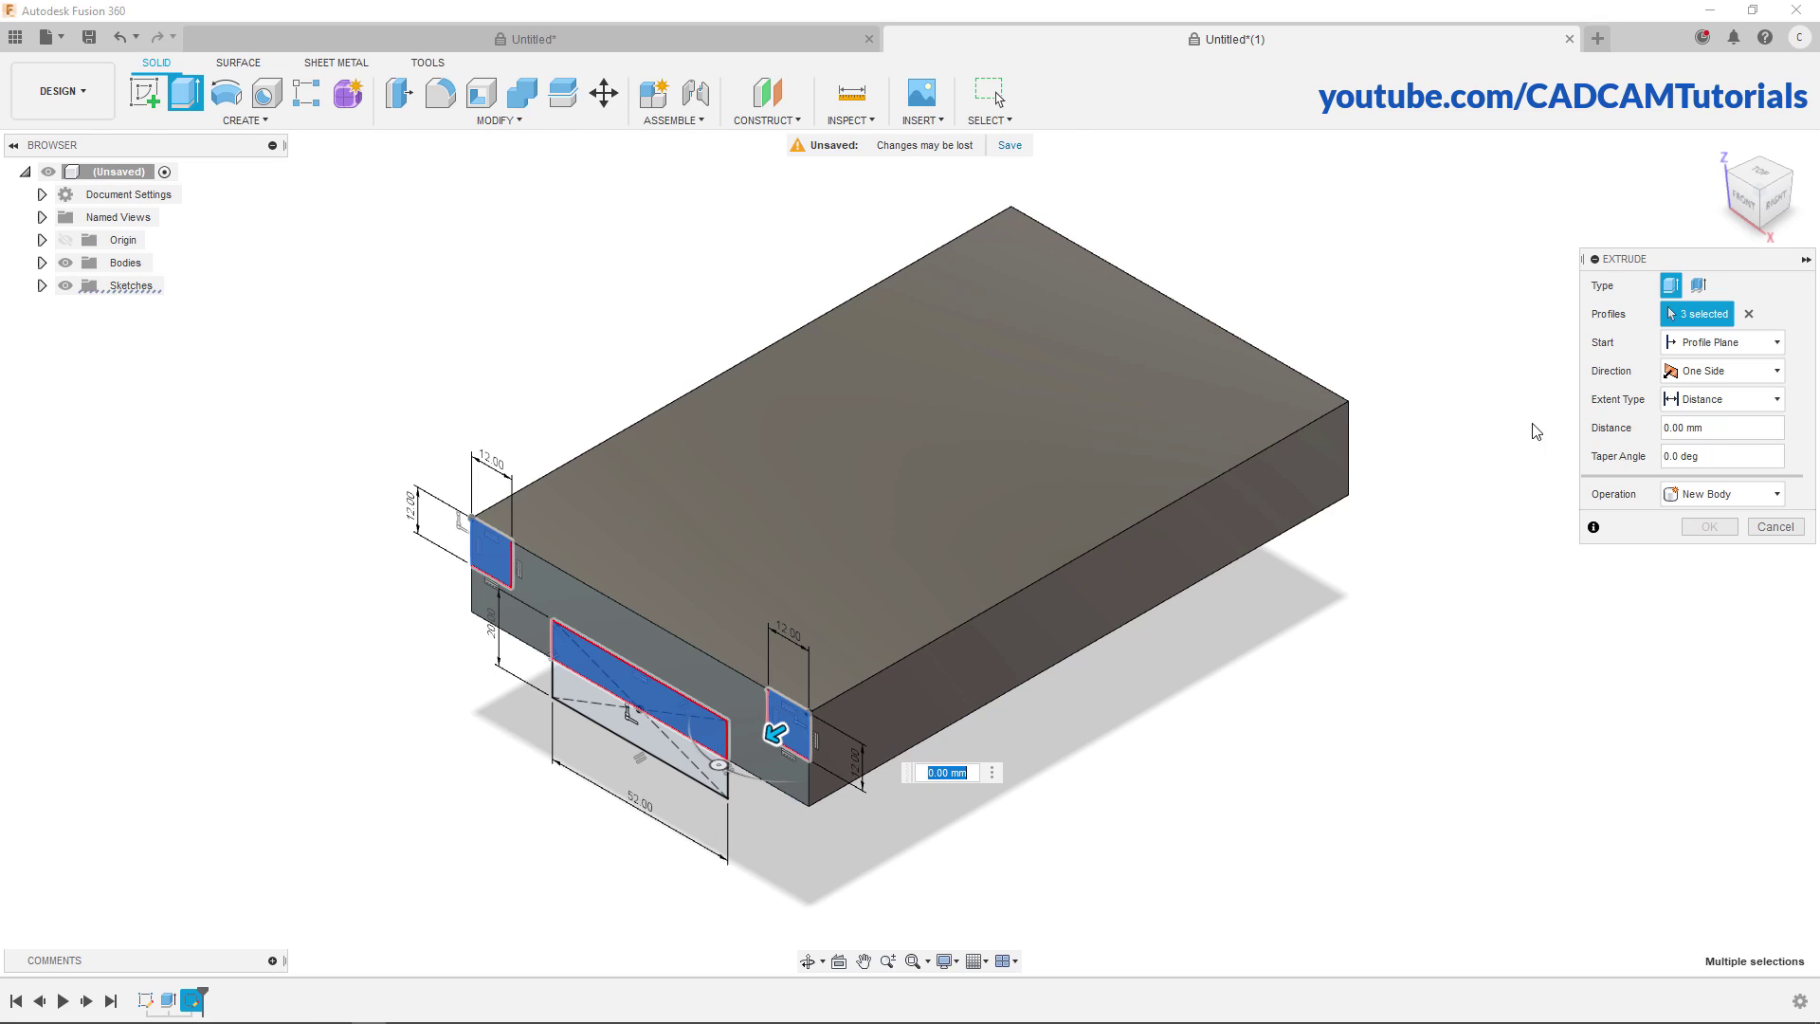
{"action": "left_click", "coordinate": [1765, 409]}
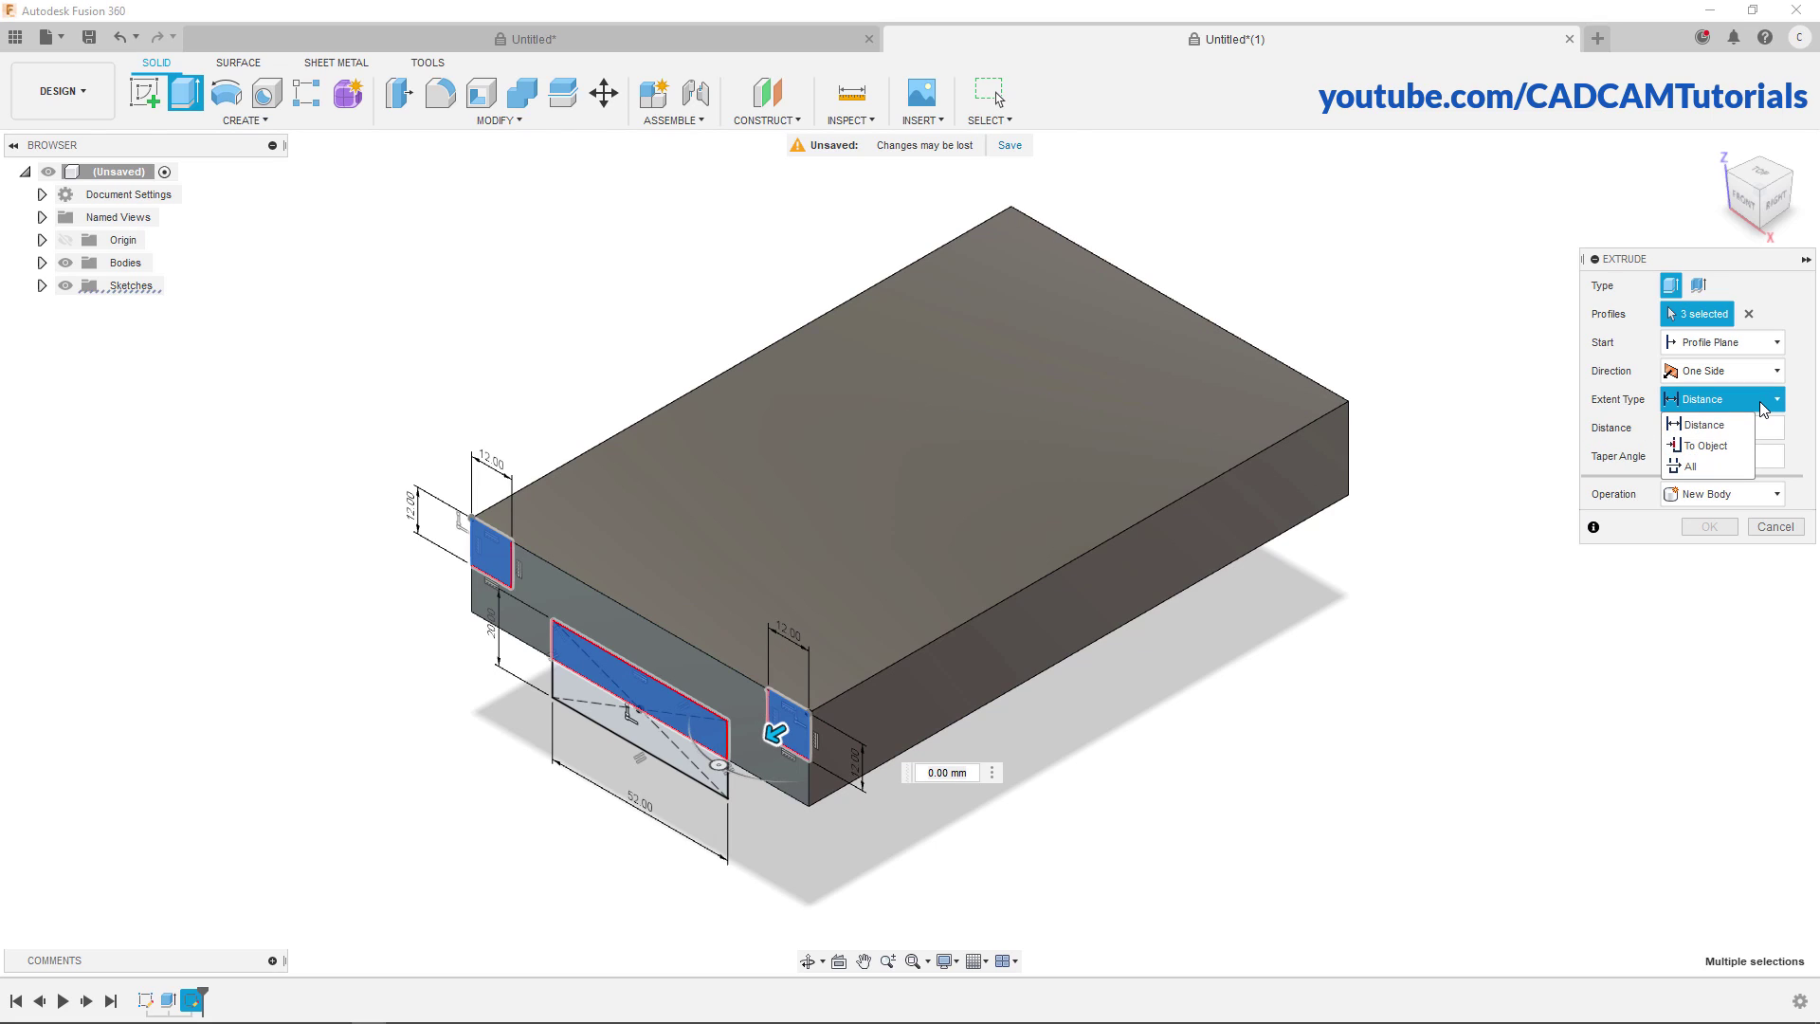
{"action": "left_click", "coordinate": [1705, 470]}
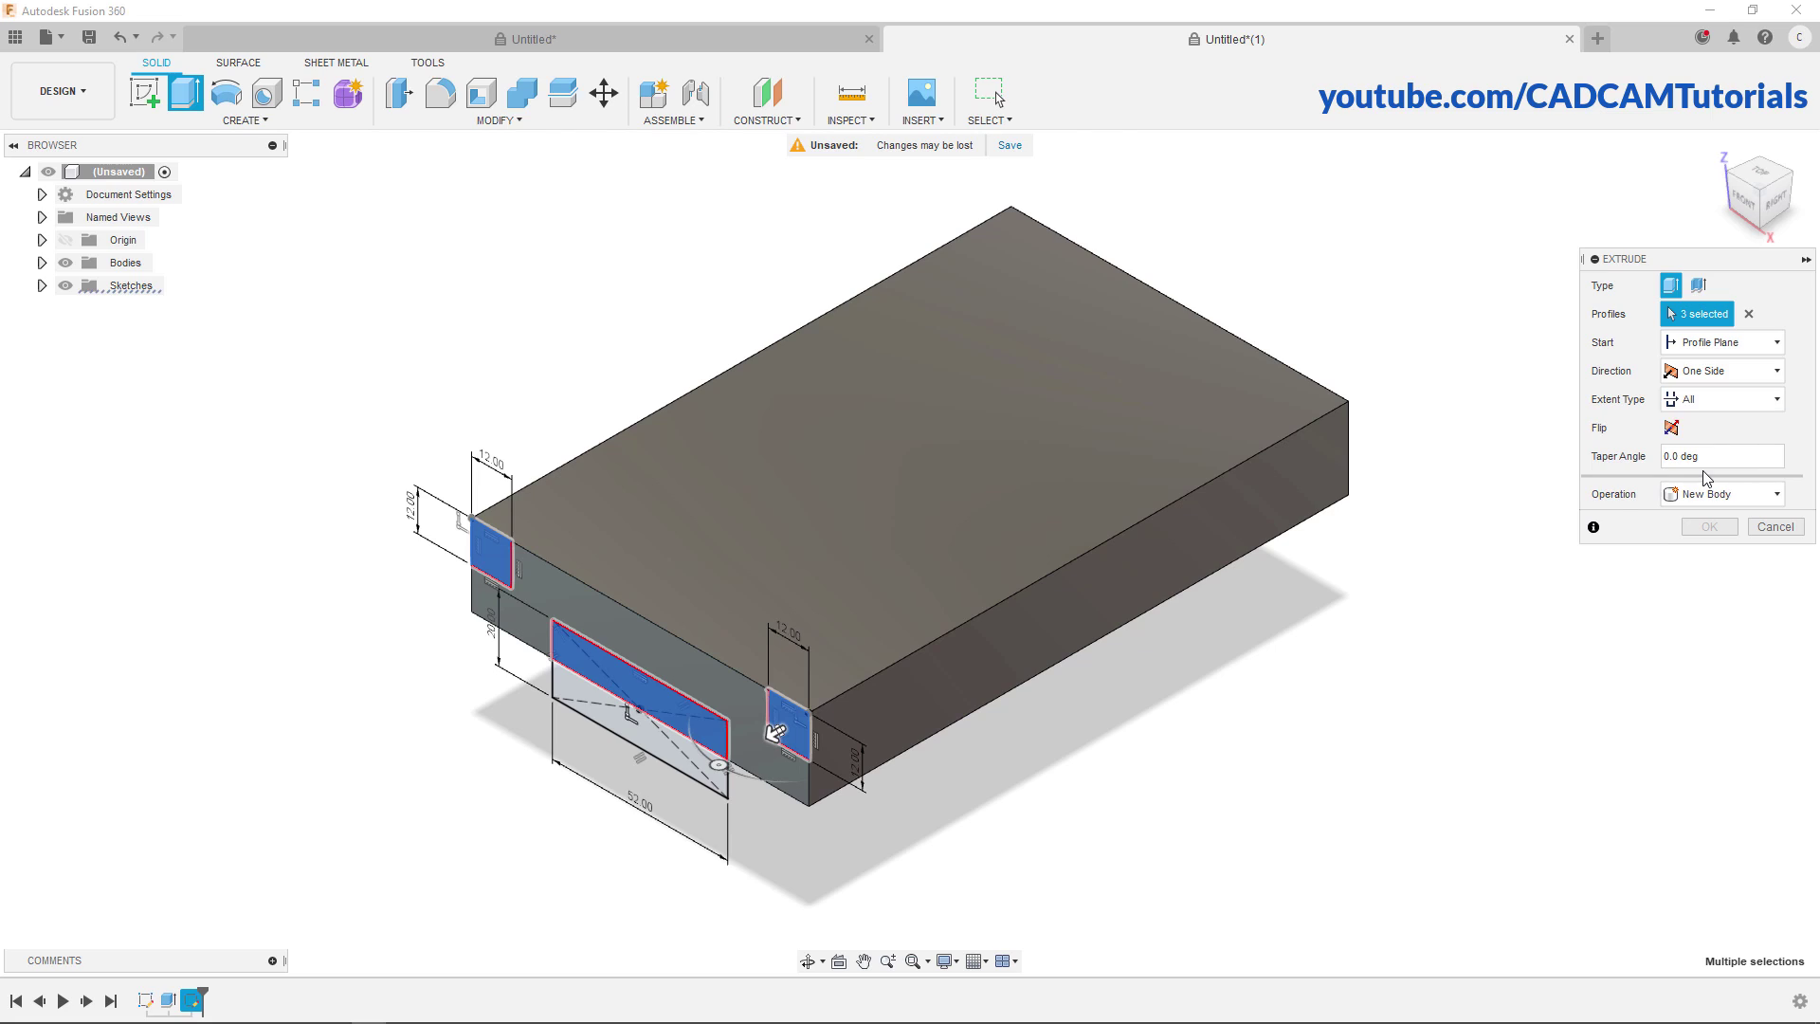
{"action": "left_click", "coordinate": [1672, 428]}
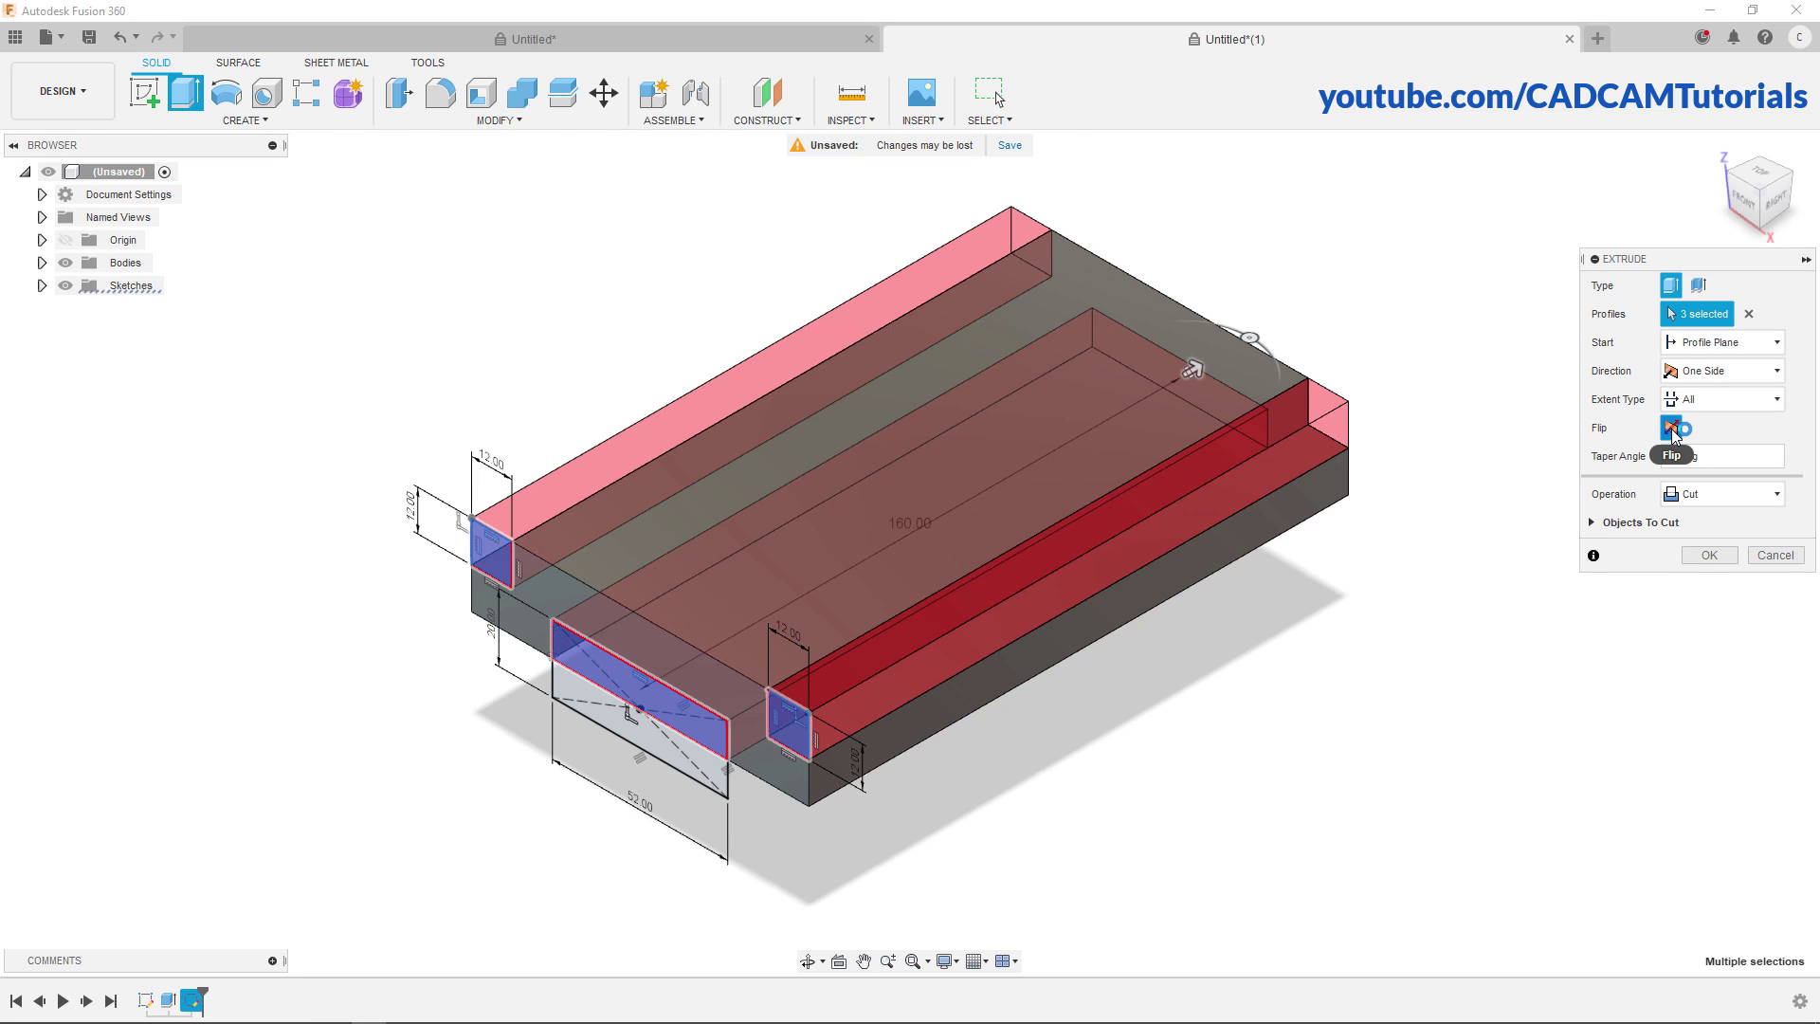
{"action": "left_click", "coordinate": [1709, 559]}
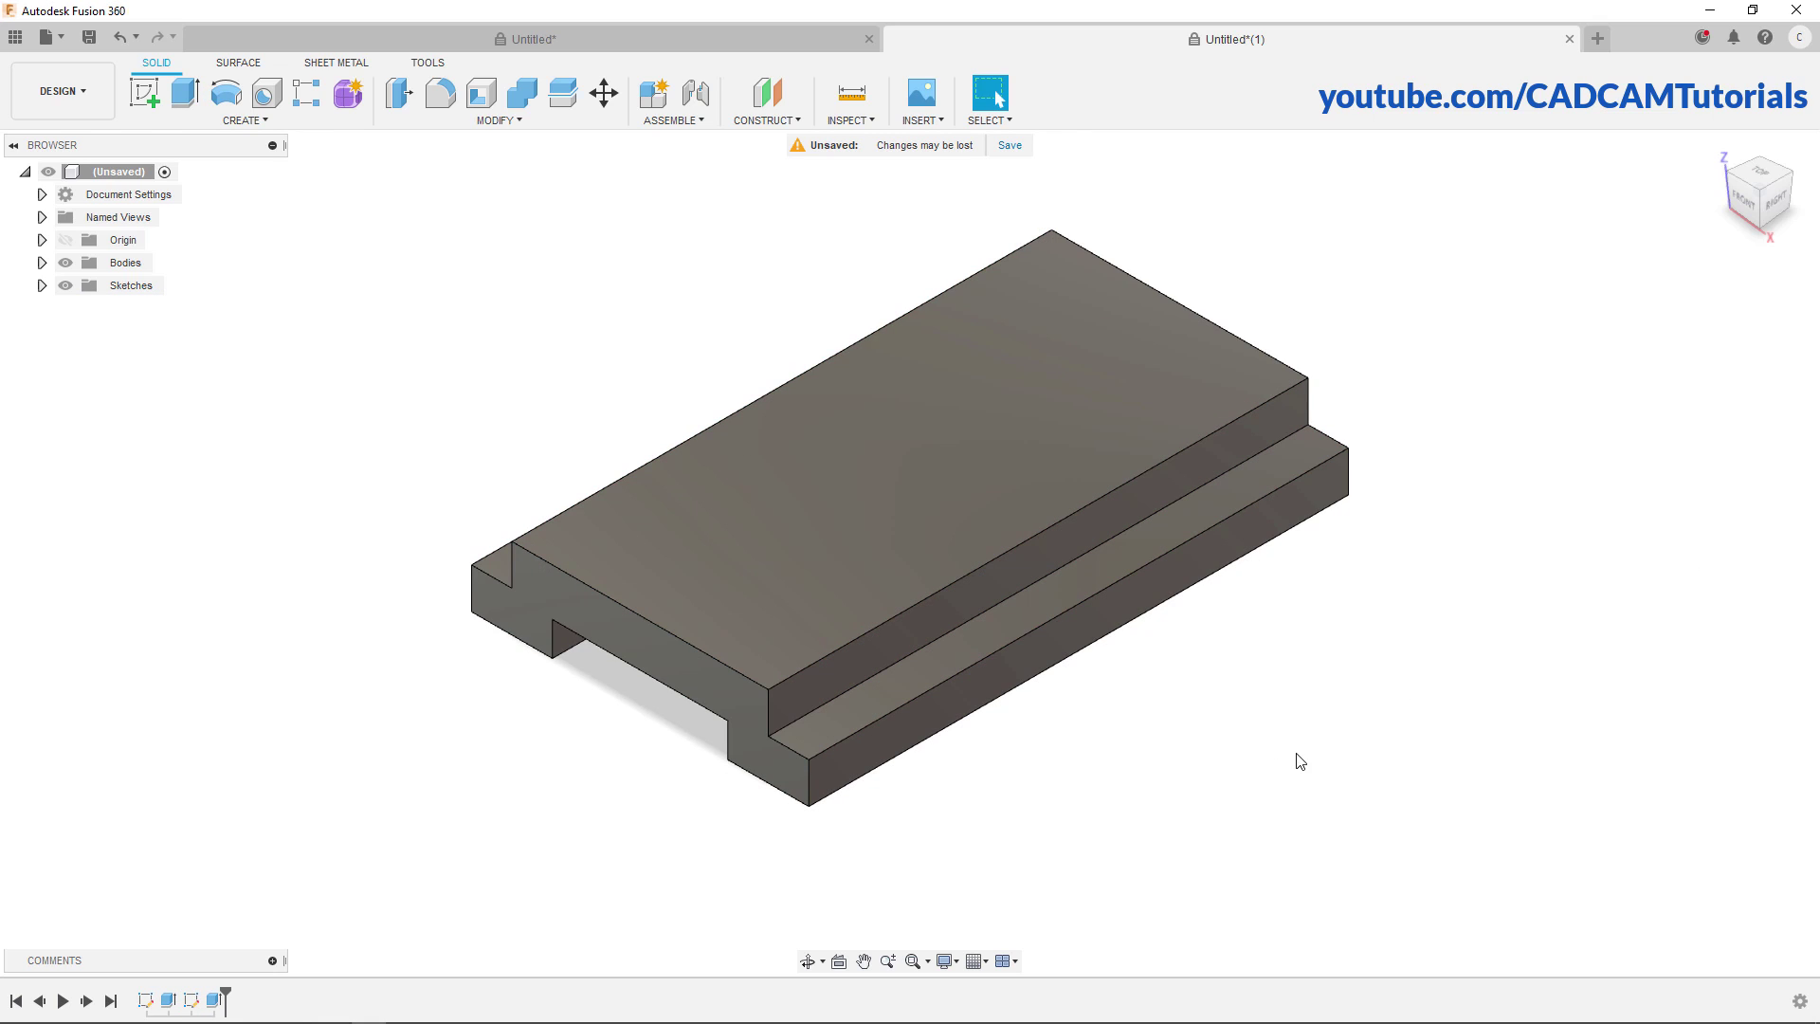
Consult the PDF drawing for the dimensions of the rounded bearing upright, then return to the Fusion 360 model
{"action": "mouse_move", "coordinate": [983, 833]}
{"action": "middle_mouse_down", "text": "shift"}
{"action": "mouse_move", "coordinate": [979, 748]}
{"action": "mouse_move", "coordinate": [1004, 701]}
{"action": "mouse_move", "coordinate": [975, 717]}
{"action": "mouse_move", "coordinate": [979, 812]}
{"action": "middle_mouse_up", "text": "shift"}
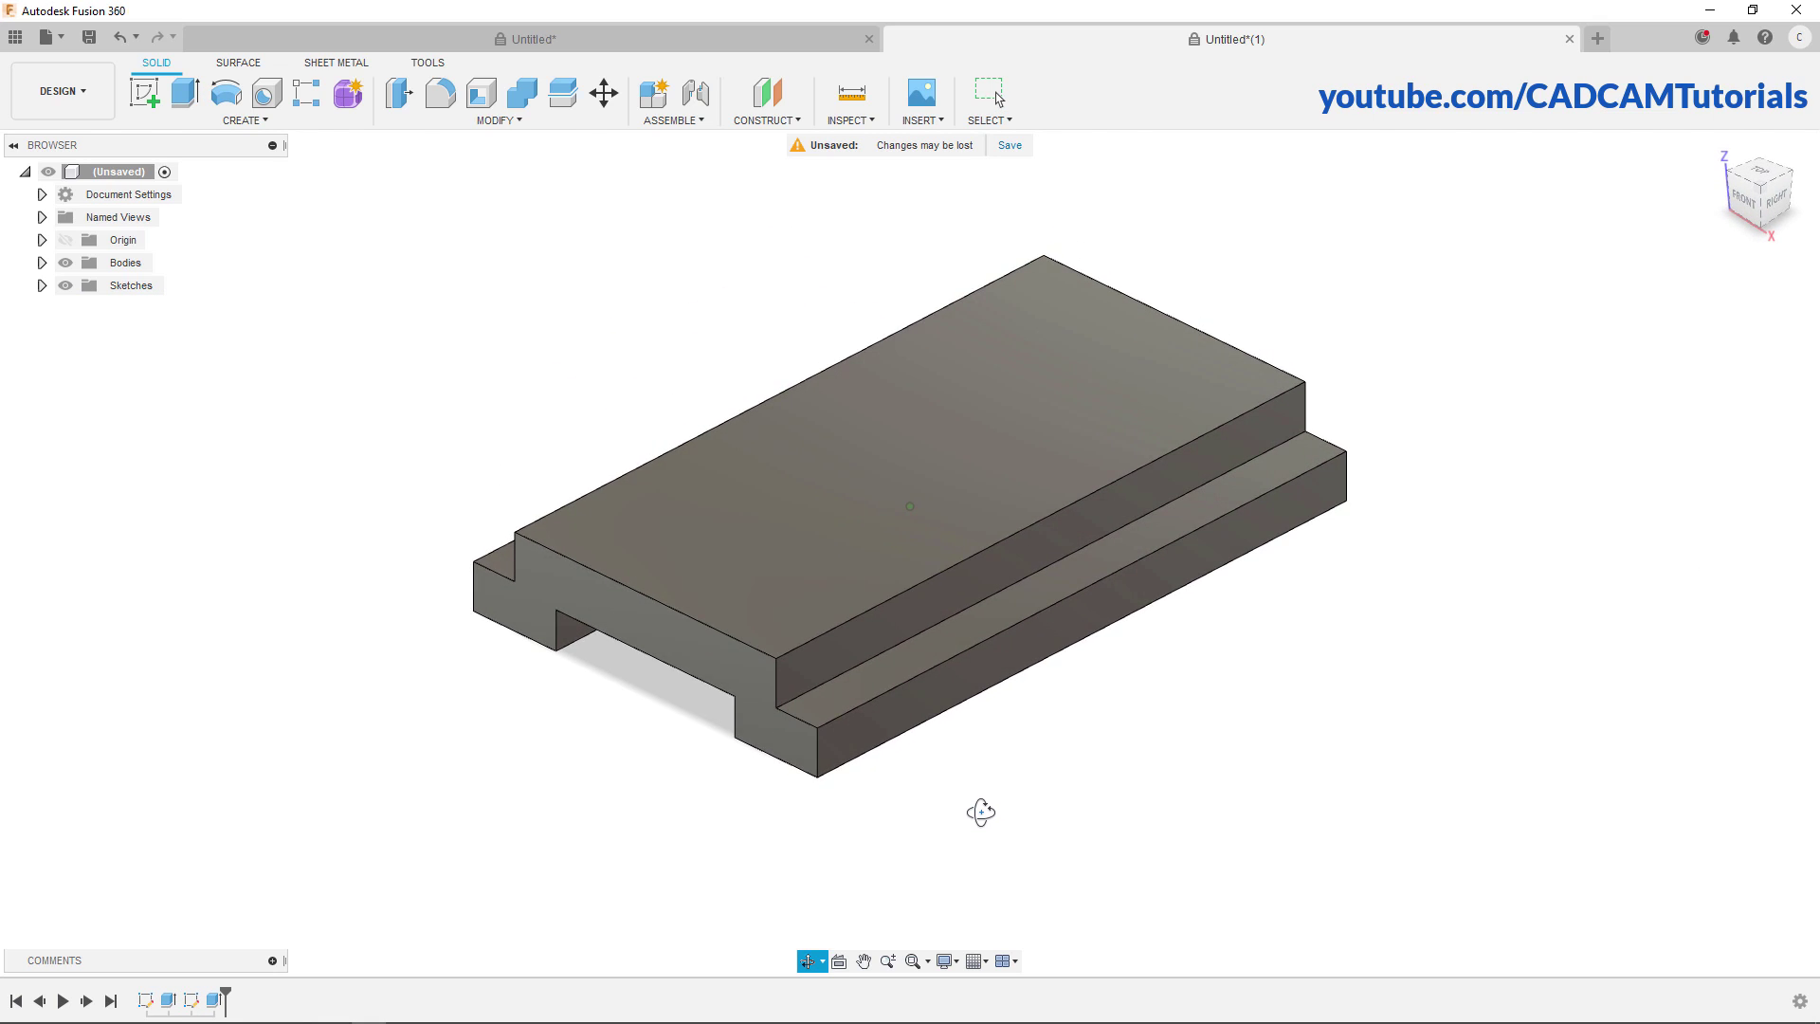
{"action": "key", "text": "alt+Tab"}
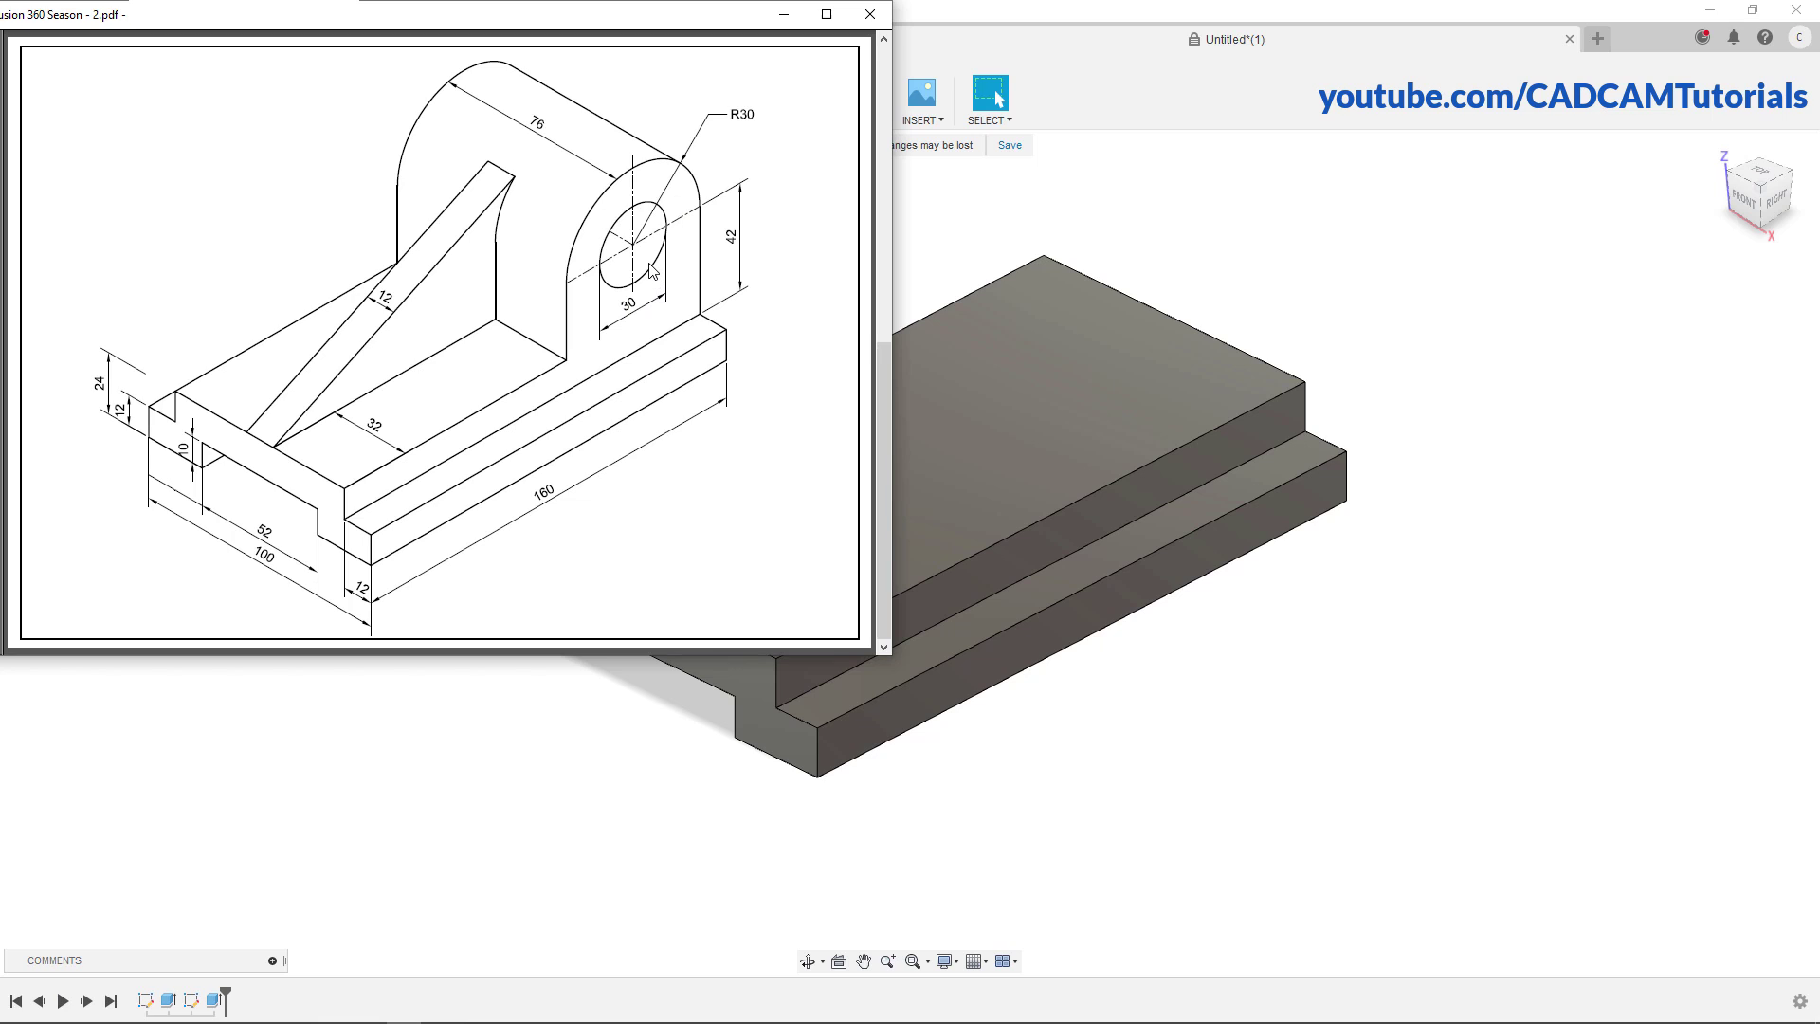
{"action": "left_click", "coordinate": [1393, 631]}
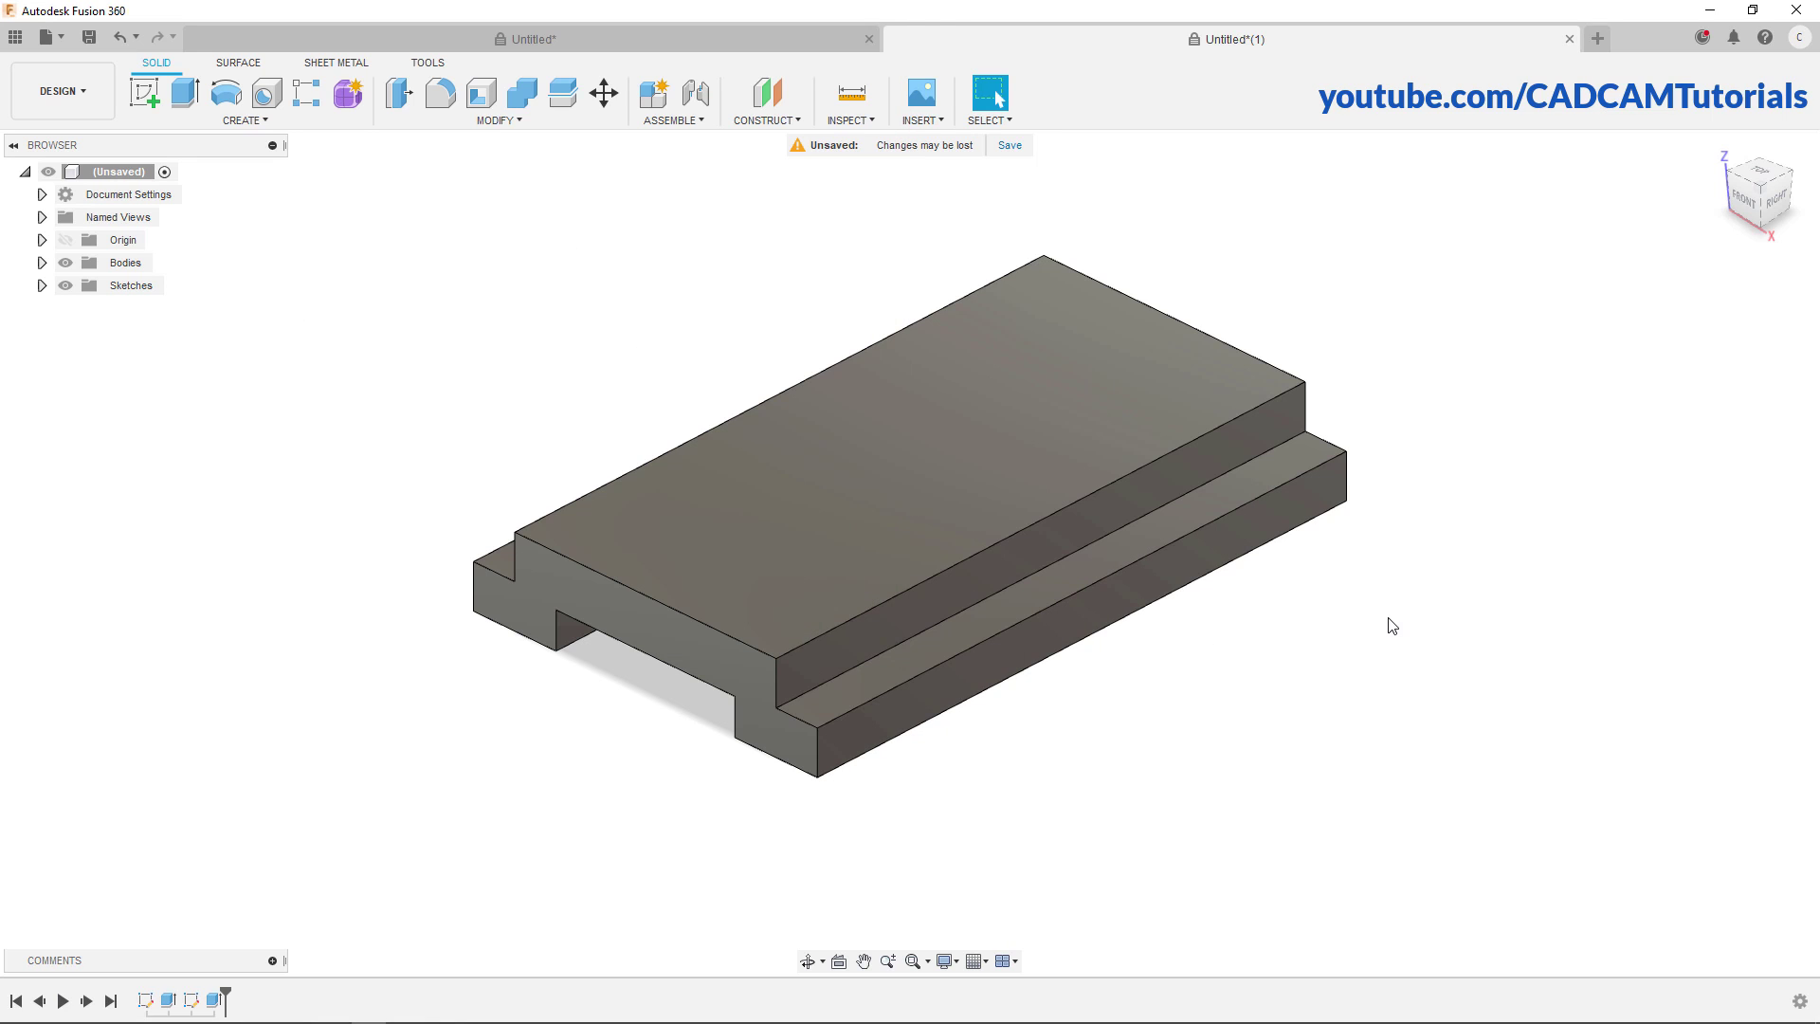
Sketch on the block's upper right side face and draw a 60 mm wide, 42 mm high rectangle from its lower rear corner
{"action": "left_click", "coordinate": [137, 92]}
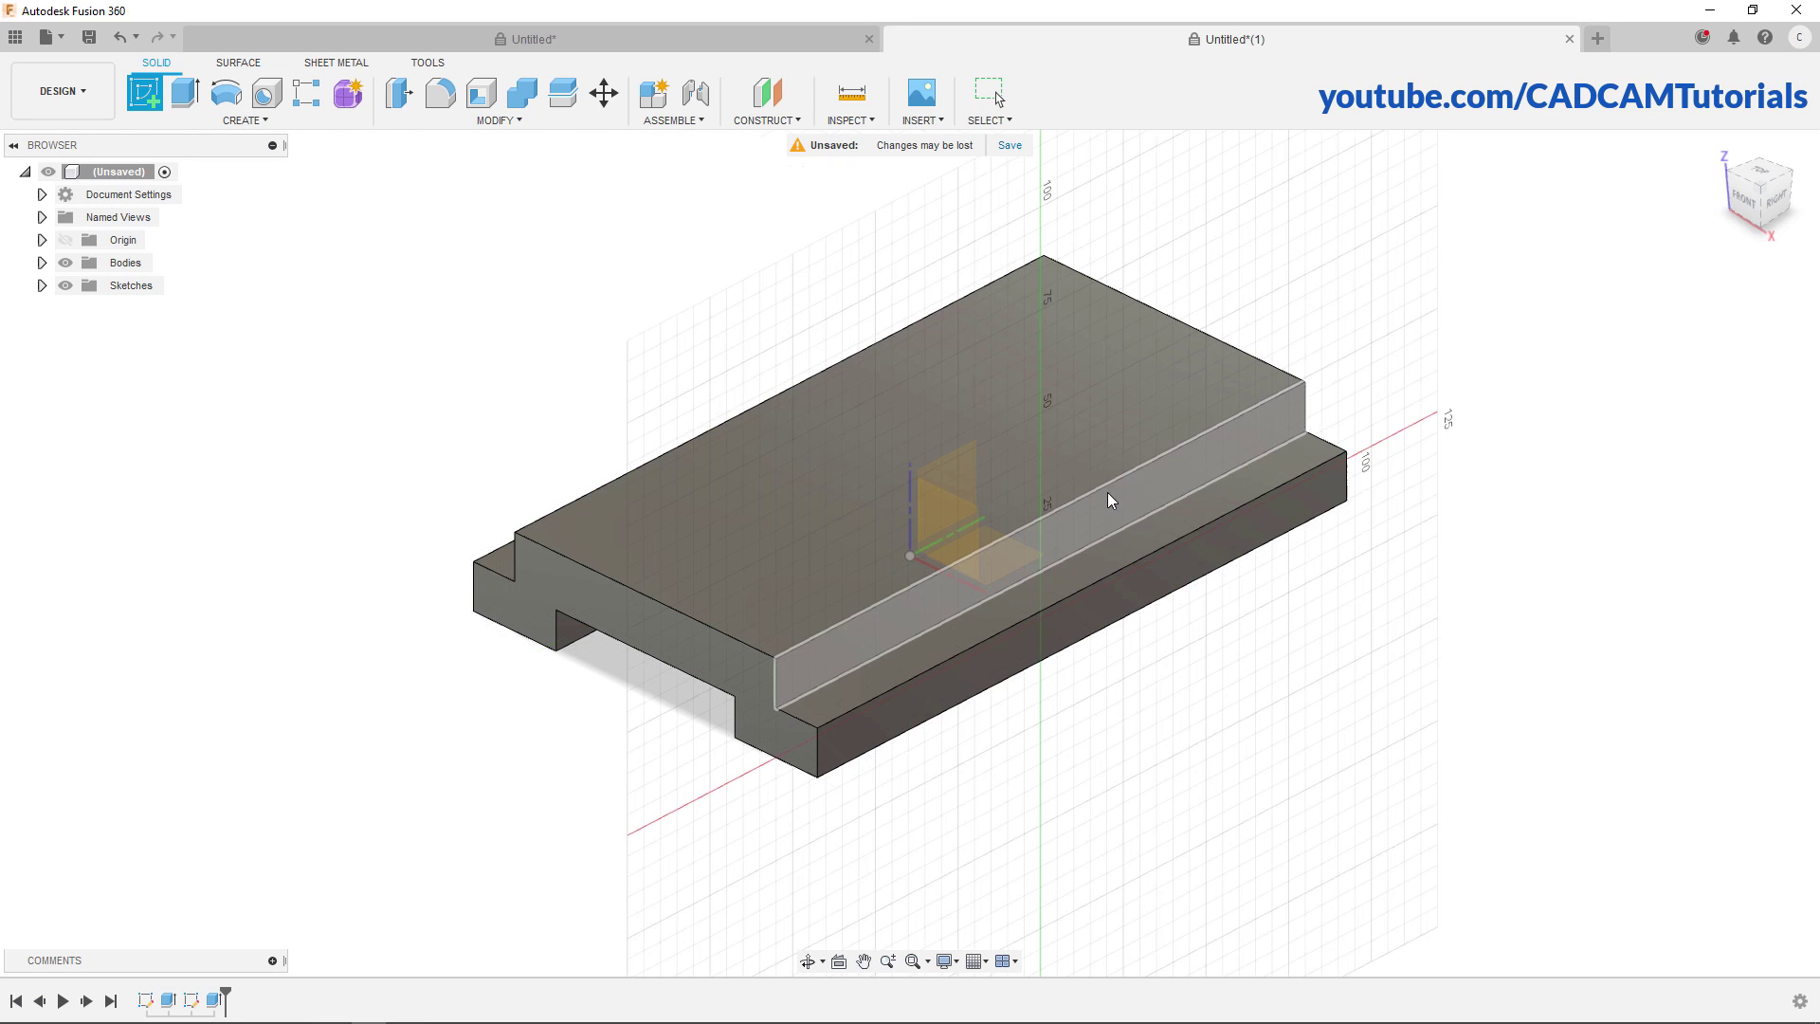
{"action": "left_click", "coordinate": [1245, 461]}
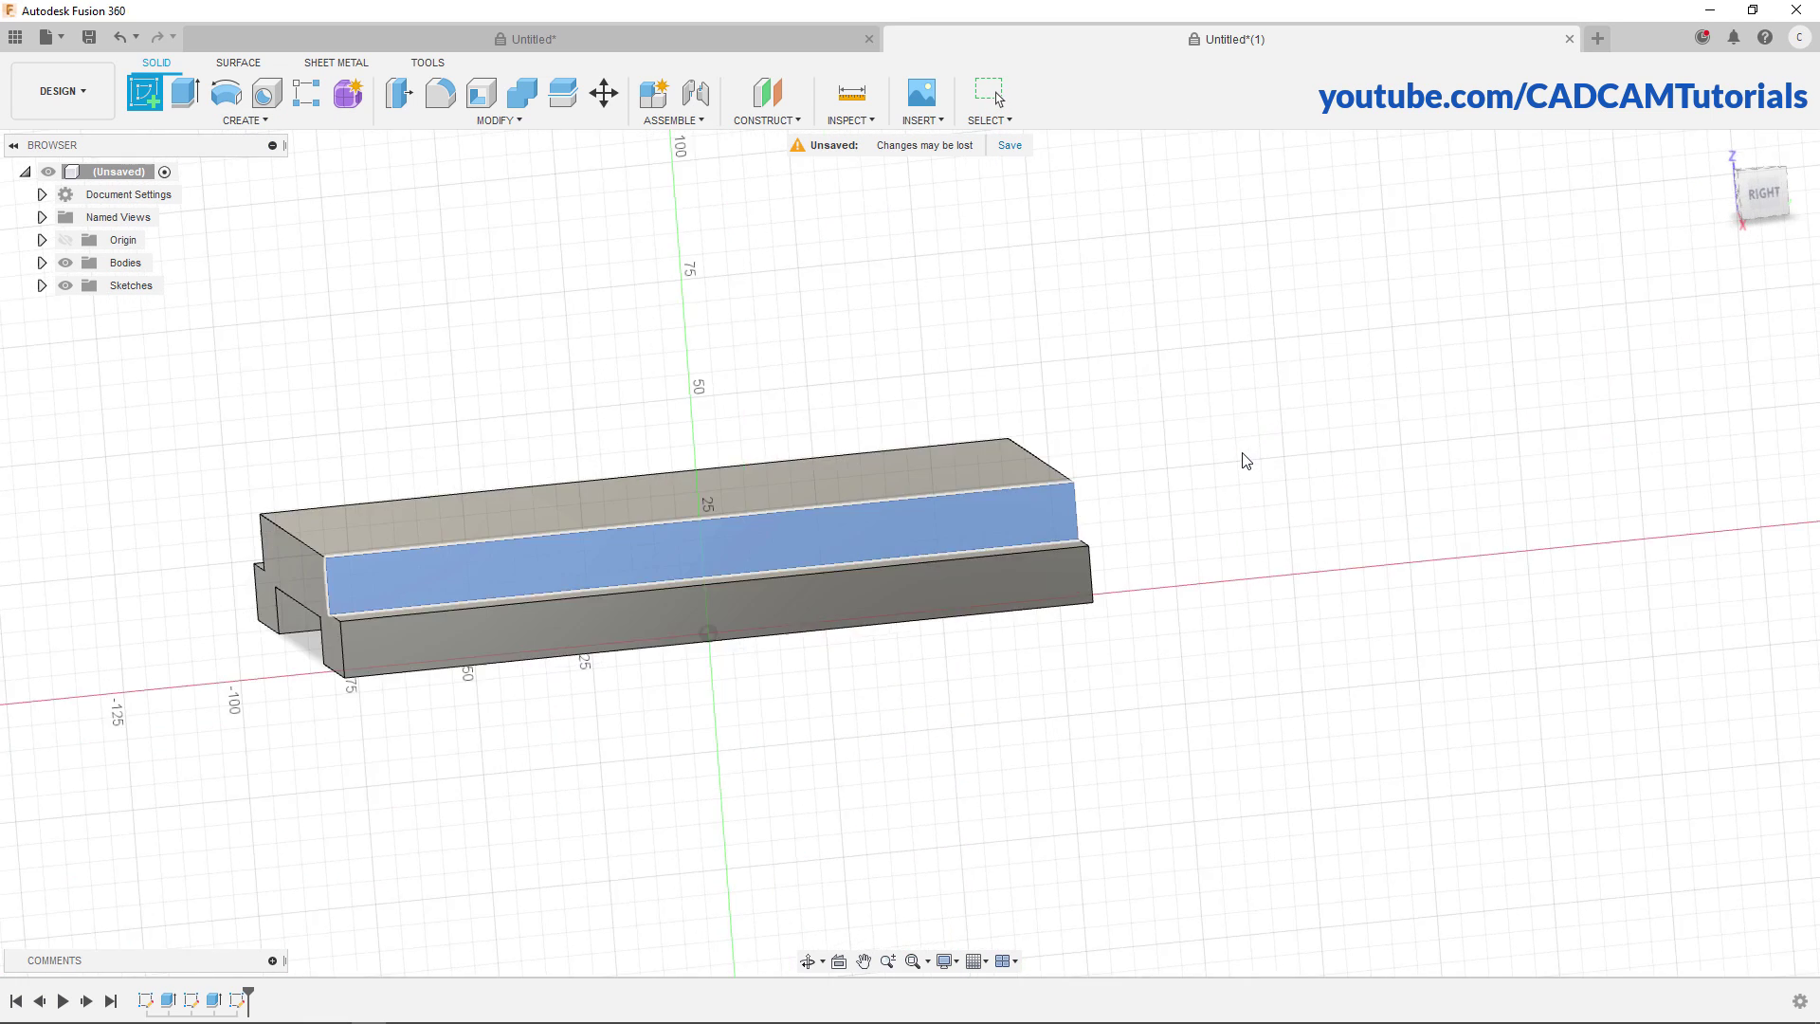
{"action": "left_click", "coordinate": [185, 93]}
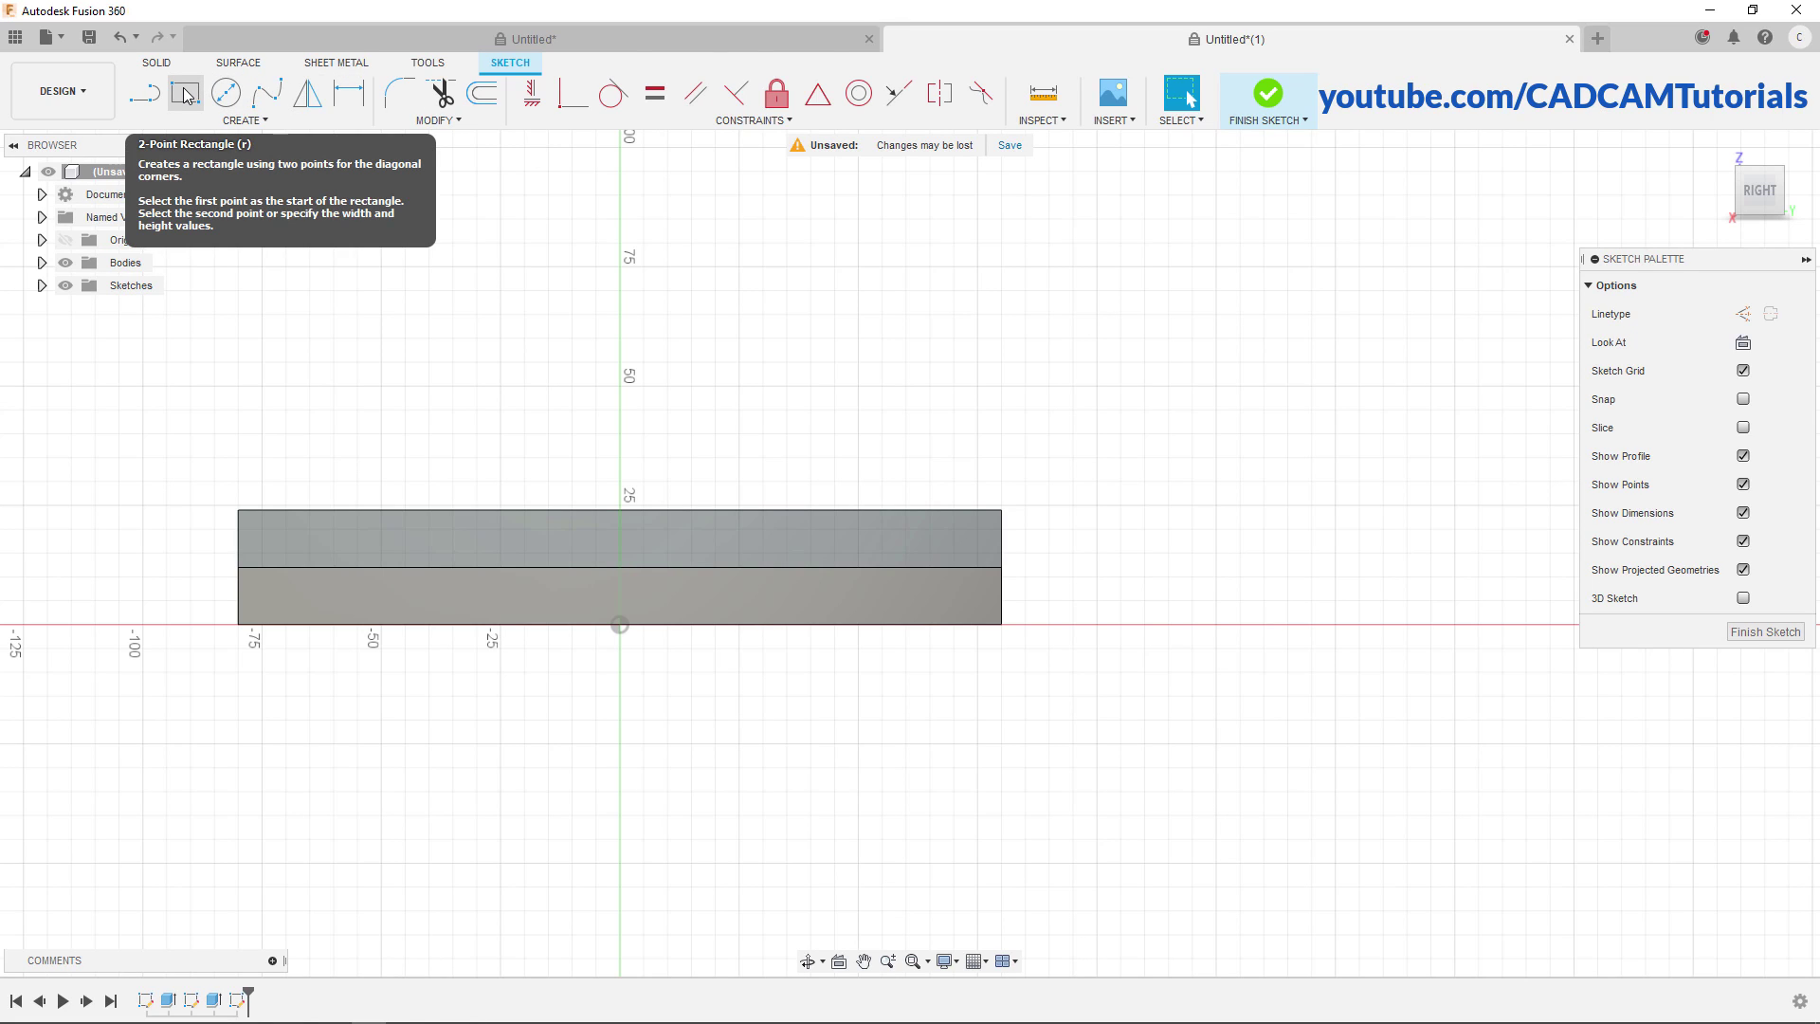
{"action": "left_click", "coordinate": [185, 93]}
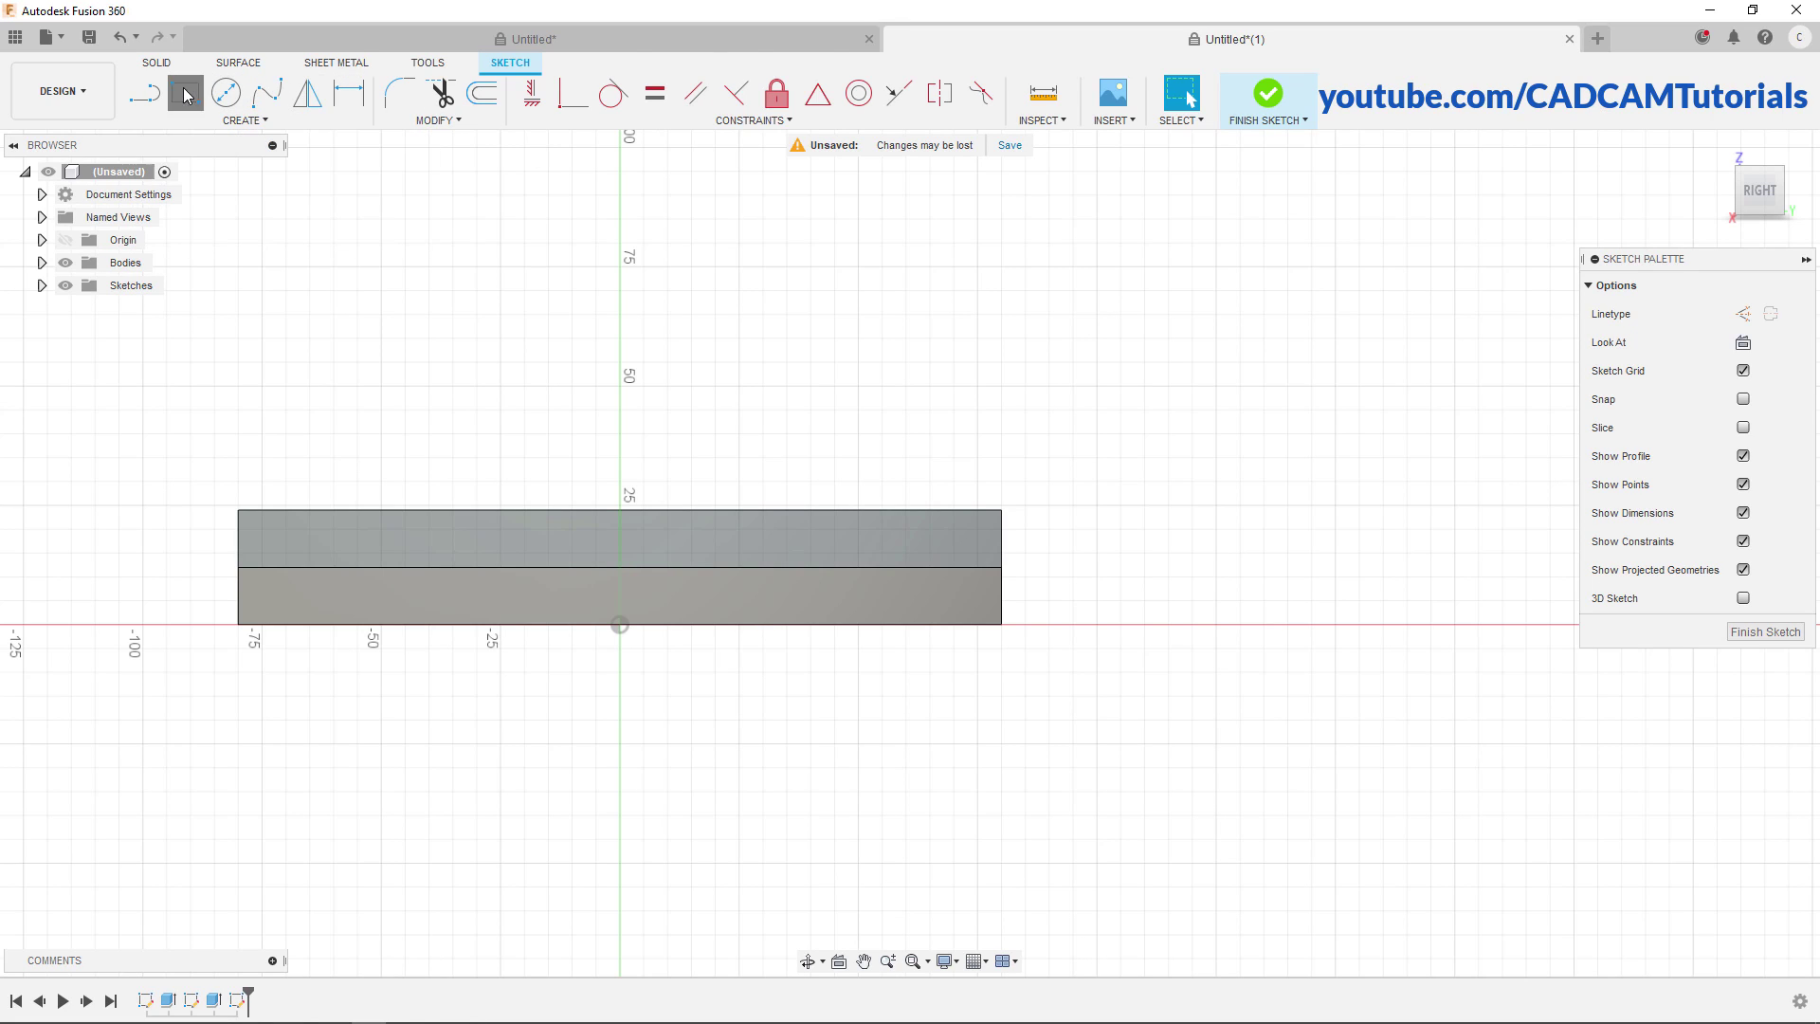
{"action": "left_click", "coordinate": [1000, 573]}
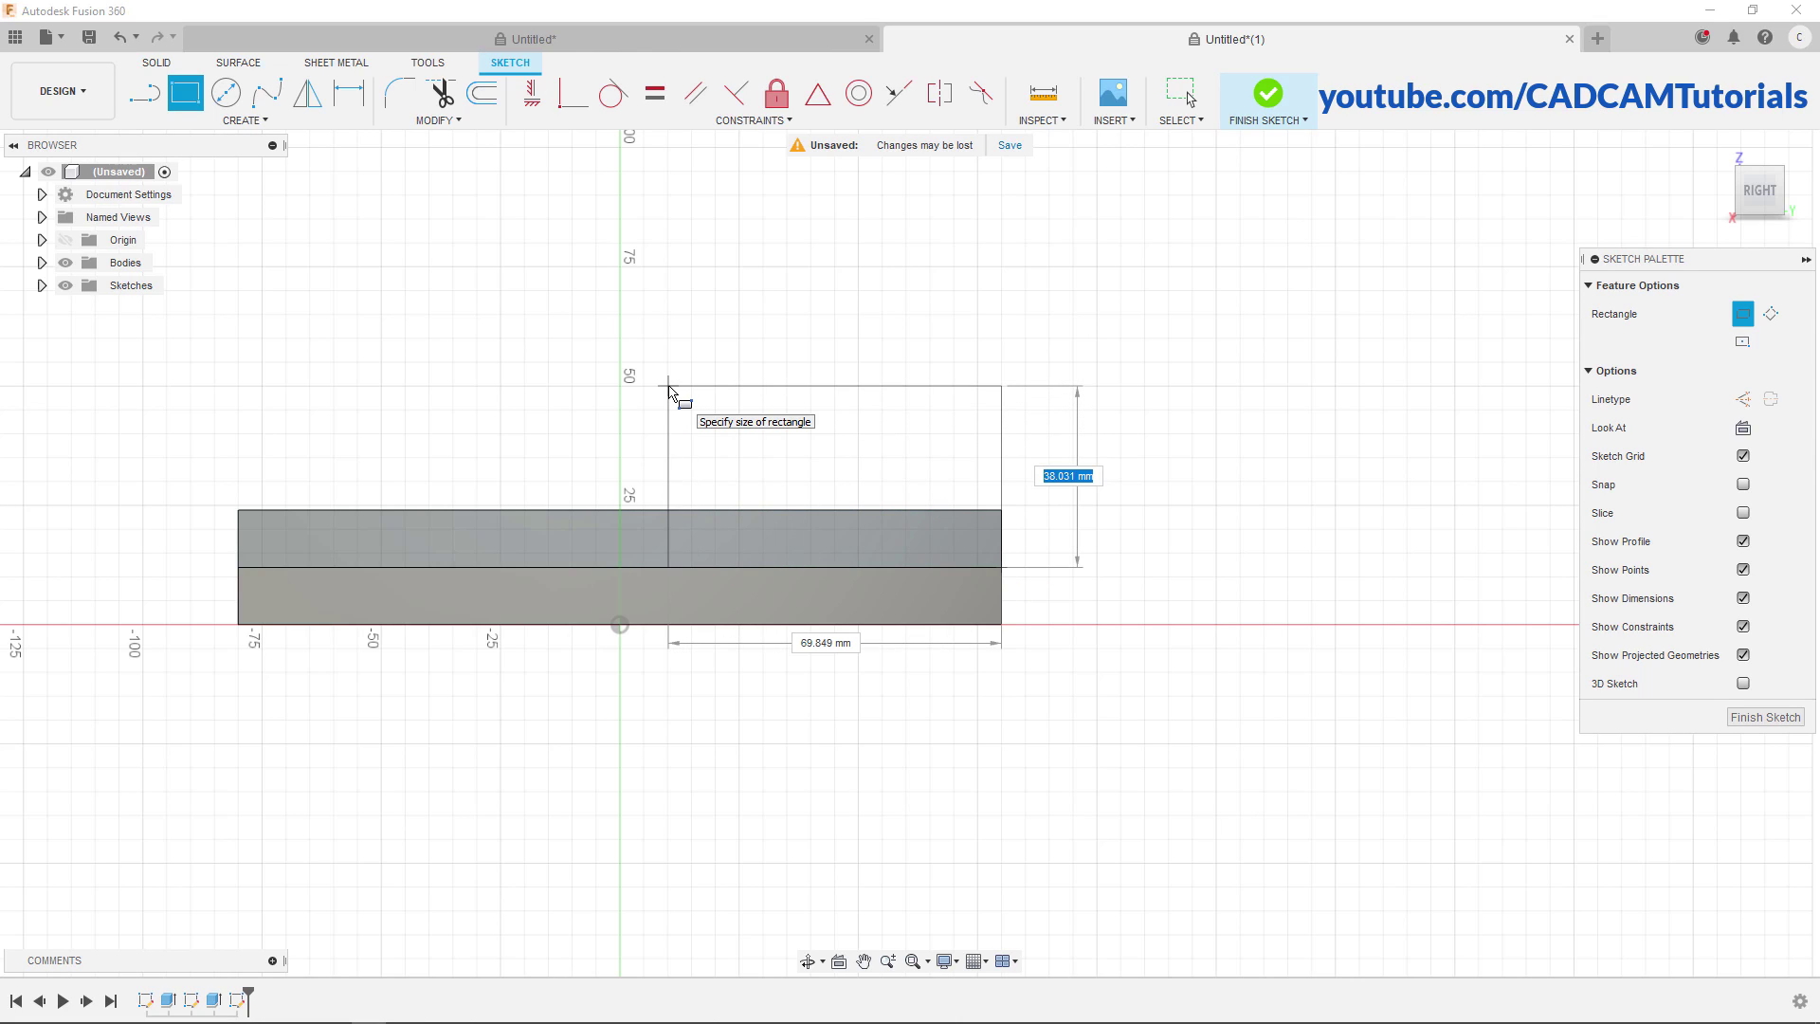
{"action": "type", "text": "42"}
{"action": "key", "text": "Tab"}
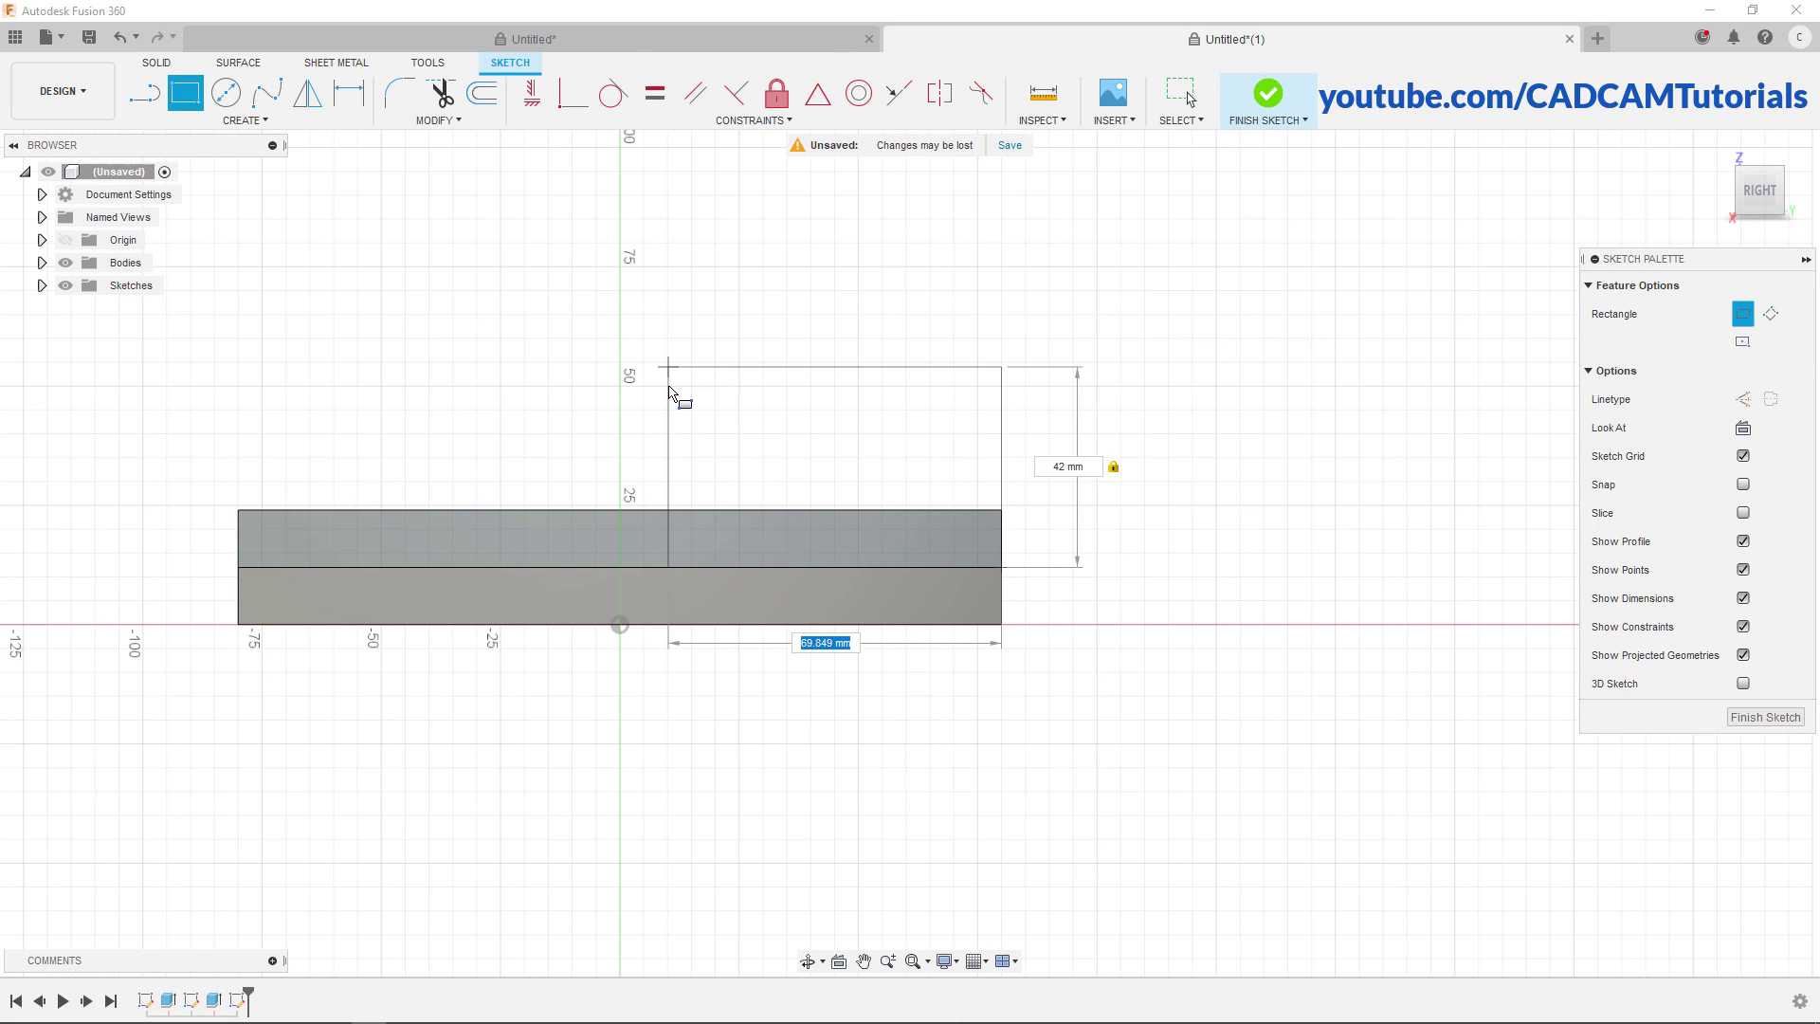
{"action": "type", "text": "60"}
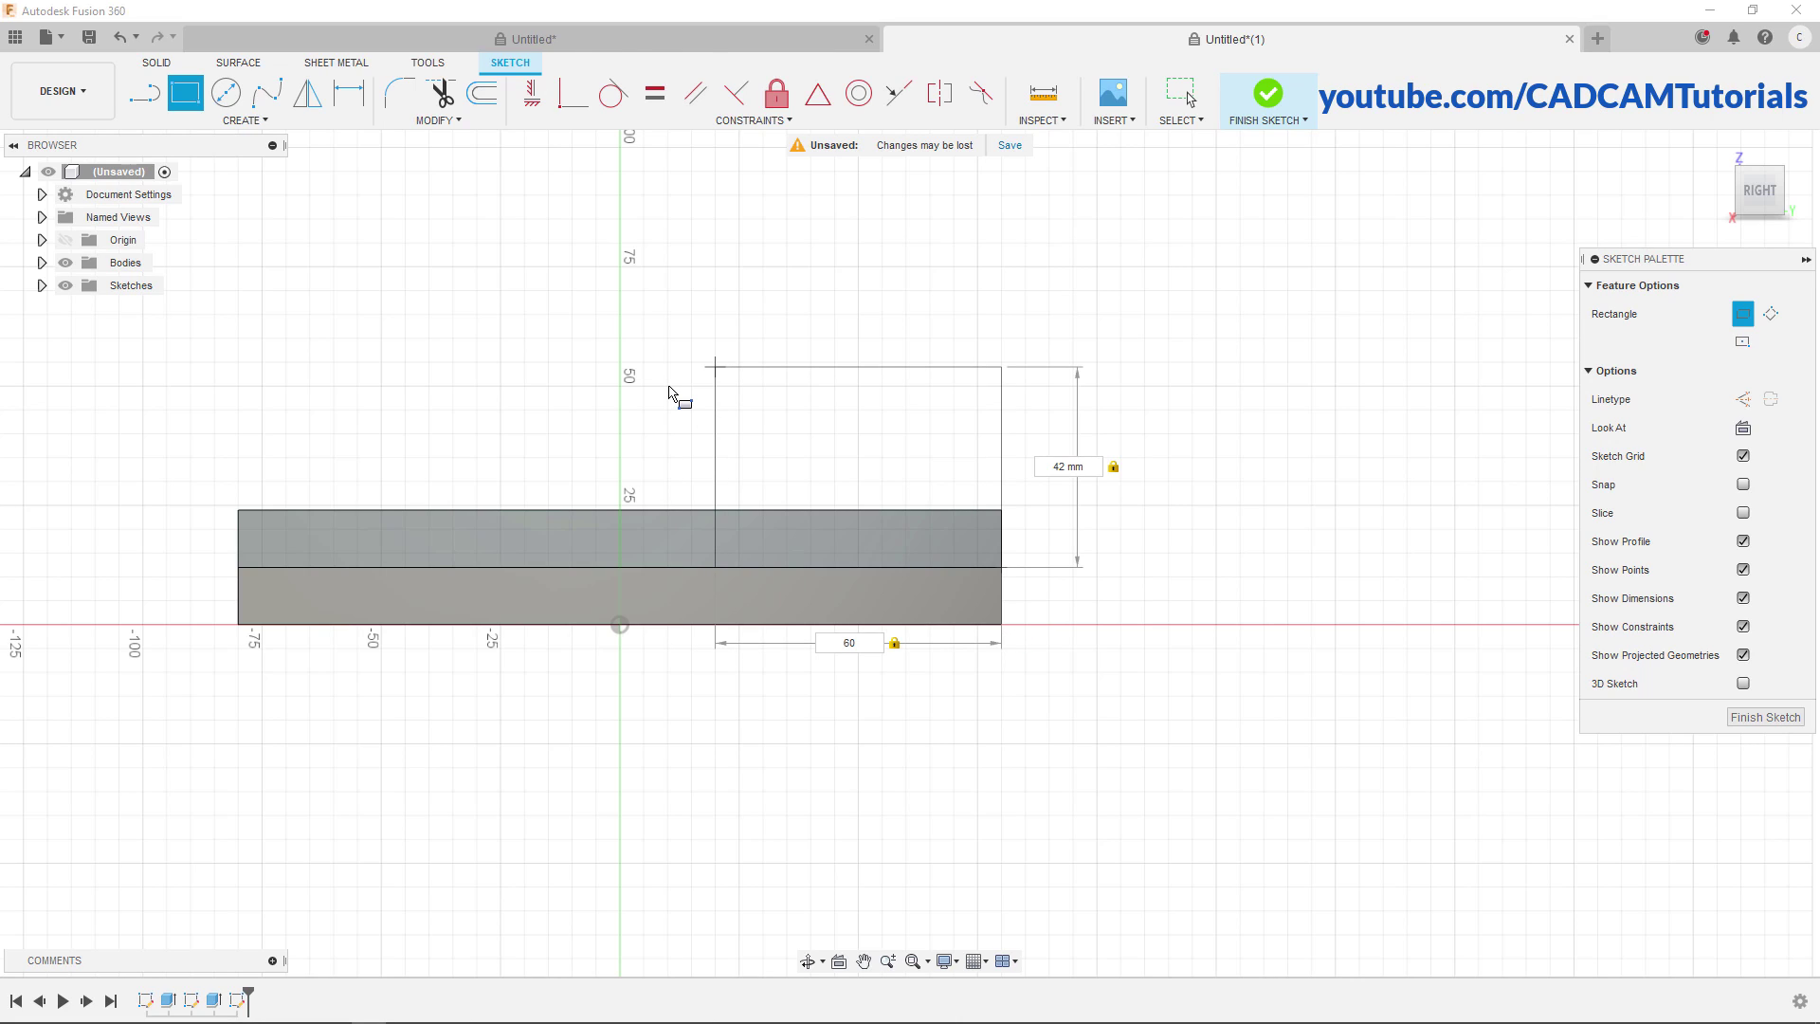
{"action": "key", "text": "Return"}
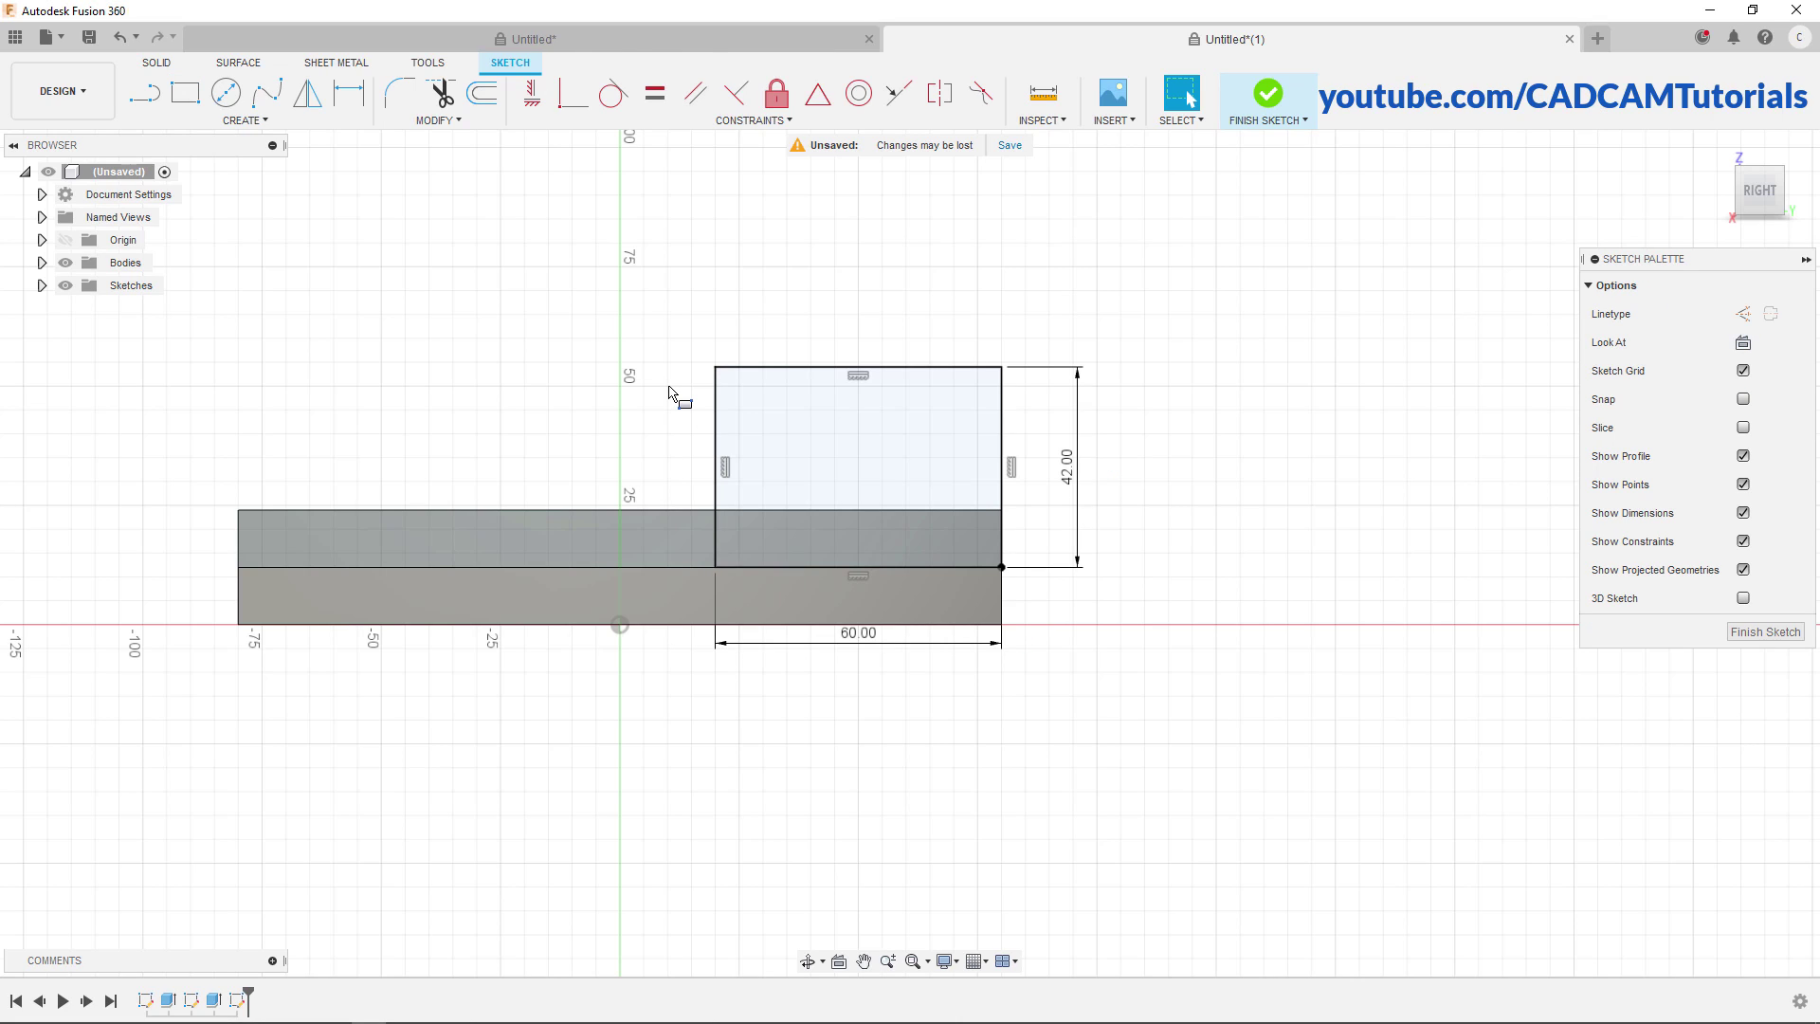
Draw a center diameter circle from the midpoint of the rectangle's top edge out to its upper corner
{"action": "left_click", "coordinate": [226, 92]}
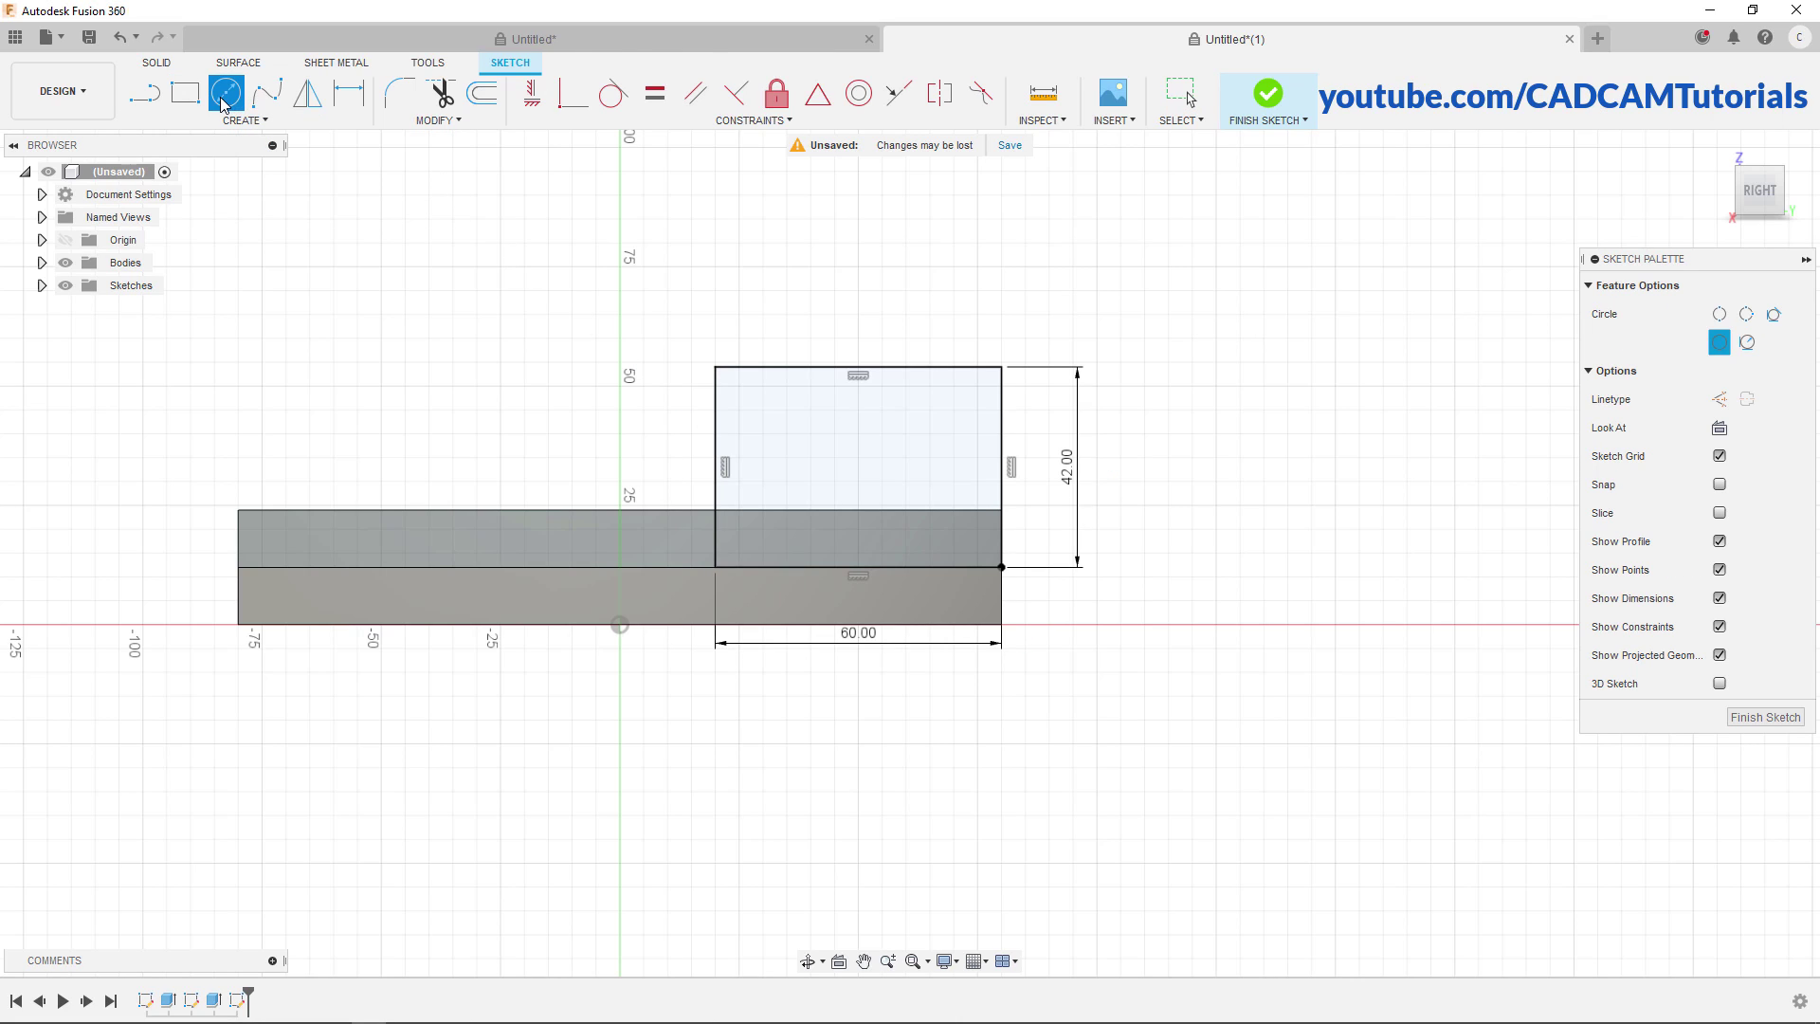
{"action": "left_click", "coordinate": [859, 368]}
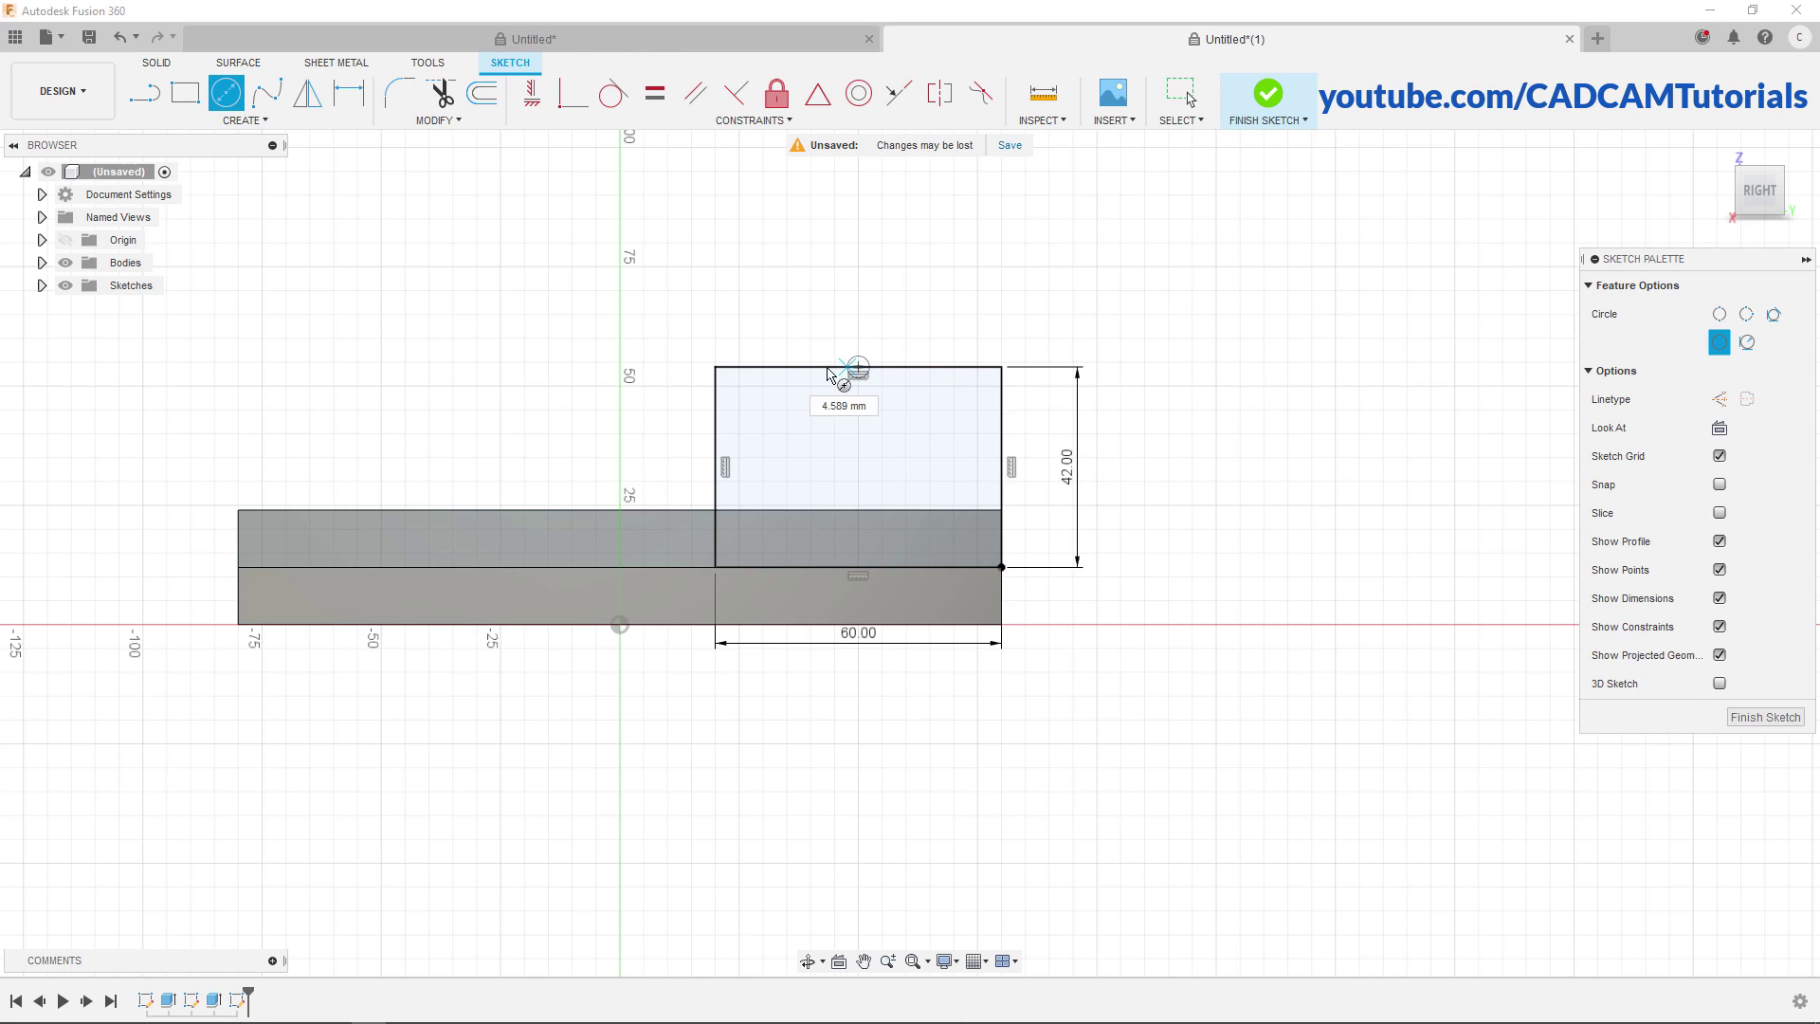
{"action": "left_click", "coordinate": [719, 370]}
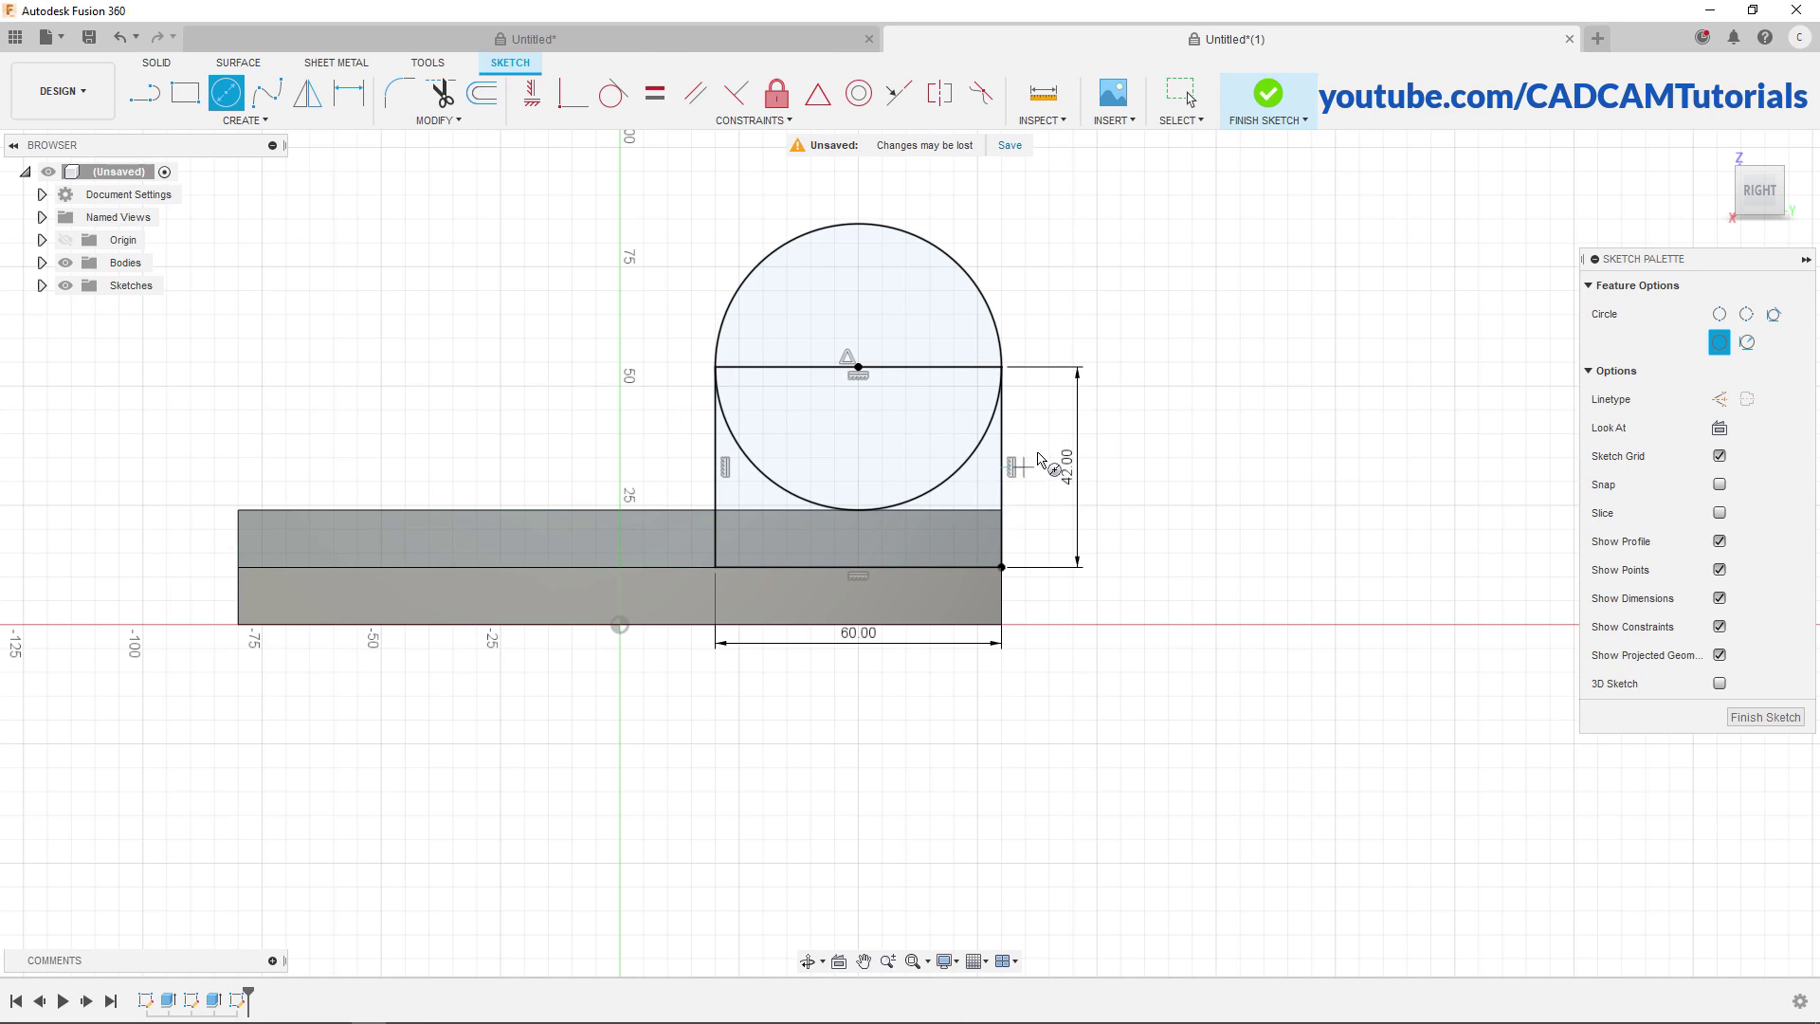
{"action": "key", "text": "Escape"}
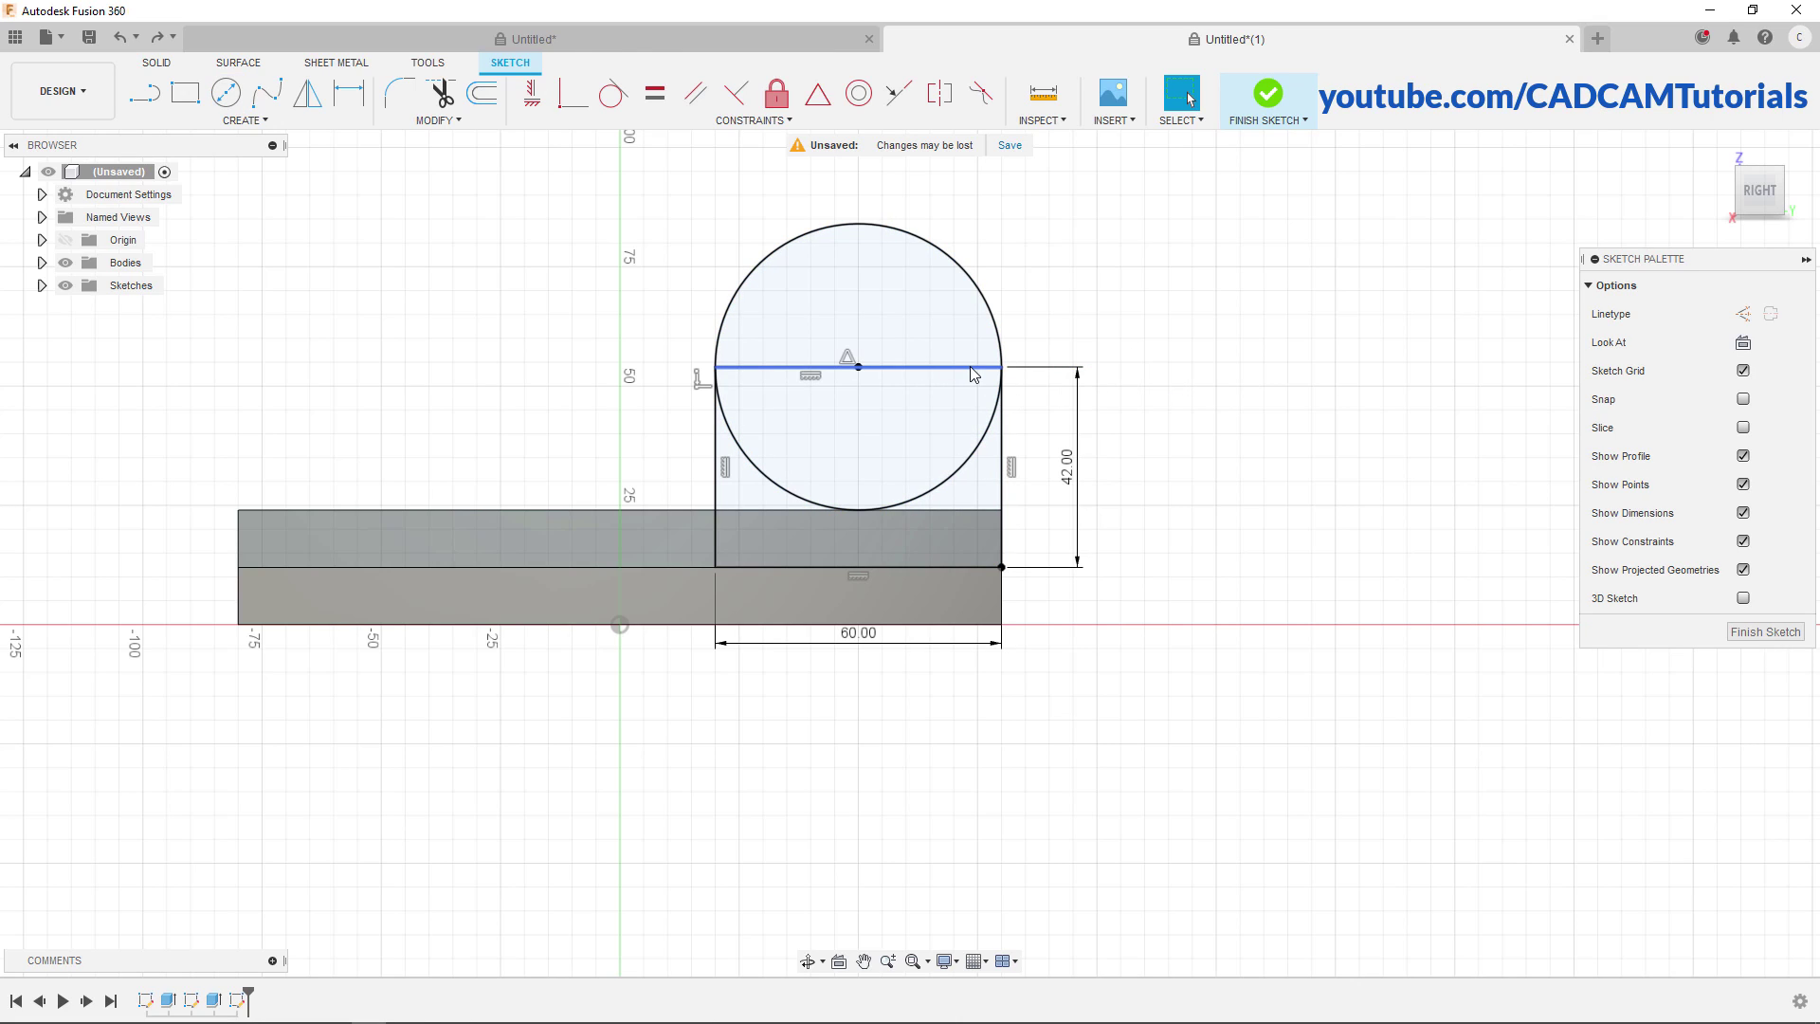
Convert the rectangle's top edge, which crosses the circle, to a construction line
{"action": "left_click", "coordinate": [914, 376]}
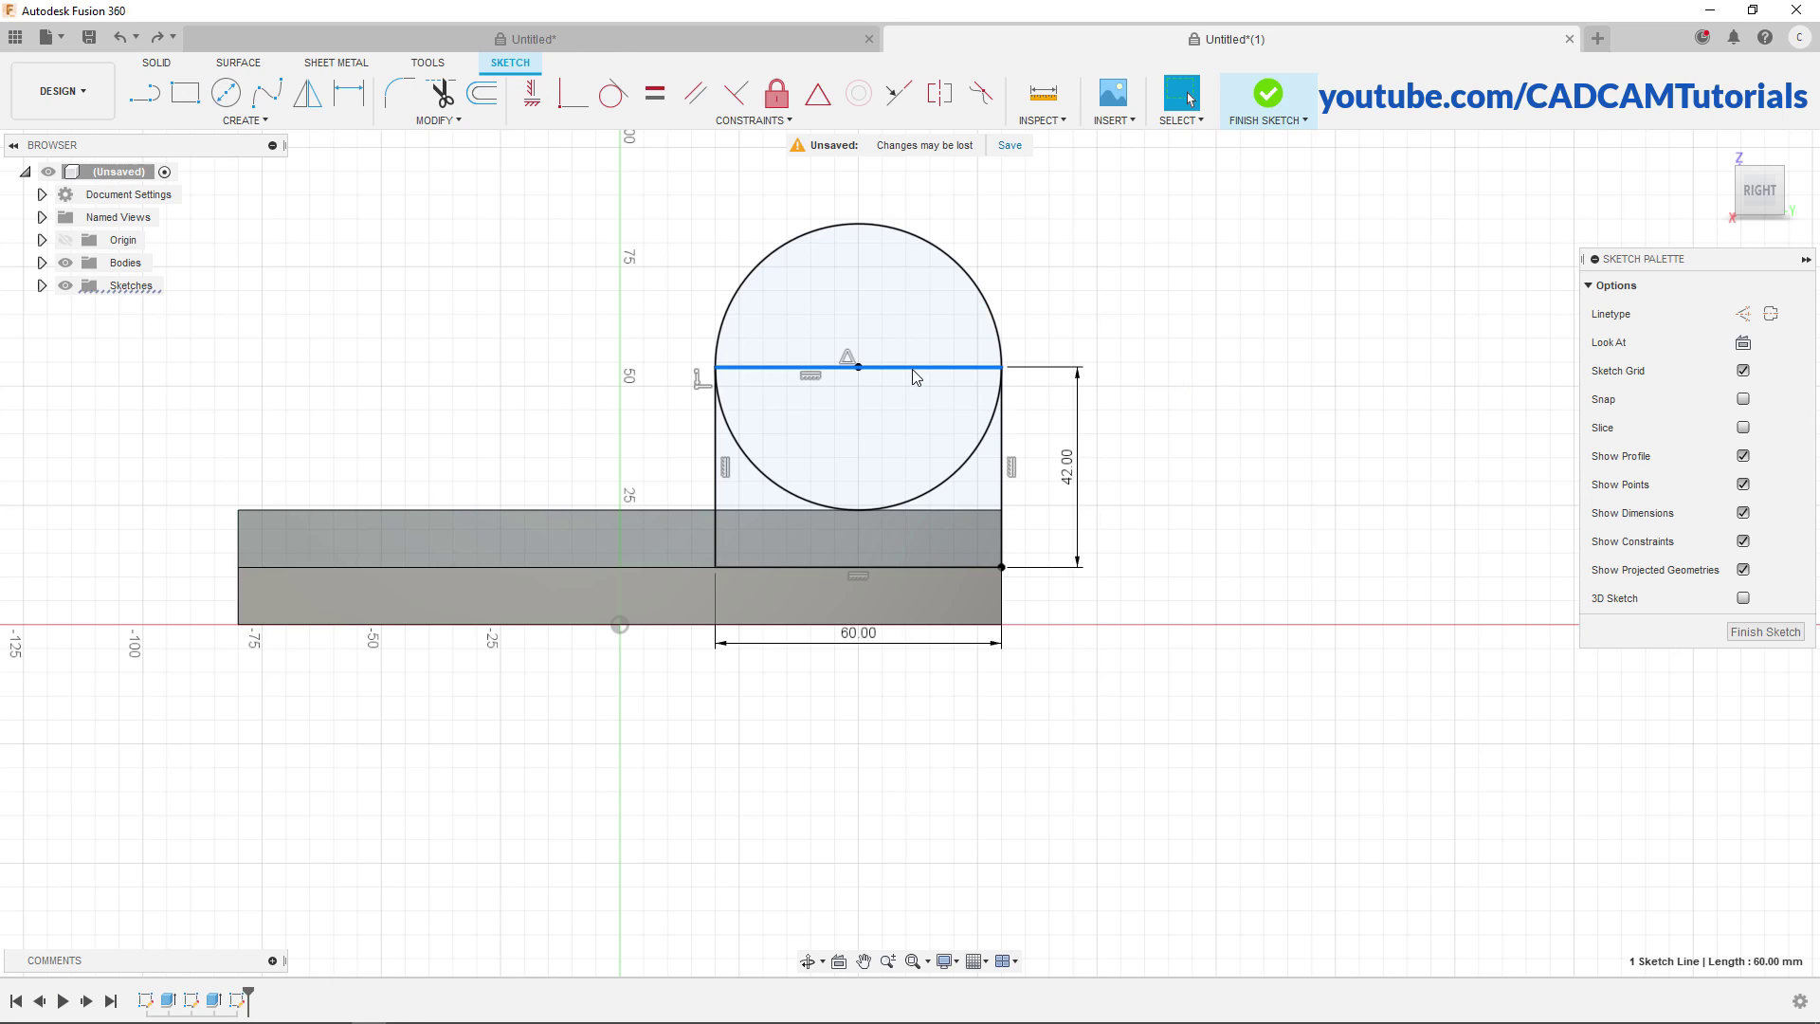
{"action": "right_click", "coordinate": [914, 377]}
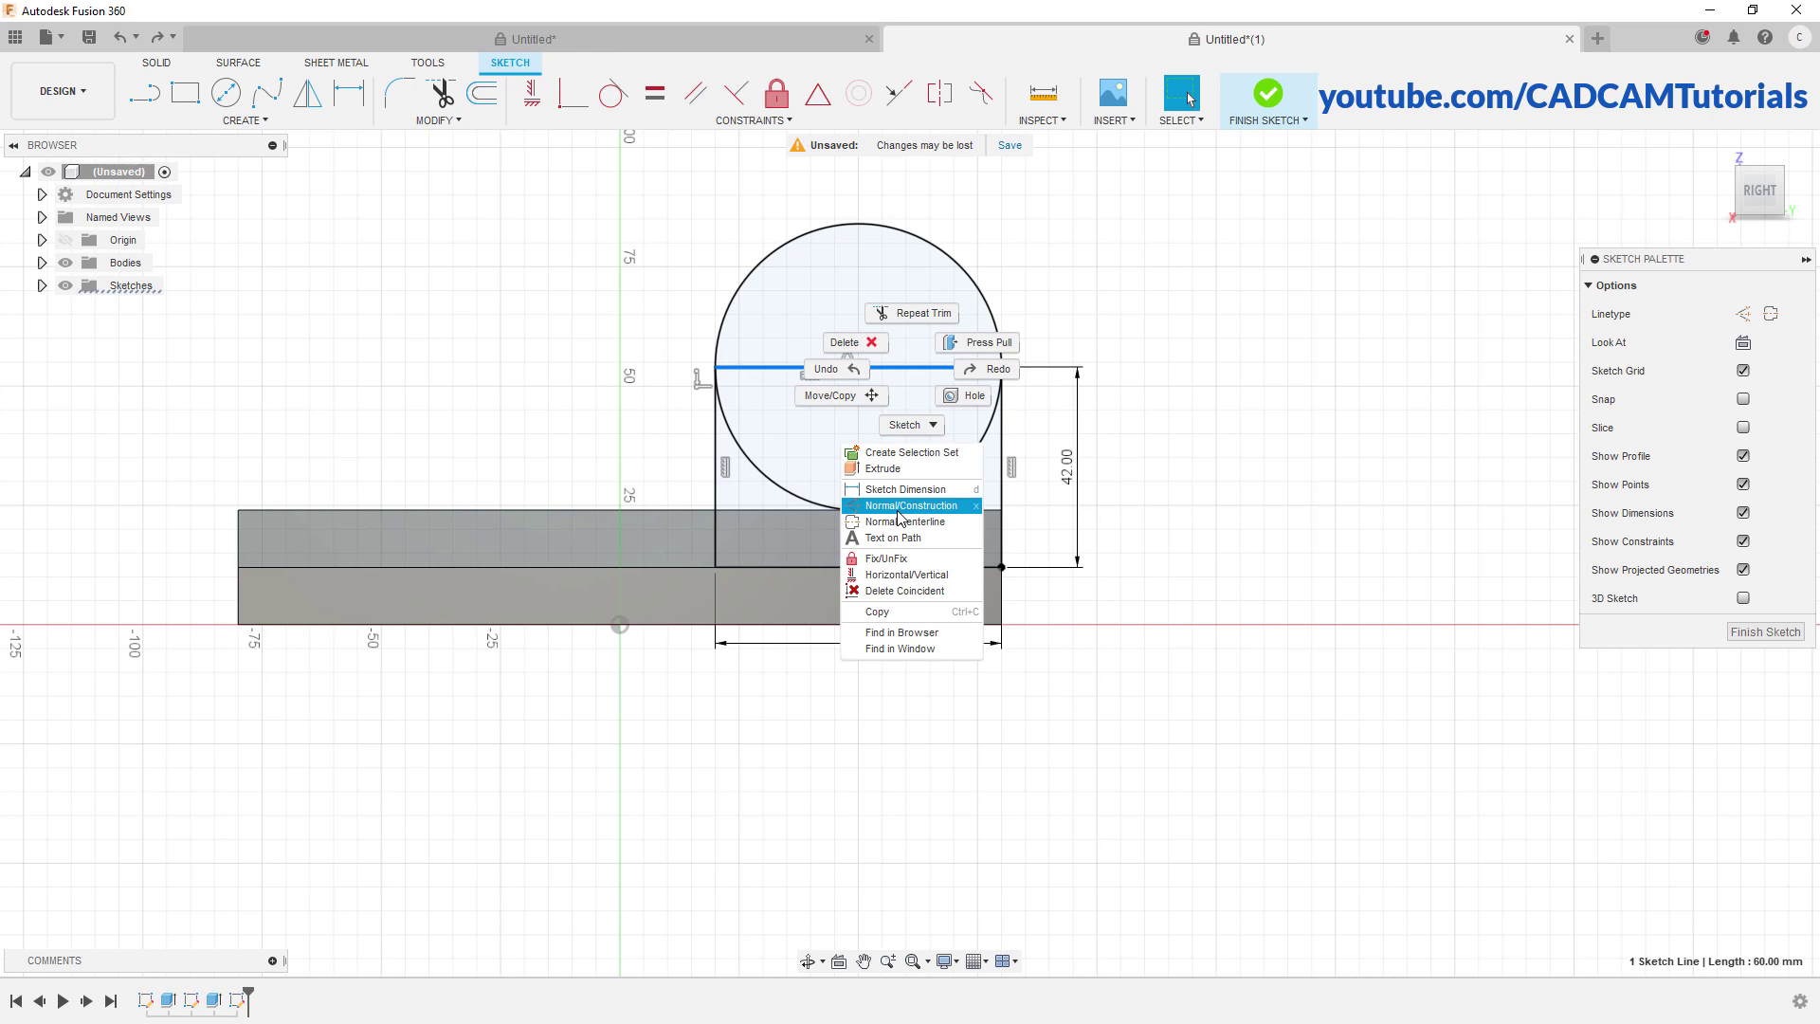
{"action": "left_click", "coordinate": [929, 506]}
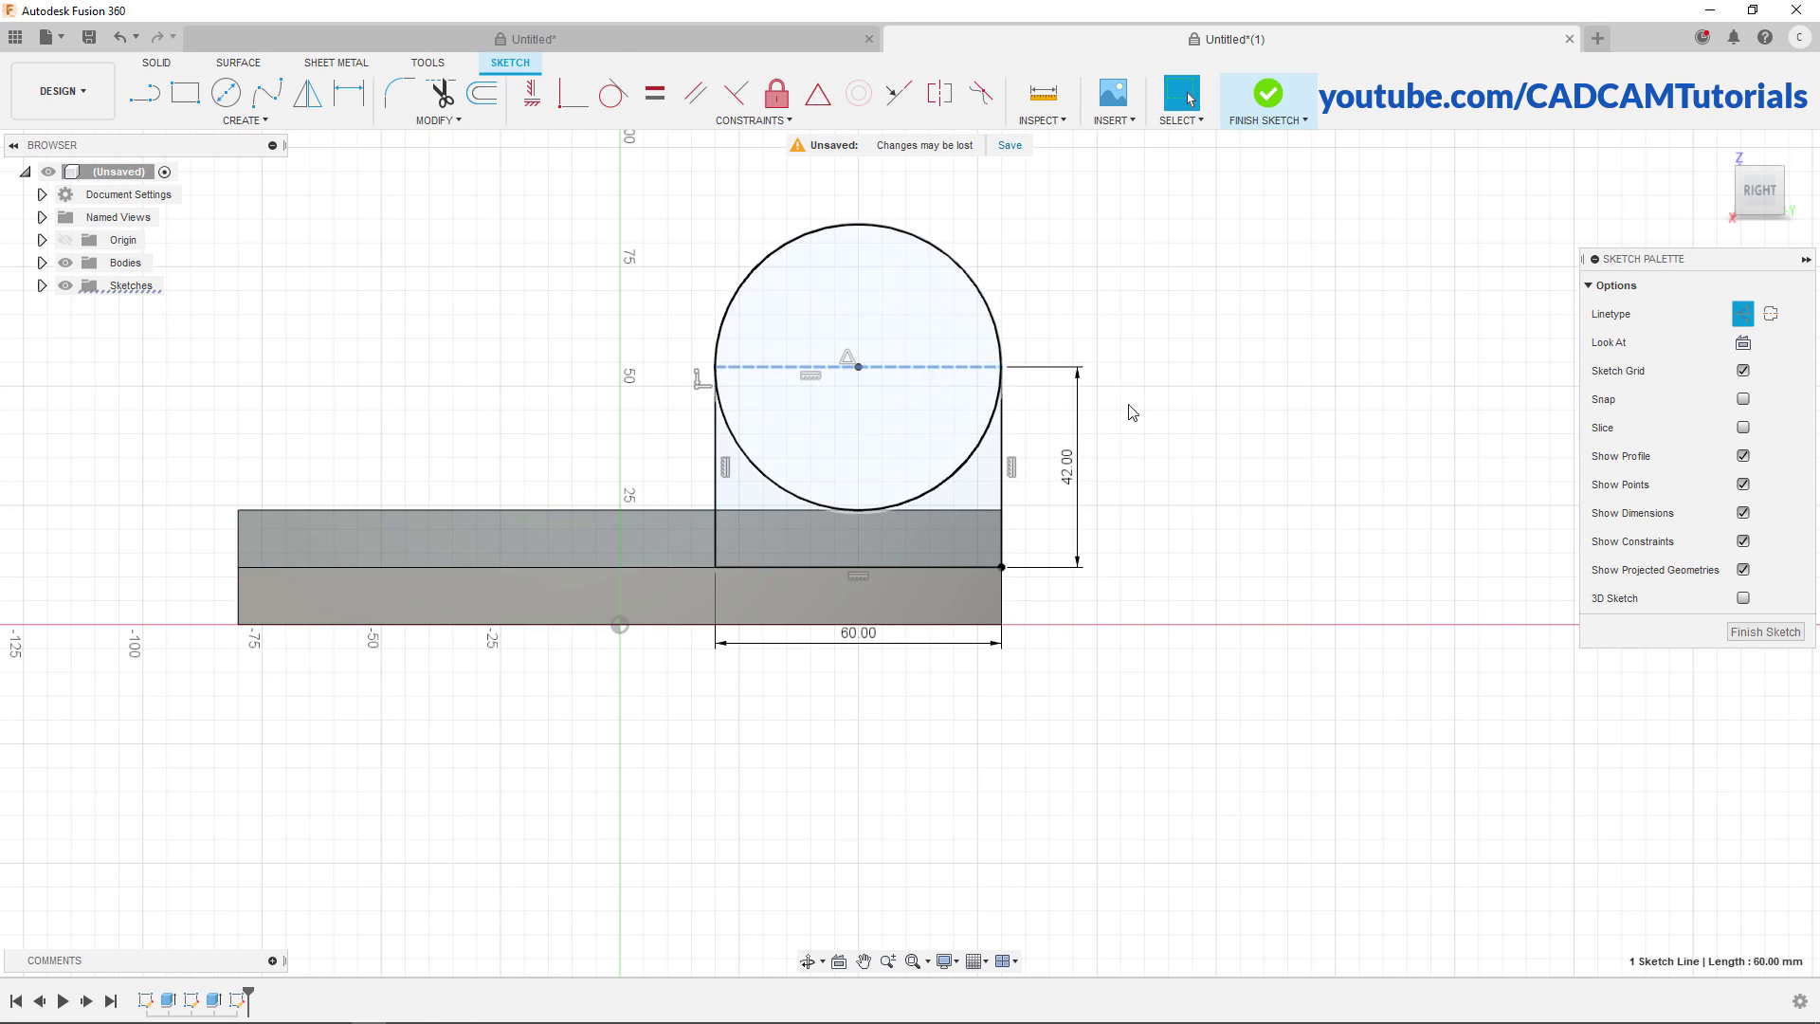
{"action": "left_click", "coordinate": [1202, 369]}
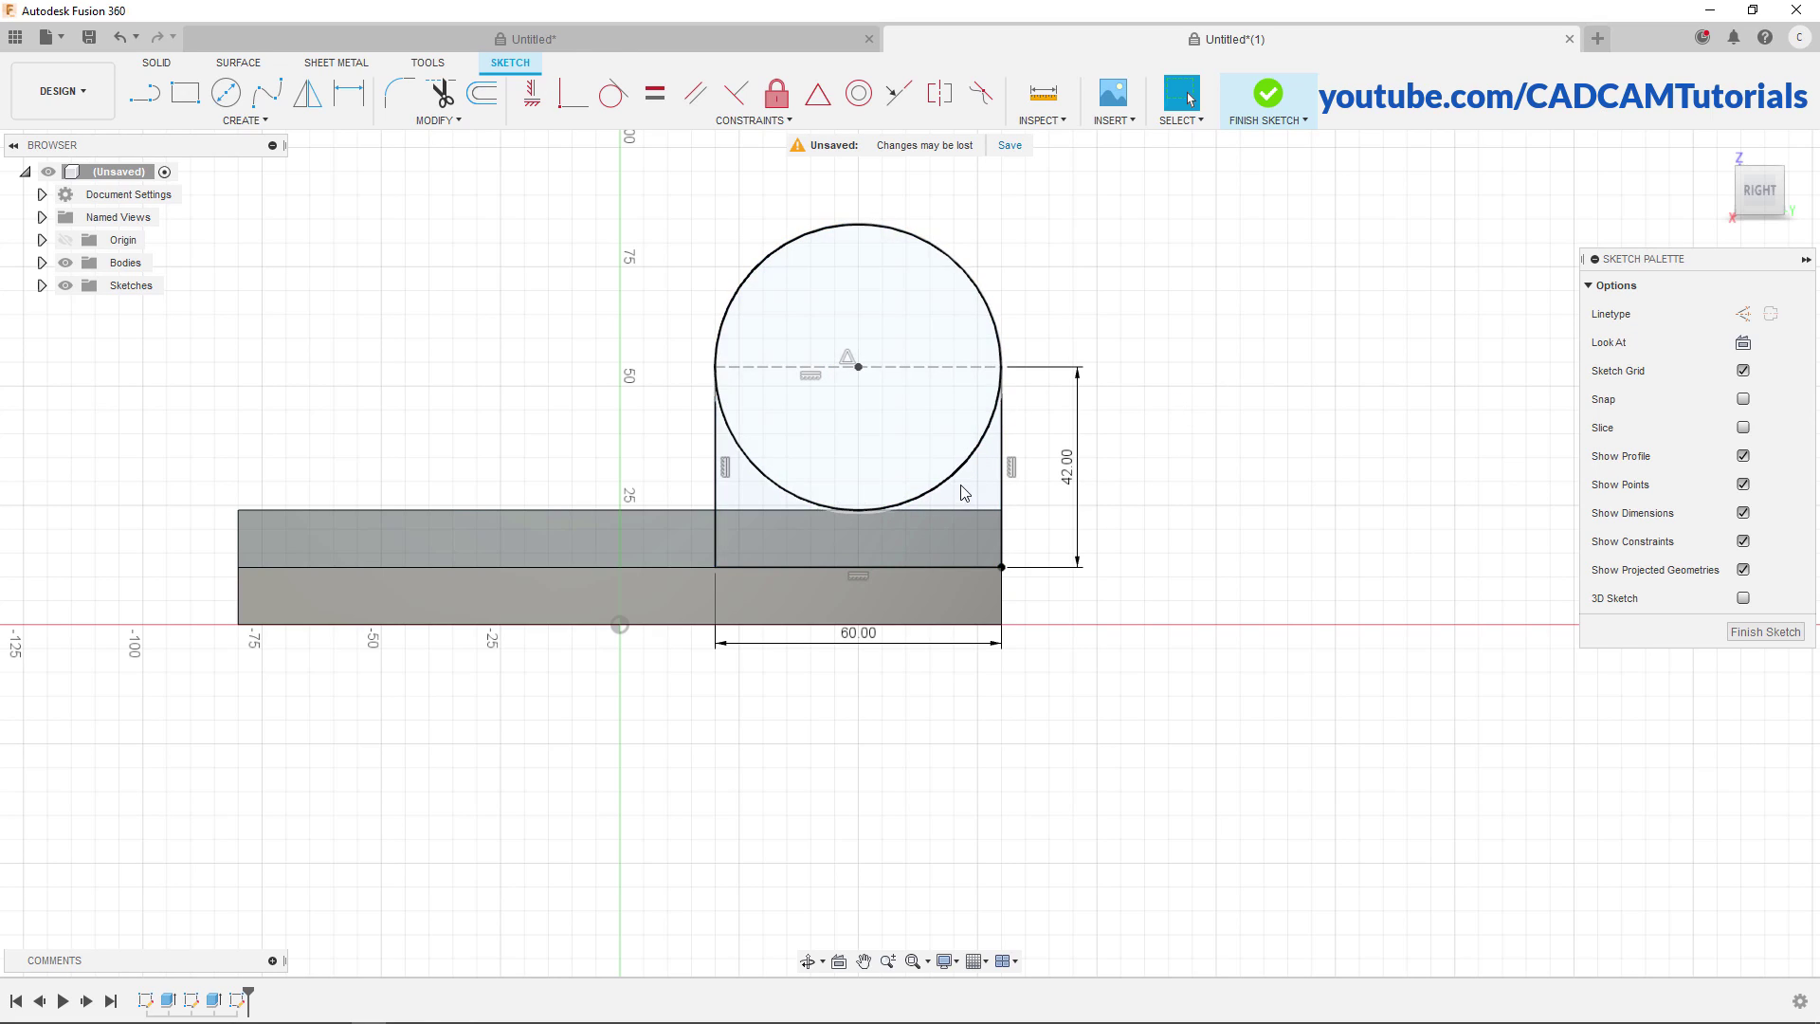
Trim away both lower quarter arcs of the circle so only the upper semicircle remains above the rectangle
{"action": "left_click", "coordinate": [447, 104]}
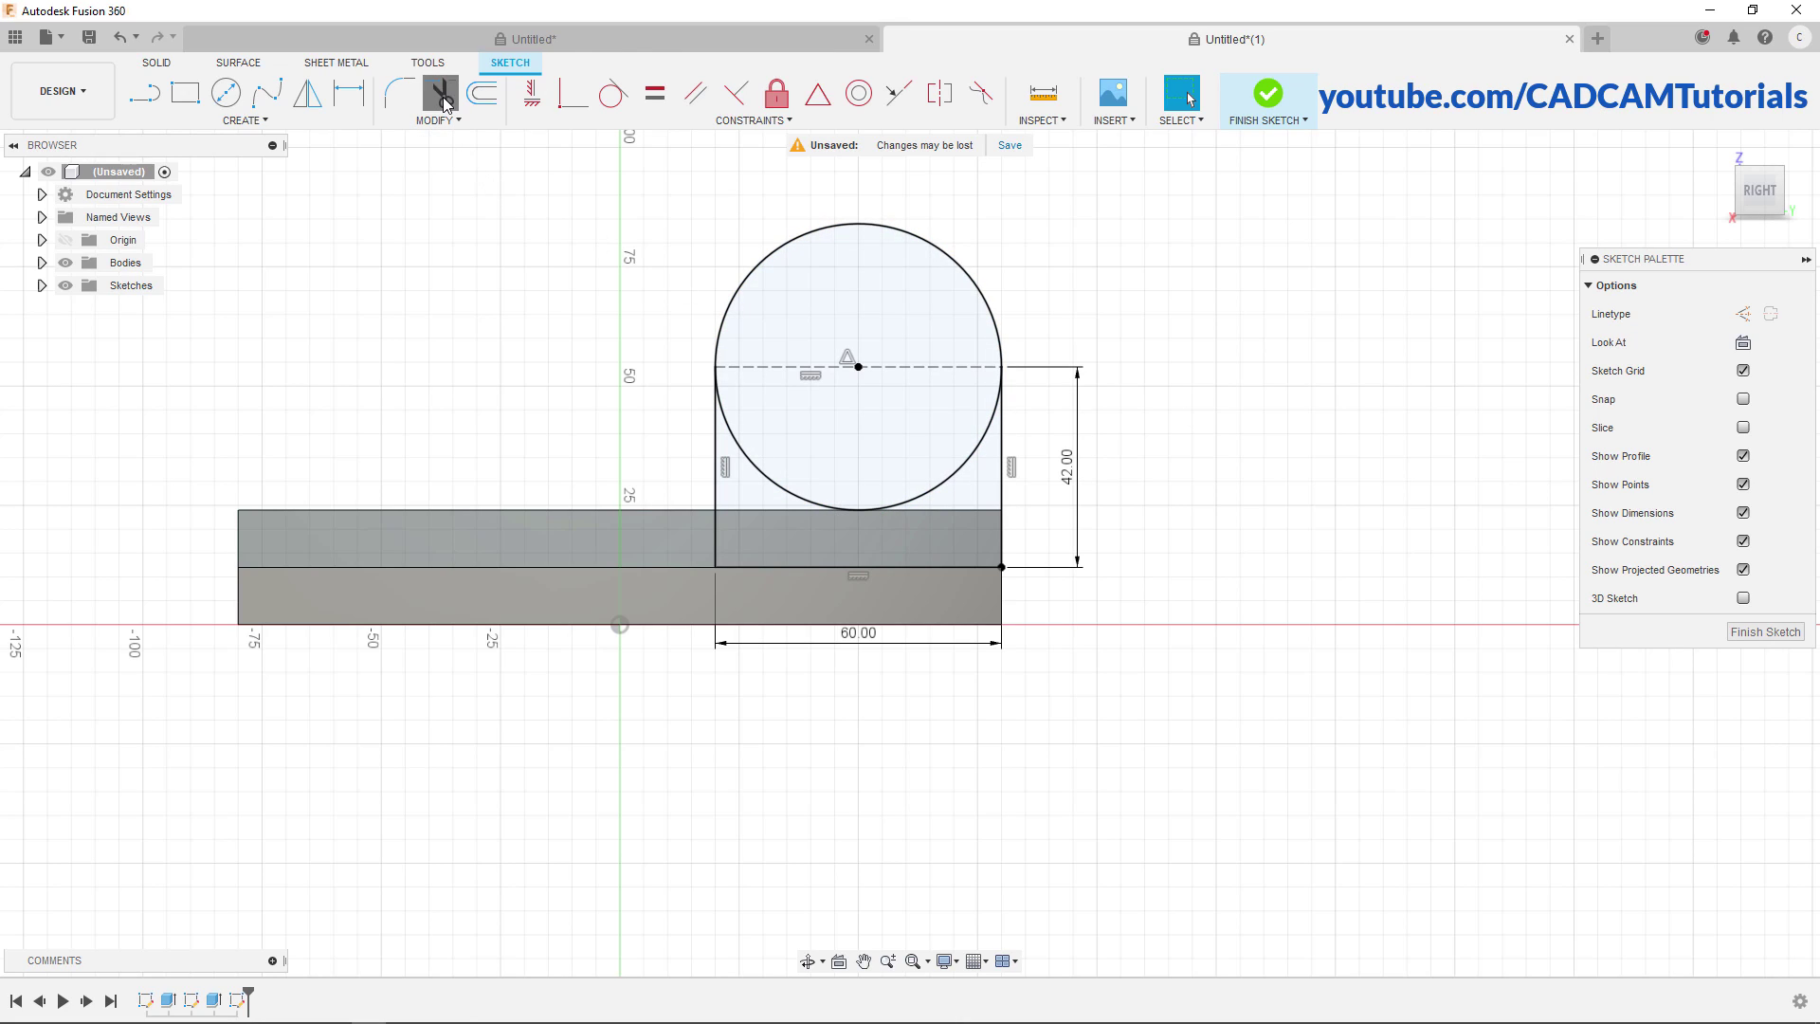
{"action": "left_click", "coordinate": [770, 487]}
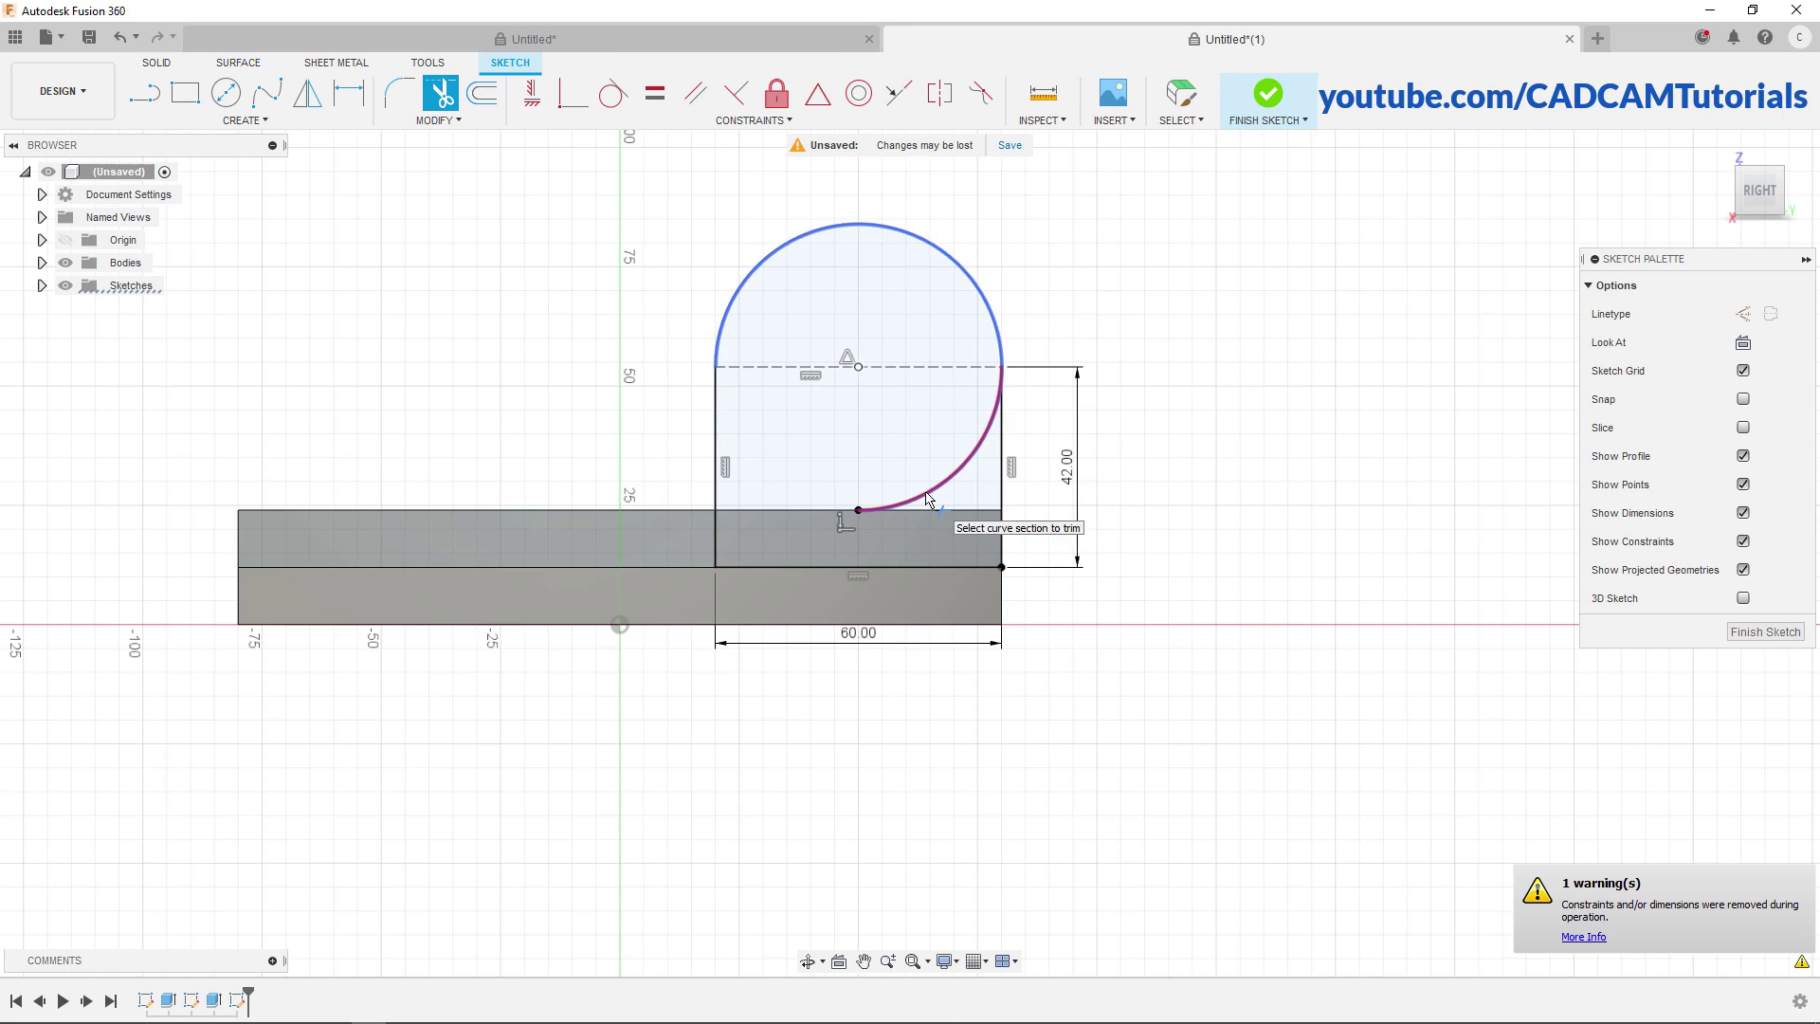
{"action": "left_click", "coordinate": [924, 491]}
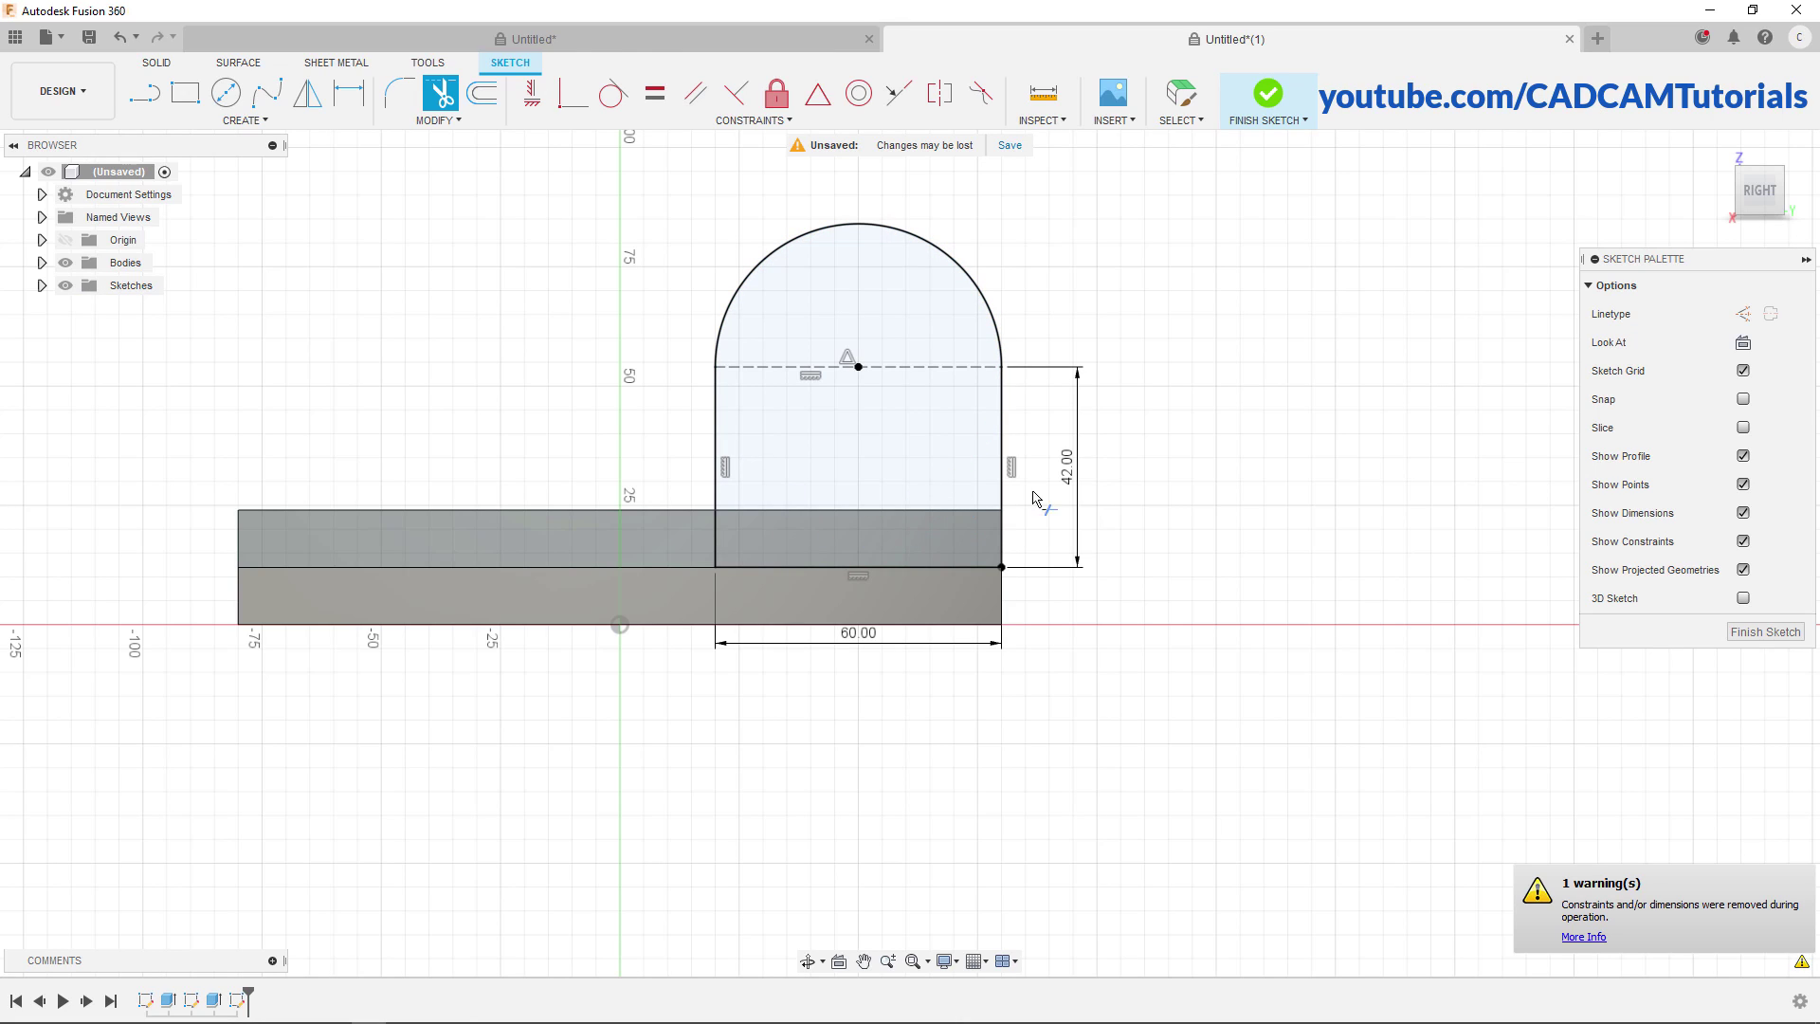
Press Pull the rounded upright profile with extent To Object up to the block's opposite upper side face, joined to the base
{"action": "right_click", "coordinate": [1238, 309]}
{"action": "left_click", "coordinate": [1306, 282]}
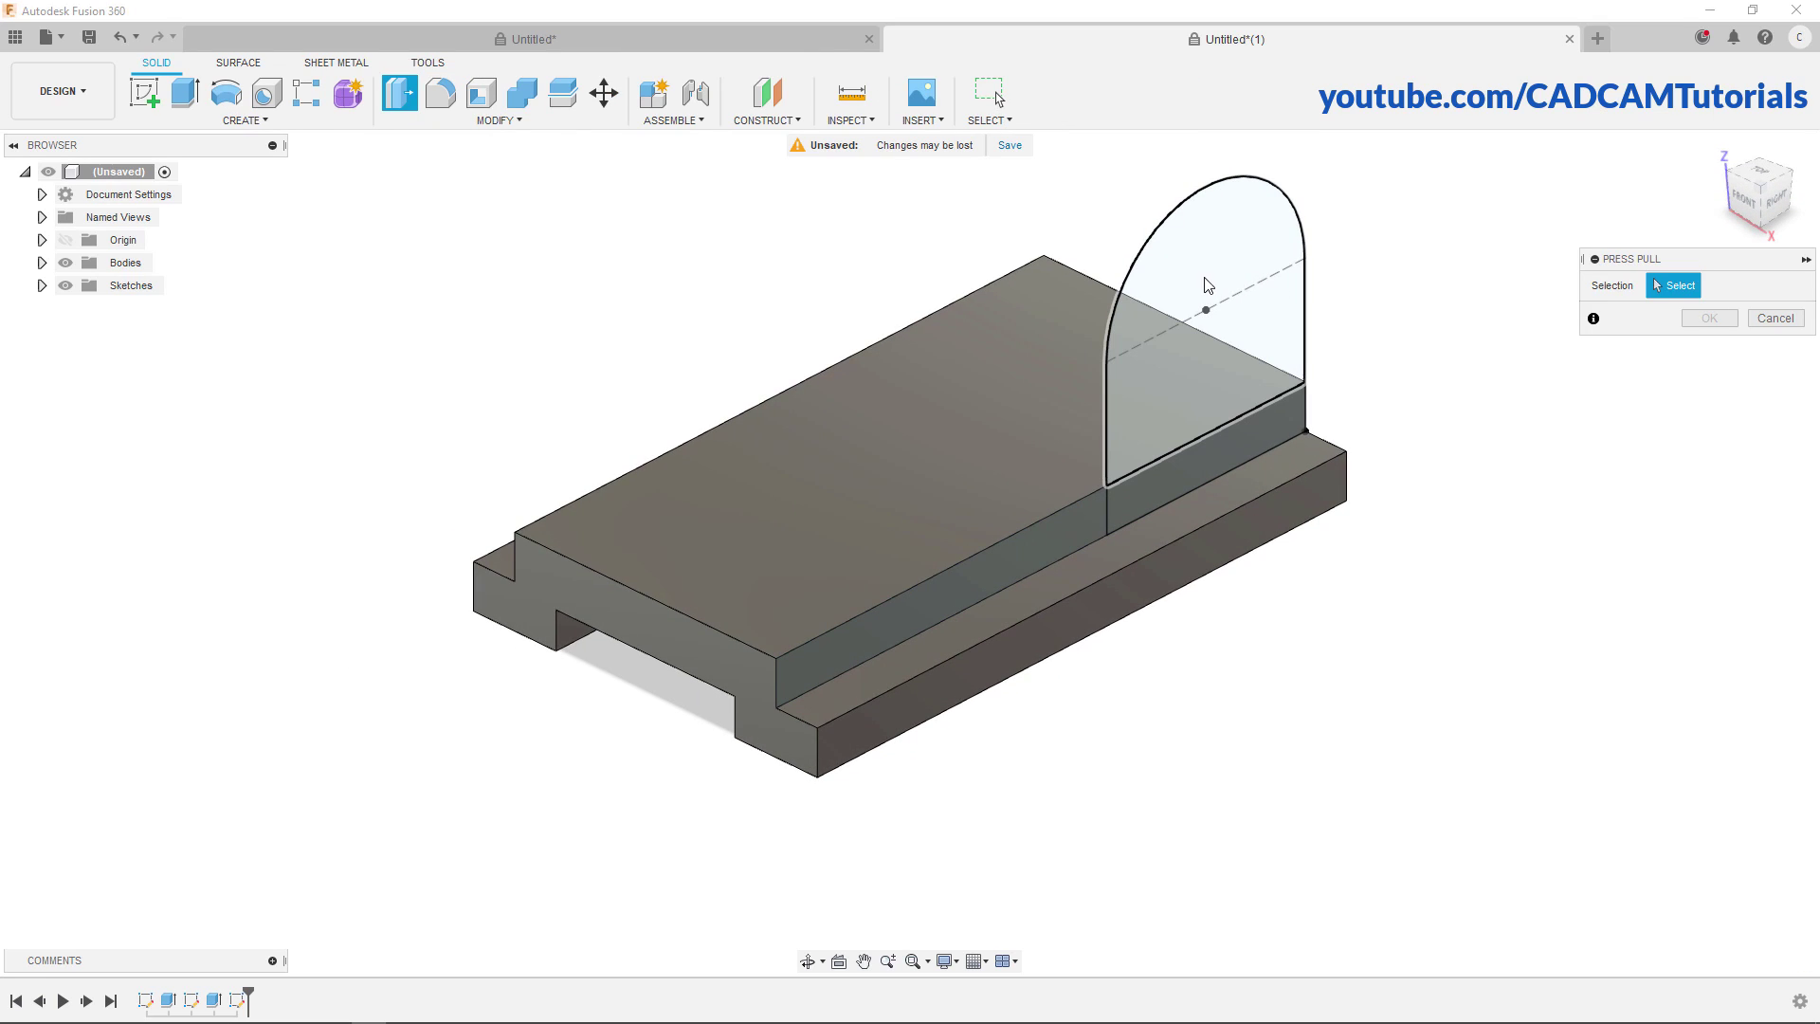
{"action": "left_click", "coordinate": [1201, 269]}
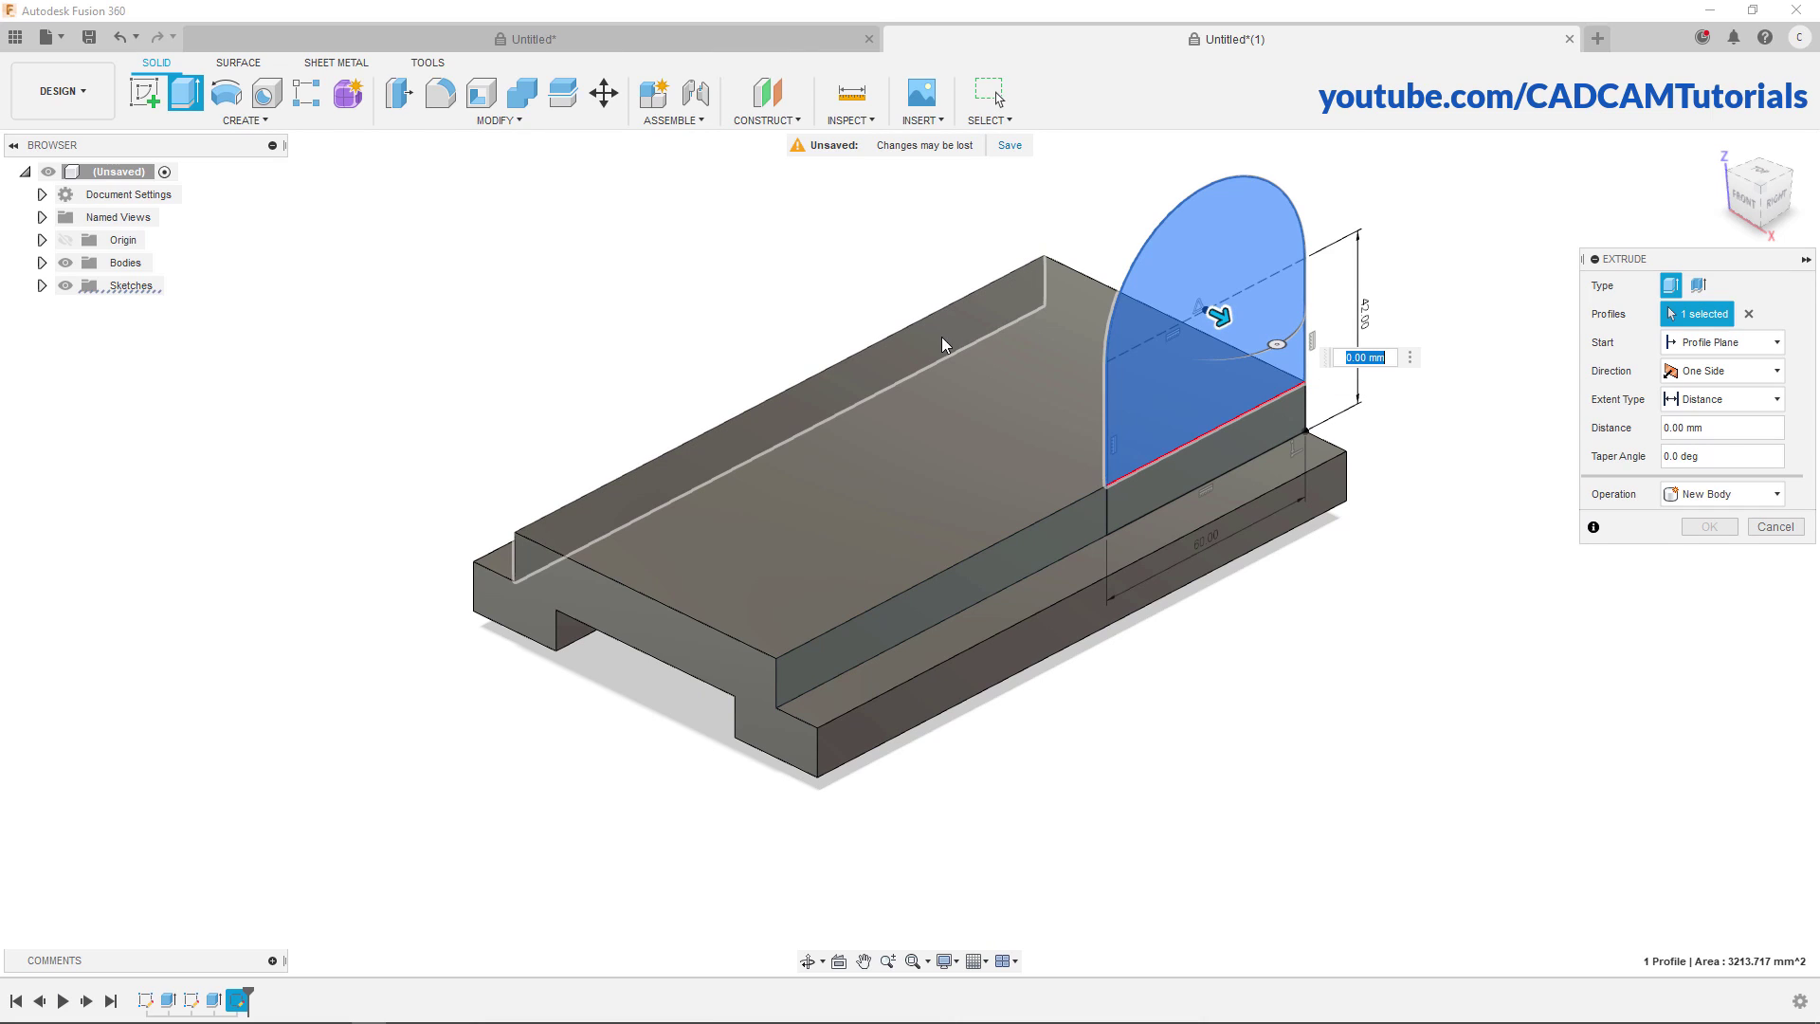
{"action": "left_click", "coordinate": [1723, 402]}
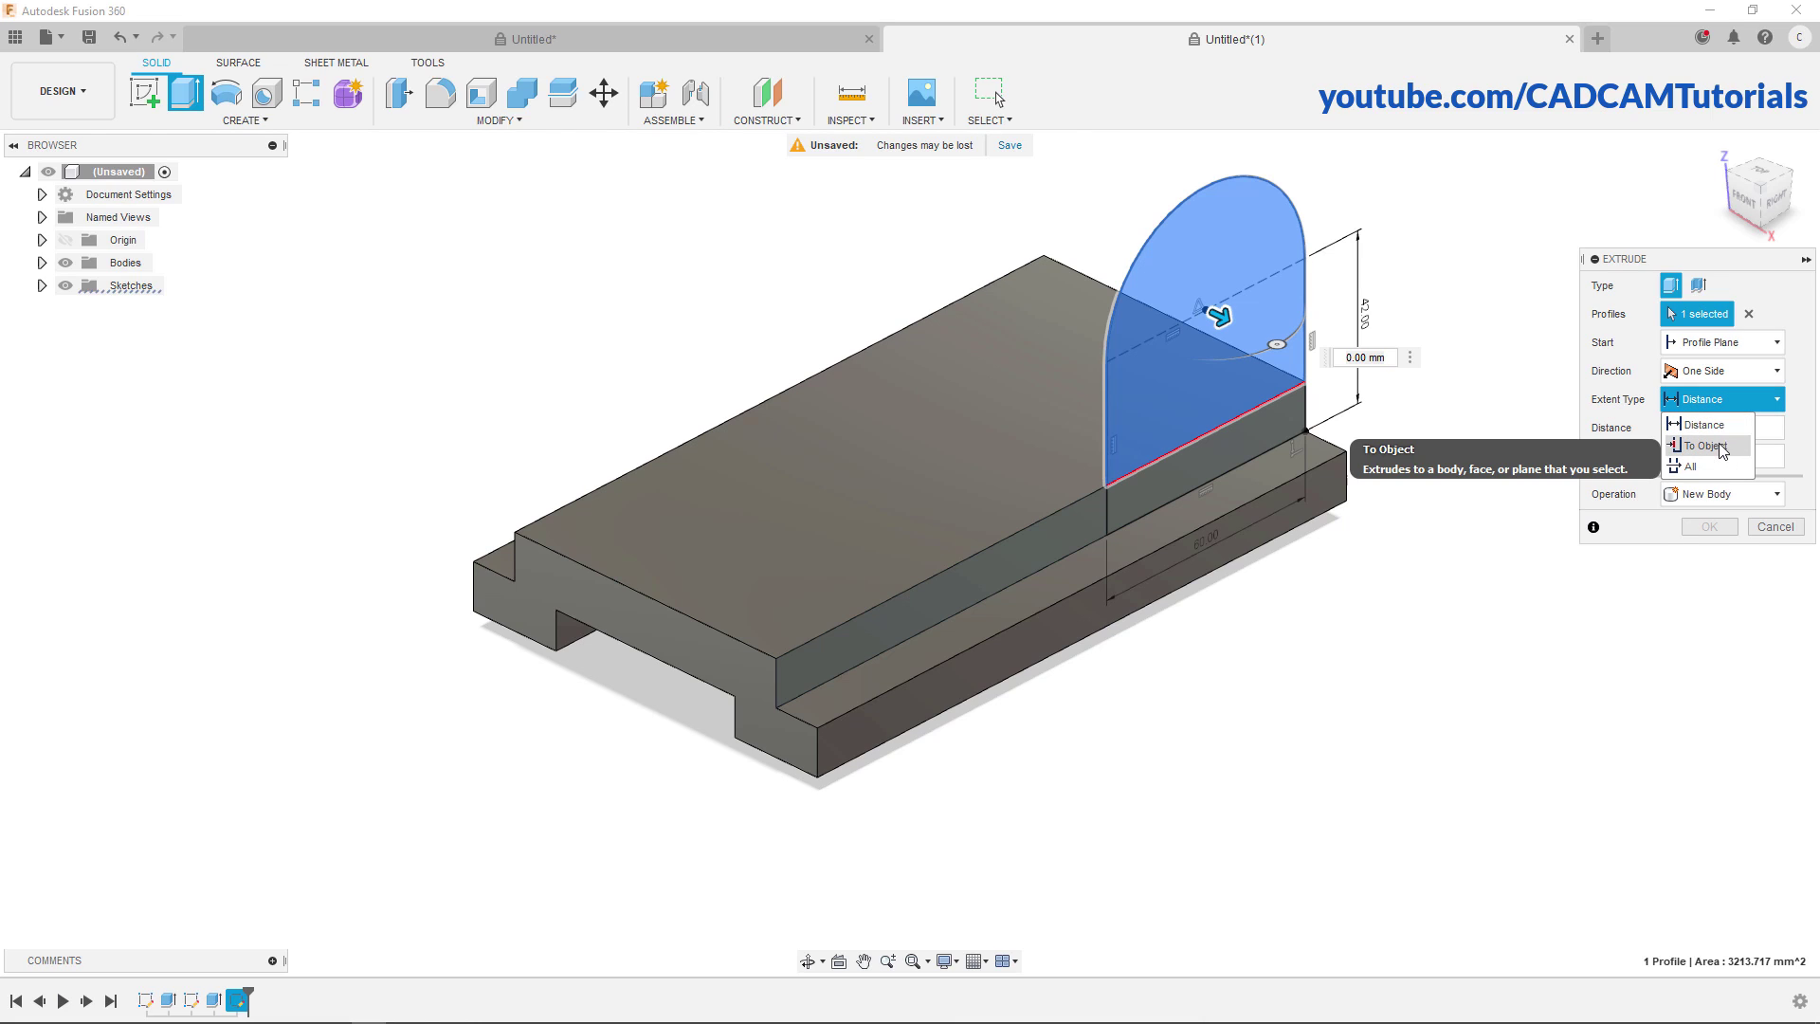
{"action": "left_click", "coordinate": [1706, 445]}
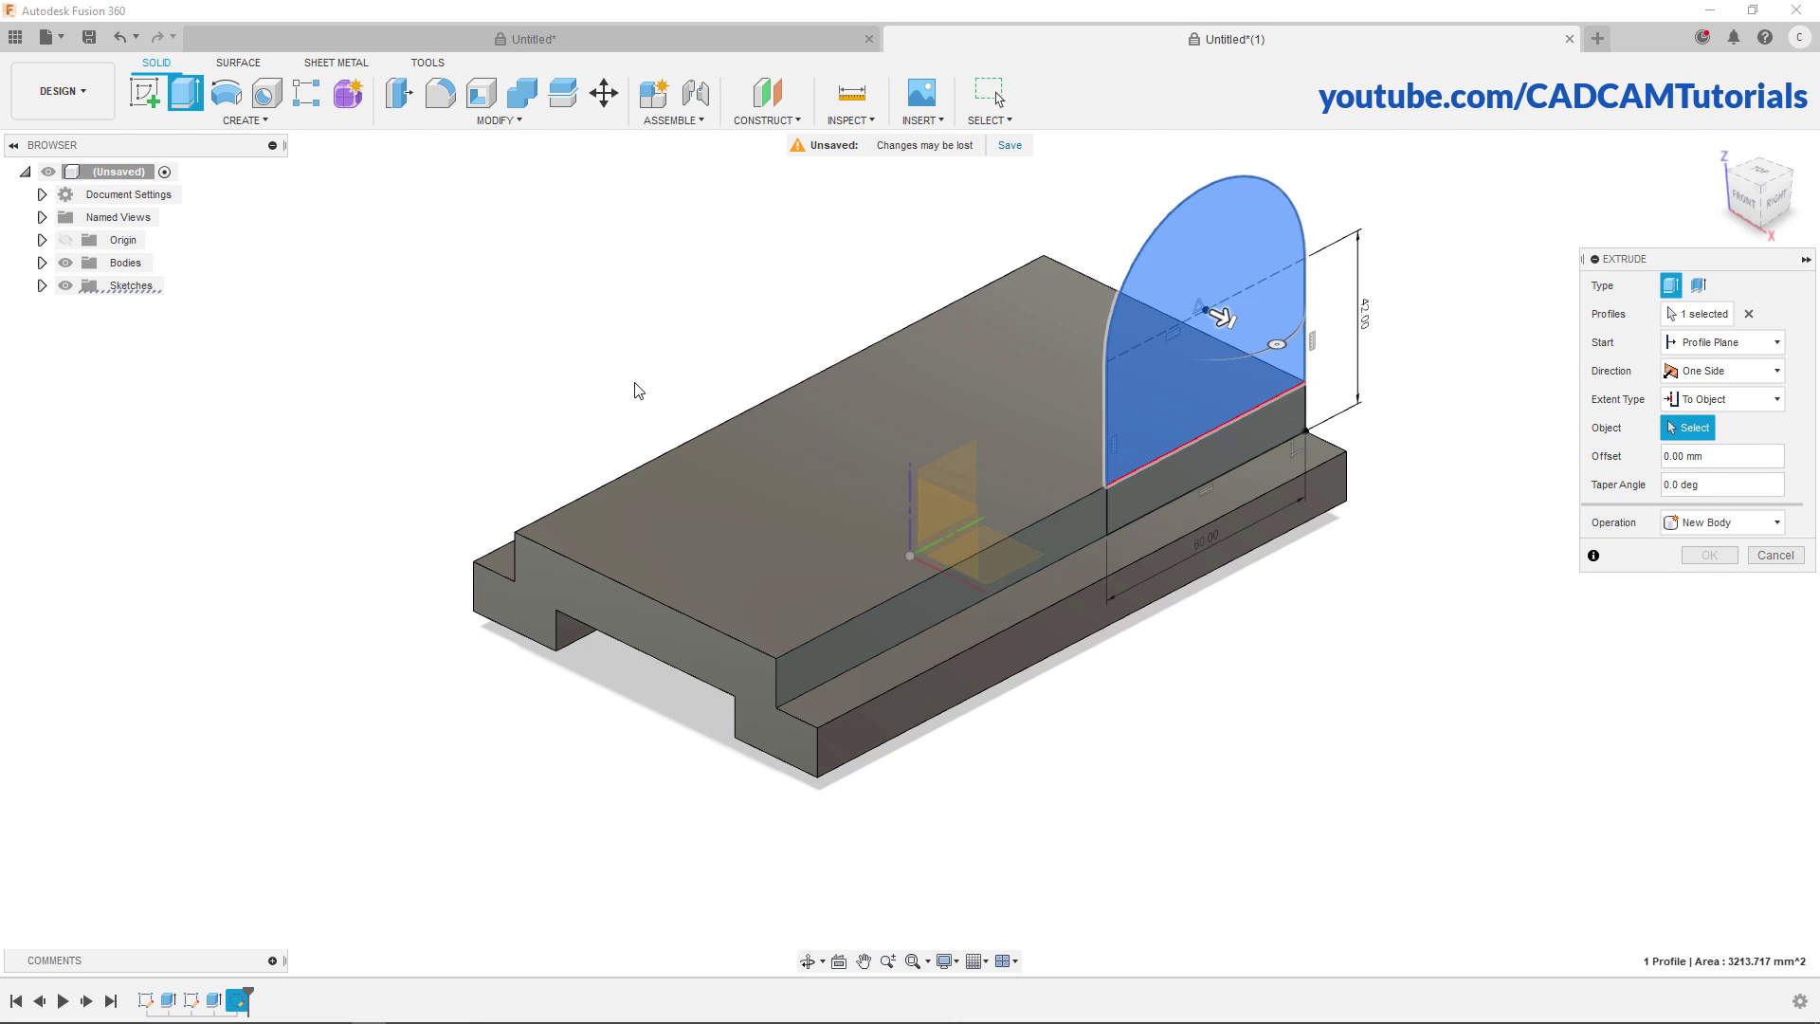
{"action": "middle_click_drag", "start_coordinate": [566, 395], "coordinate": [674, 358], "text": "shift"}
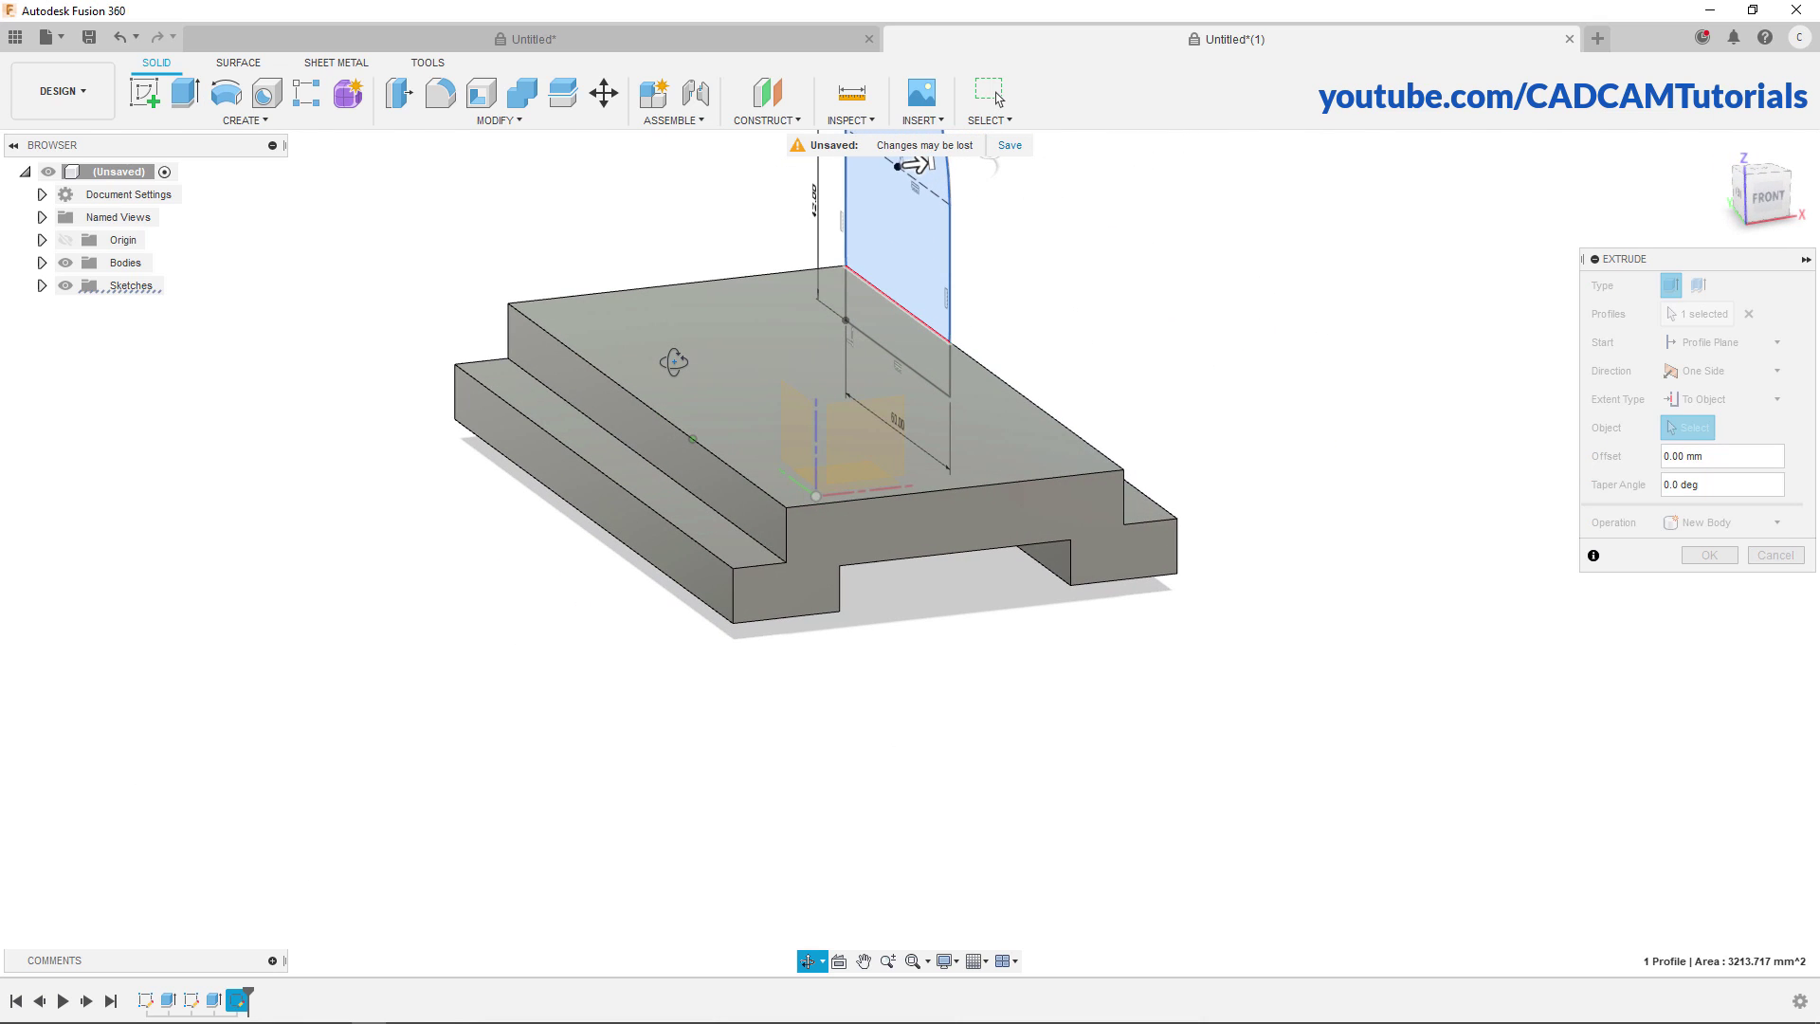
{"action": "left_click", "coordinate": [603, 406]}
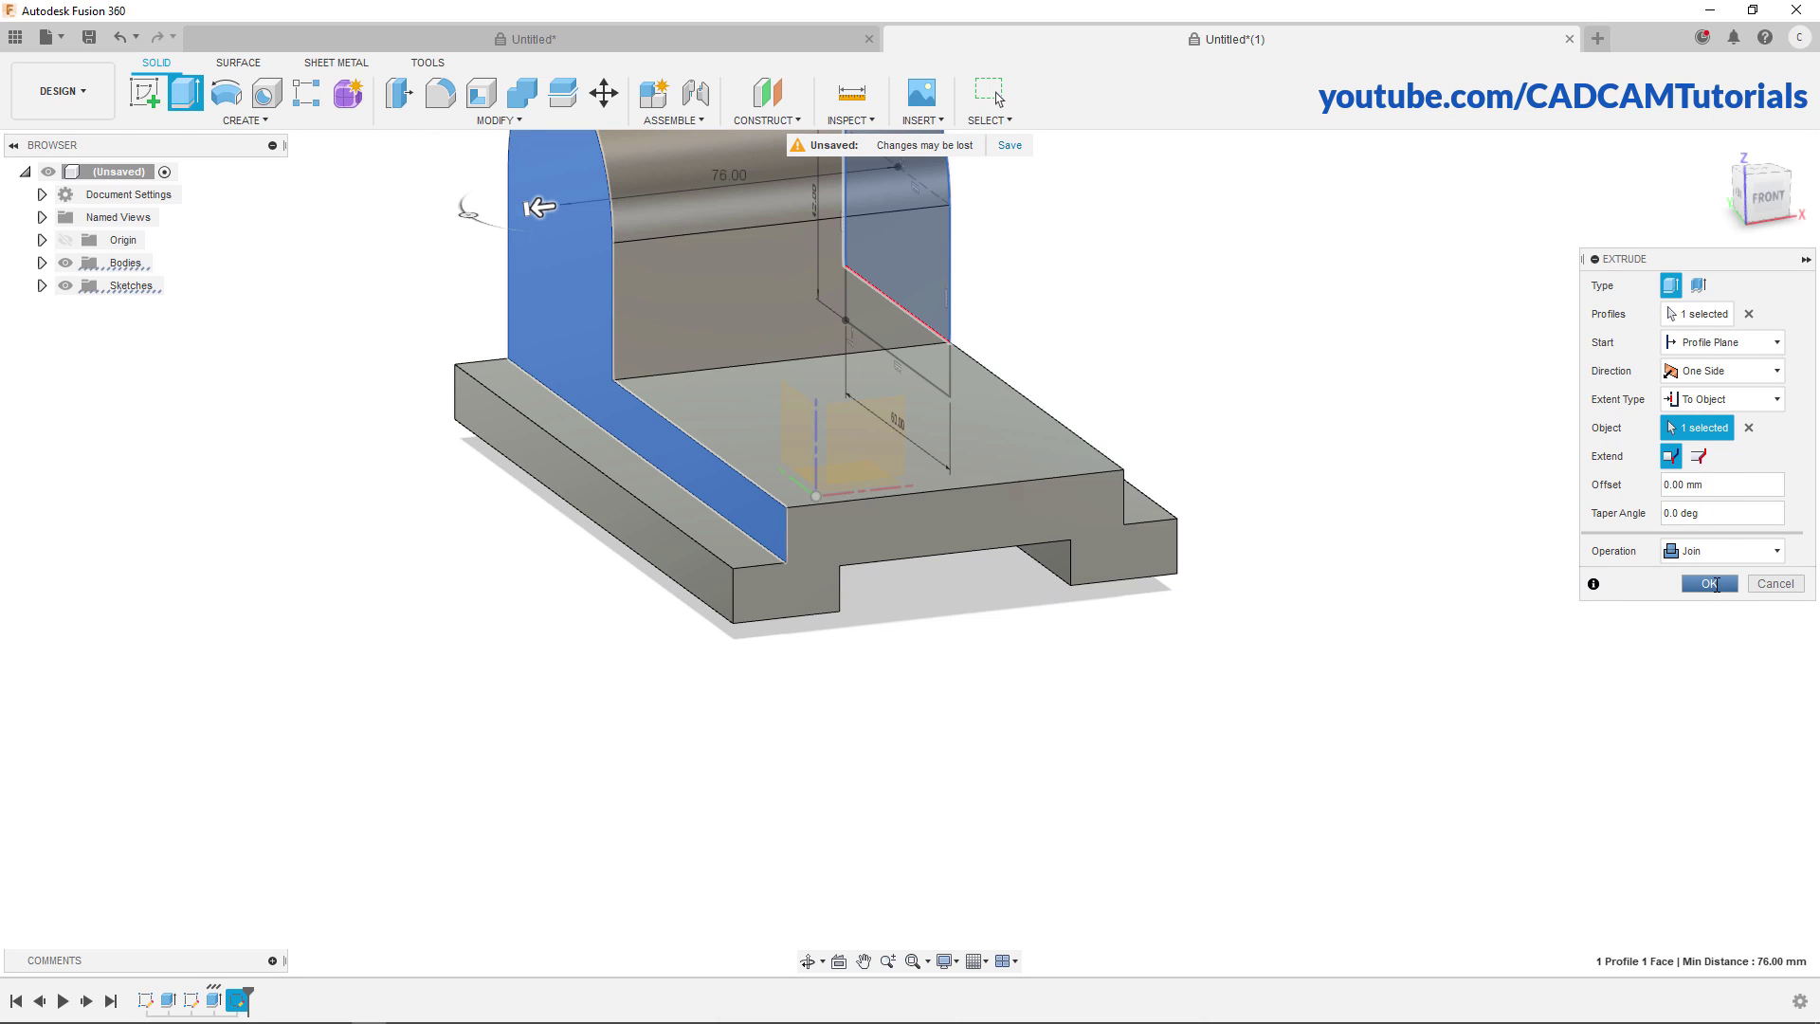
{"action": "left_click", "coordinate": [1712, 584]}
{"action": "middle_click_drag", "start_coordinate": [1341, 517], "coordinate": [990, 605], "text": "shift"}
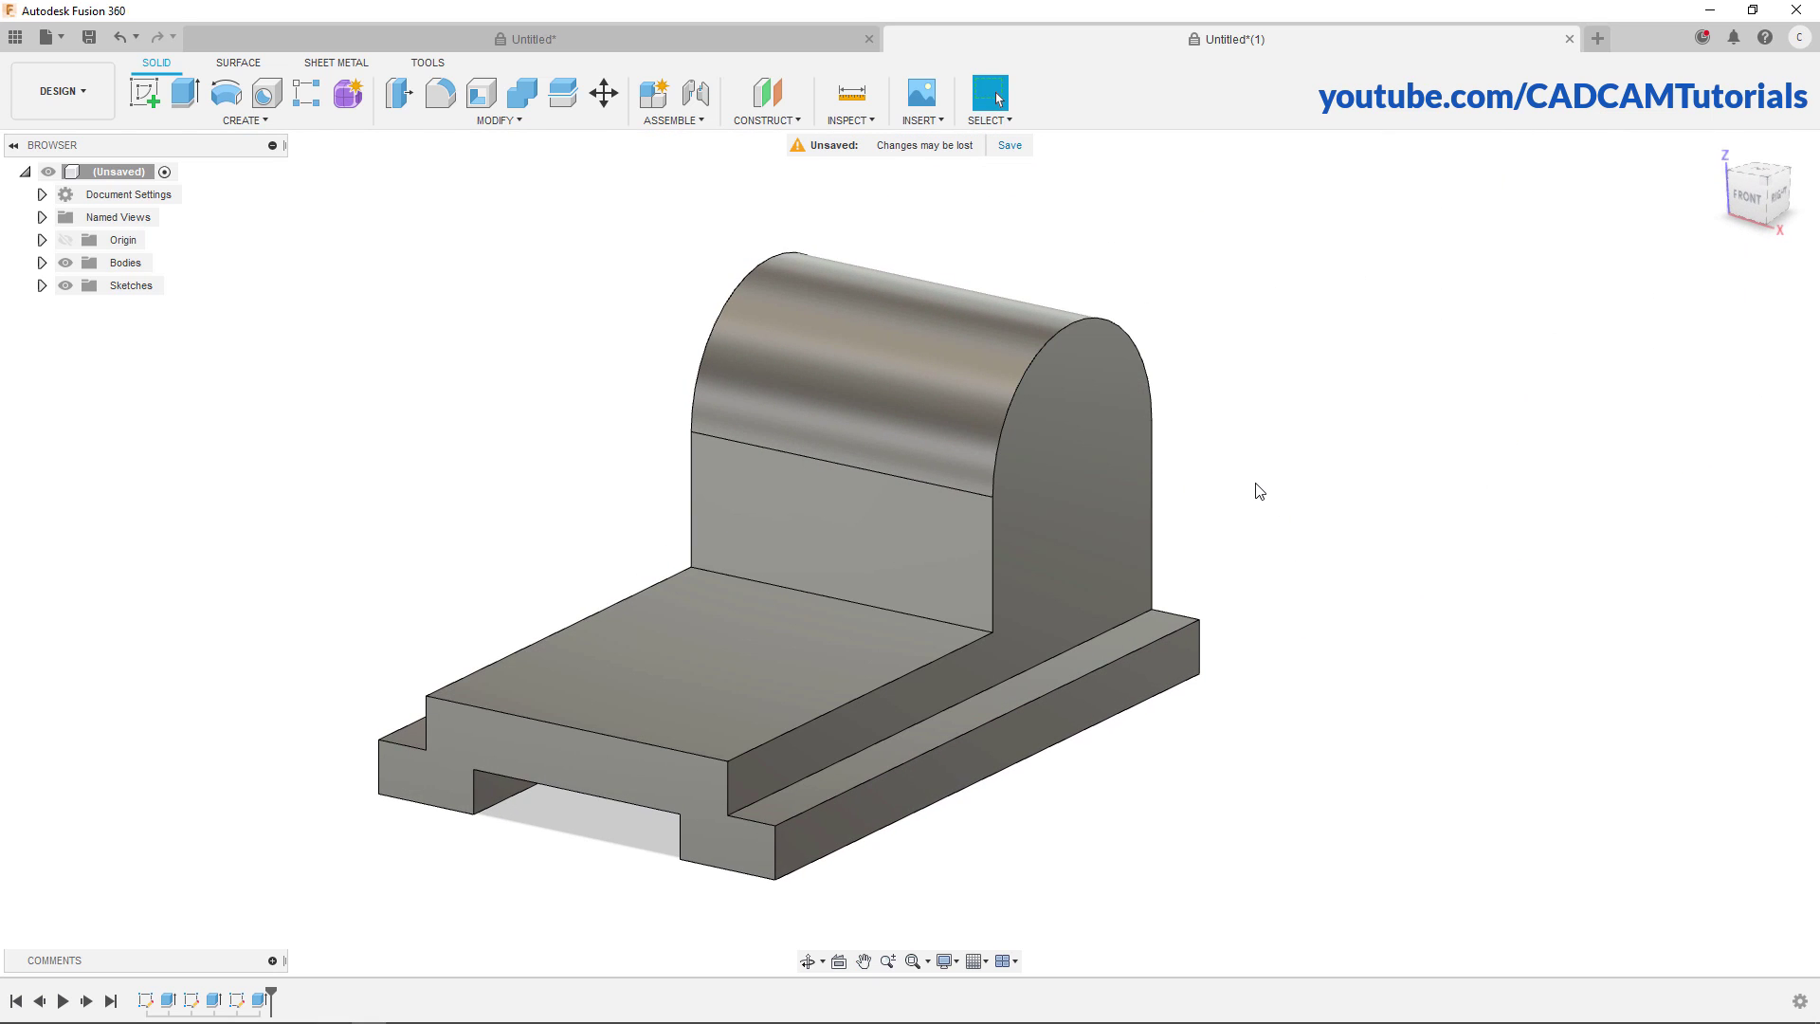
Check the bore size in the PDF drawing, then sketch a 30 mm diameter circle on the upright's side face, concentric with its rounded top
{"action": "key", "text": "alt+Tab"}
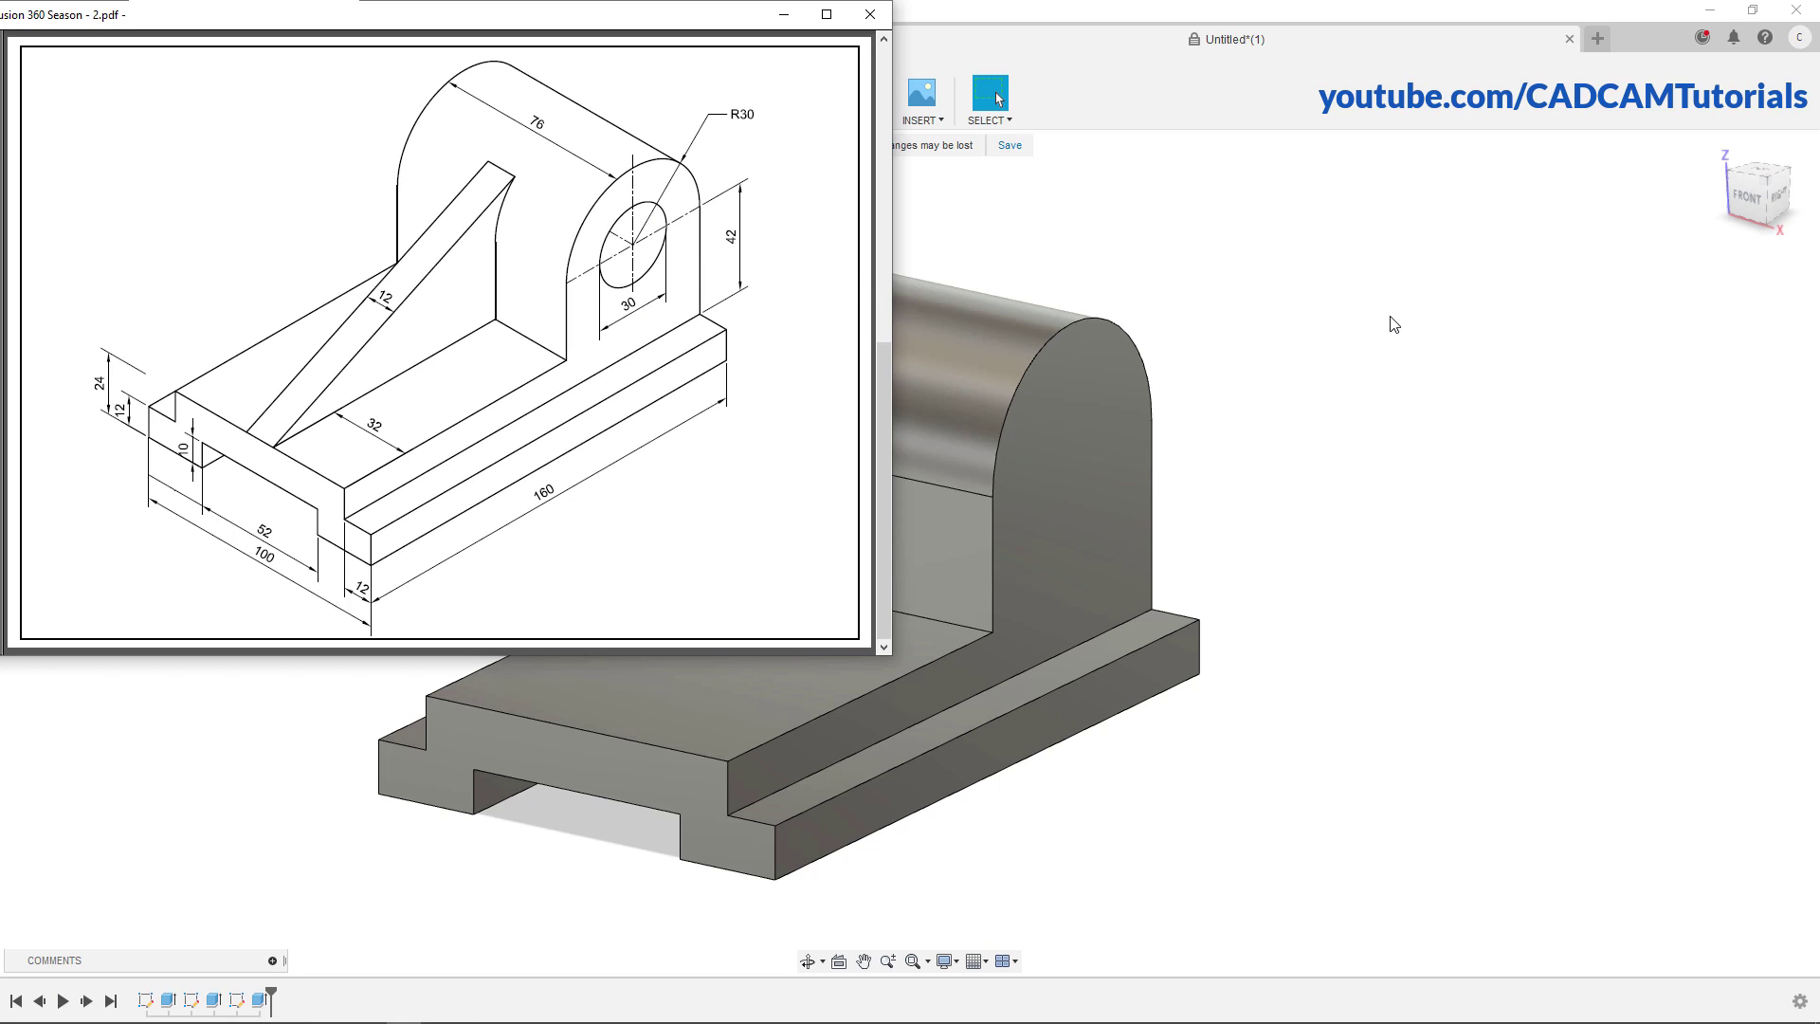
{"action": "key", "text": "alt+Tab"}
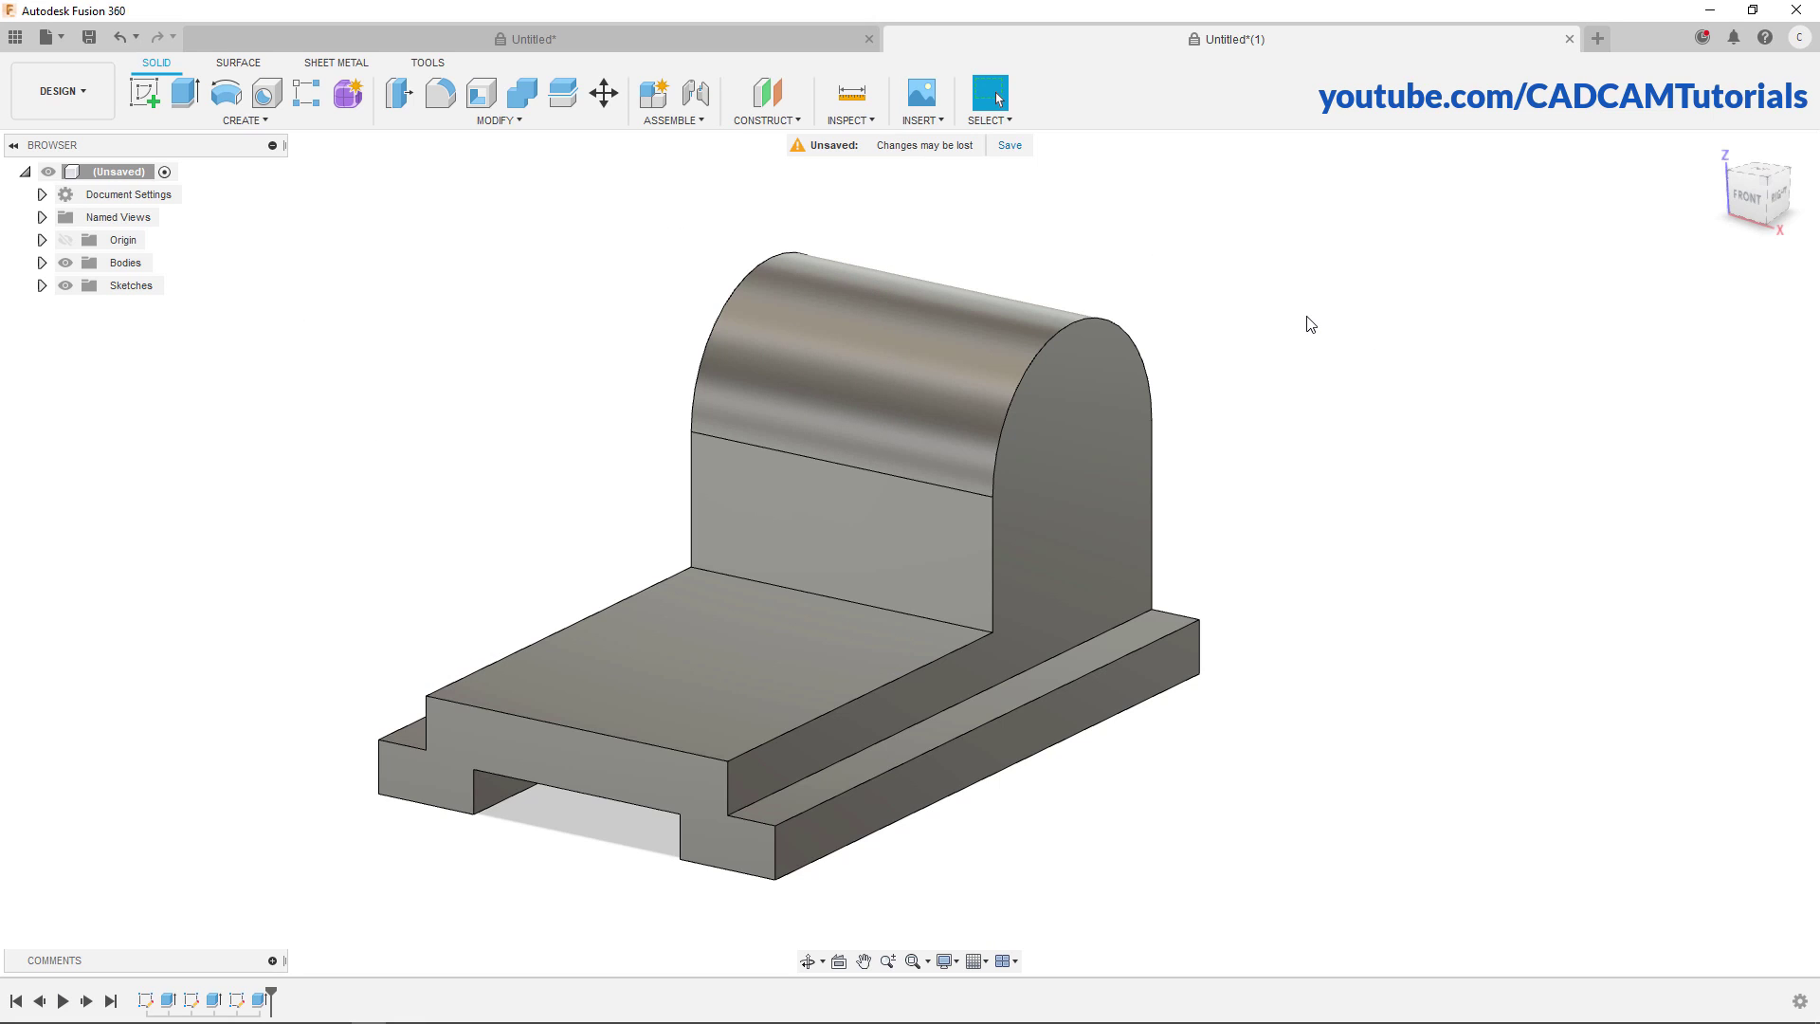
{"action": "left_click", "coordinate": [147, 92]}
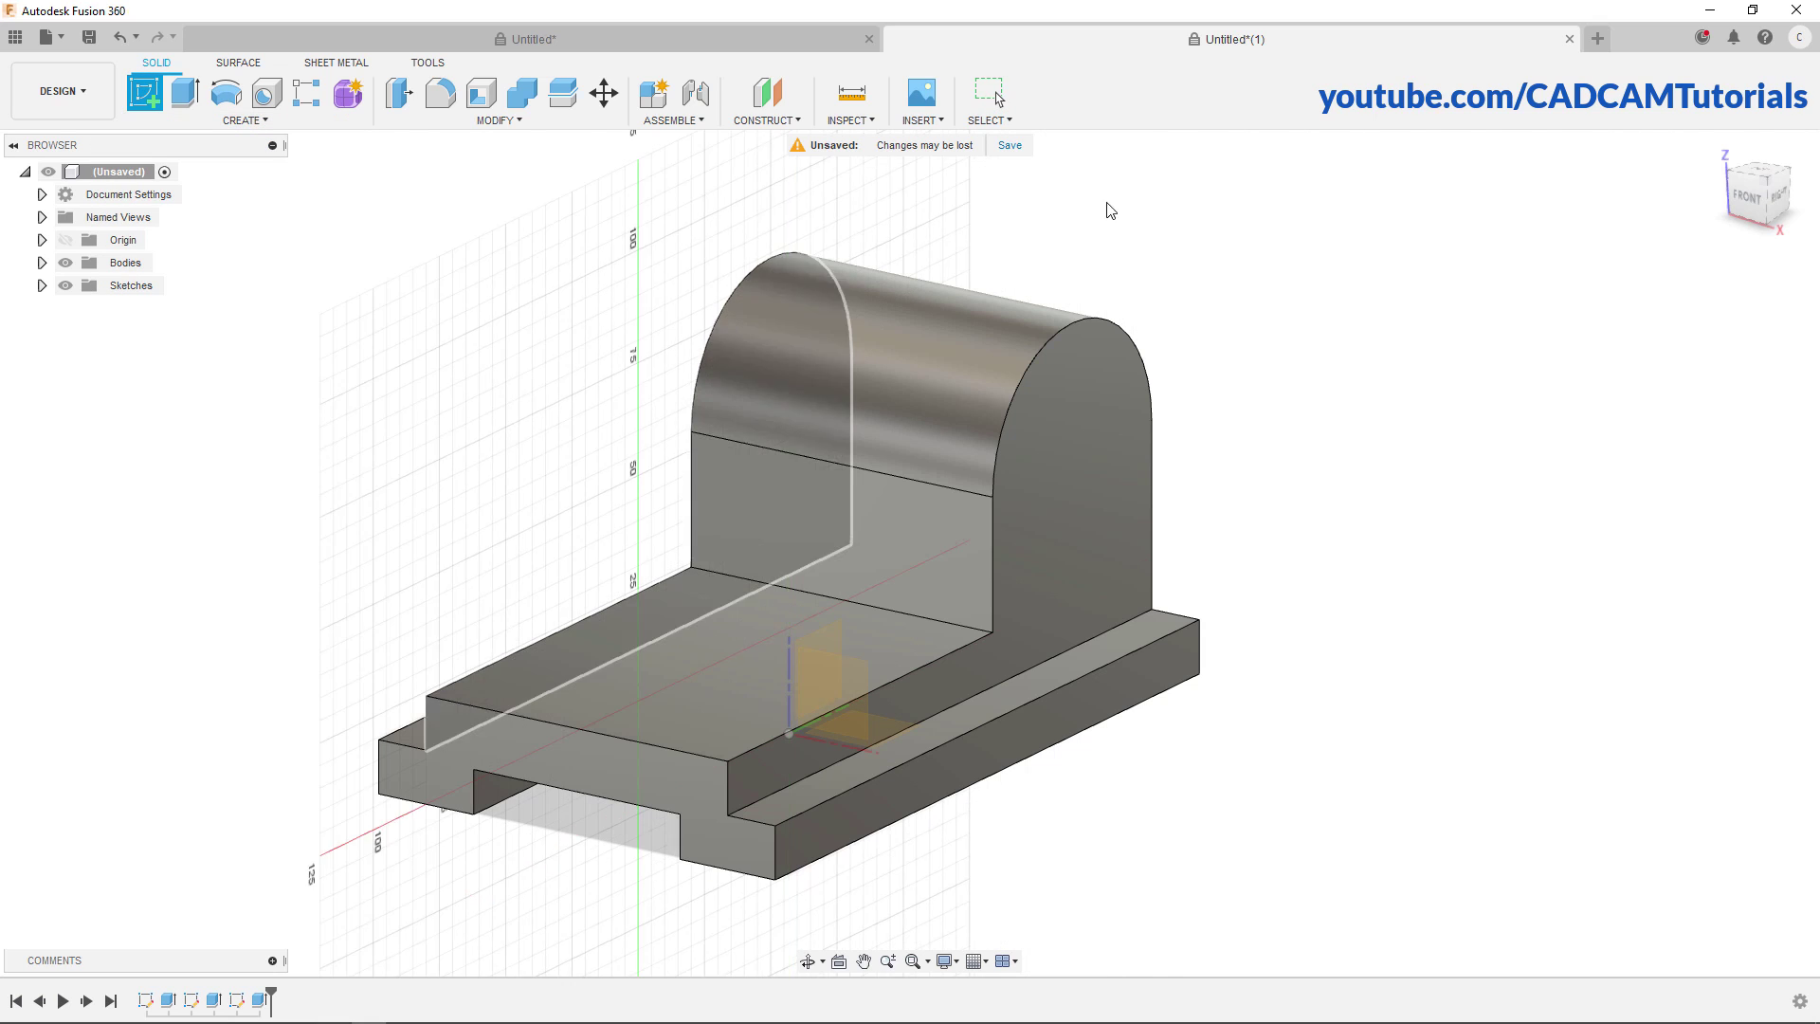
{"action": "left_click", "coordinate": [1111, 450]}
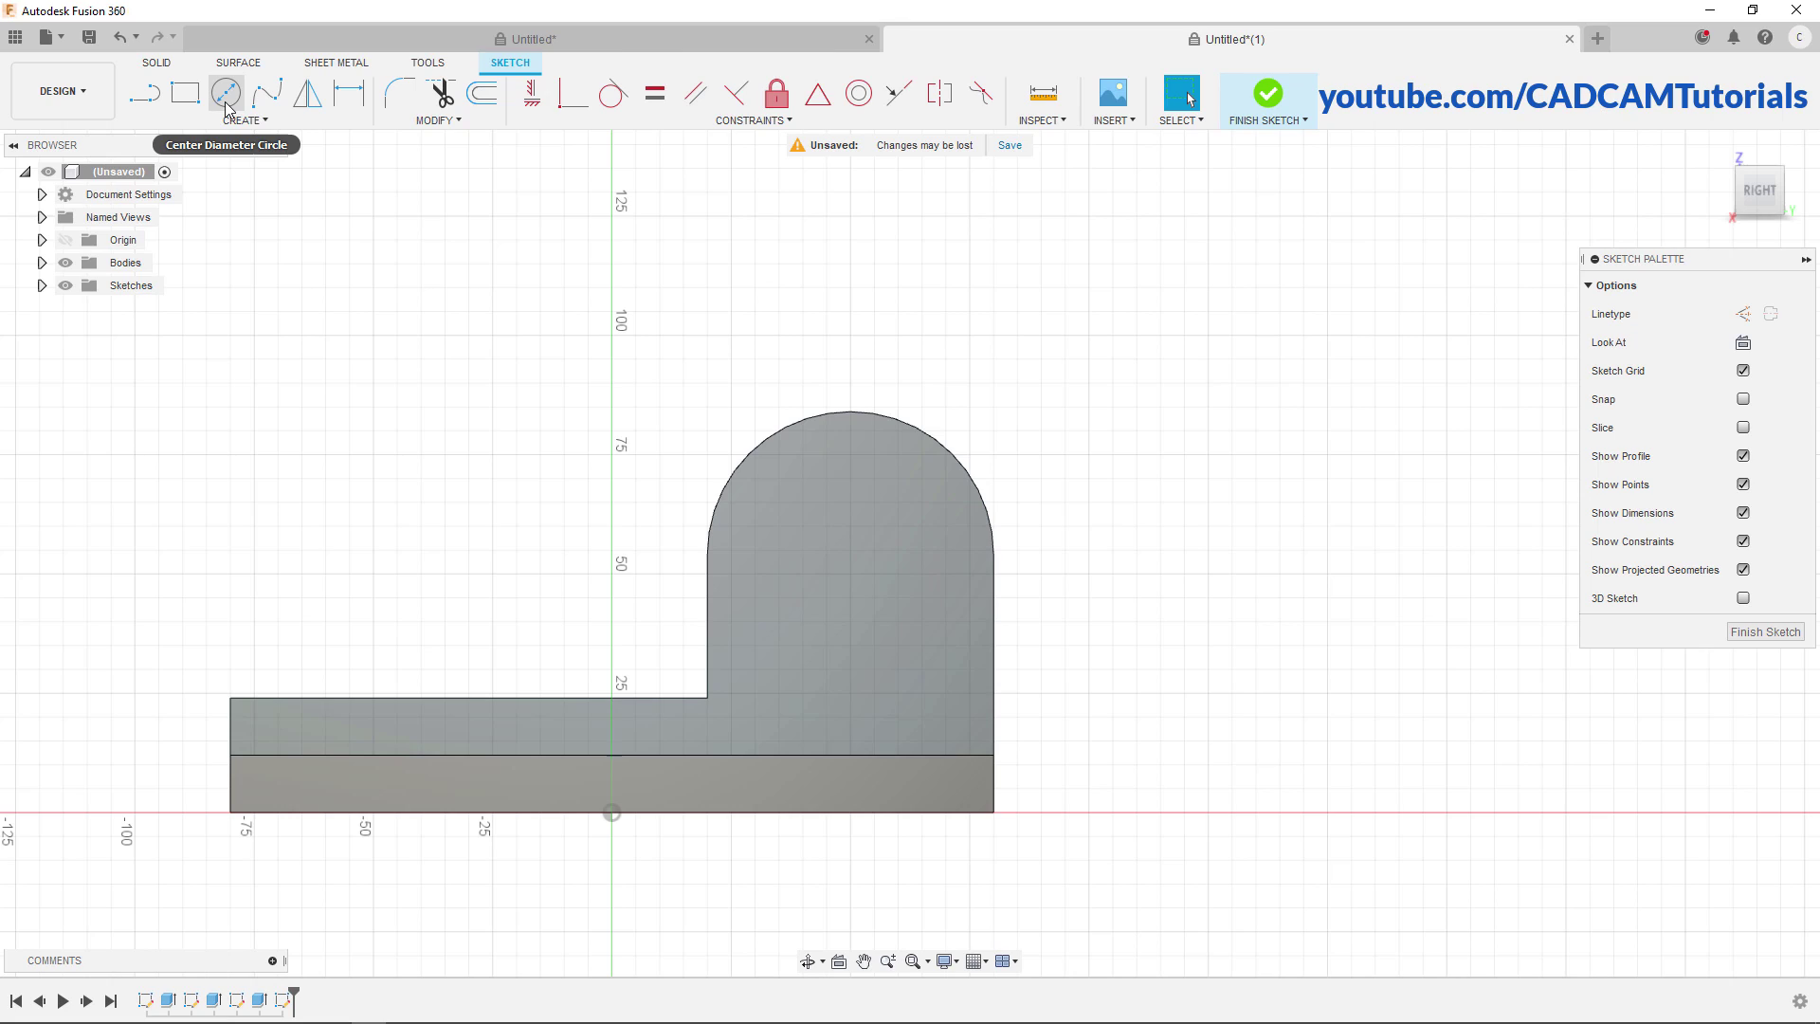
{"action": "left_click", "coordinate": [227, 105]}
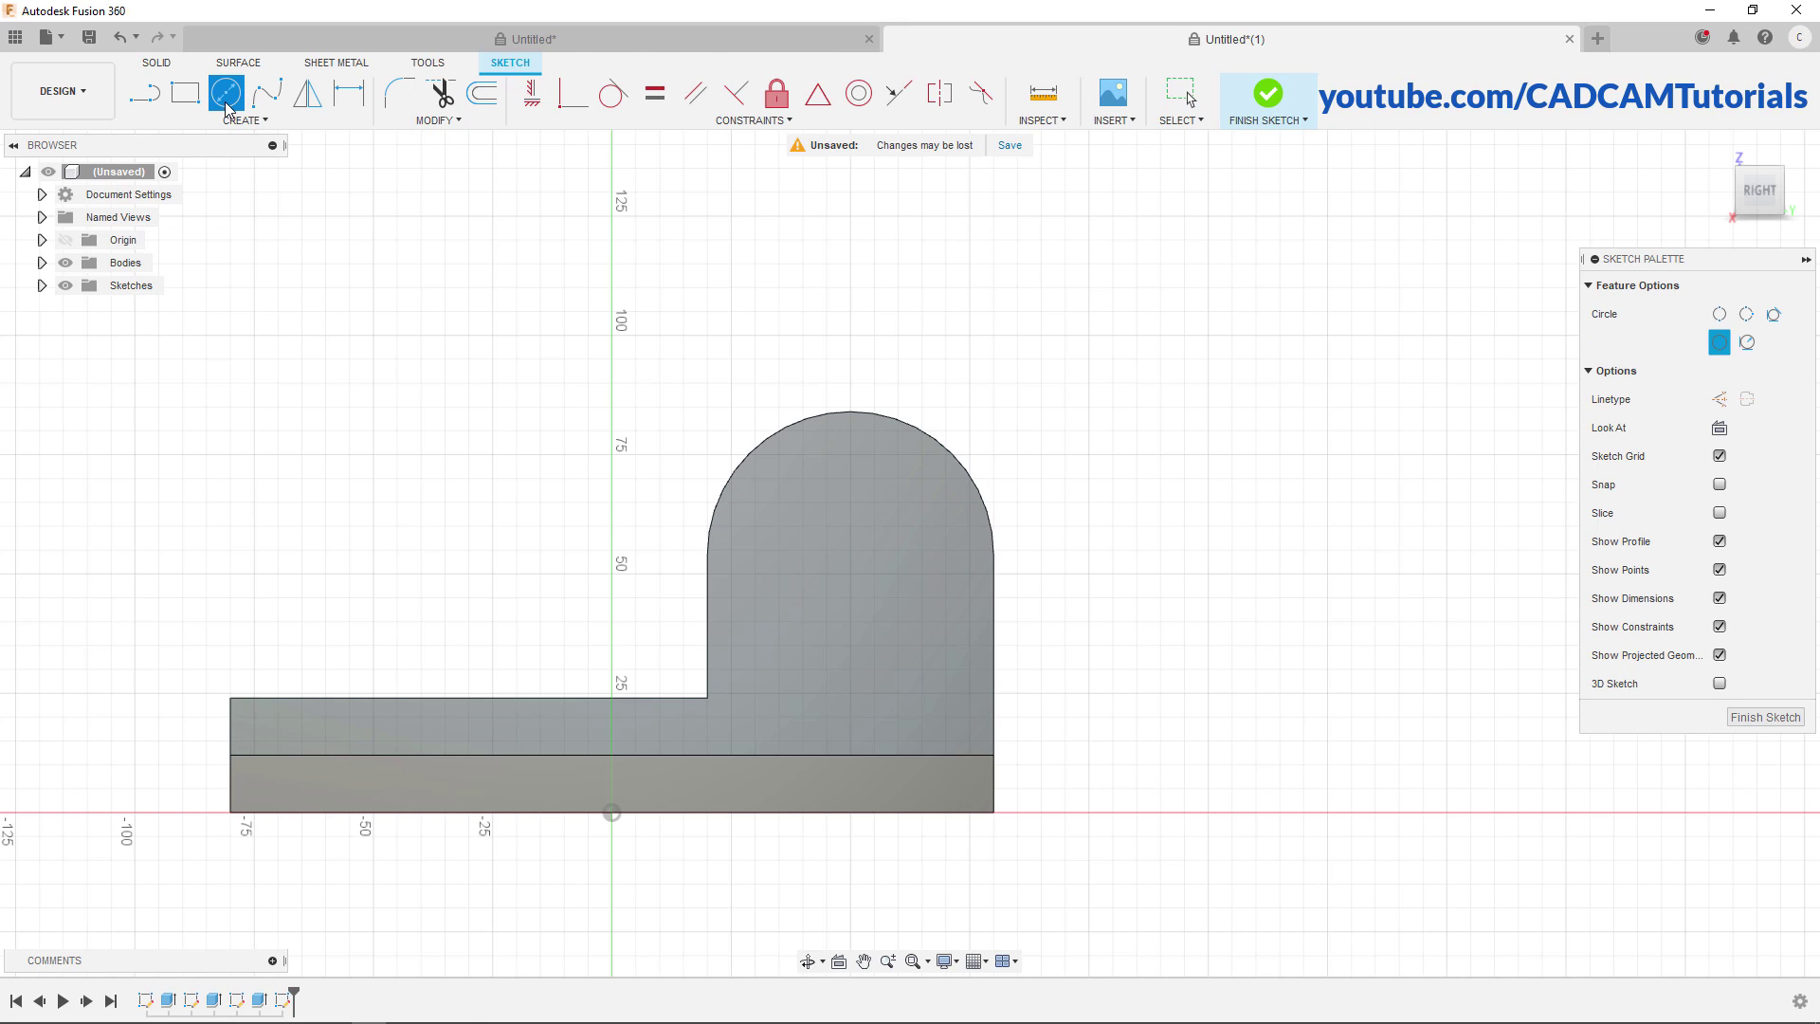
{"action": "left_click", "coordinate": [853, 556]}
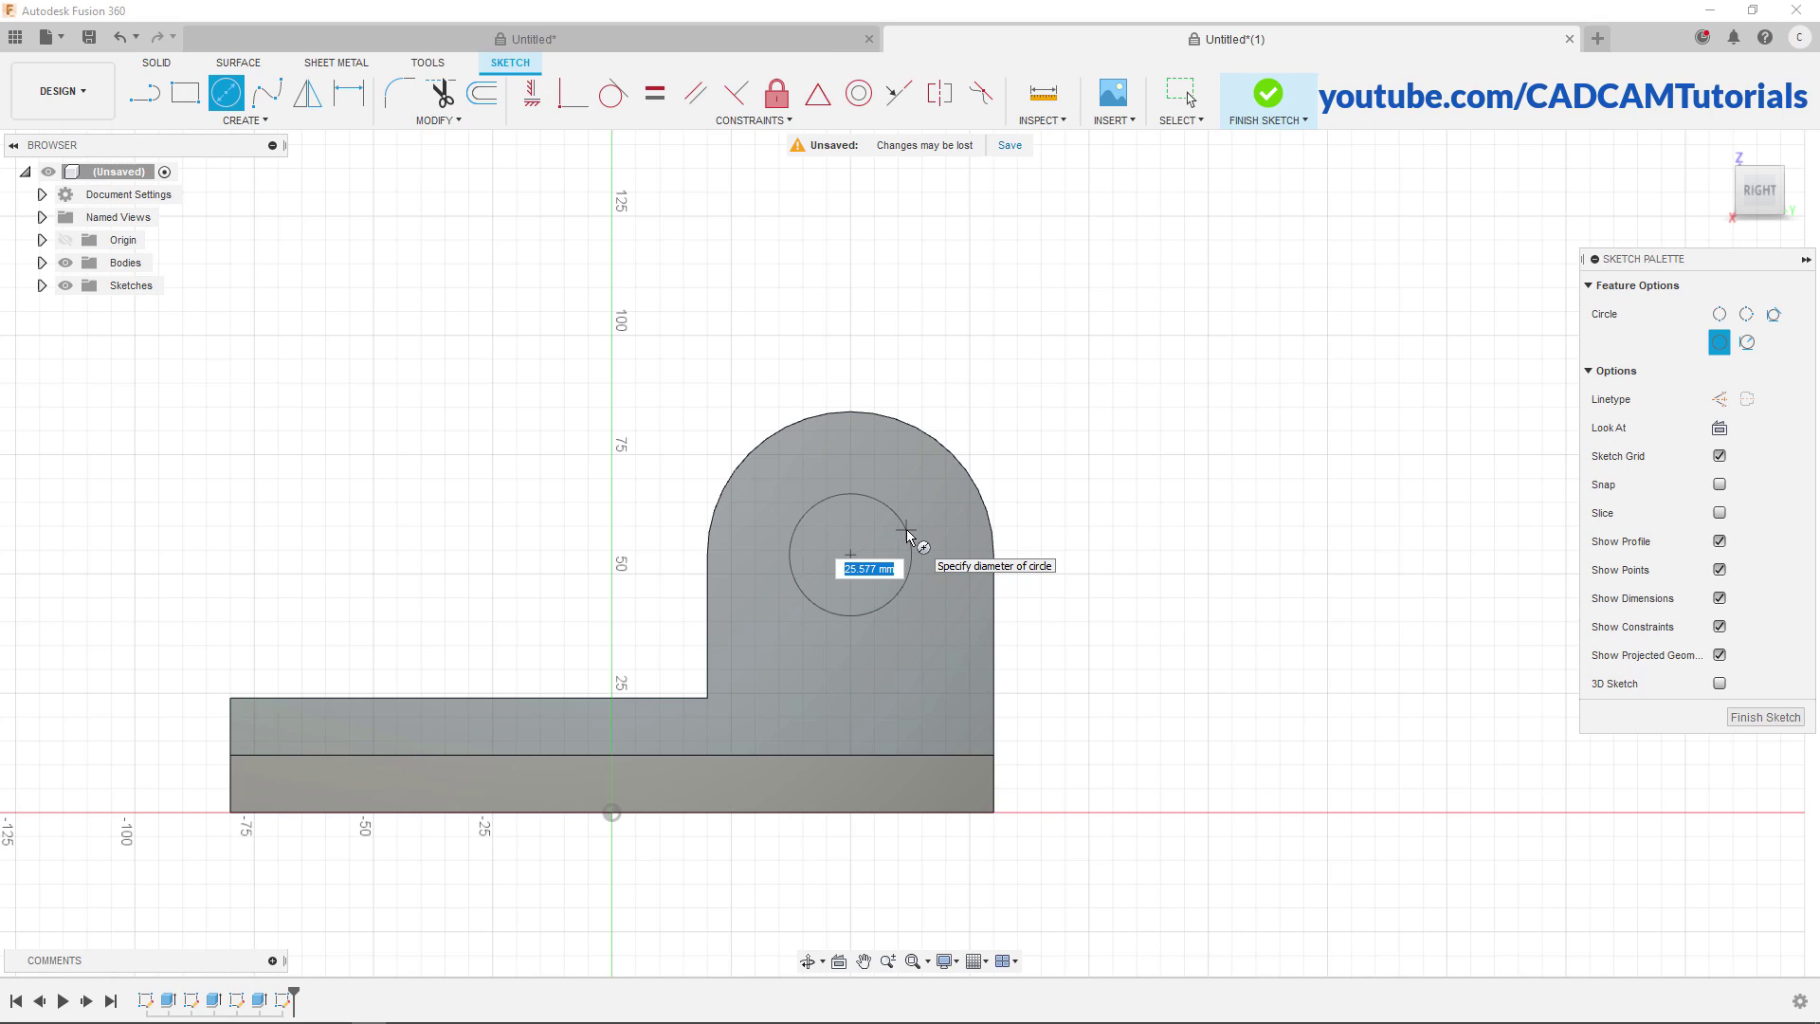
{"action": "type", "text": "30"}
{"action": "key", "text": "Return"}
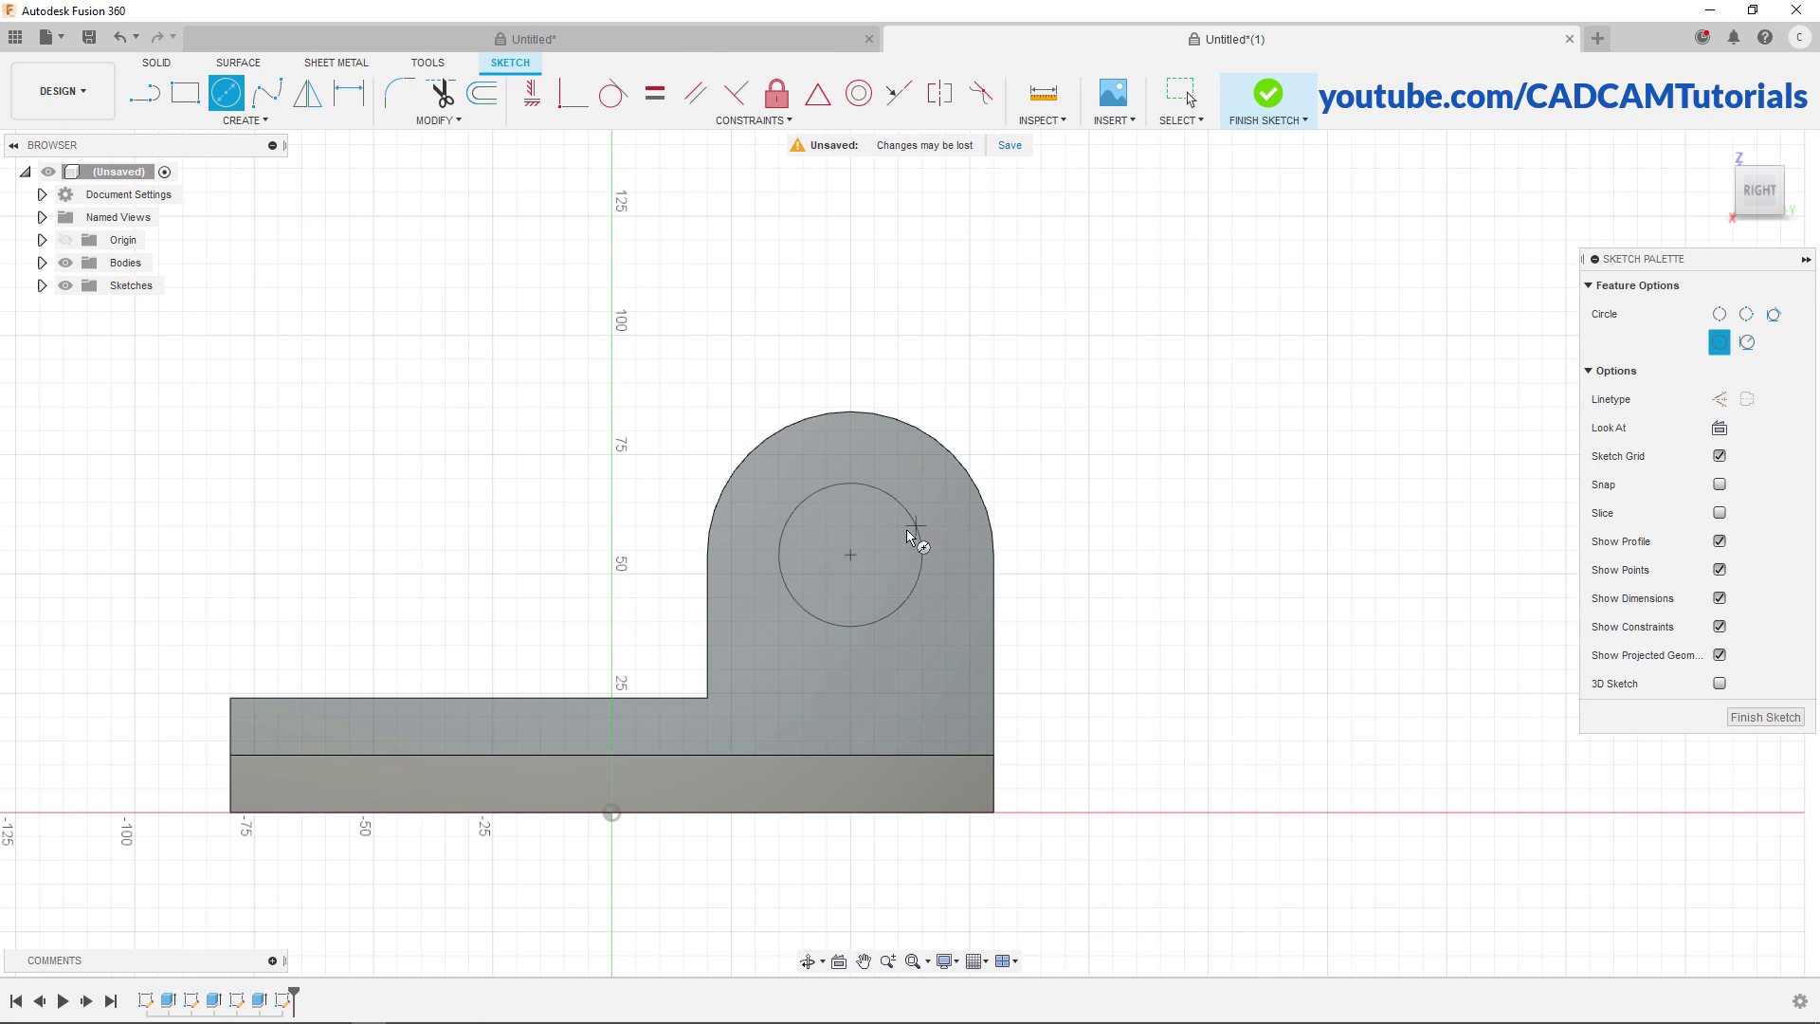
{"action": "key", "text": "Escape"}
Press Pull the 30 mm circle on the upright's side face as a cut with extent All through the upright
{"action": "right_click", "coordinate": [1075, 360]}
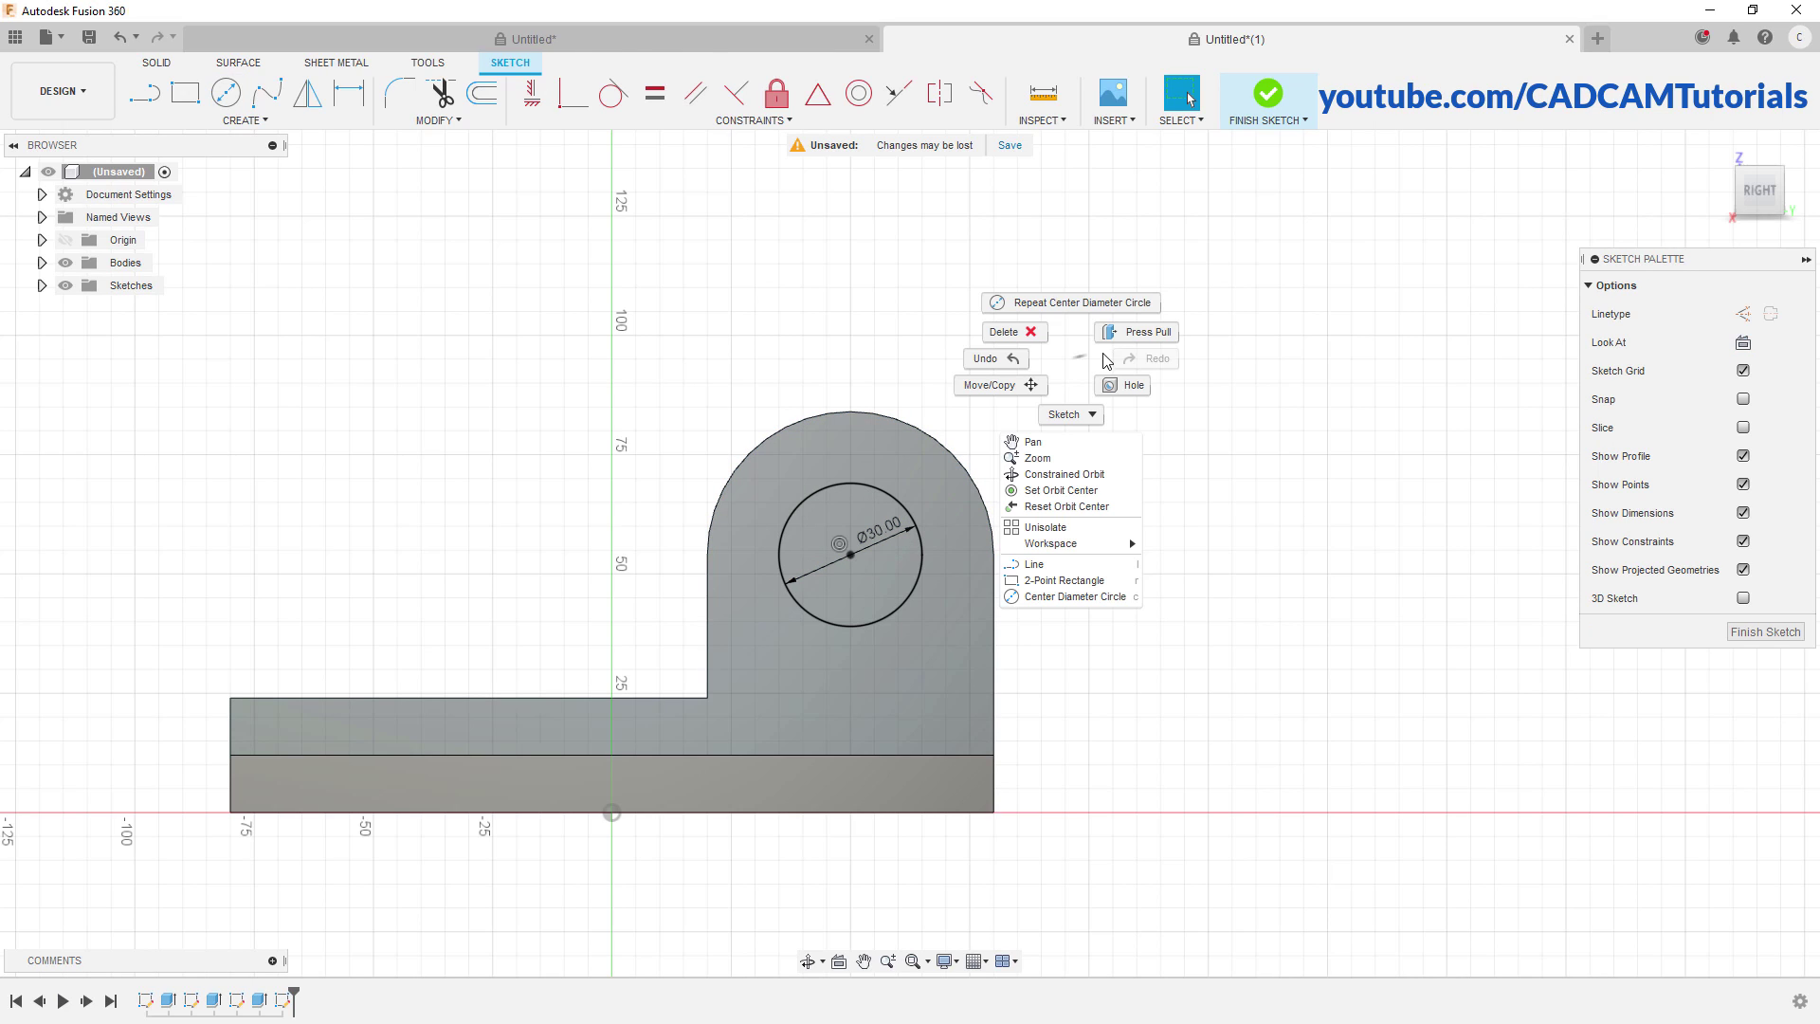
{"action": "left_click", "coordinate": [1141, 343]}
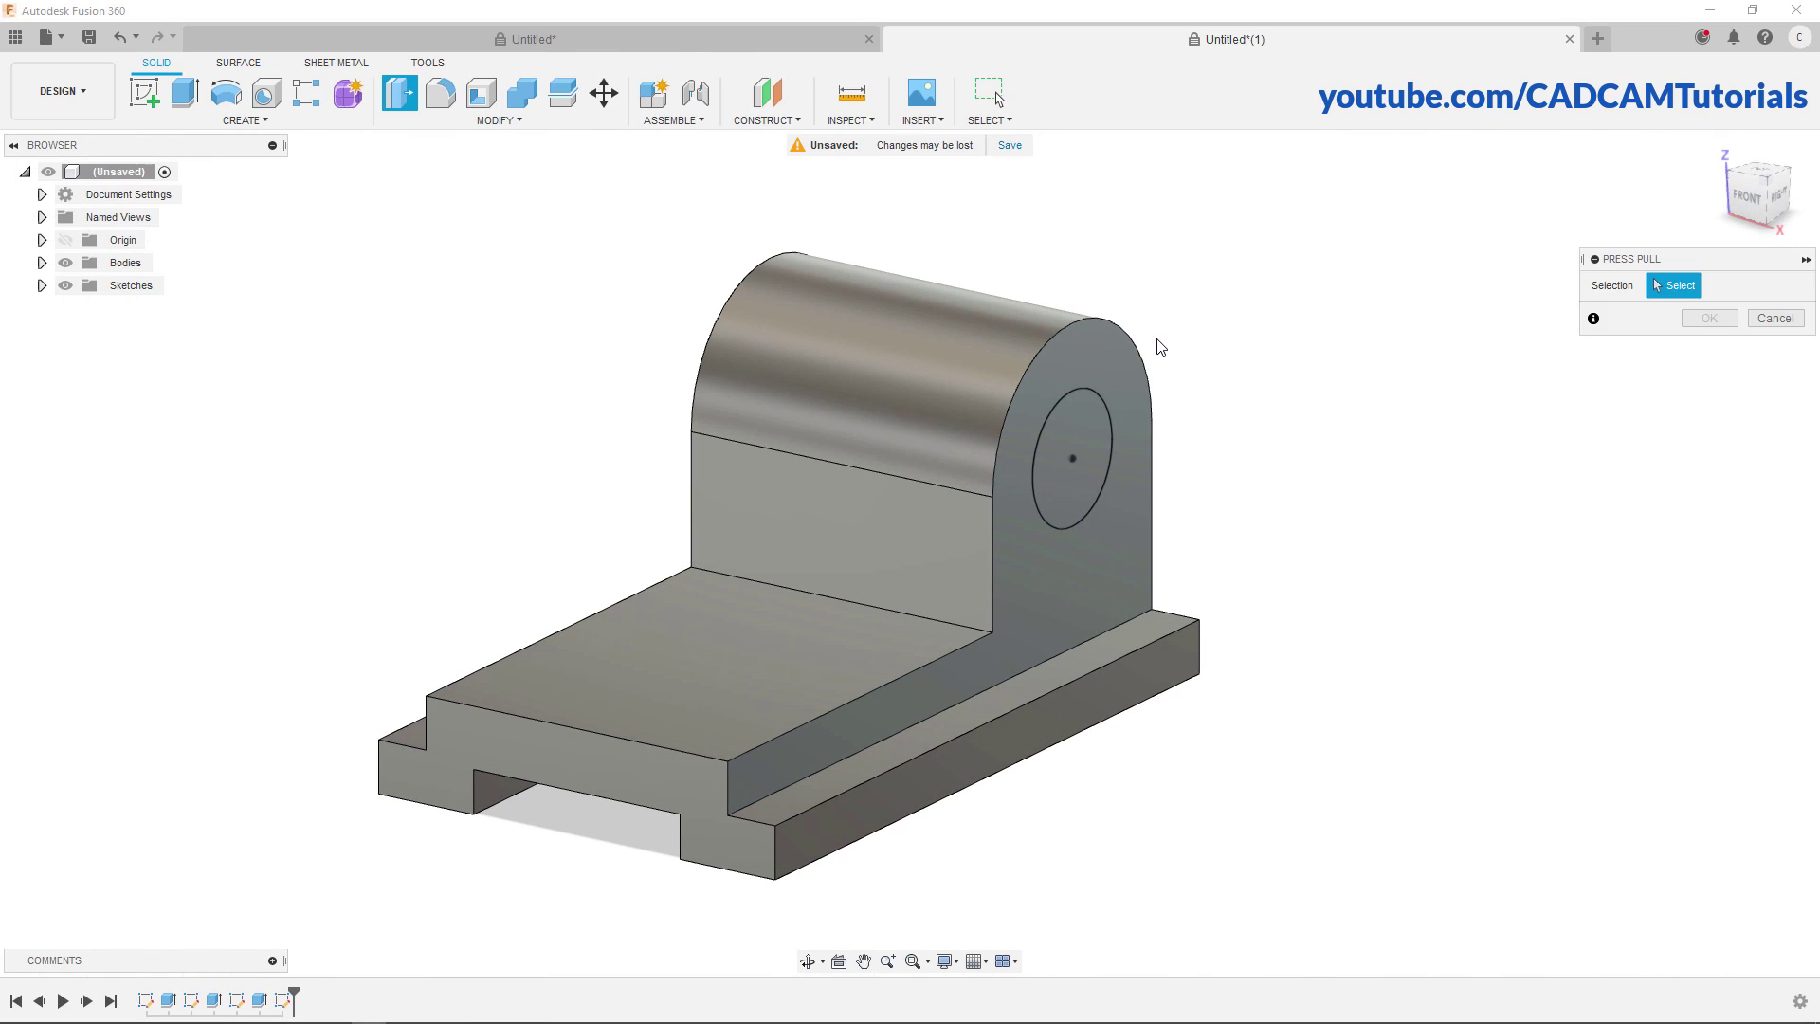
{"action": "left_click", "coordinate": [1078, 433]}
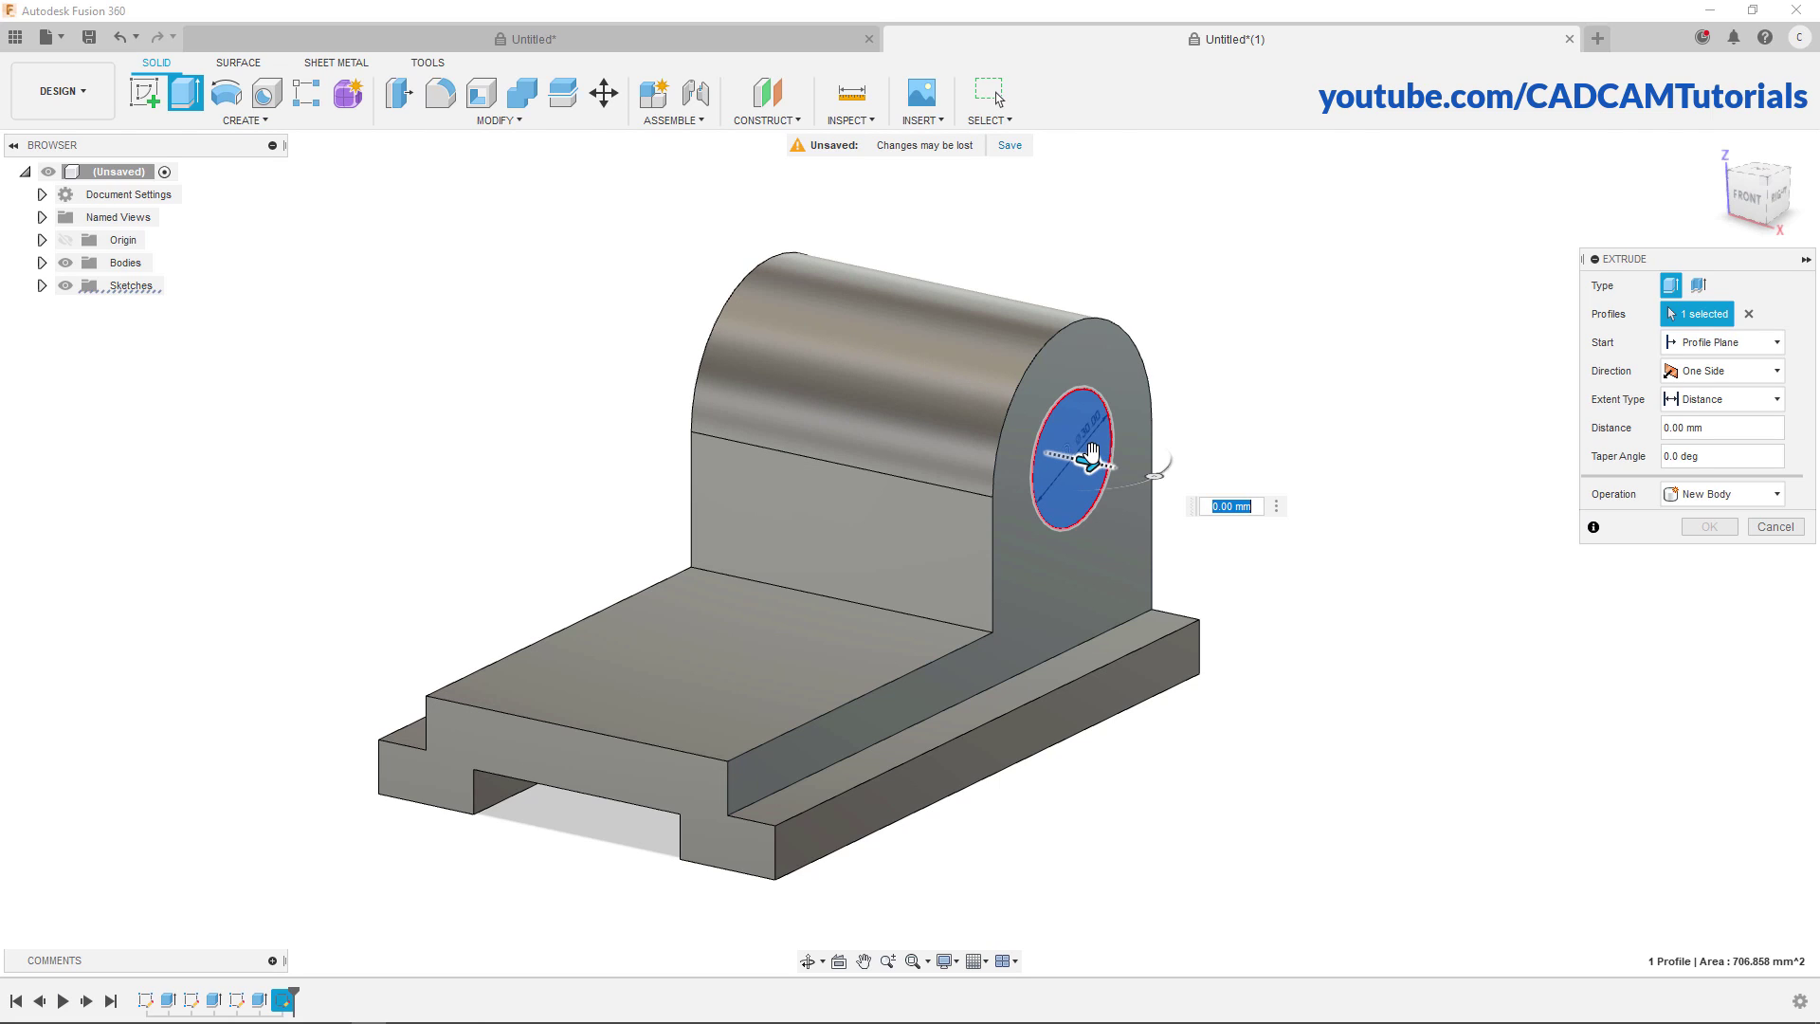
{"action": "left_click", "coordinate": [1722, 406]}
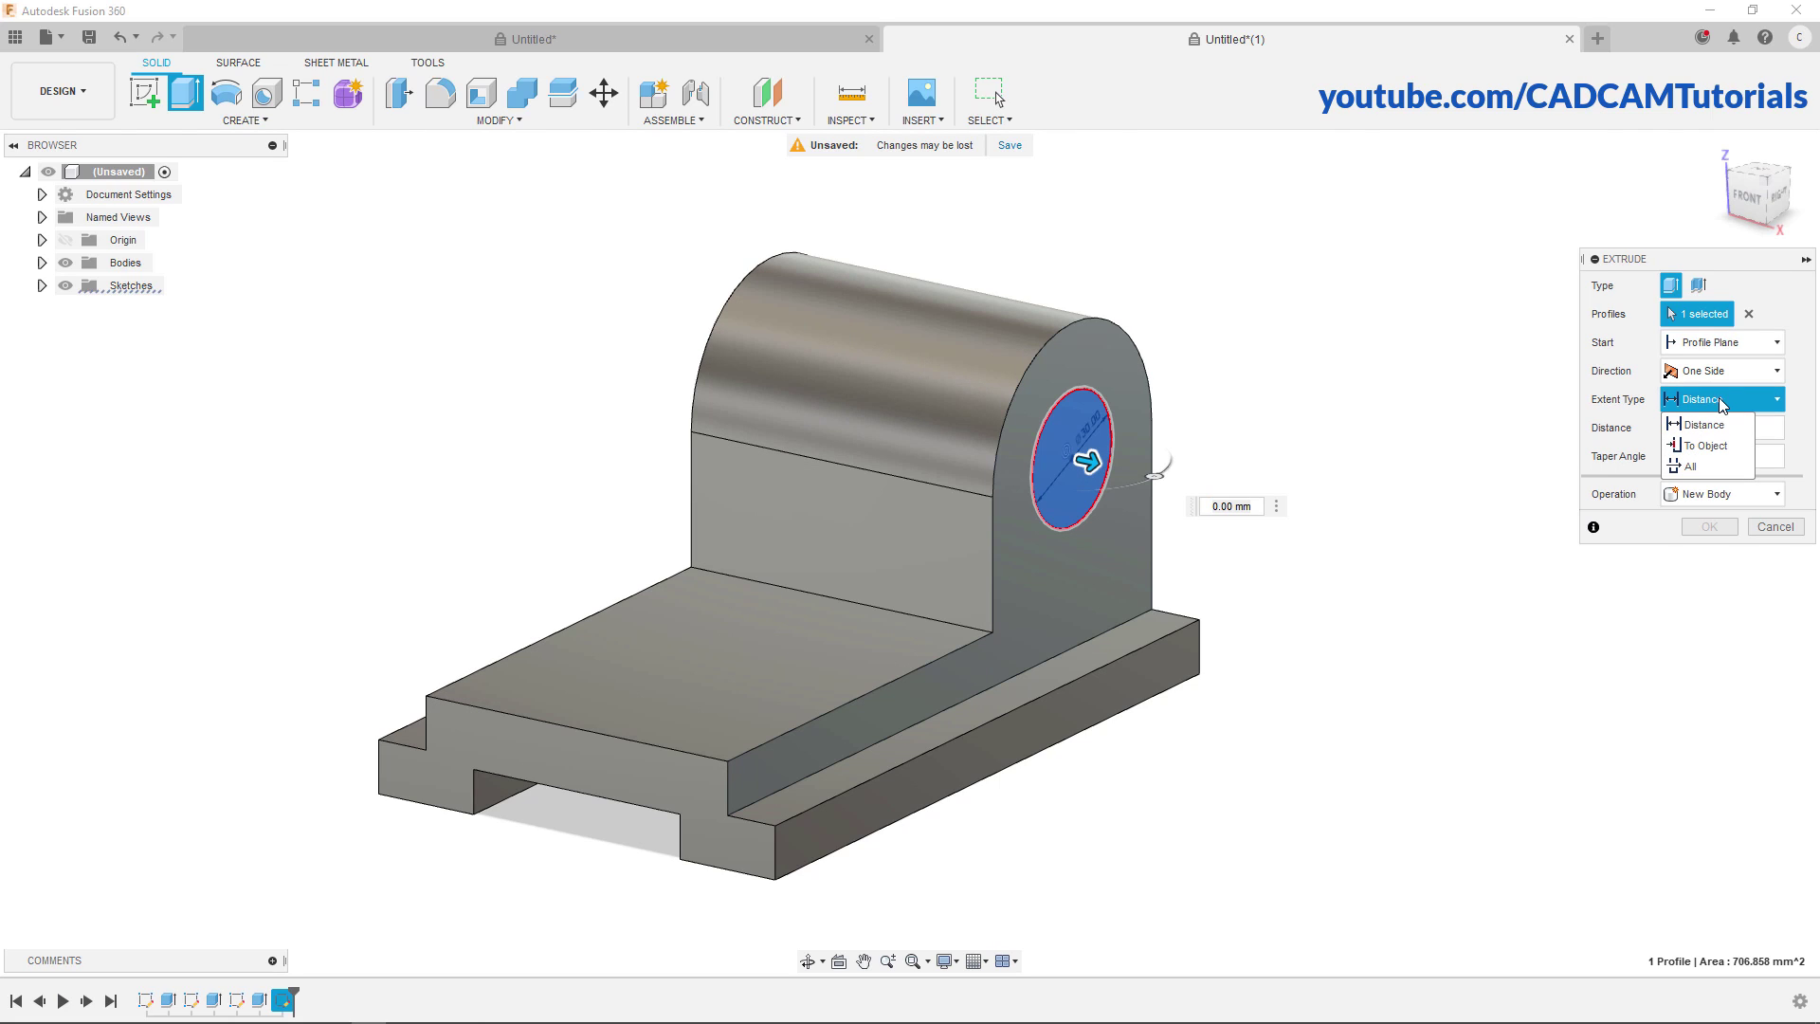
{"action": "left_click", "coordinate": [1705, 466]}
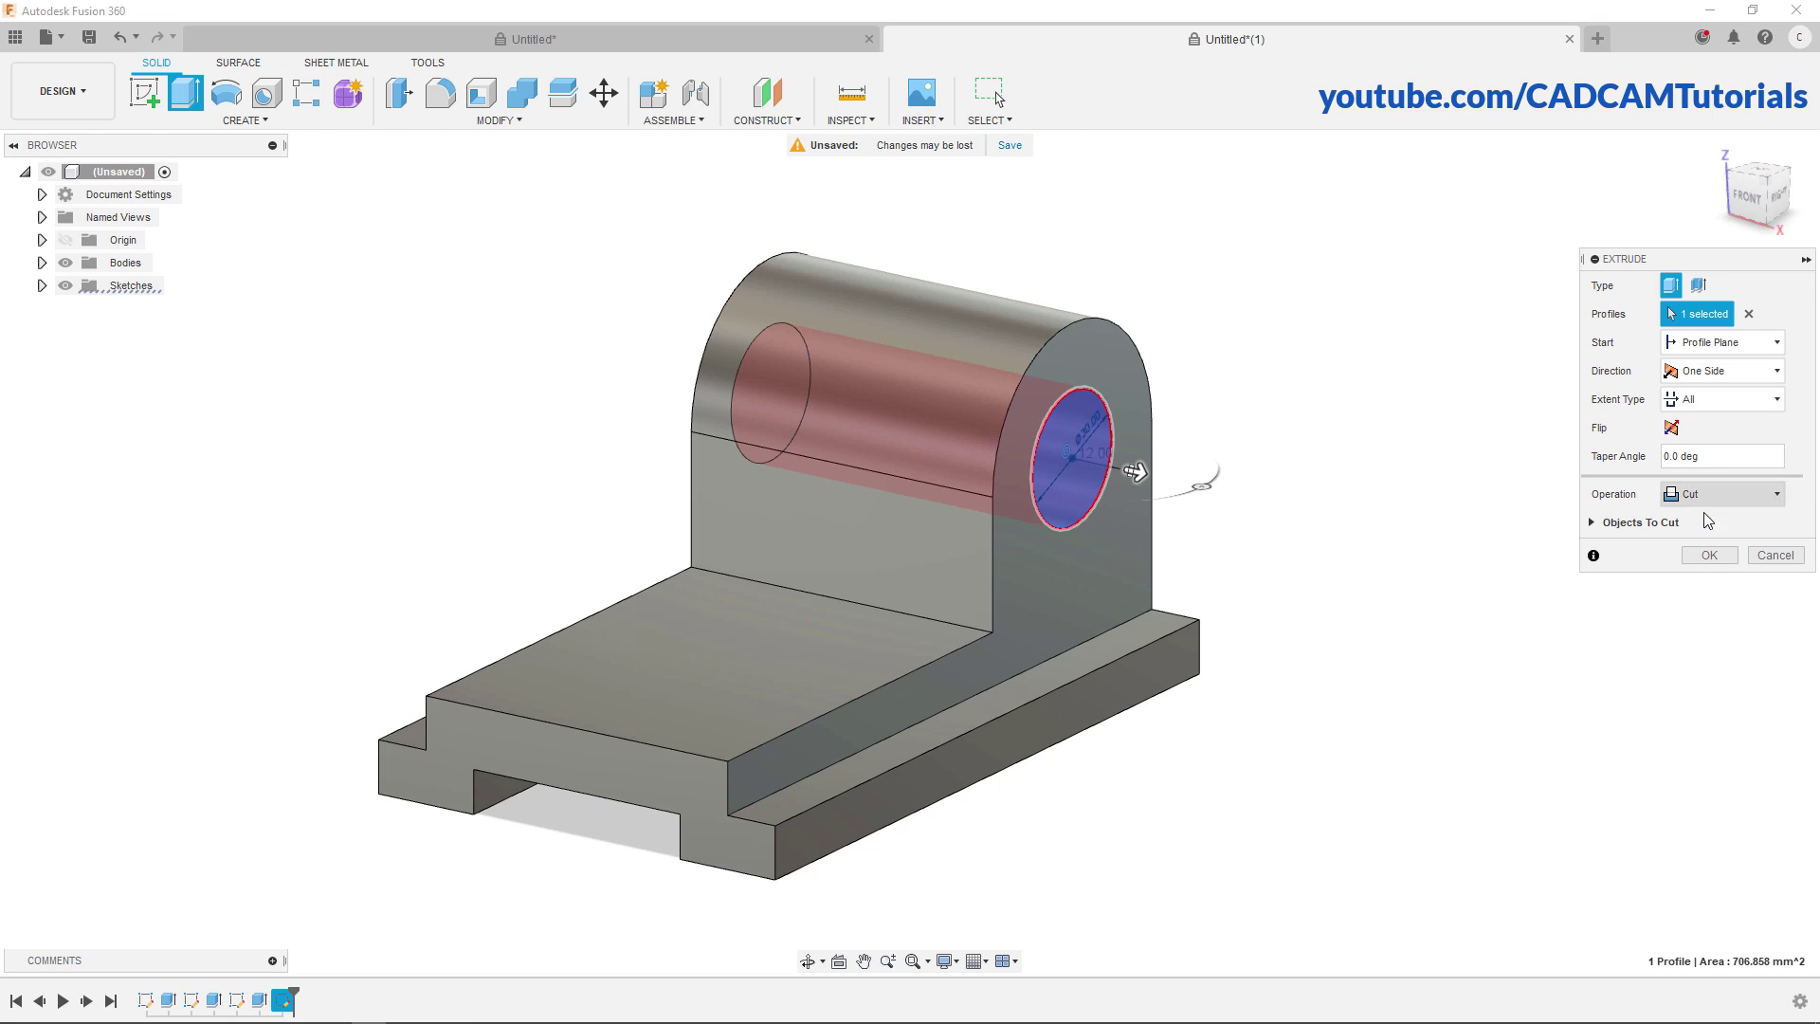
{"action": "left_click", "coordinate": [1710, 556]}
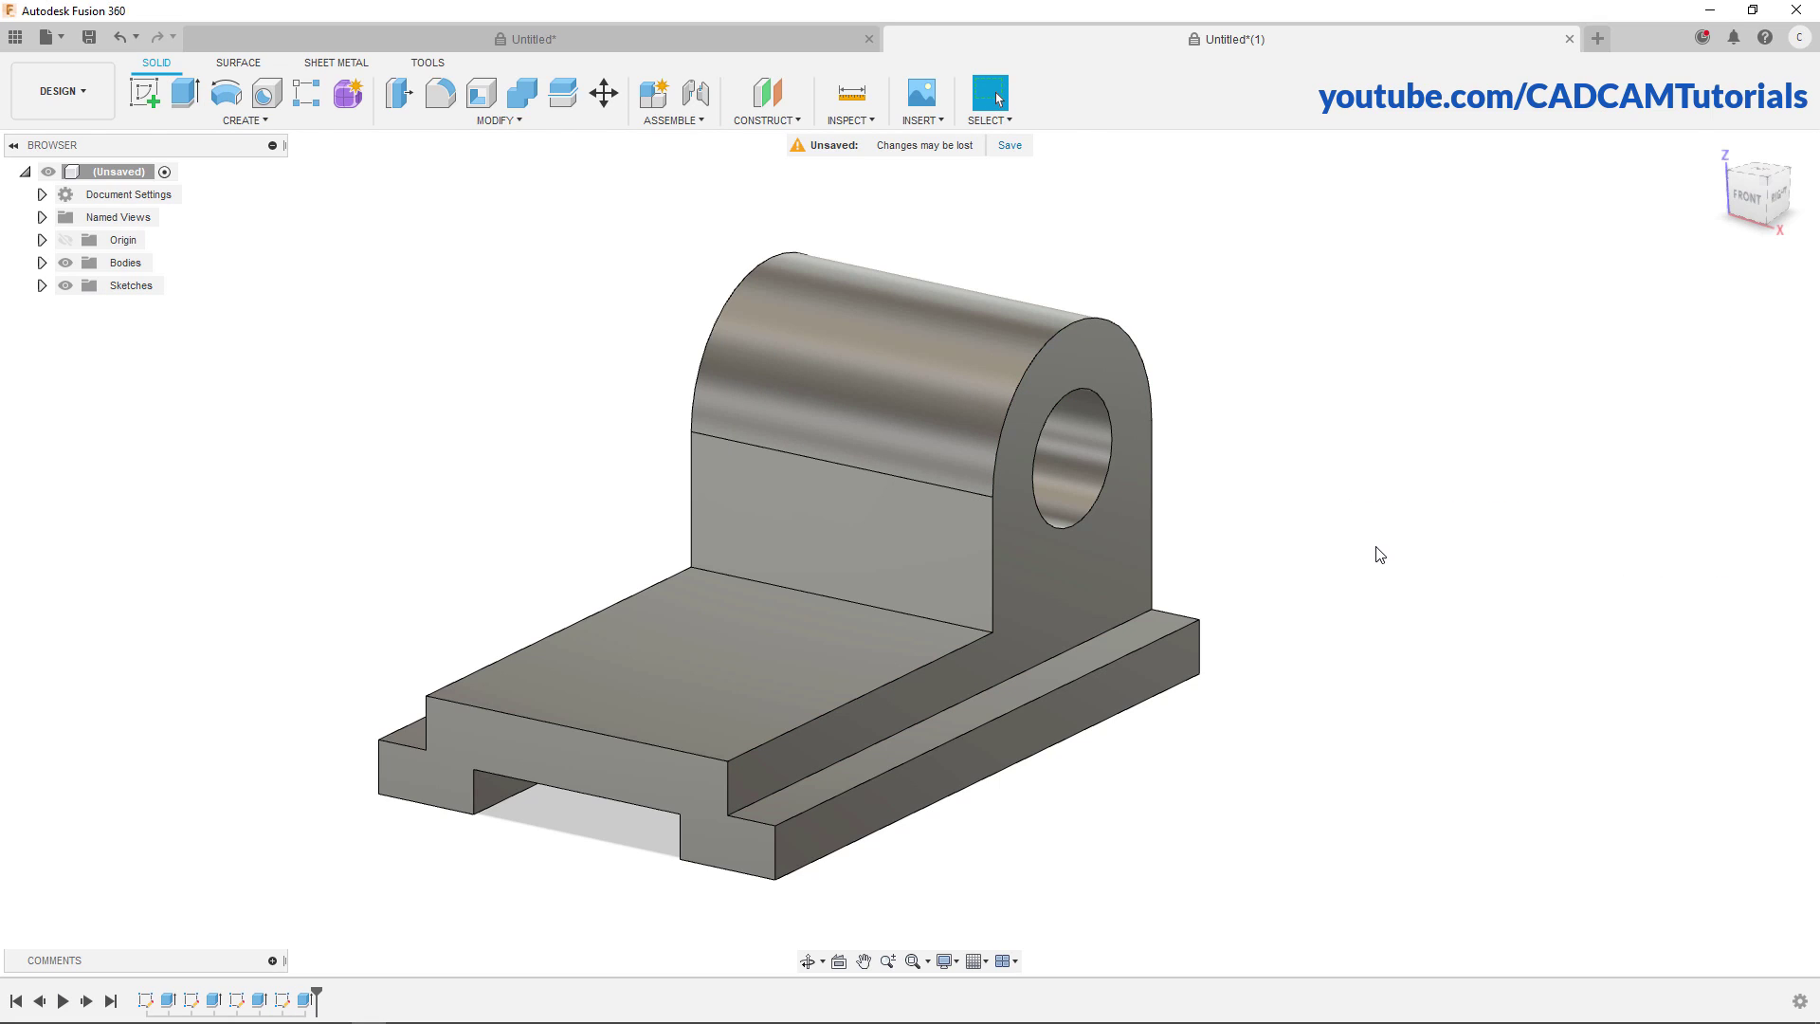
Check the rib in the PDF drawing, then start a sketch on the vertical origin plane running lengthwise through the middle of the base
{"action": "middle_click_drag", "start_coordinate": [1380, 556], "coordinate": [1341, 479], "text": "shift"}
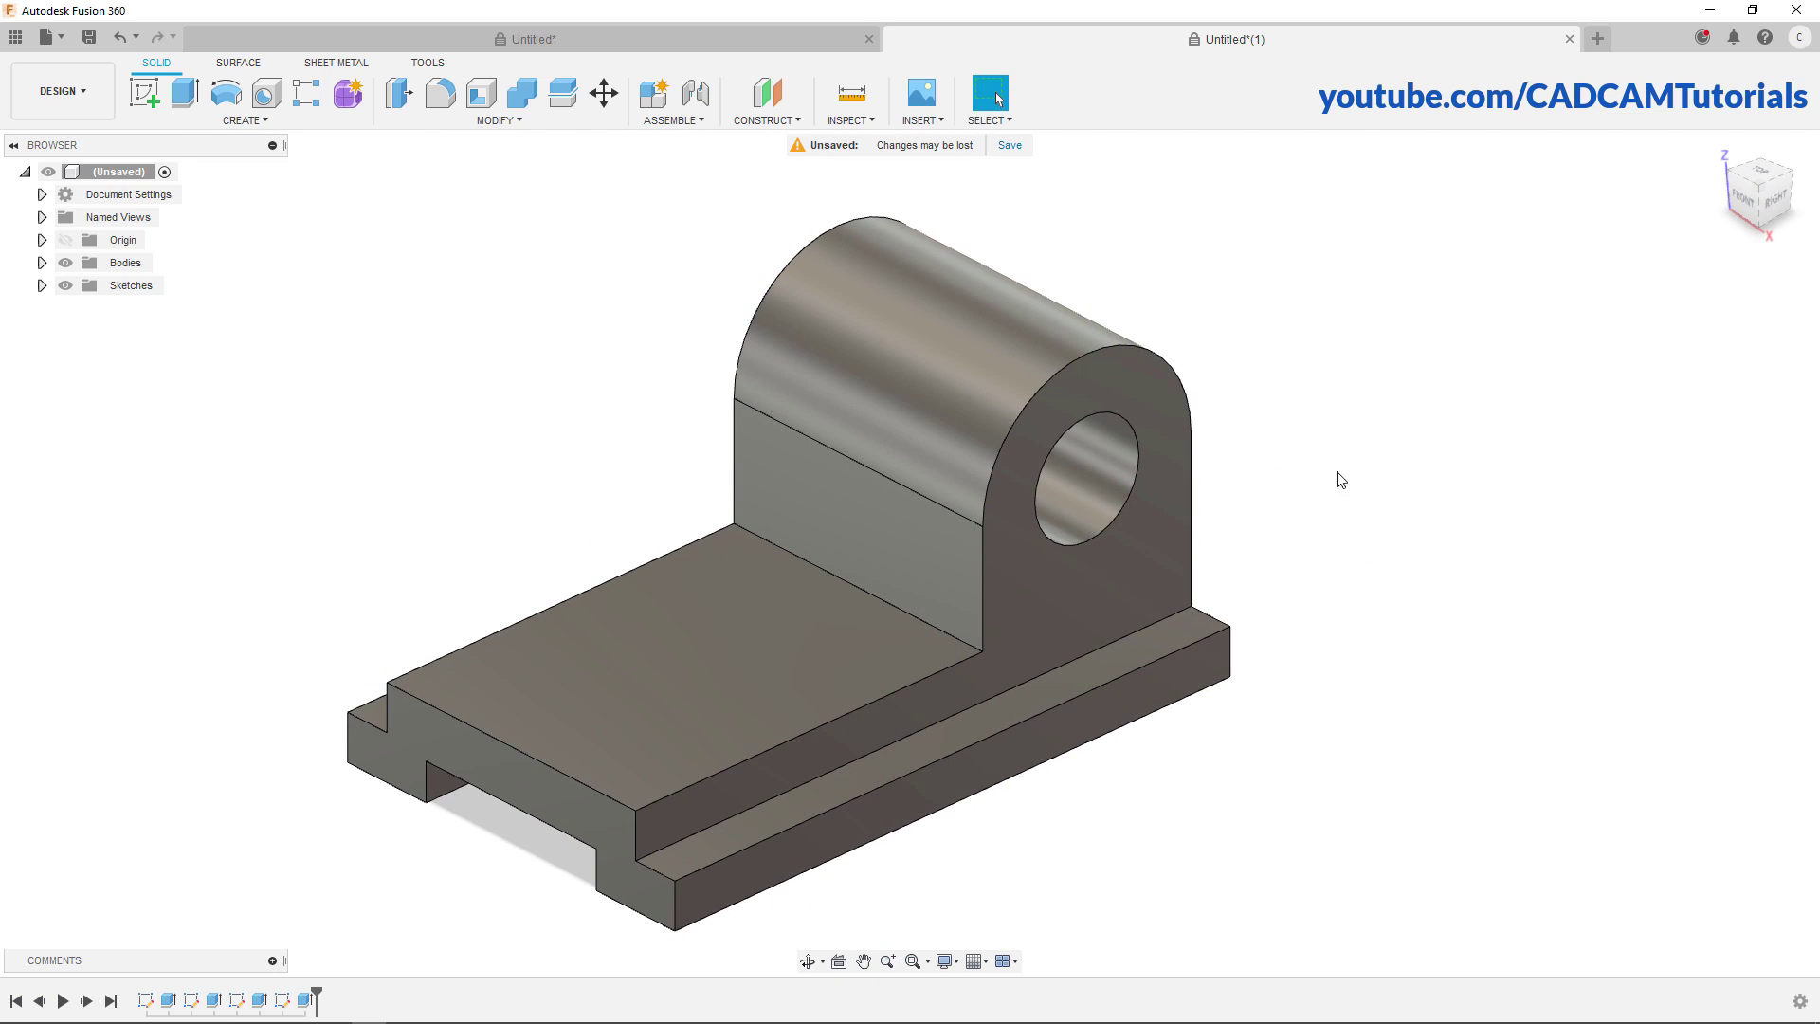
{"action": "key", "text": "alt+Tab"}
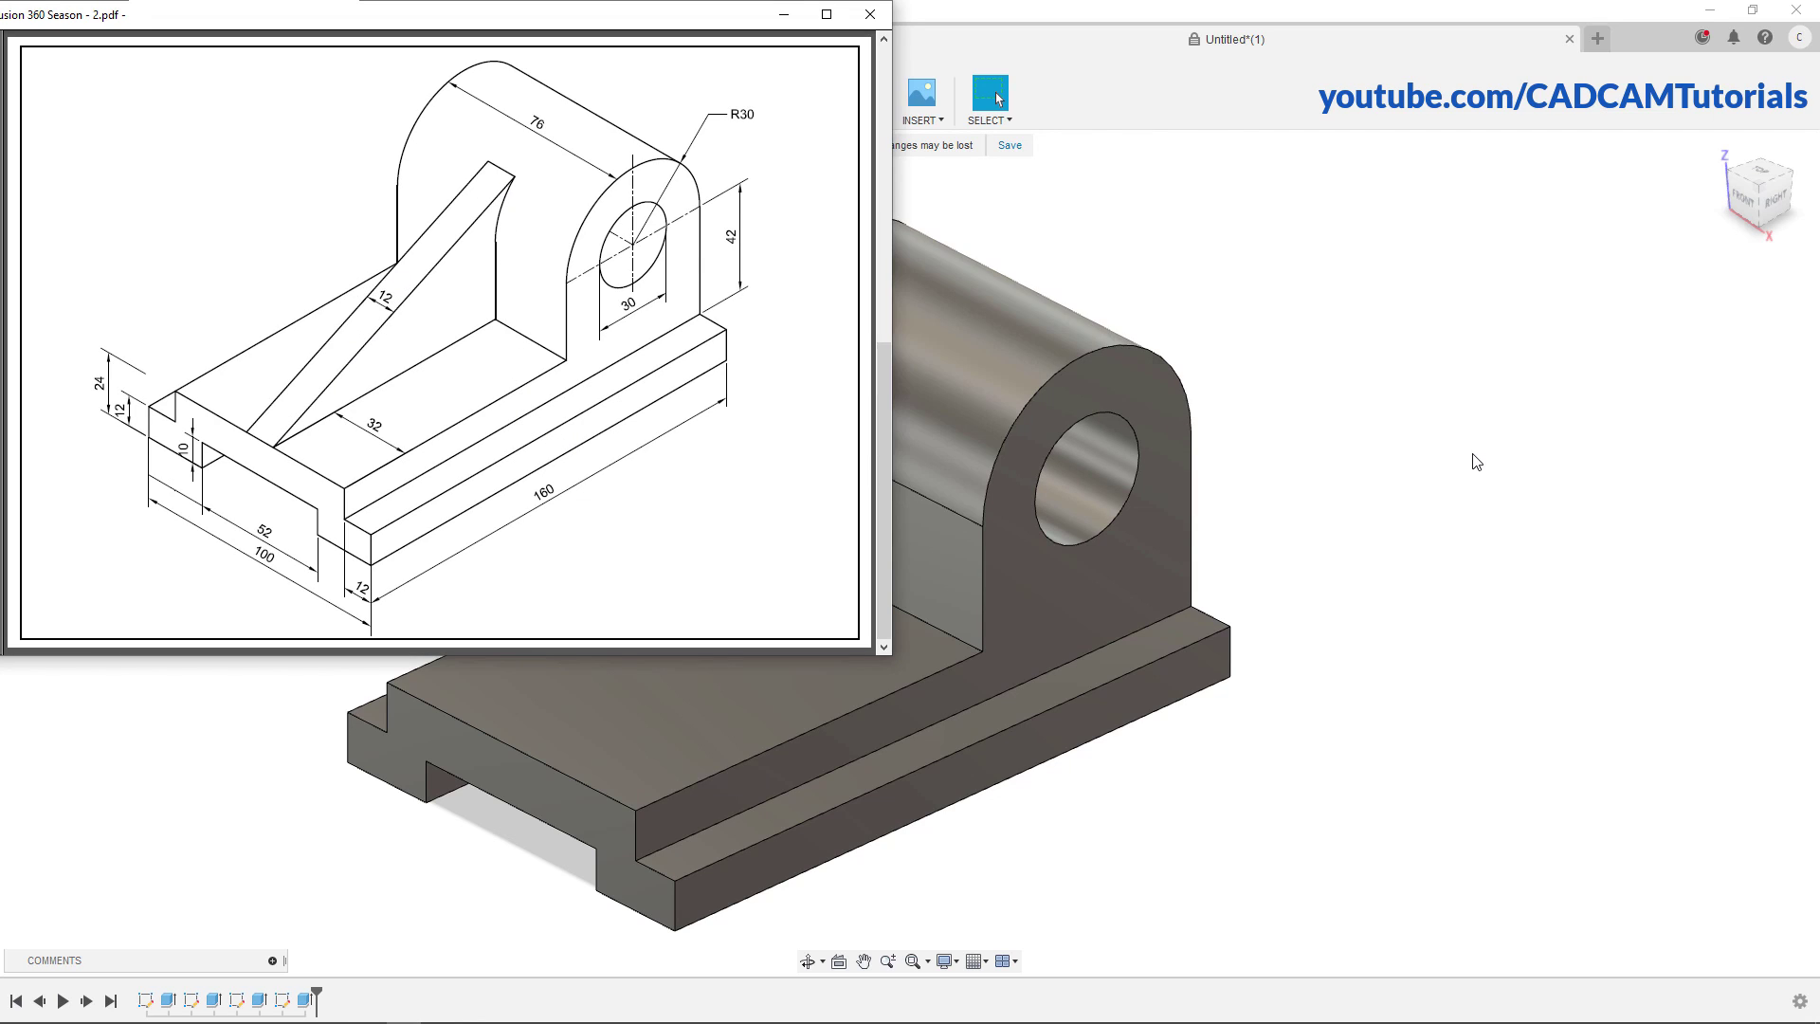
{"action": "left_click", "coordinate": [1404, 447]}
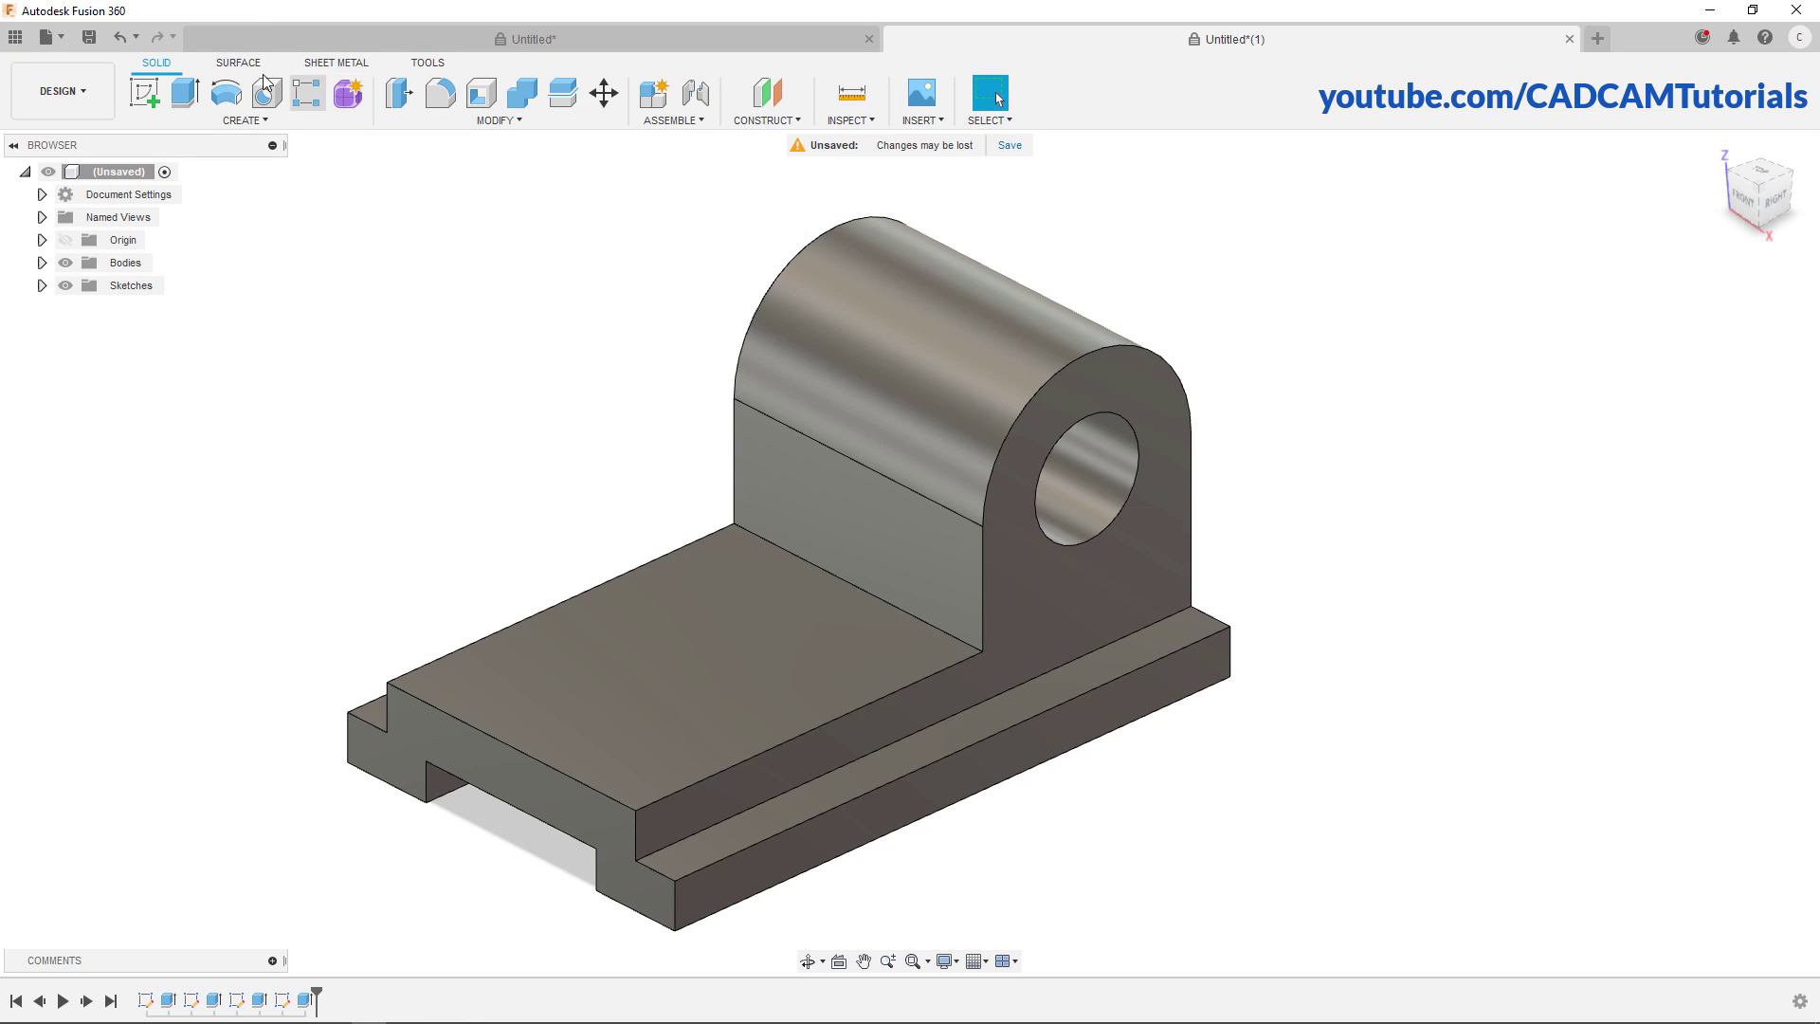
{"action": "left_click", "coordinate": [143, 92]}
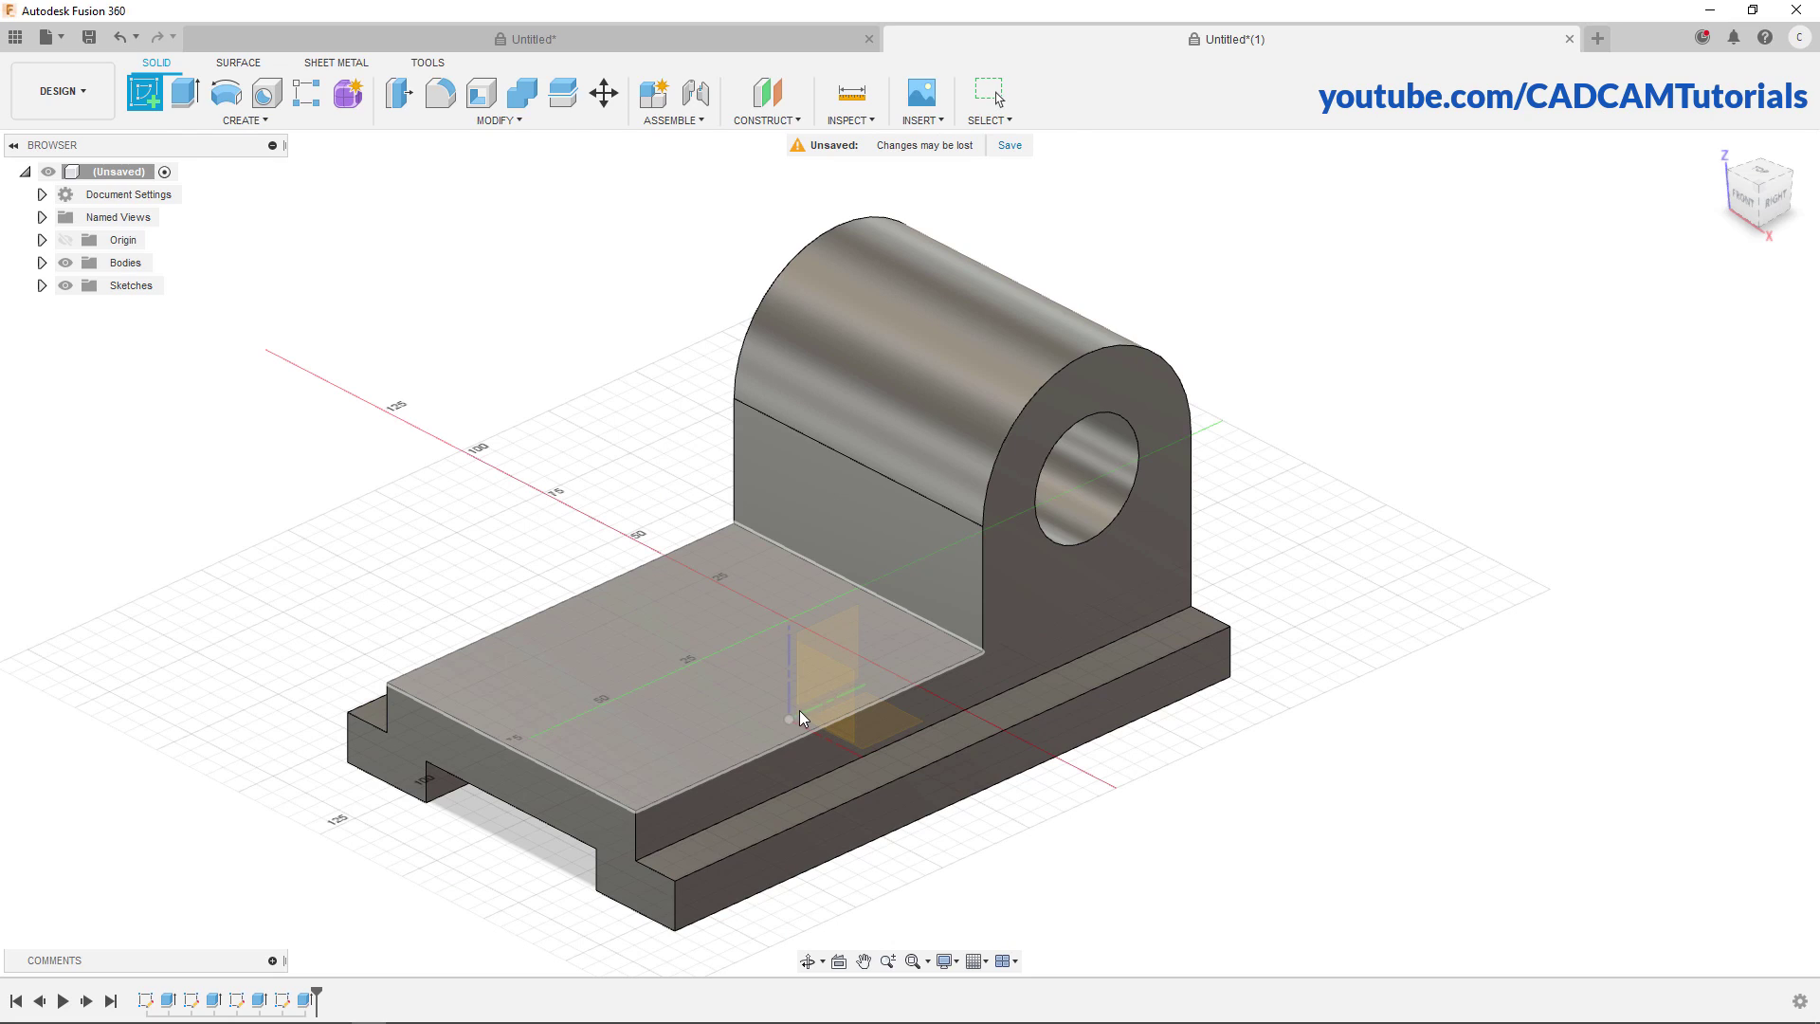
{"action": "mouse_move", "coordinate": [801, 717]}
{"action": "middle_mouse_down", "text": "shift"}
{"action": "mouse_move", "coordinate": [796, 801]}
{"action": "mouse_move", "coordinate": [789, 706]}
{"action": "mouse_move", "coordinate": [858, 739]}
{"action": "mouse_move", "coordinate": [934, 735]}
{"action": "middle_mouse_up", "text": "shift"}
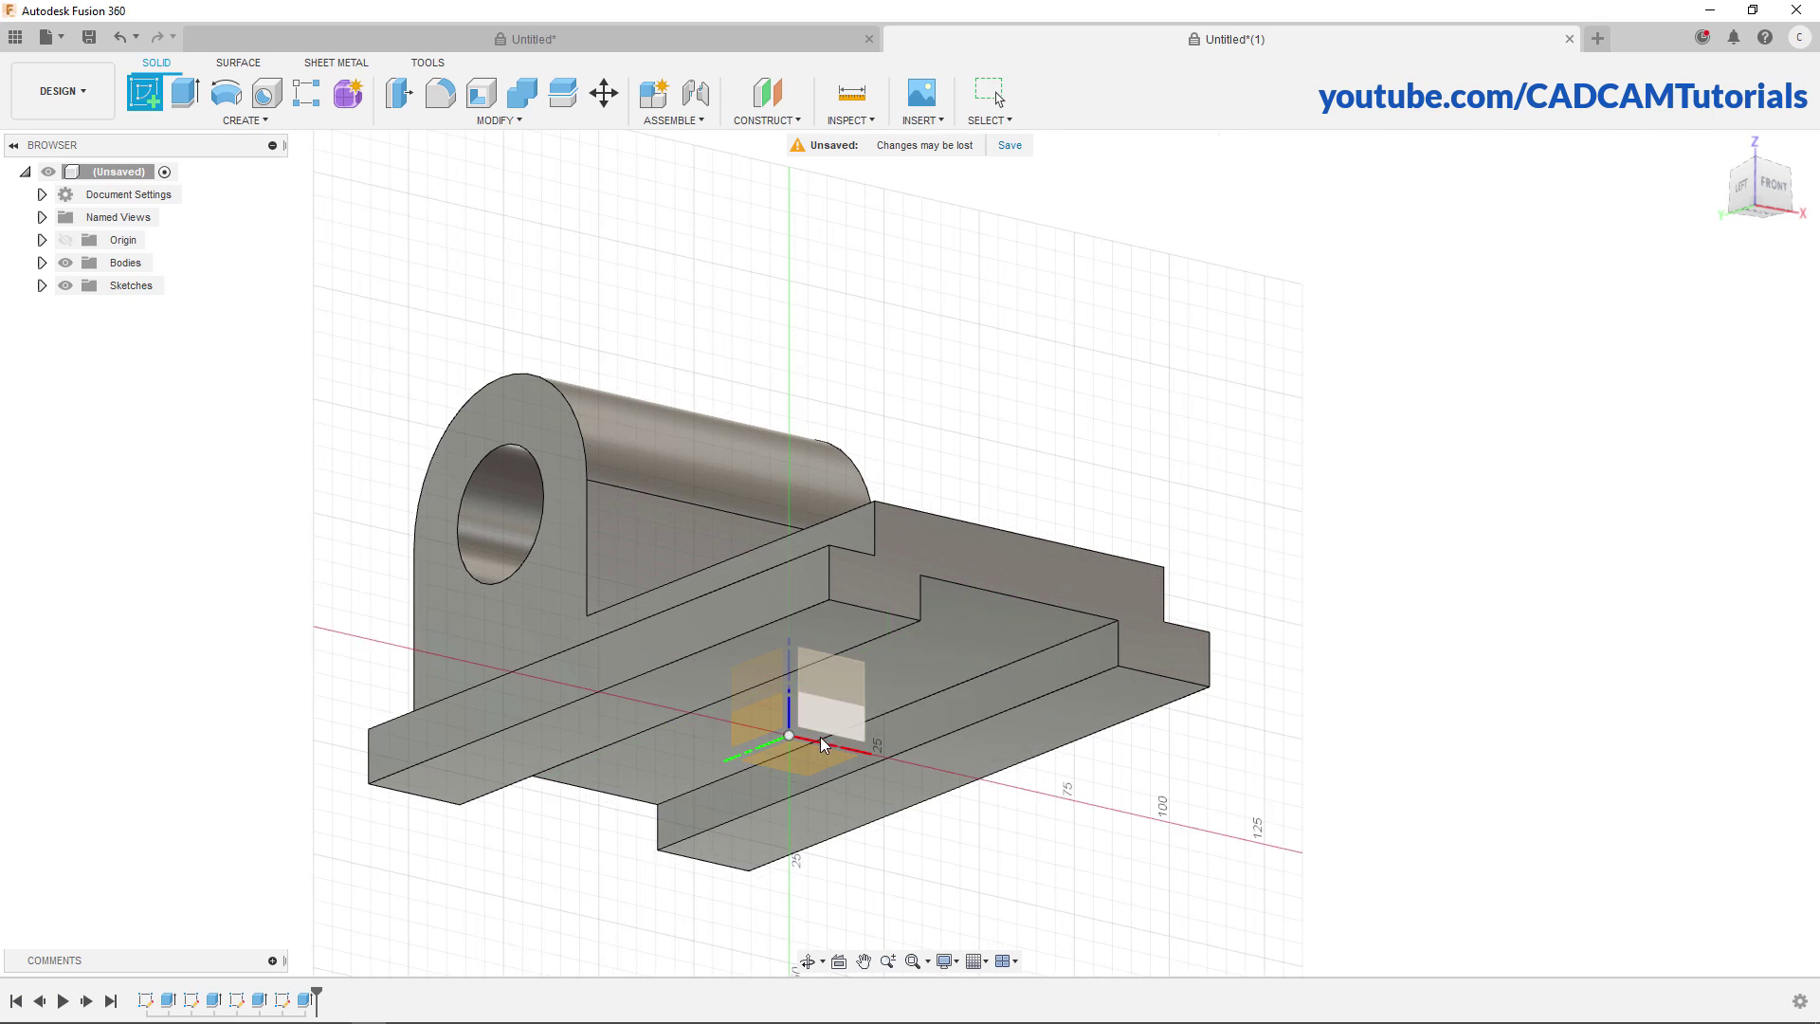
{"action": "left_click", "coordinate": [765, 732]}
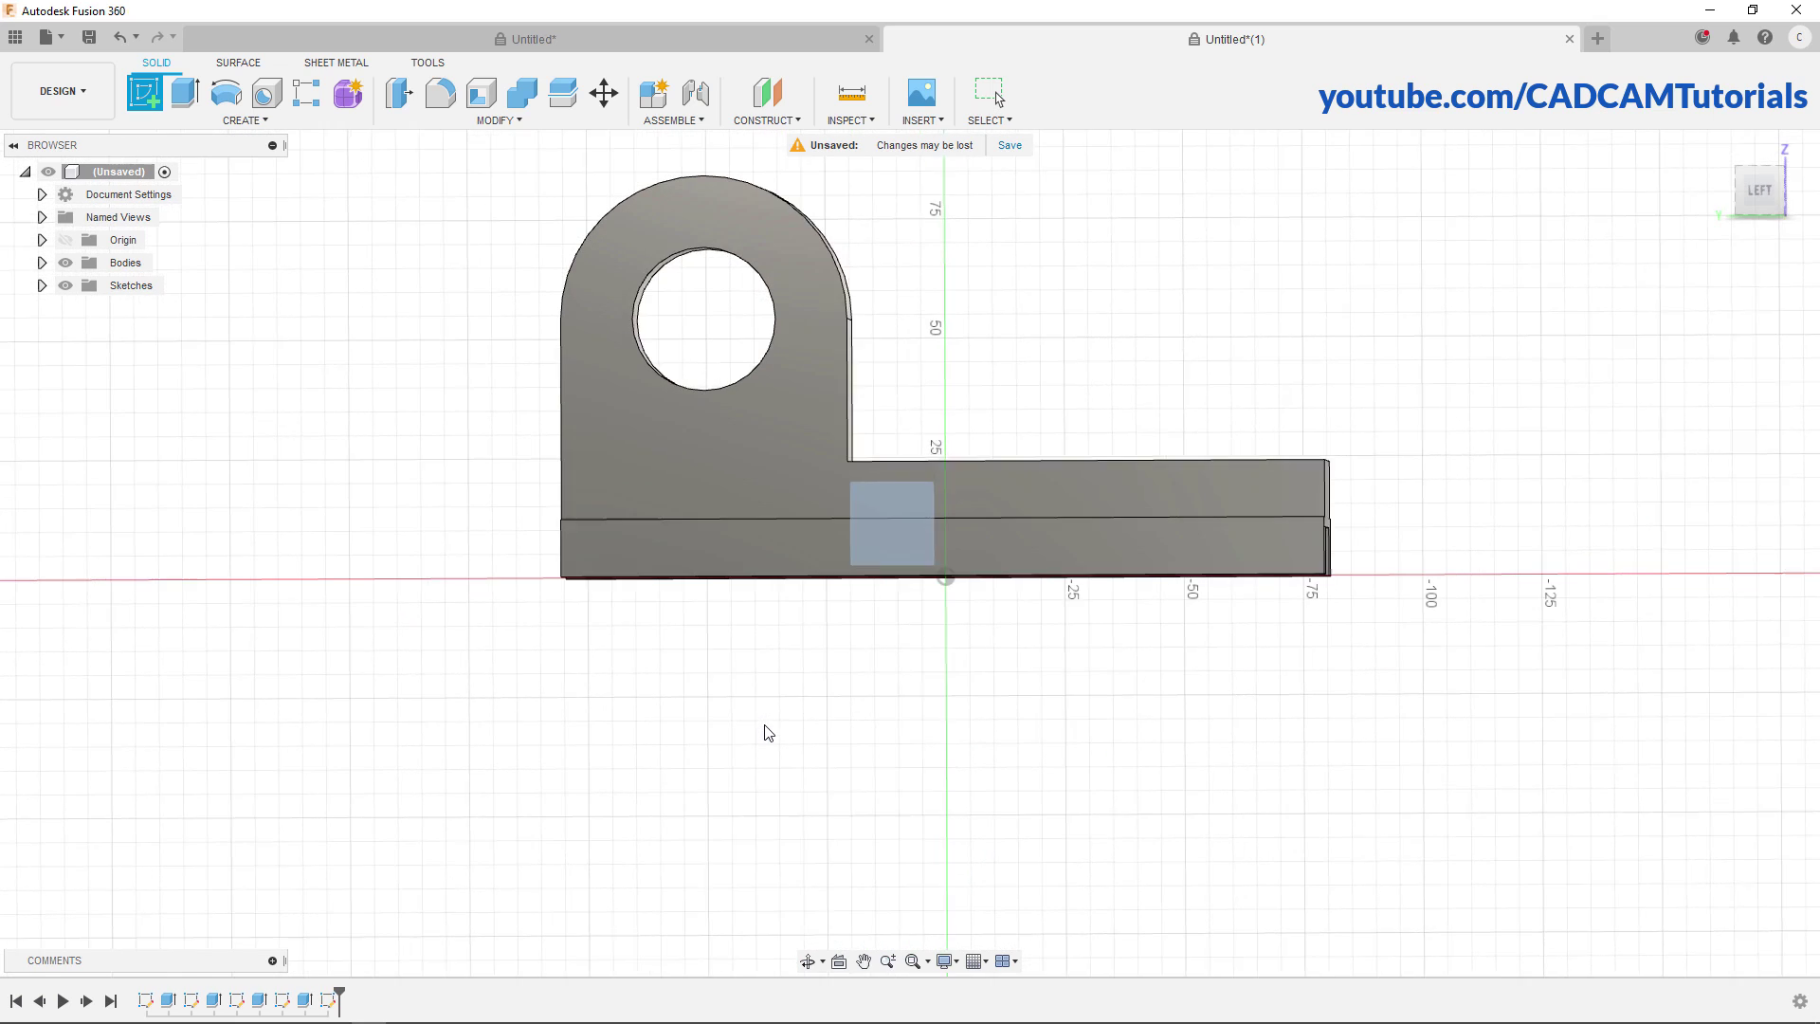
{"action": "mouse_move", "coordinate": [992, 397]}
{"action": "middle_mouse_down"}
{"action": "mouse_move", "coordinate": [785, 581]}
{"action": "mouse_move", "coordinate": [480, 934]}
{"action": "middle_mouse_up"}
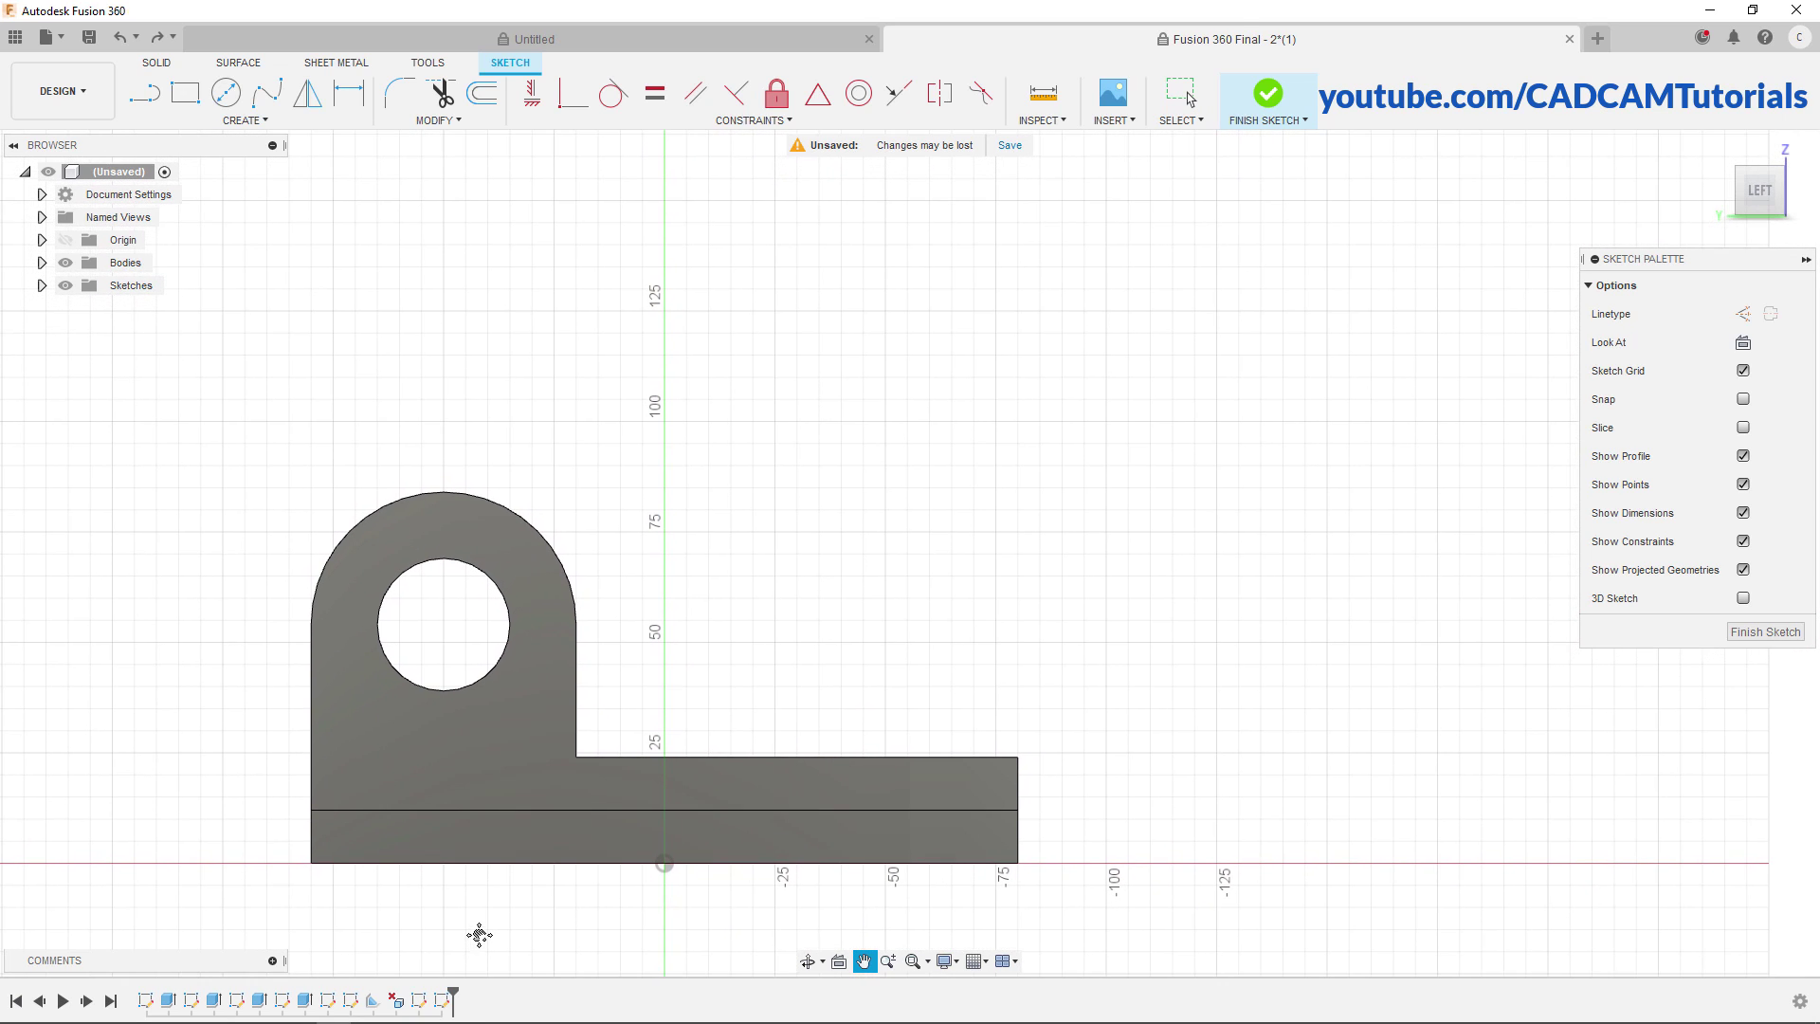
Sketch a line sloping down from beside the upright's rounded top to about Y -64, Z 41 mm above the base's free end
{"action": "left_click", "coordinate": [149, 98]}
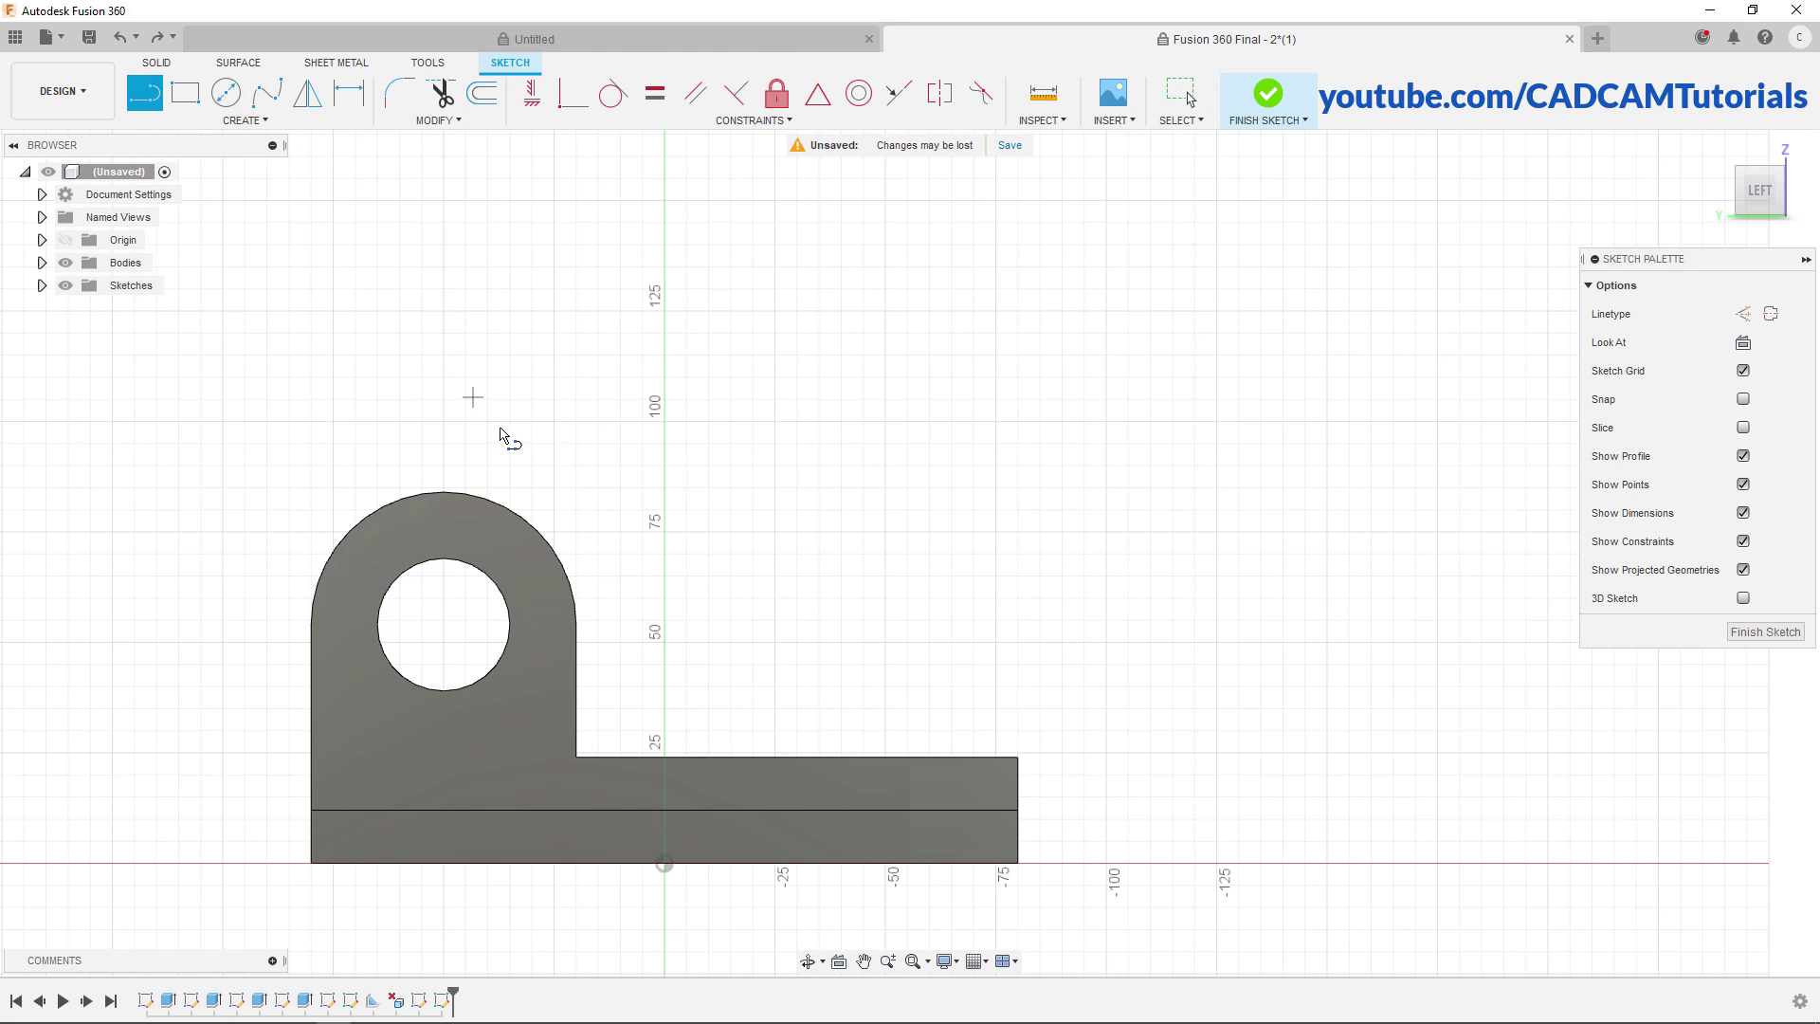
{"action": "left_click", "coordinate": [595, 484]}
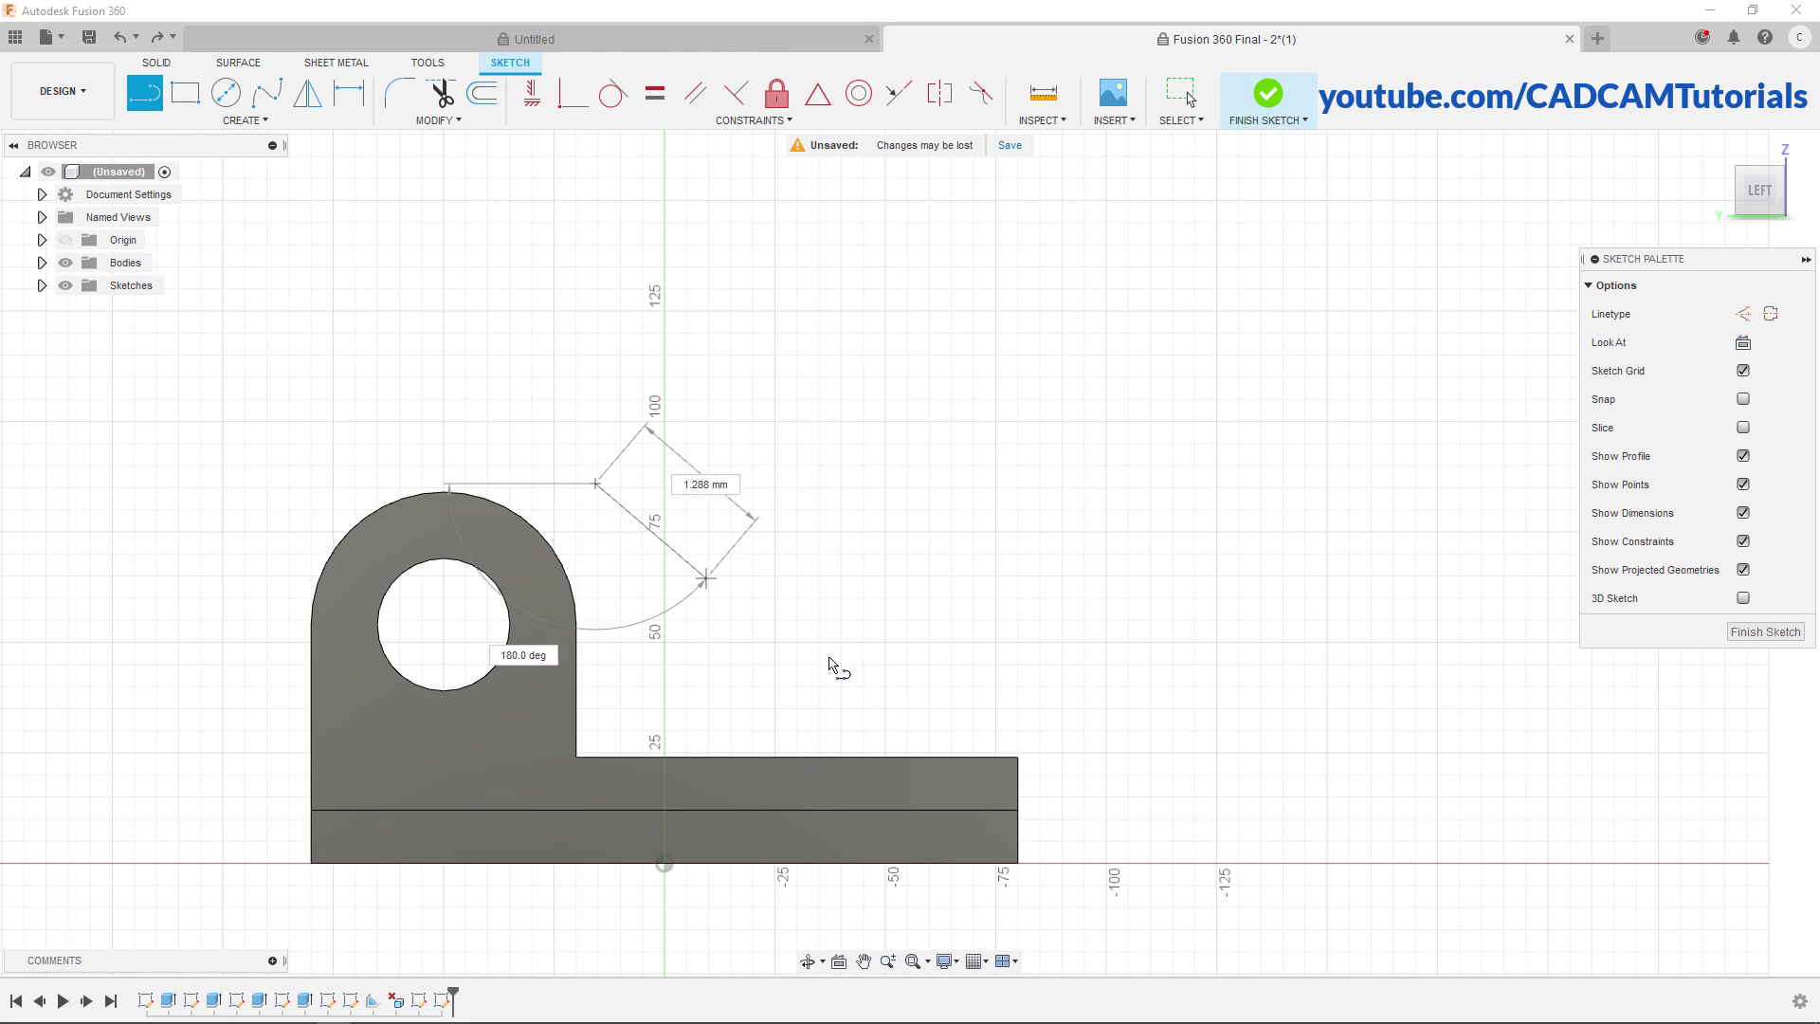
{"action": "left_click", "coordinate": [948, 680]}
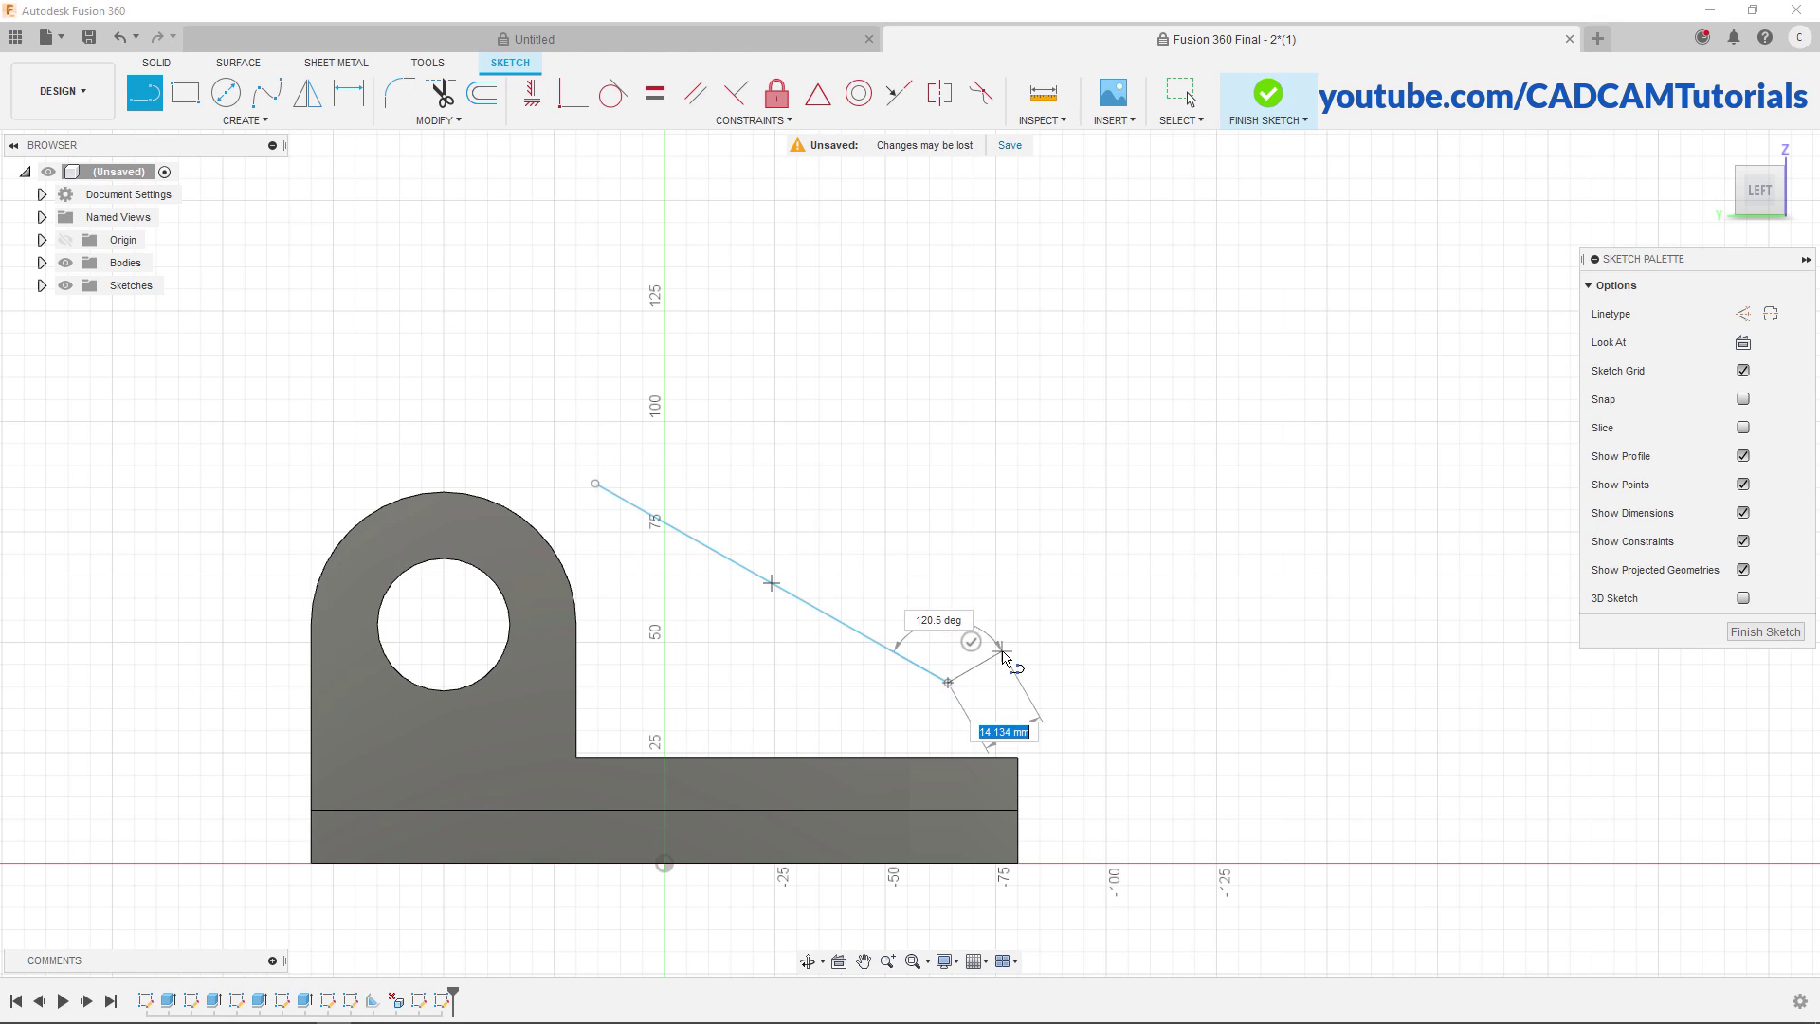
{"action": "key", "text": "Escape"}
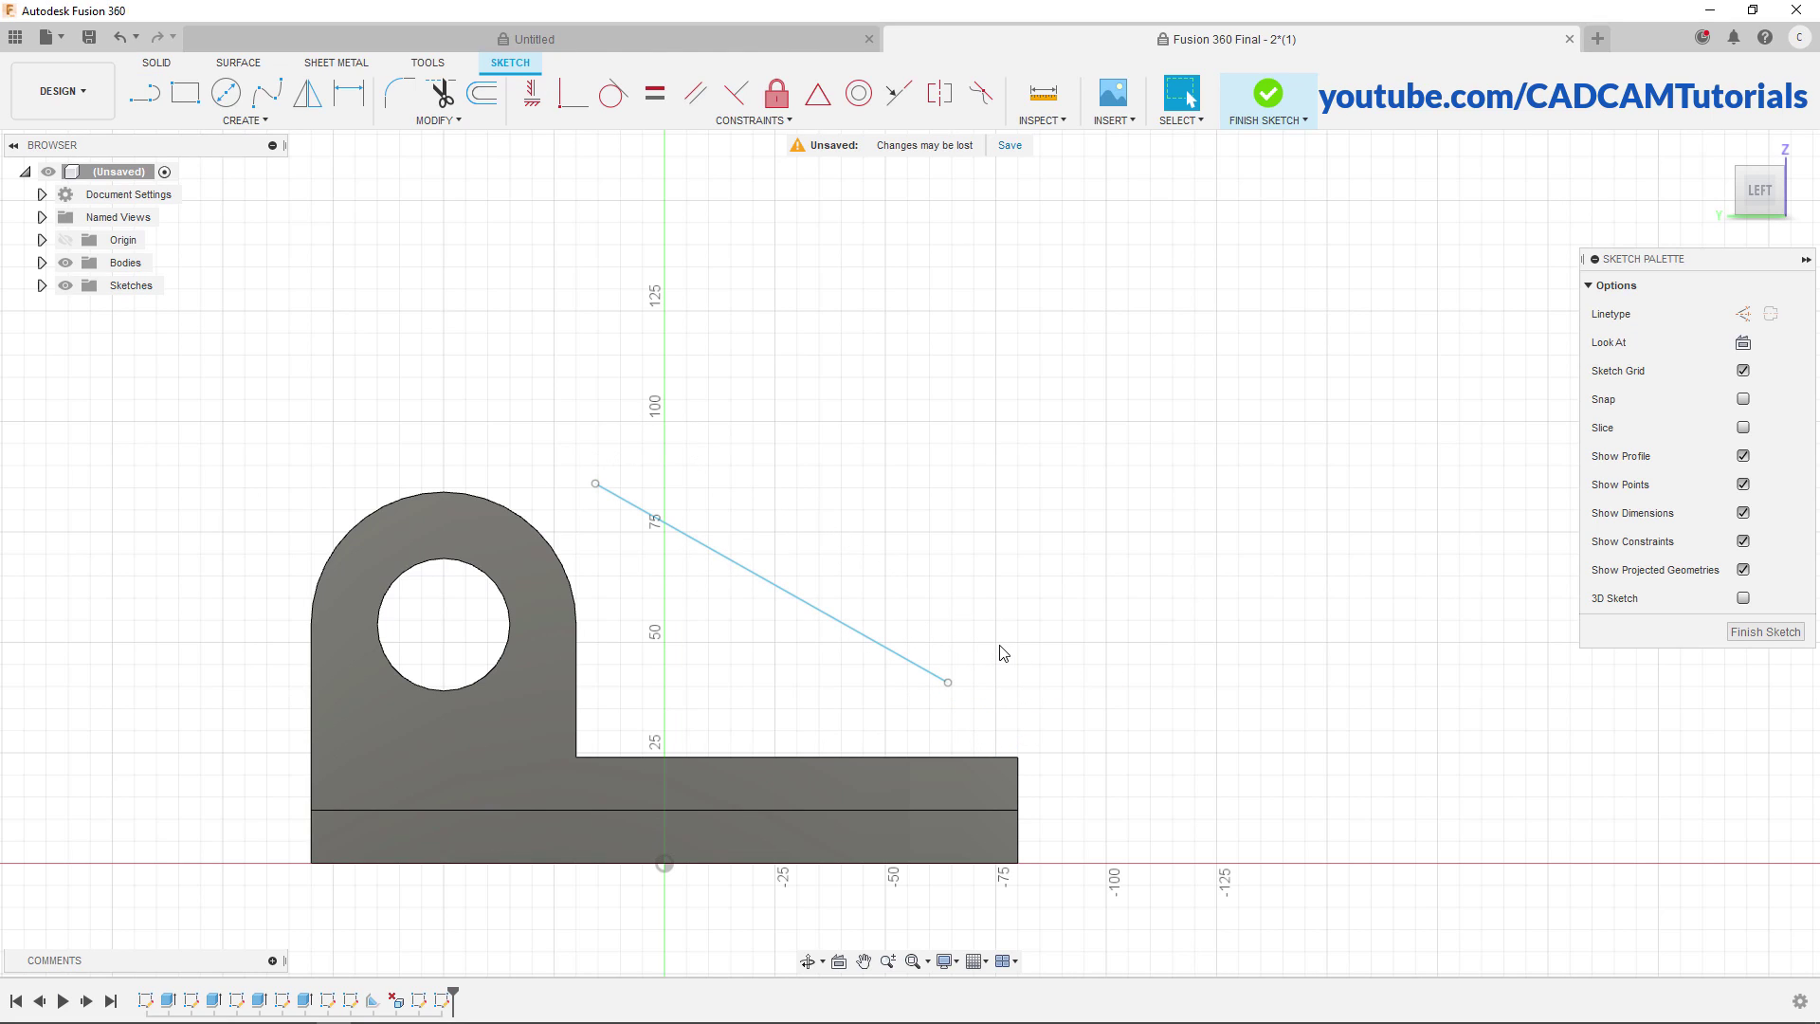
Make the line's lower end coincident with the base's upper end corner and its upper end coincident with the upright's rounded edge
{"action": "left_click", "coordinate": [948, 684]}
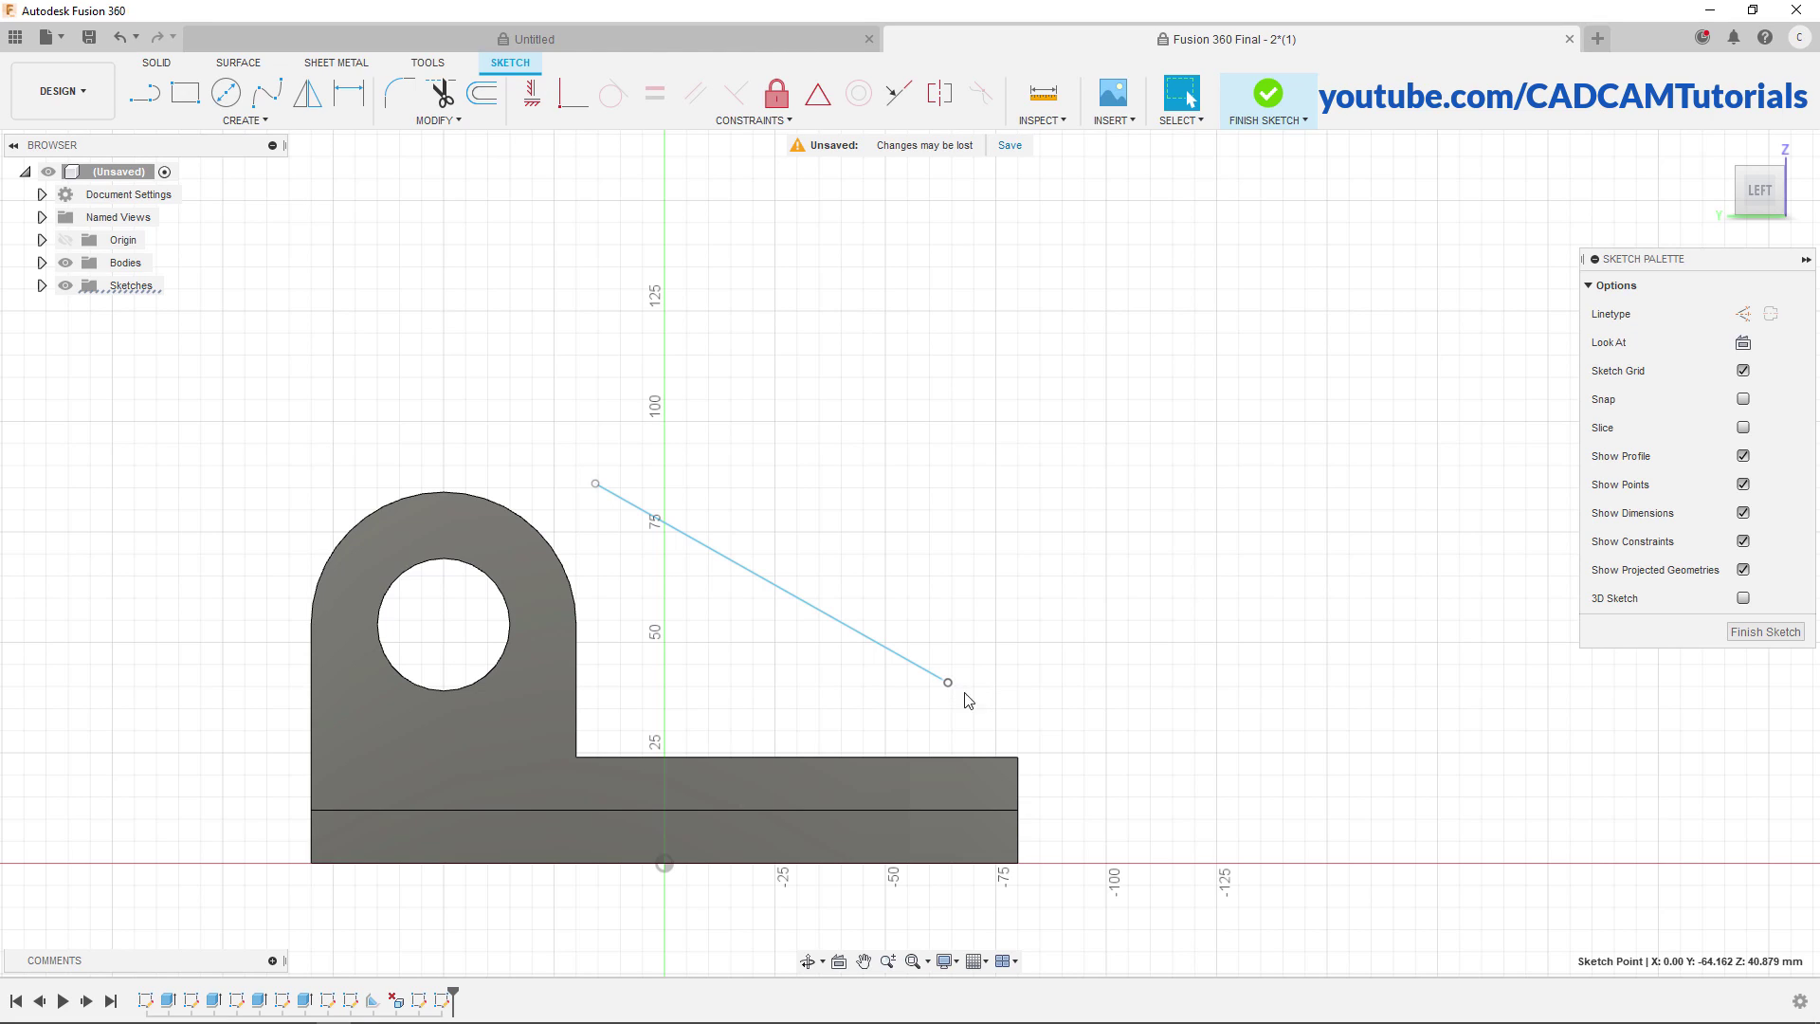
{"action": "left_click", "coordinate": [1017, 757], "text": "ctrl"}
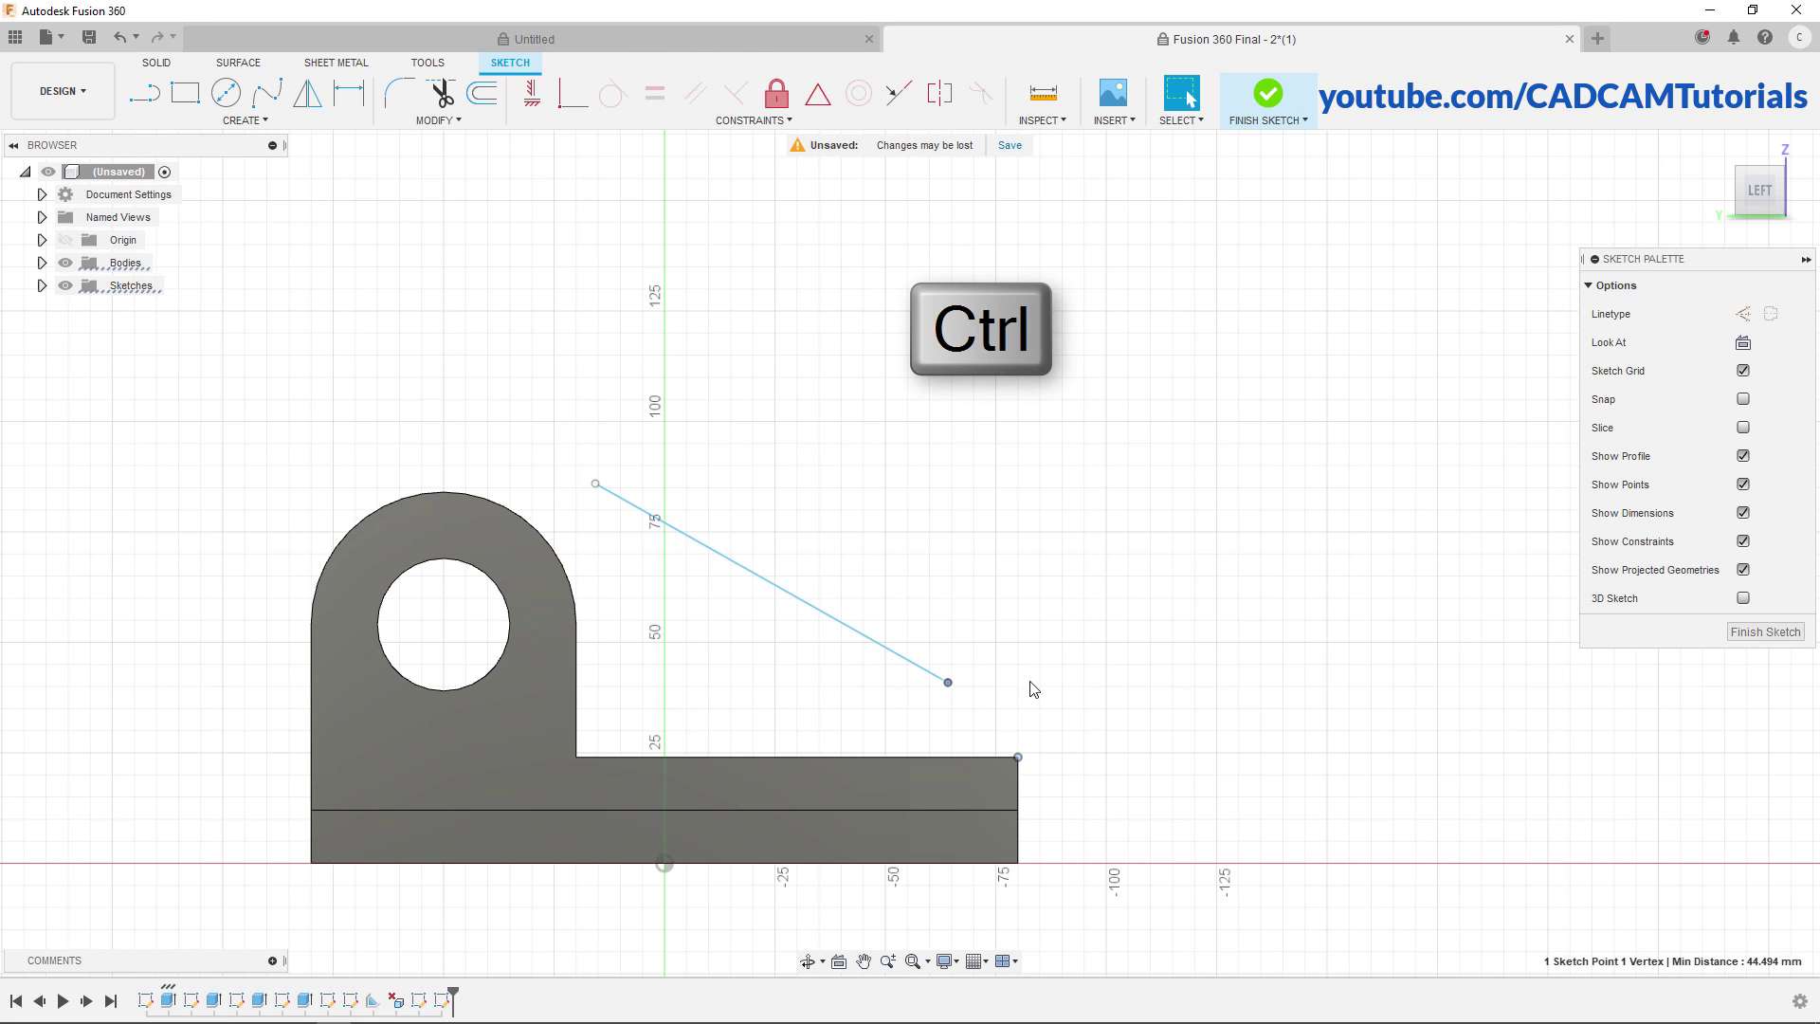
{"action": "left_click", "coordinate": [566, 104]}
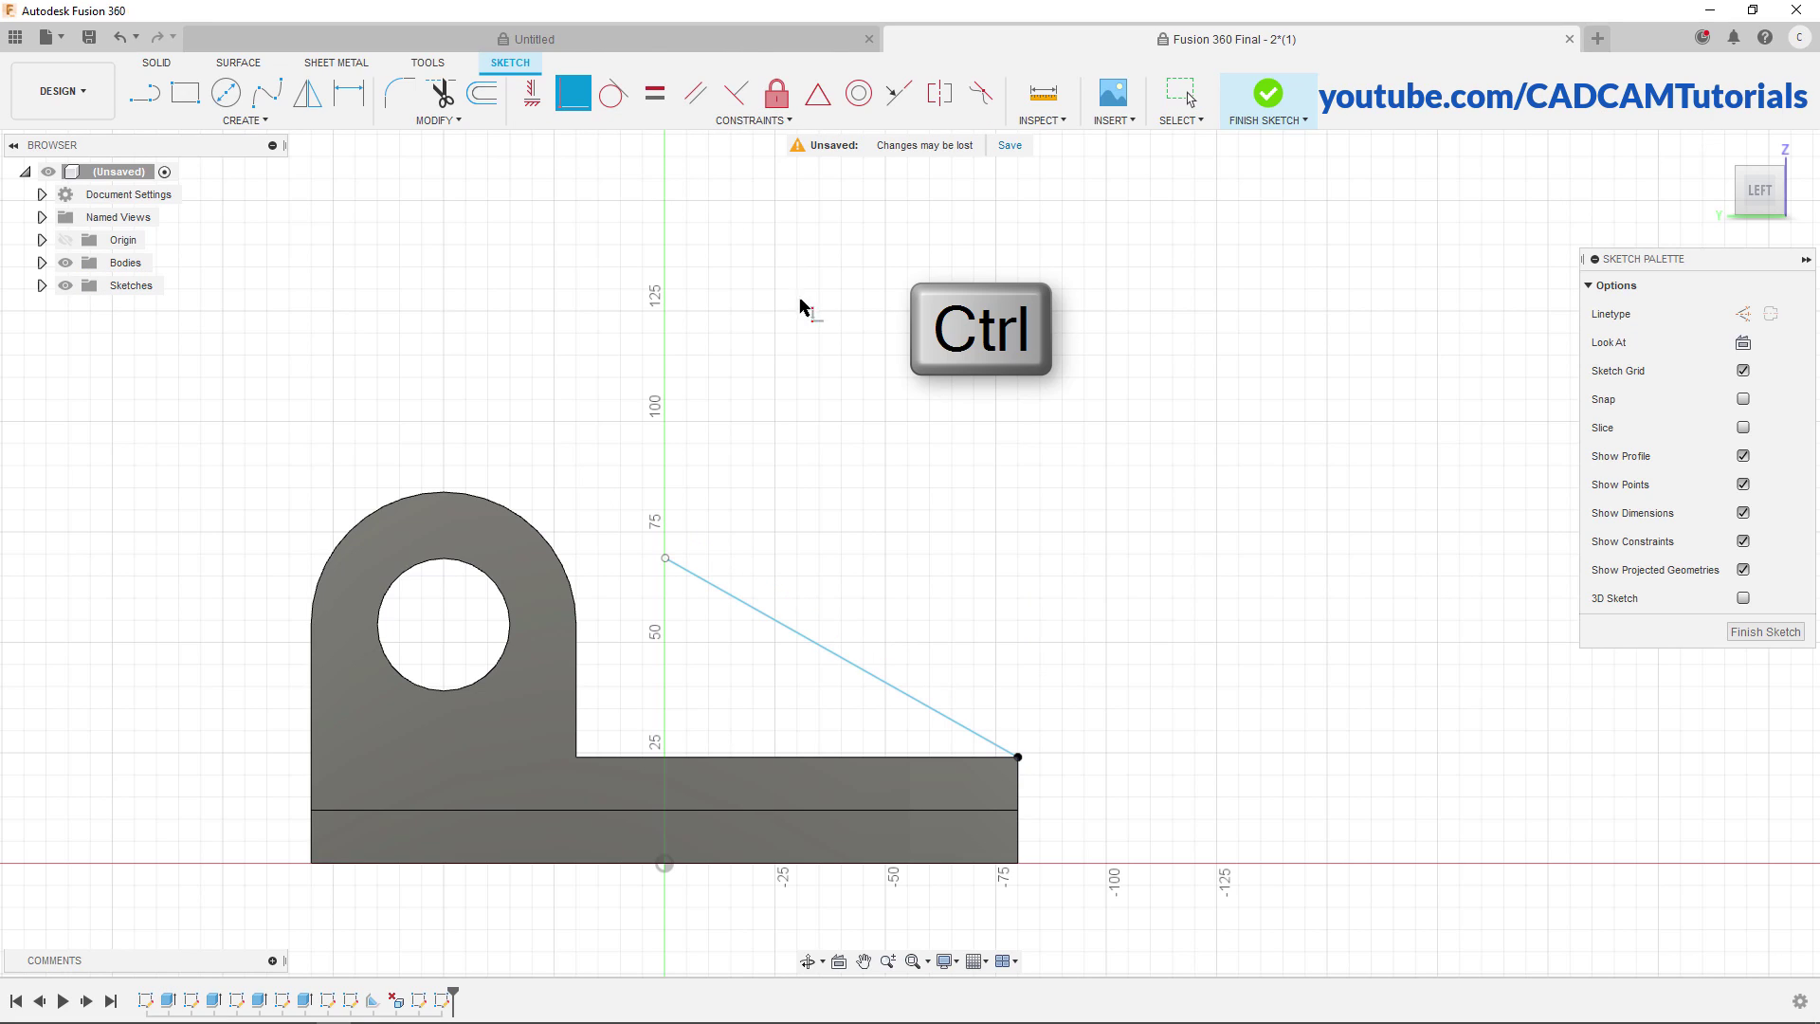
{"action": "left_click", "coordinate": [665, 560]}
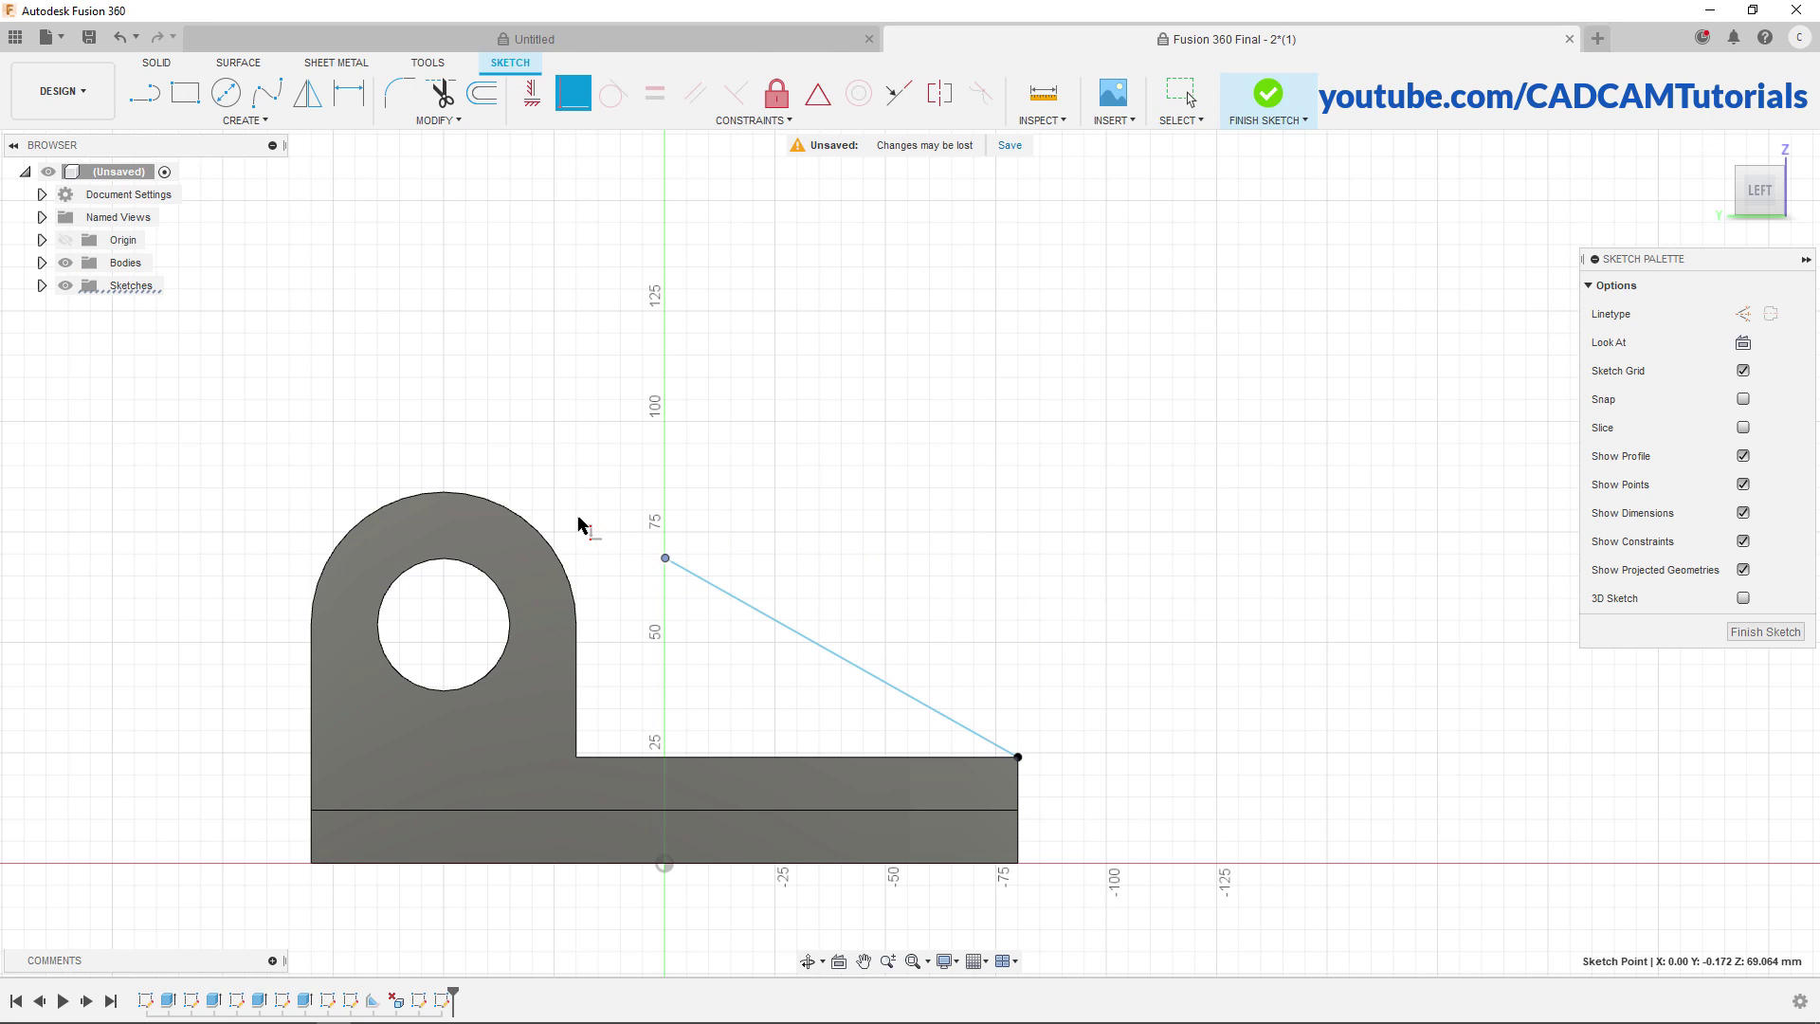
{"action": "left_click", "coordinate": [528, 520]}
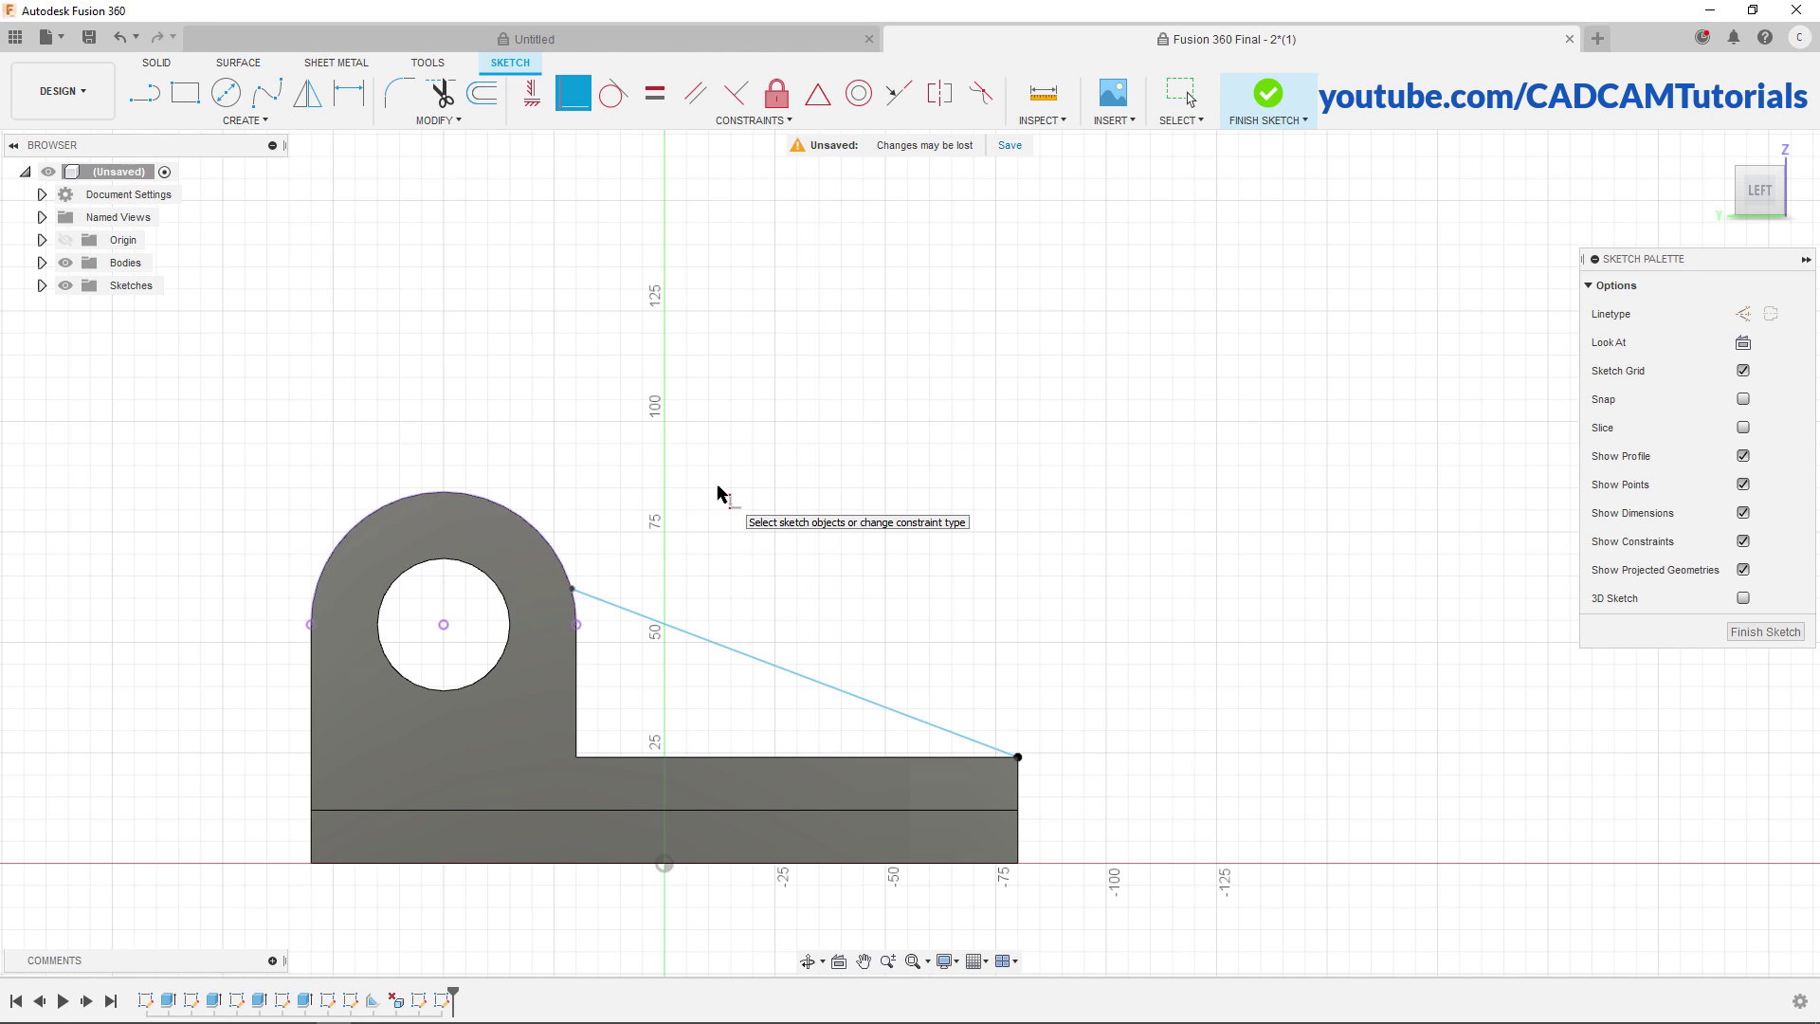
Make the sloping line tangent to the upright's rounded top arc and finish the sketch
{"action": "left_click", "coordinate": [621, 102]}
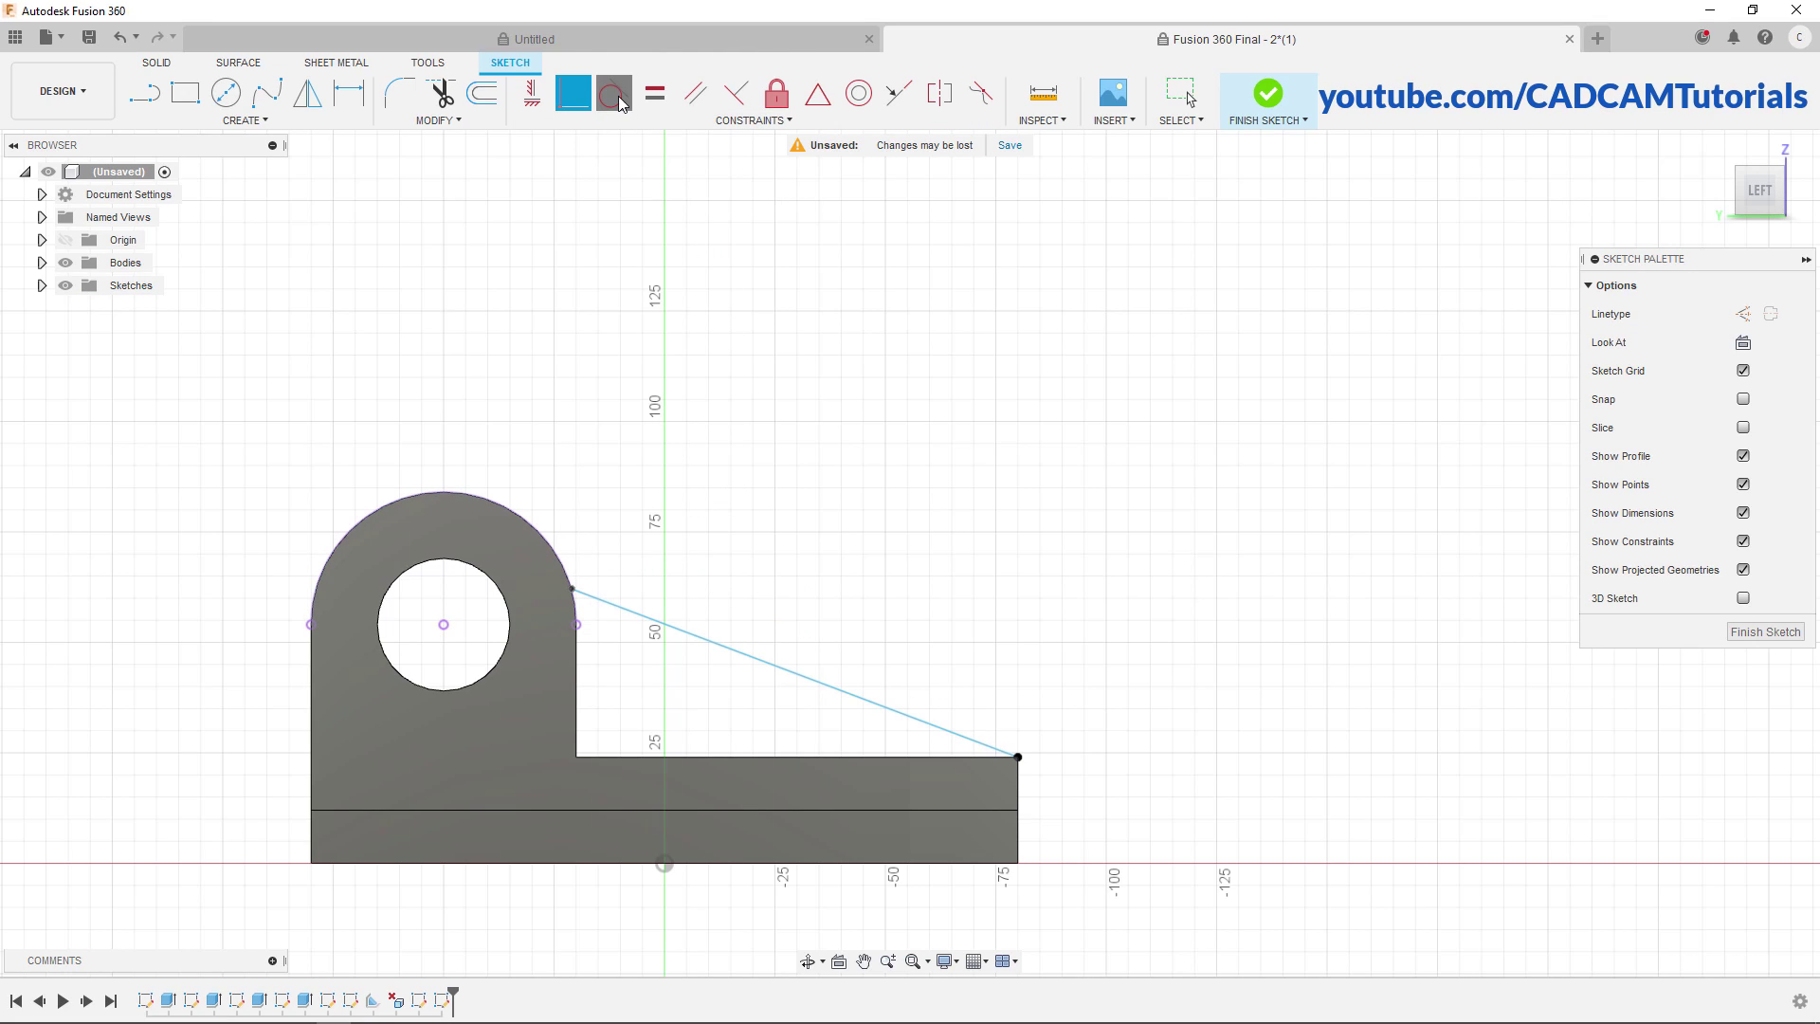
{"action": "left_click", "coordinate": [627, 608]}
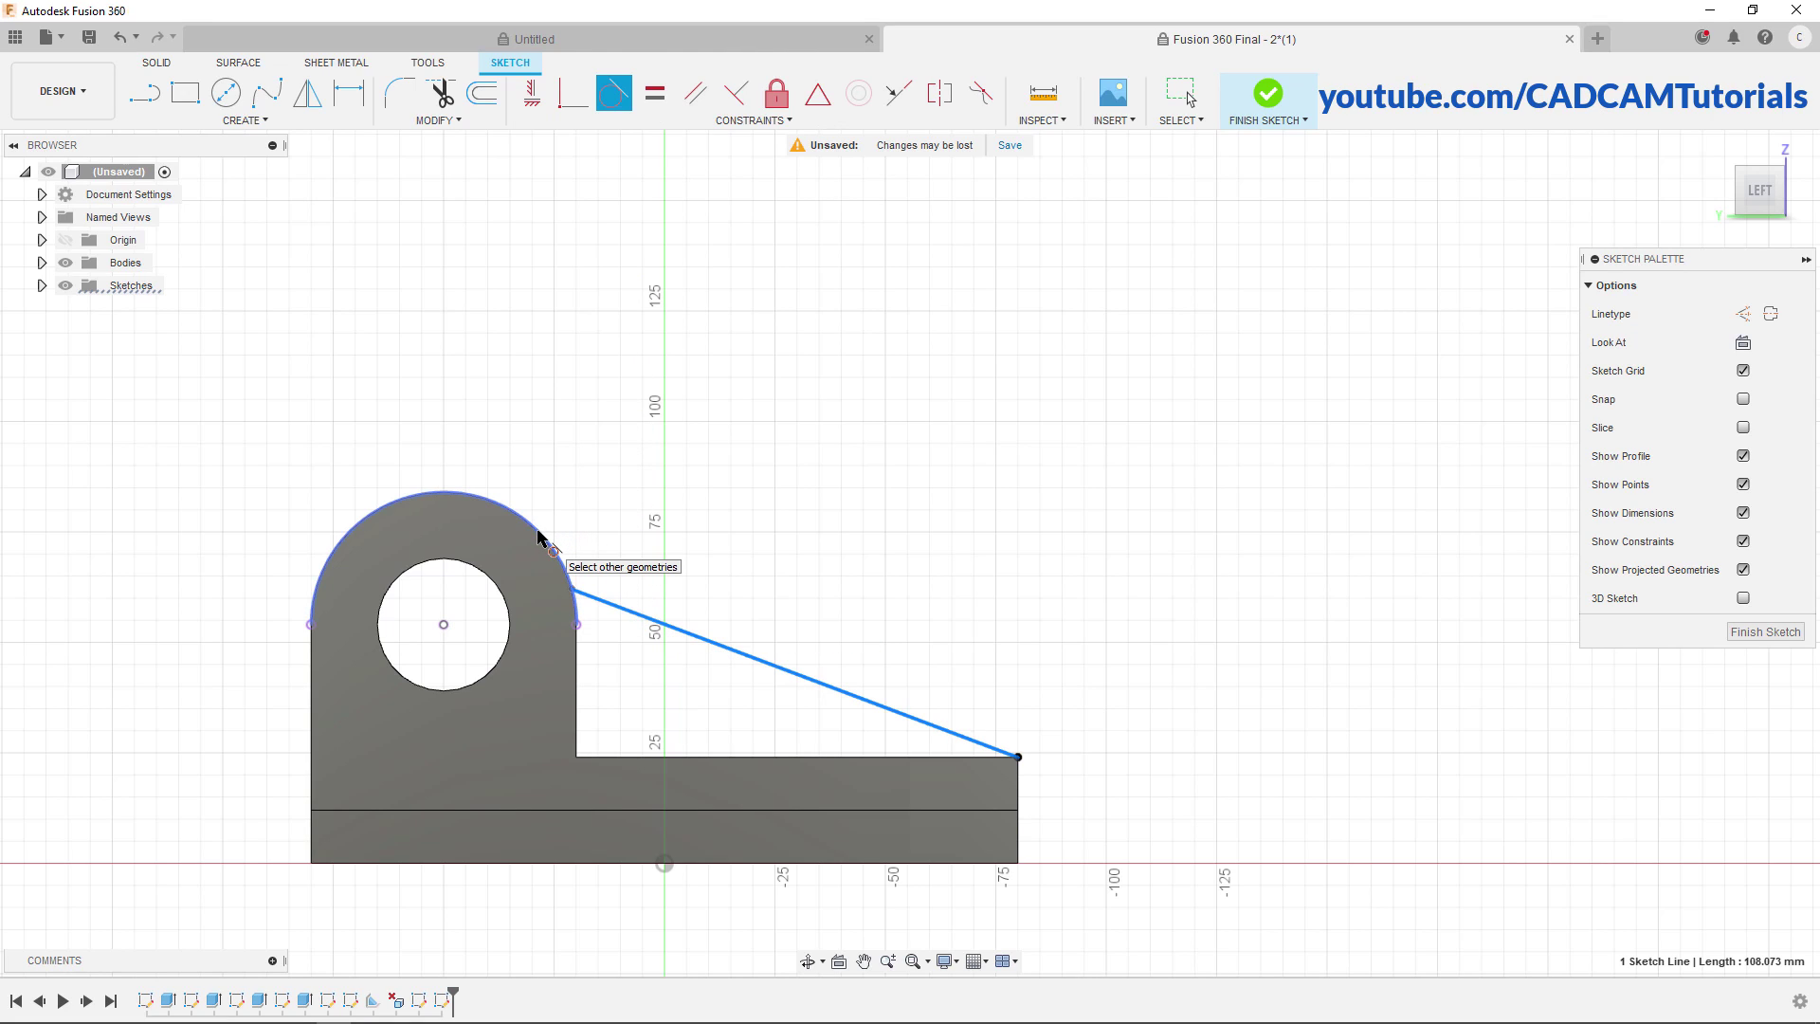
{"action": "left_click", "coordinate": [537, 537]}
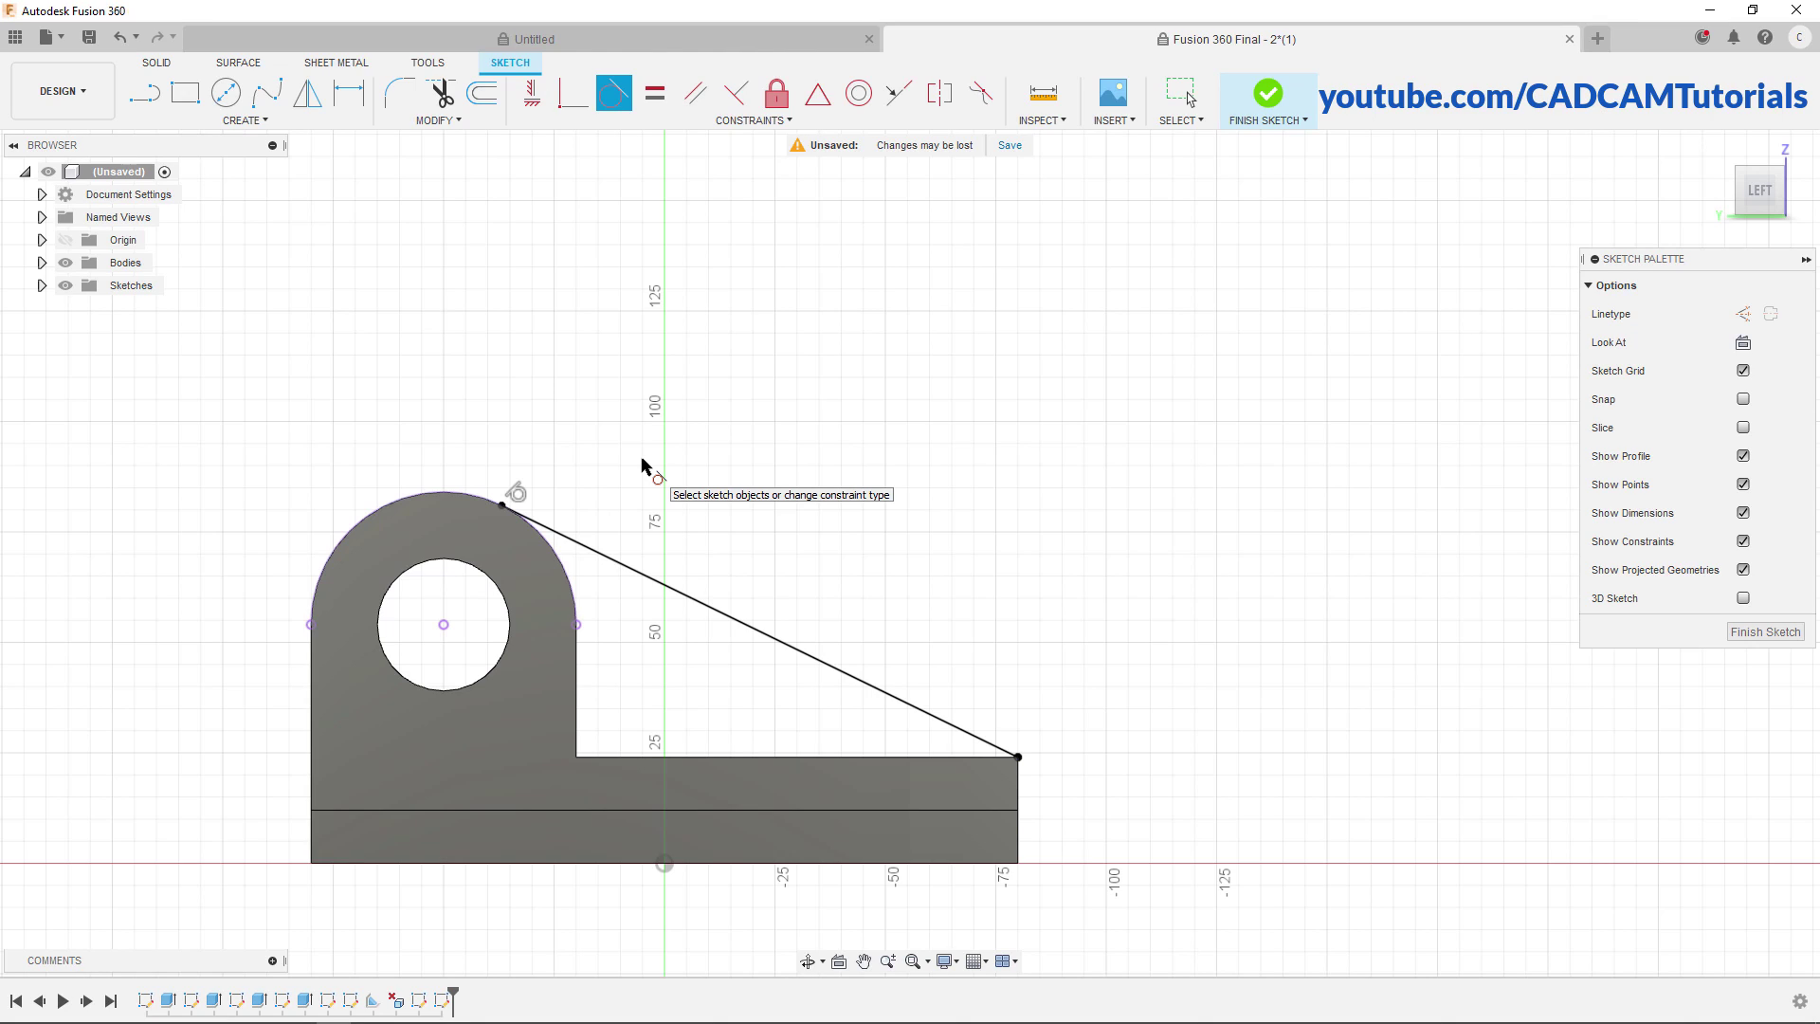
{"action": "left_click", "coordinate": [1266, 95]}
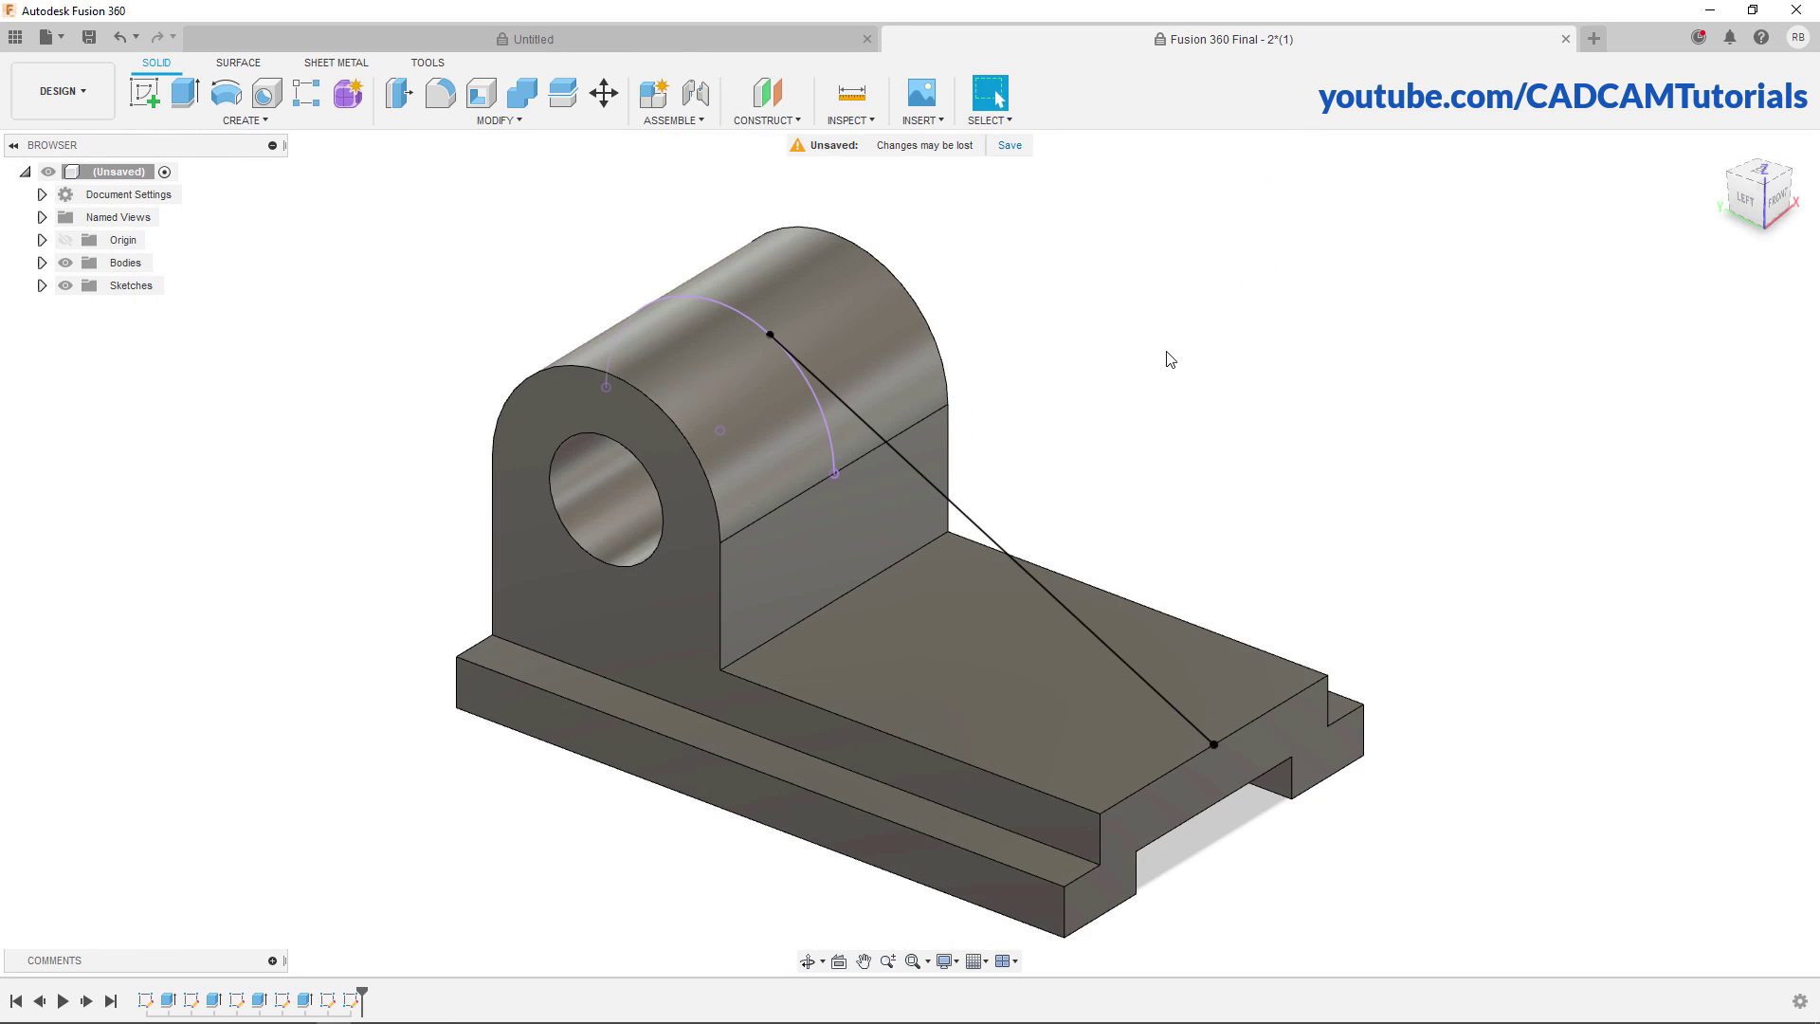
Create a Rib from the sloping line with symmetric thickness of 12 mm and depth To Next
{"action": "left_click", "coordinate": [259, 122]}
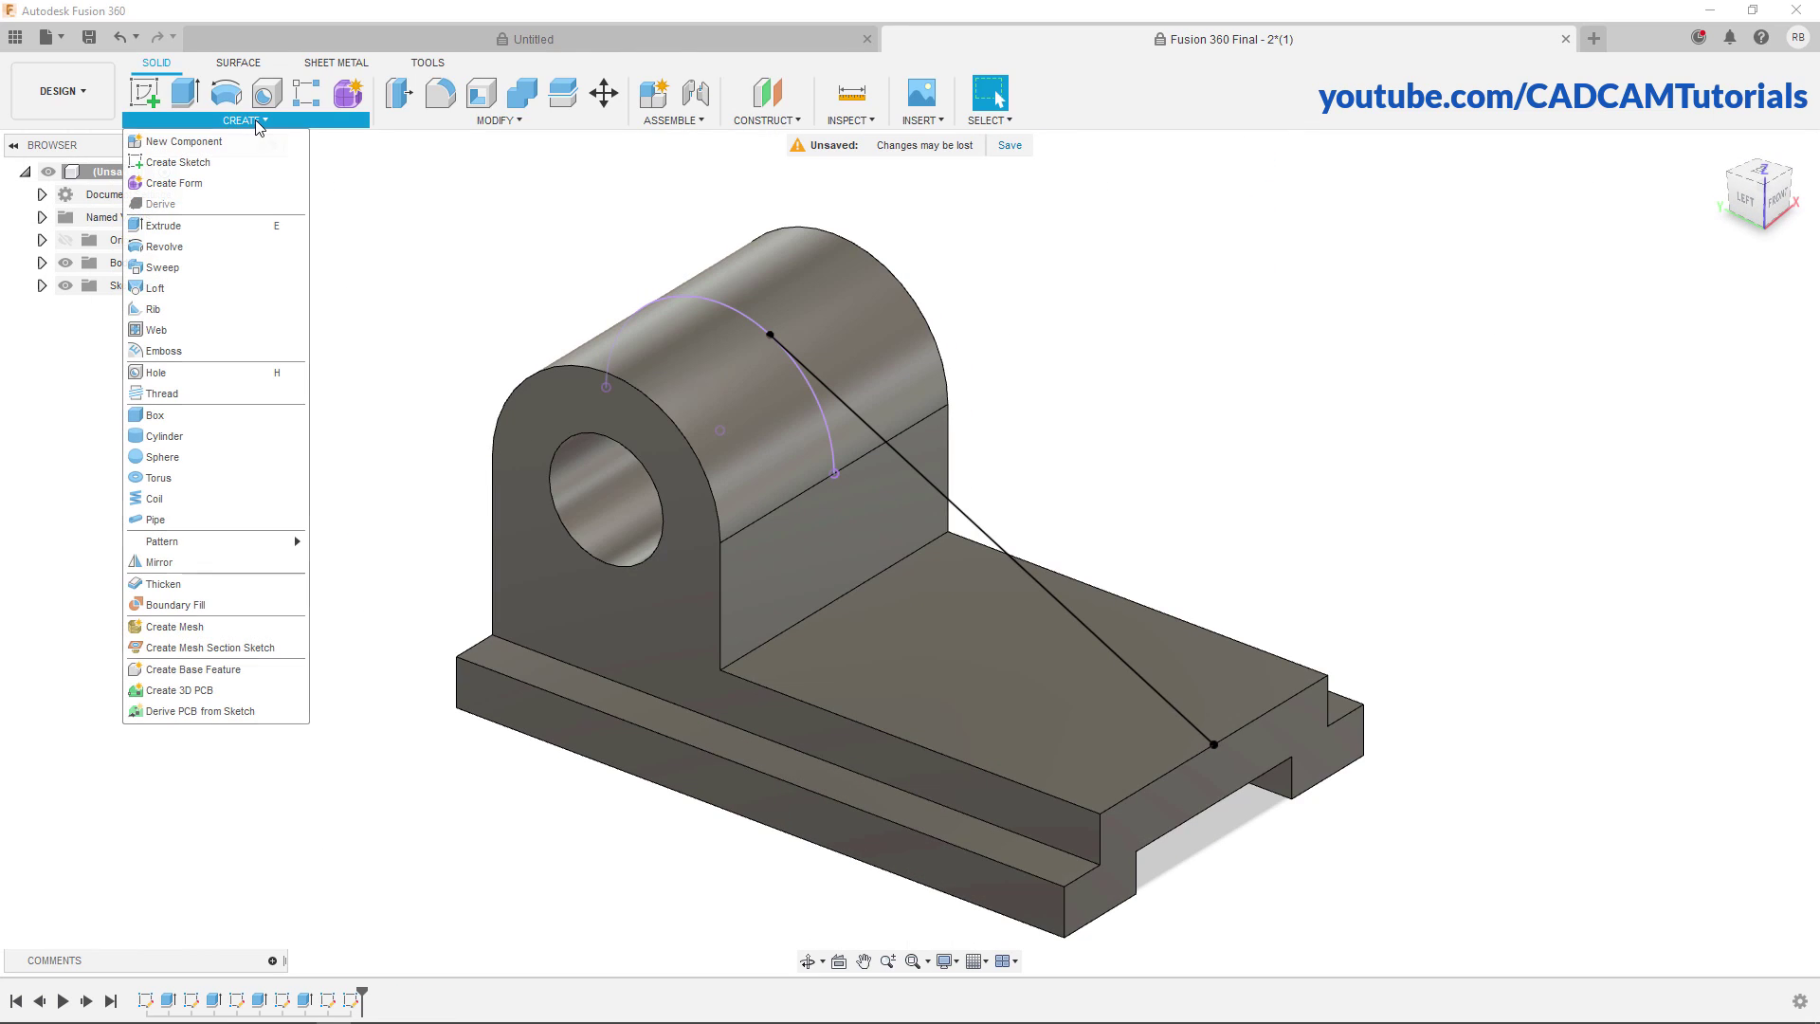
{"action": "left_click", "coordinate": [173, 314]}
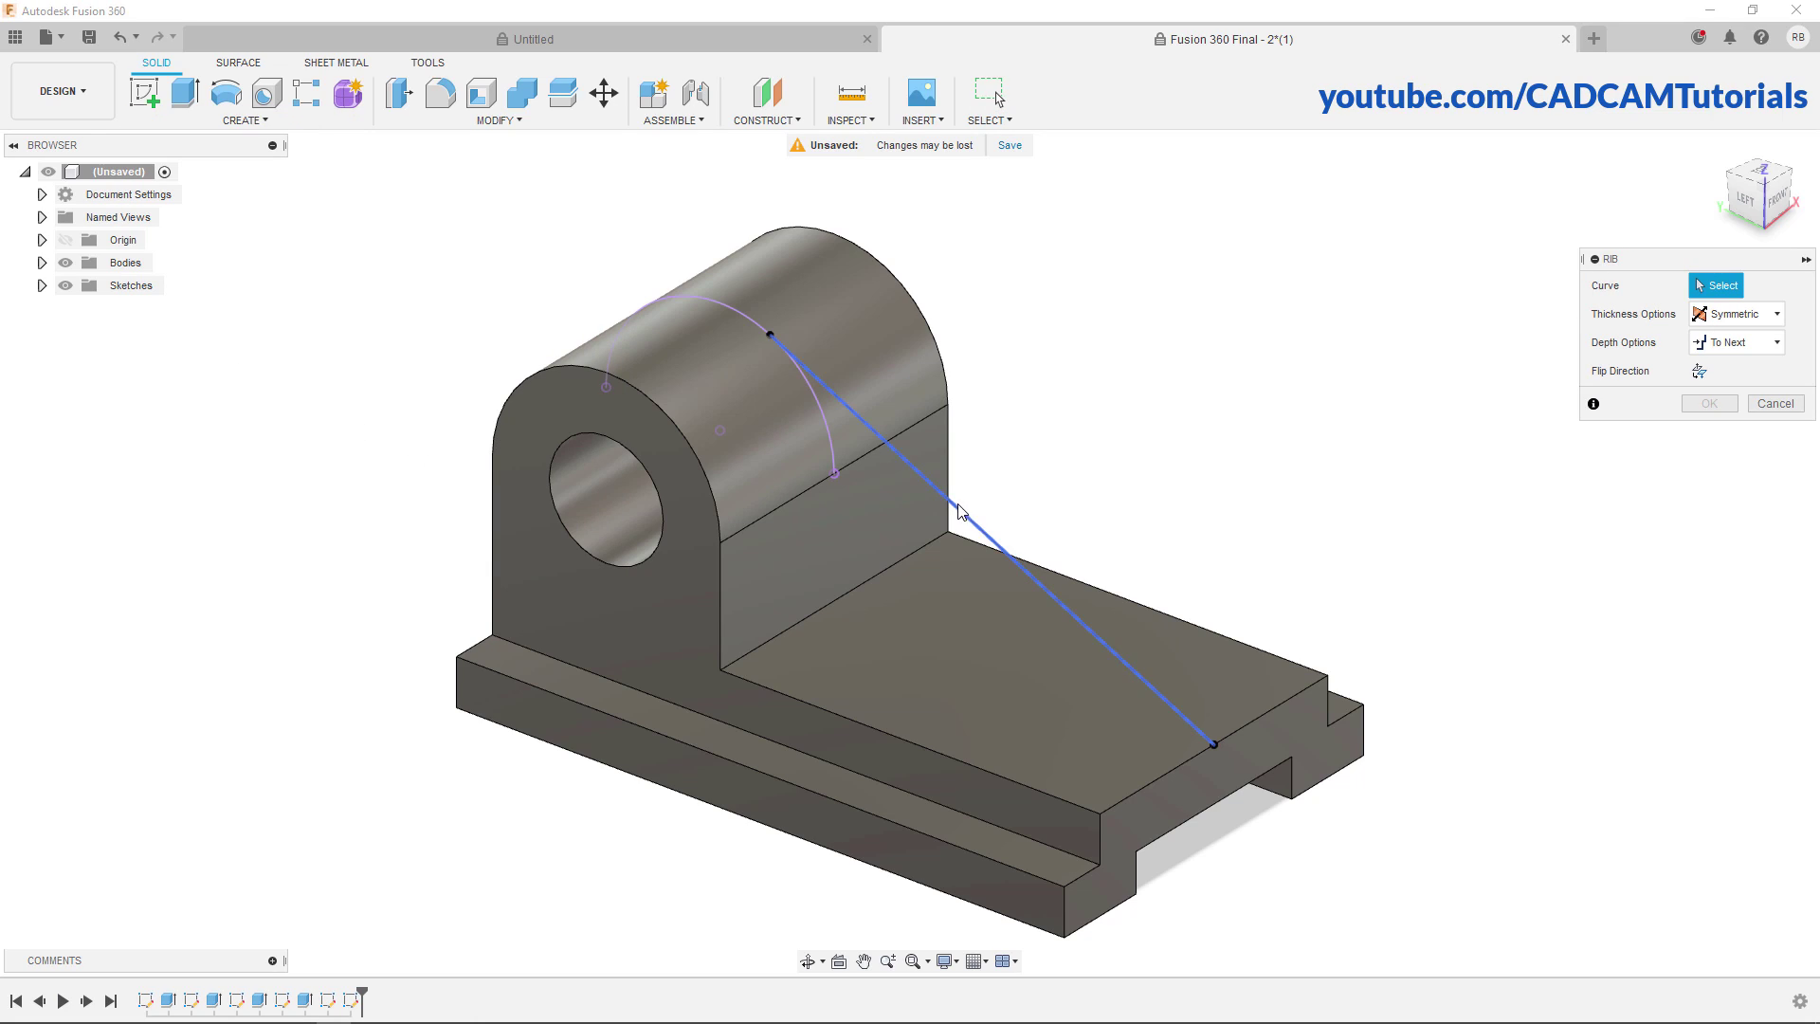
{"action": "left_click", "coordinate": [979, 533]}
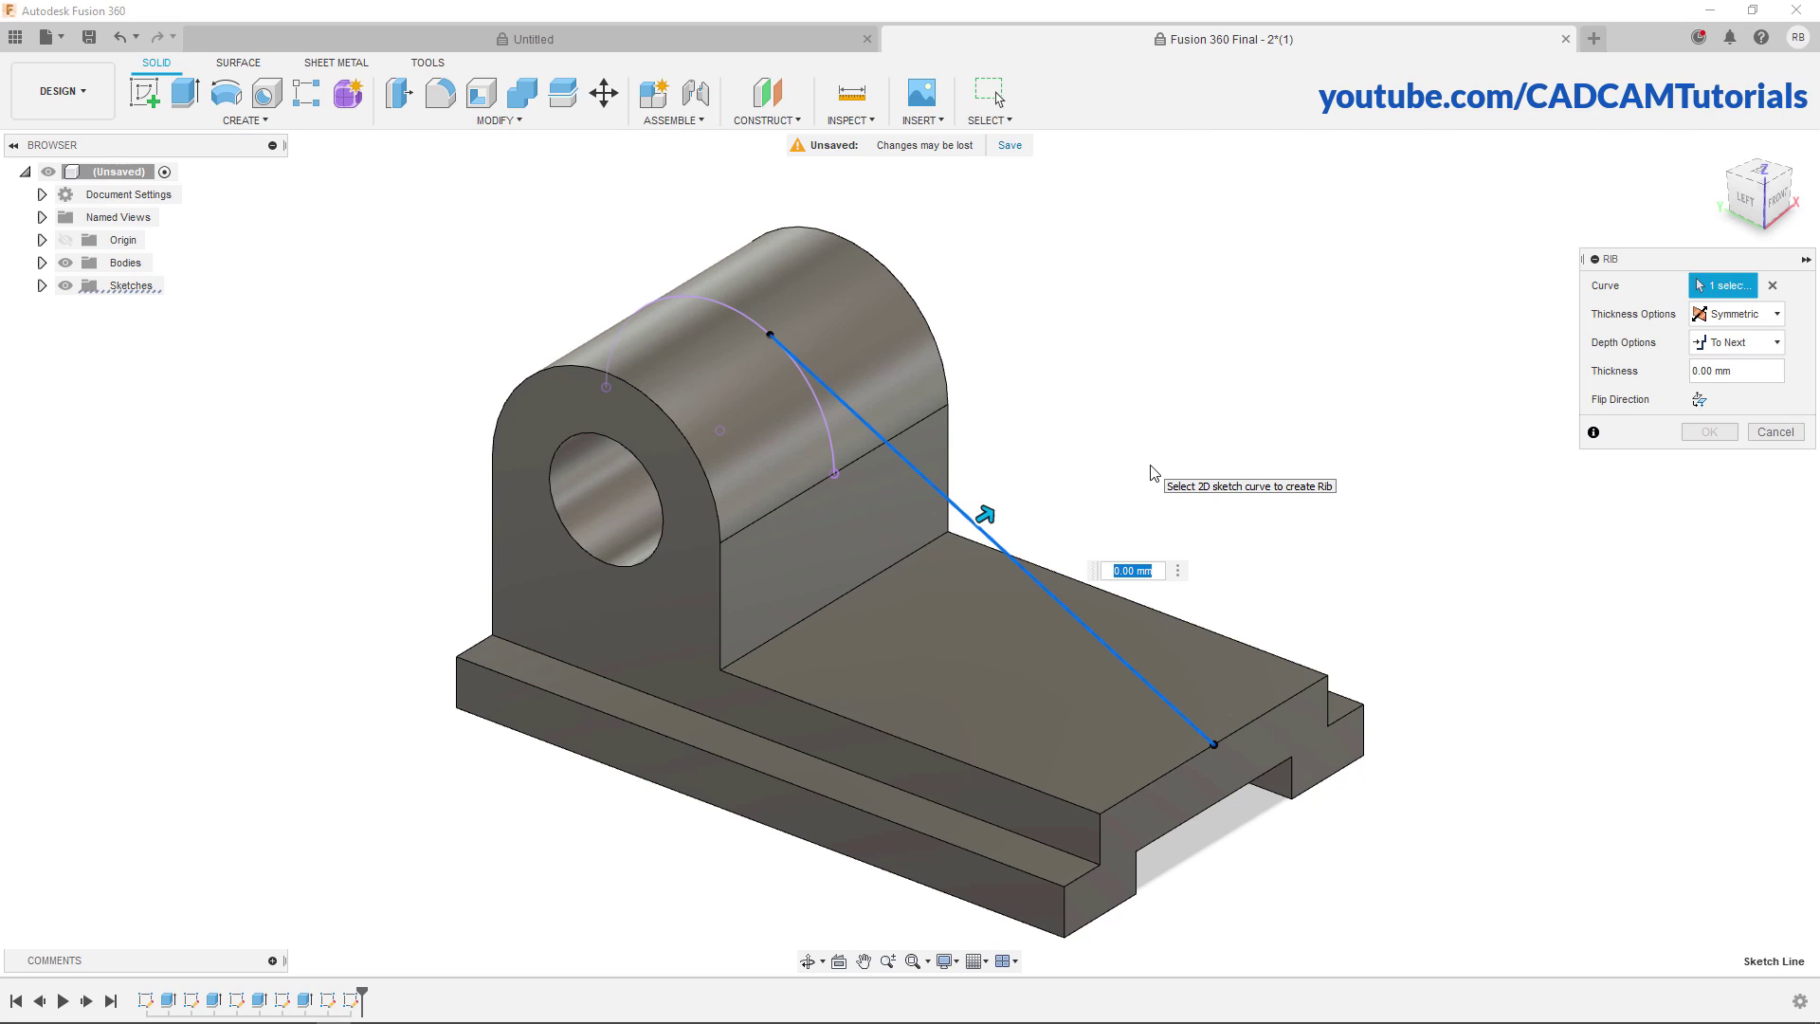
{"action": "type", "text": "12"}
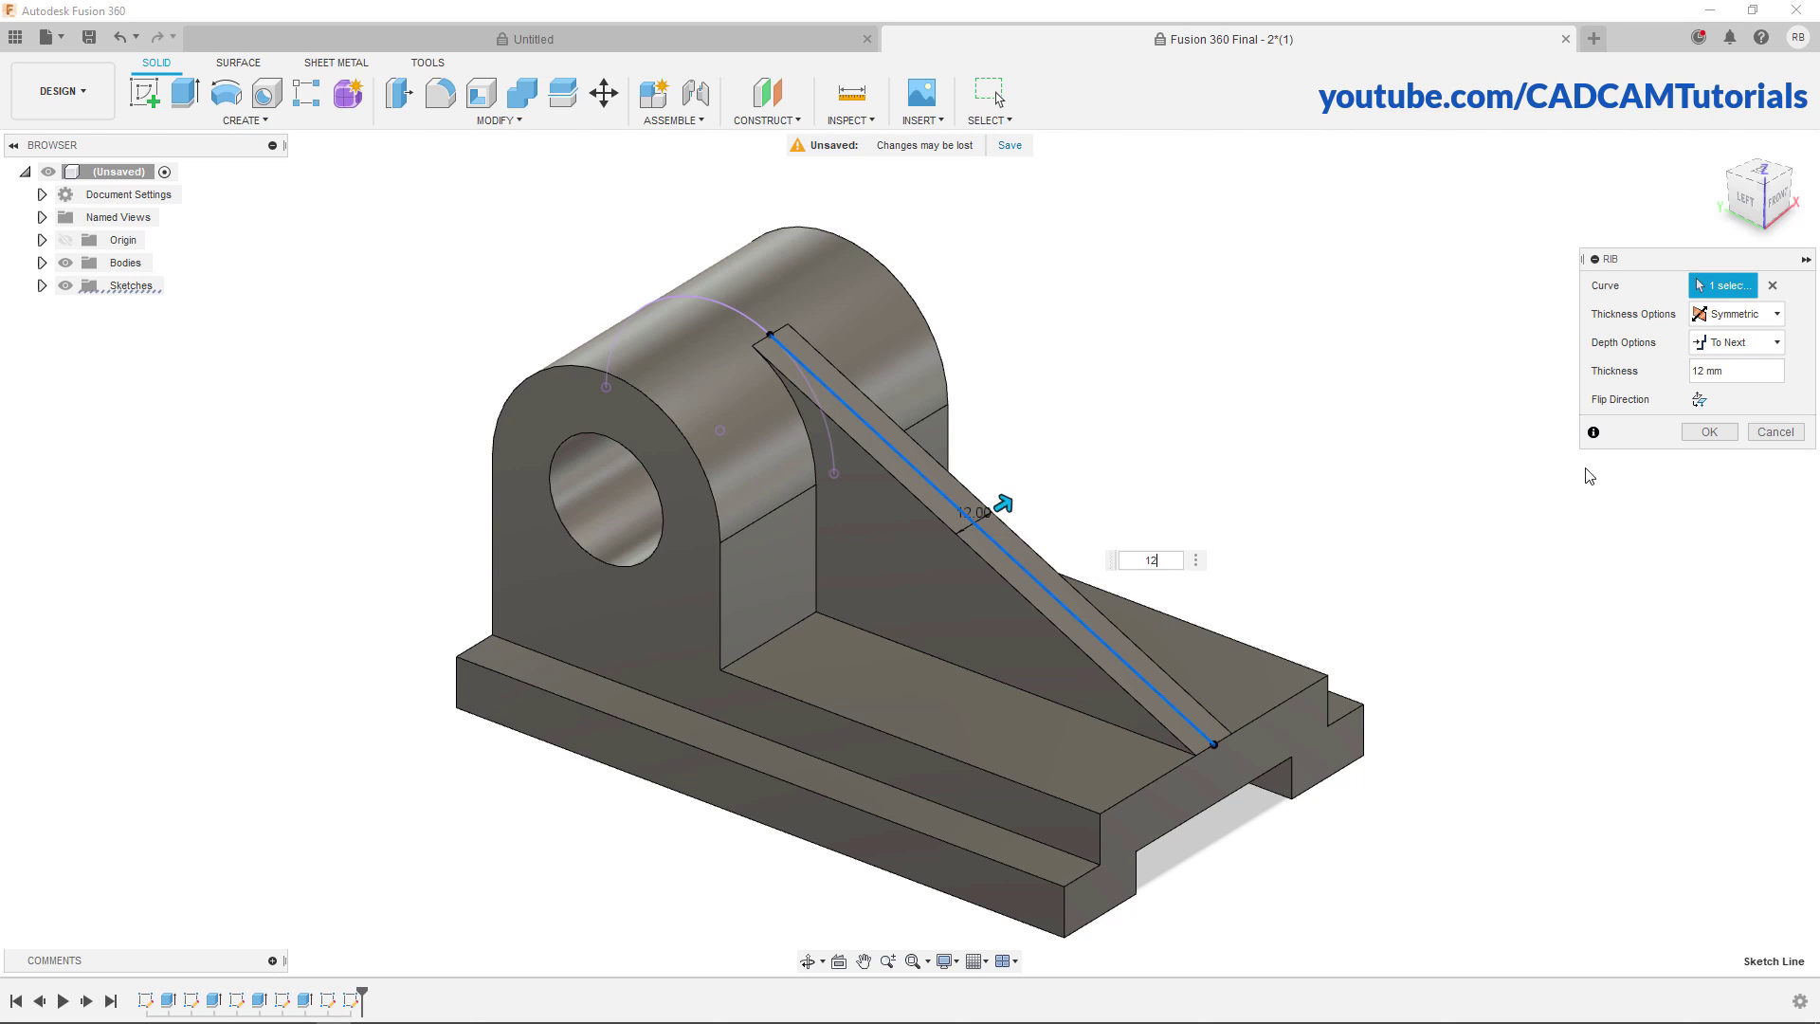
{"action": "left_click", "coordinate": [1710, 434]}
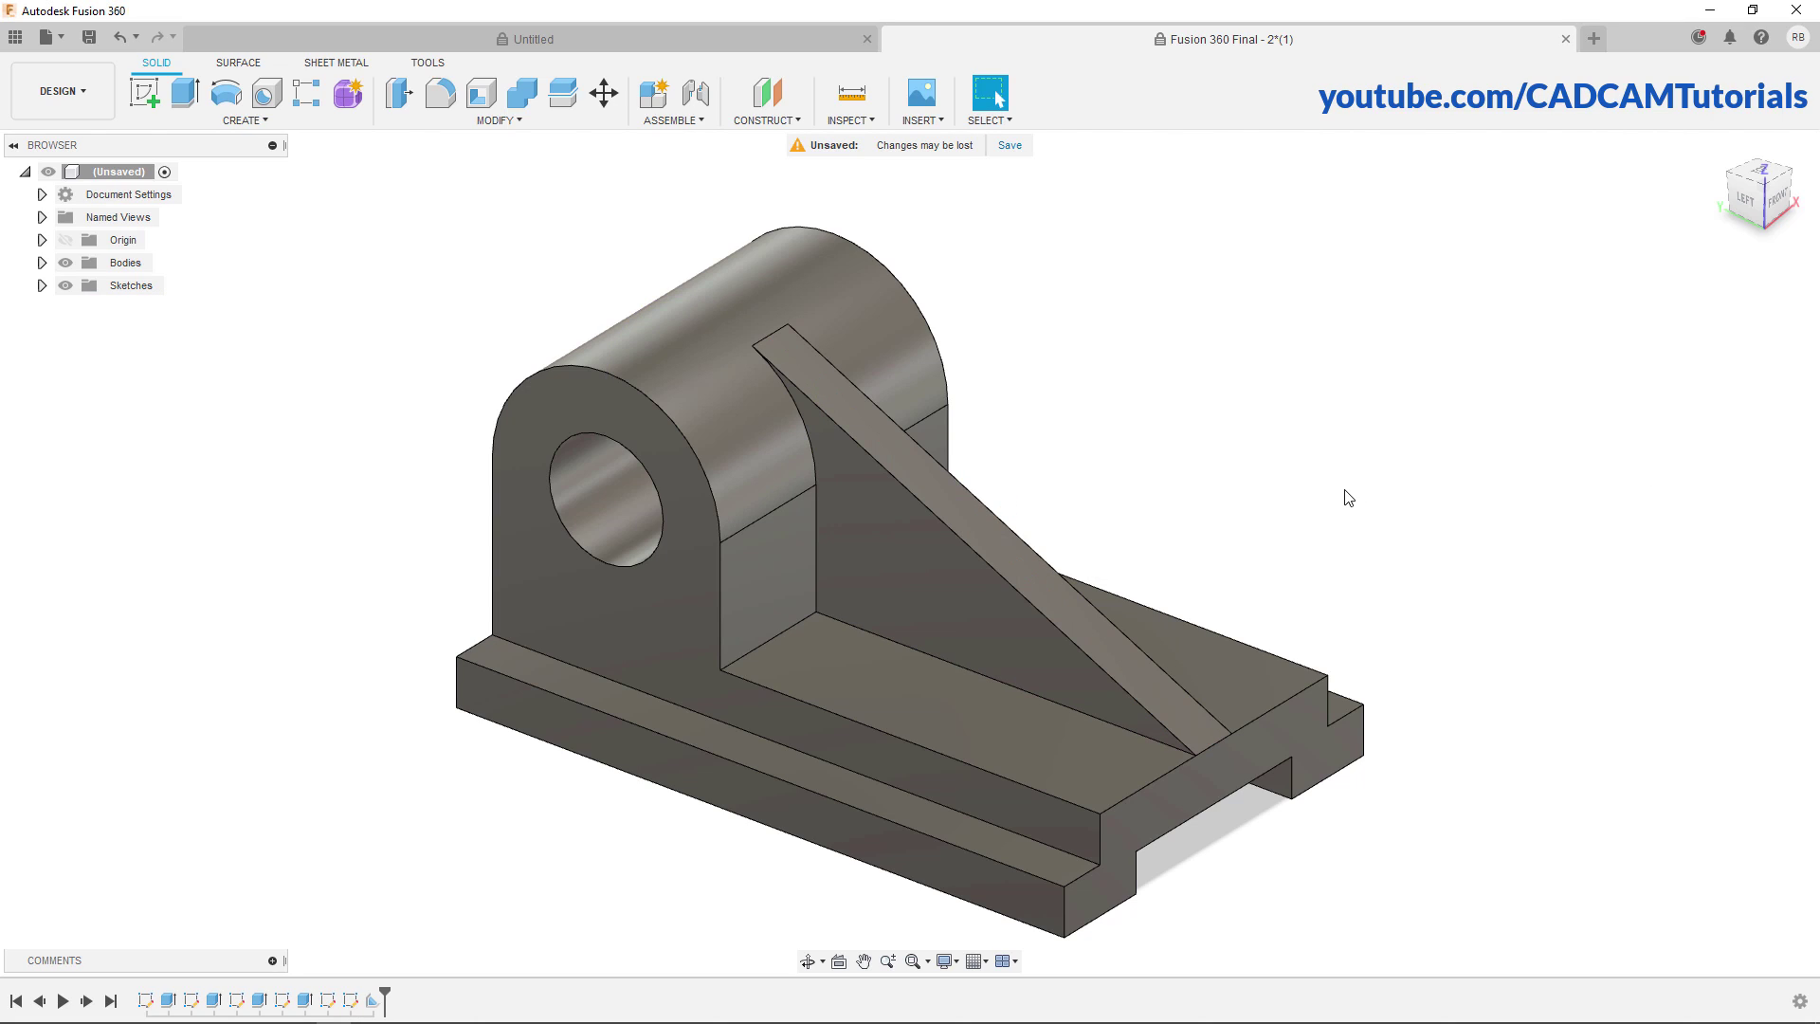
Apply the Paint - Enamel Glossy (Yellow) appearance to the whole bearing support body
{"action": "mouse_move", "coordinate": [1341, 528]}
{"action": "middle_mouse_down", "text": "shift"}
{"action": "mouse_move", "coordinate": [1162, 522]}
{"action": "mouse_move", "coordinate": [1223, 446]}
{"action": "mouse_move", "coordinate": [1280, 508]}
{"action": "mouse_move", "coordinate": [1325, 510]}
{"action": "mouse_move", "coordinate": [1312, 541]}
{"action": "middle_mouse_up", "text": "shift"}
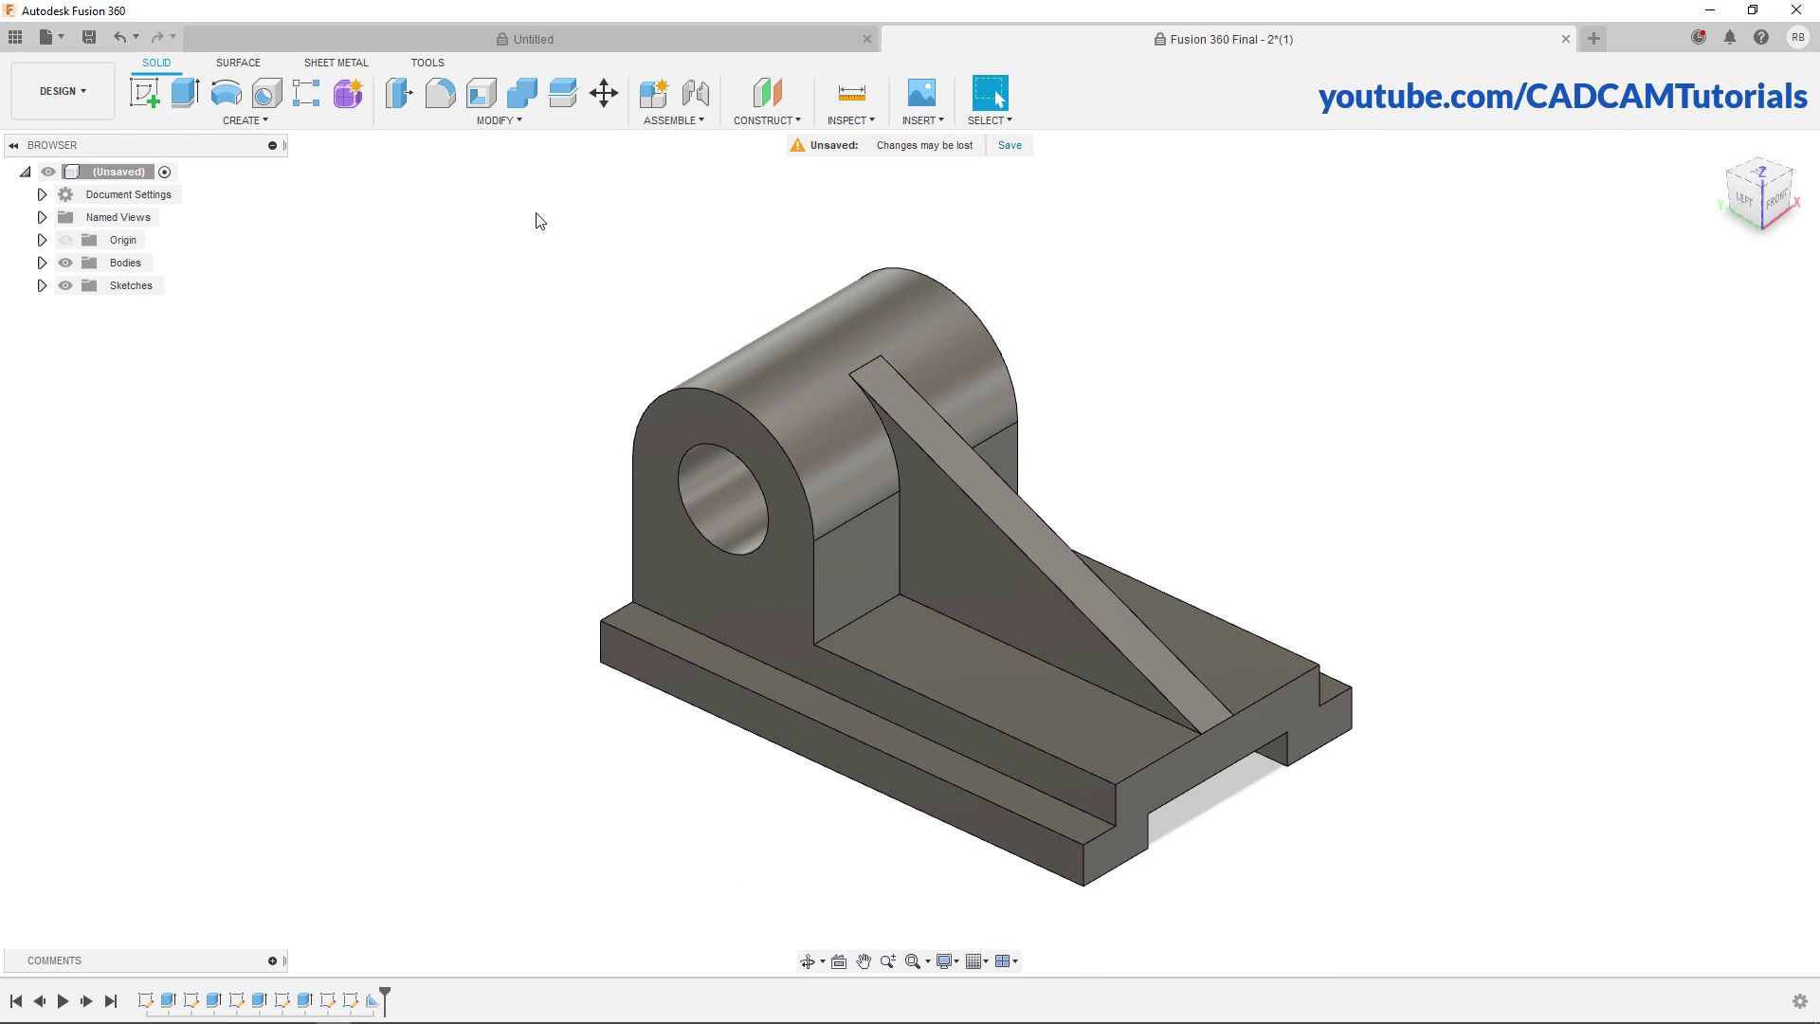
{"action": "left_click_drag", "start_coordinate": [537, 213], "coordinate": [1479, 938]}
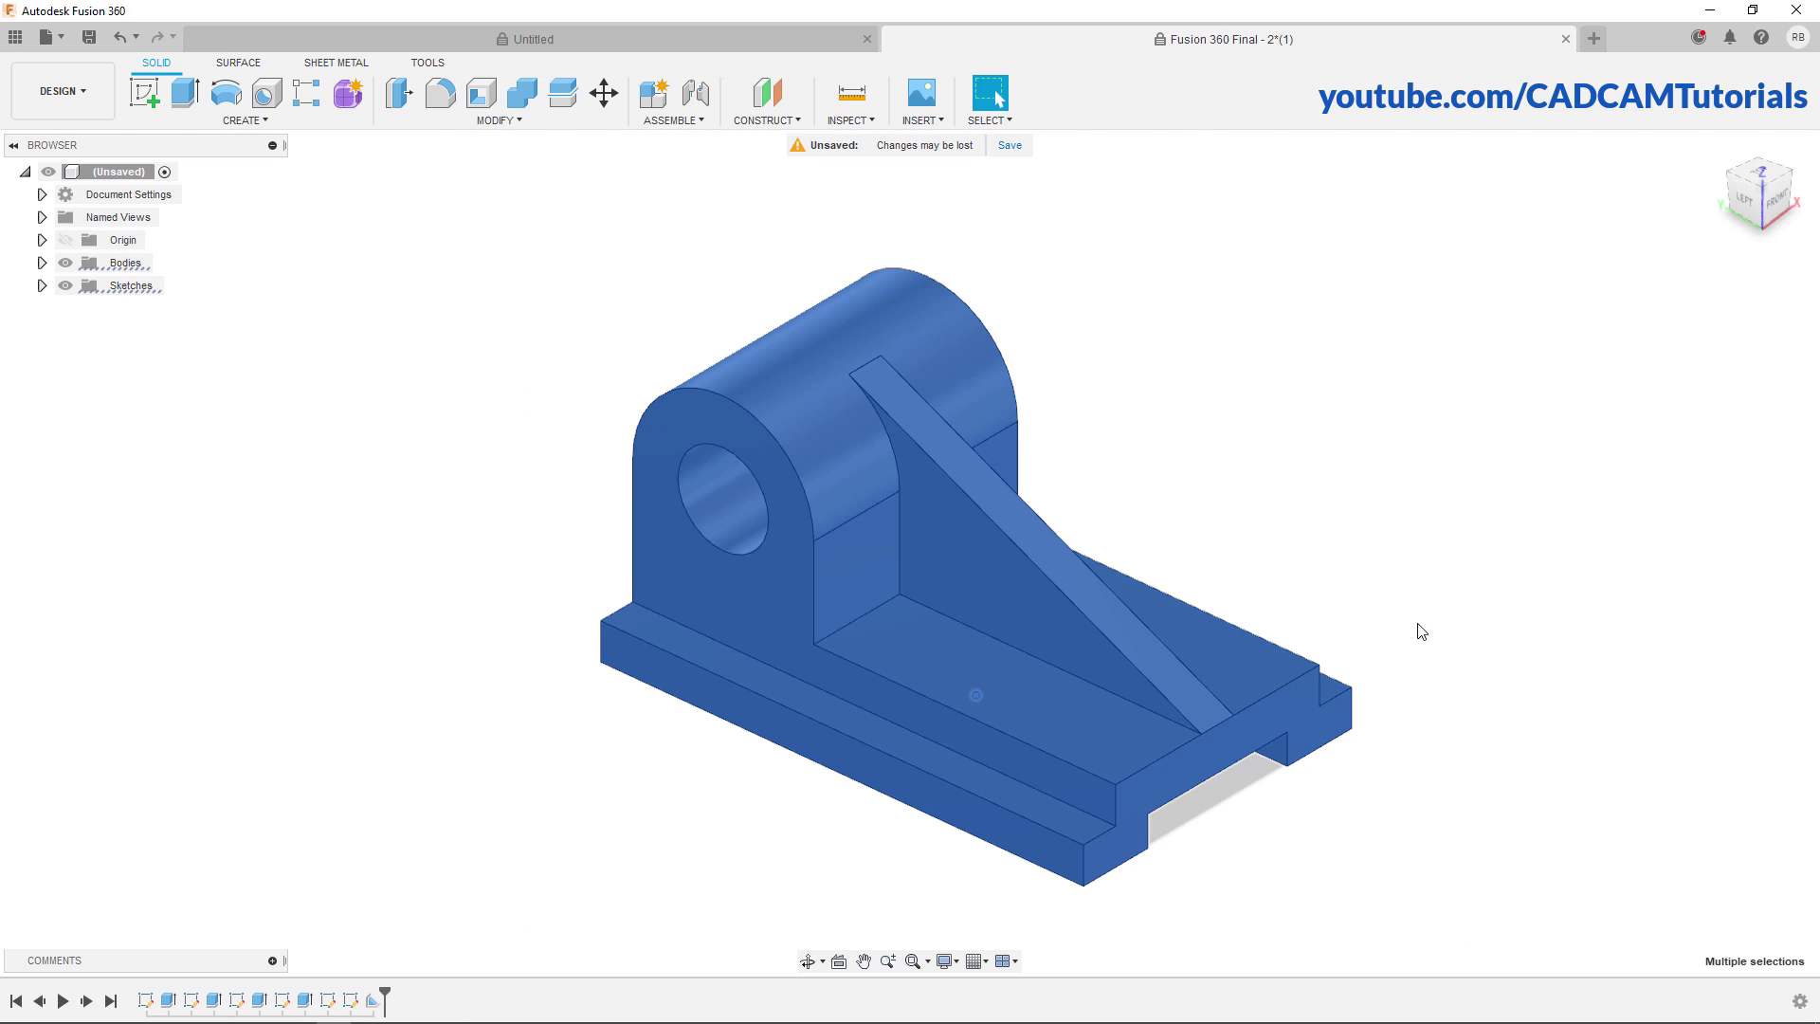
{"action": "right_click", "coordinate": [859, 481]}
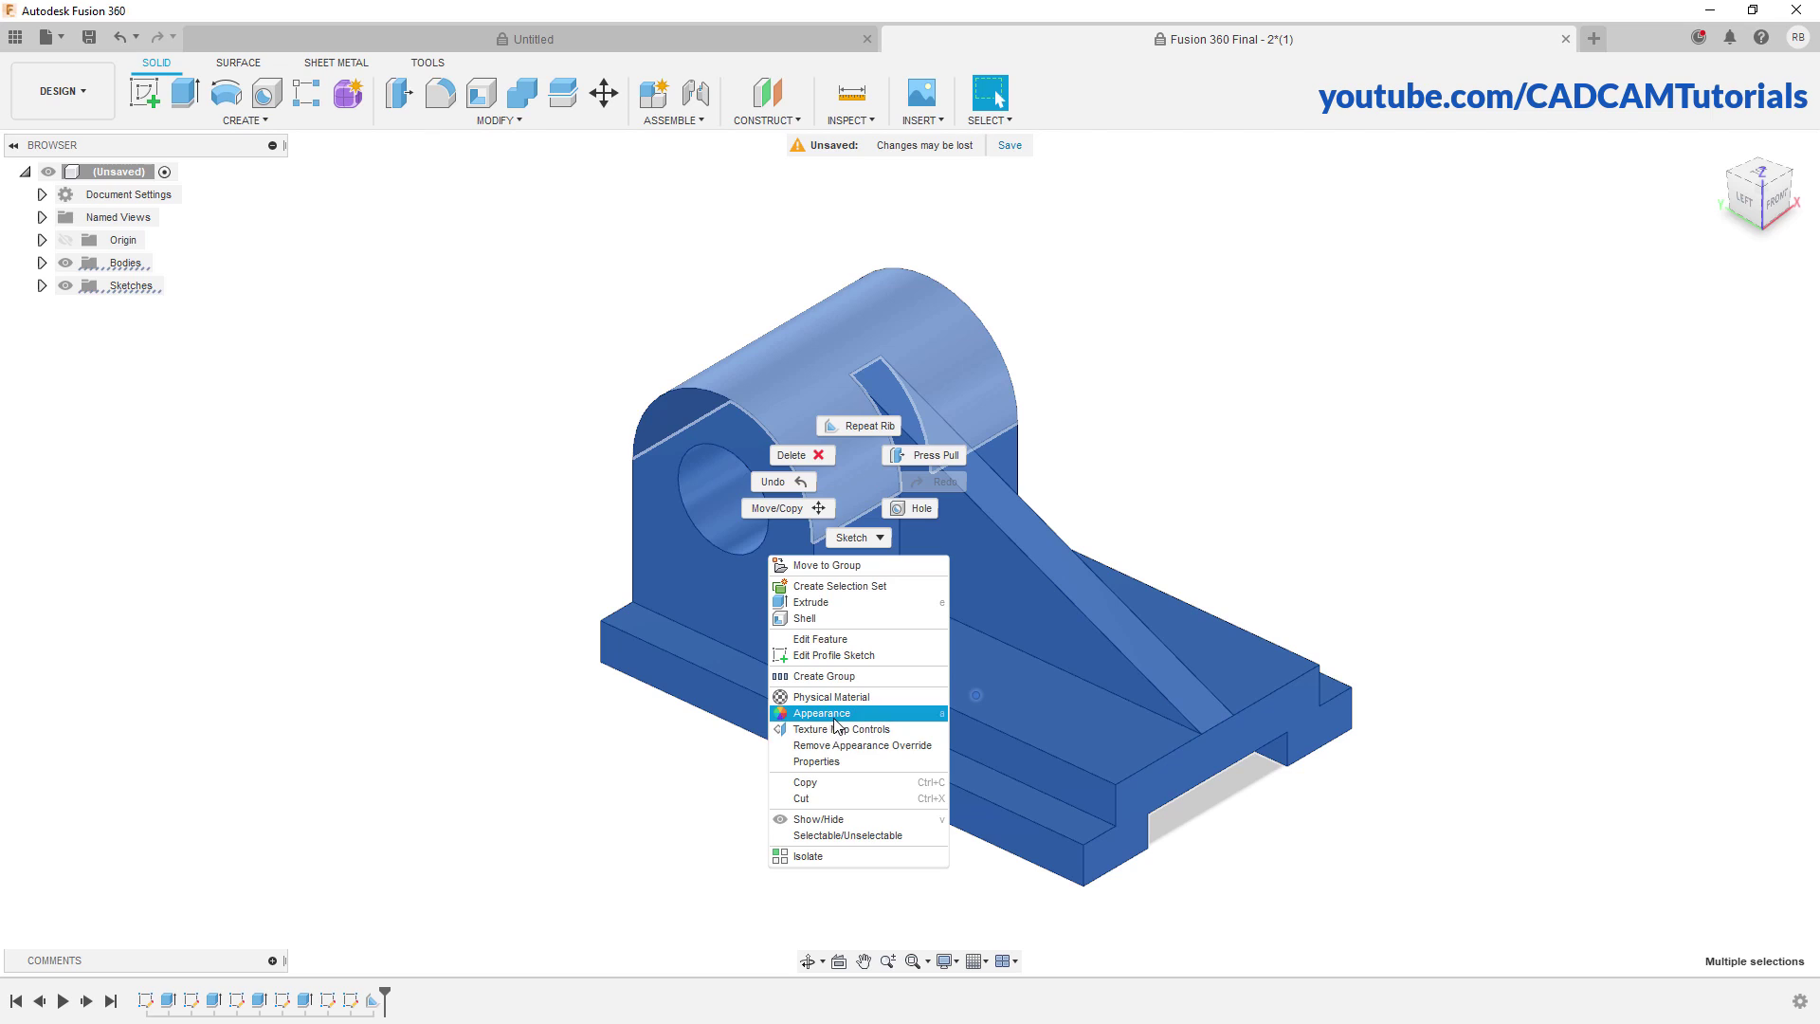
{"action": "left_click", "coordinate": [828, 714]}
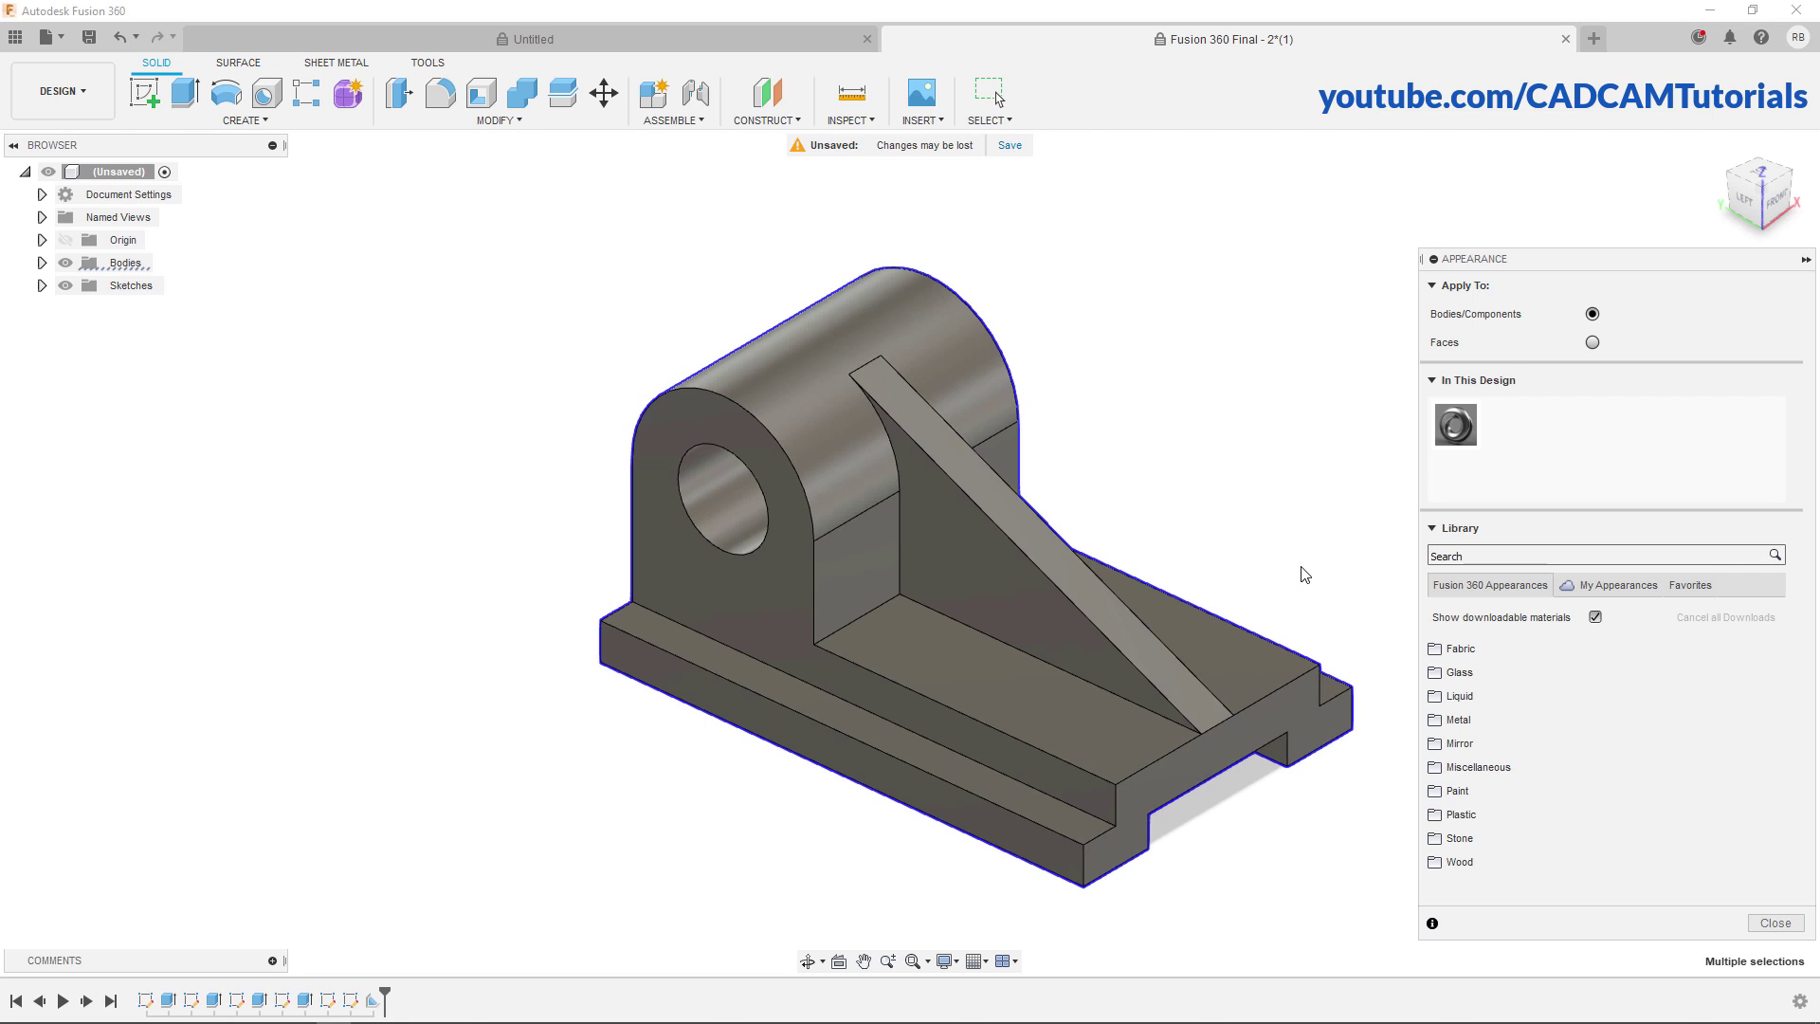
{"action": "left_click", "coordinate": [1441, 795]}
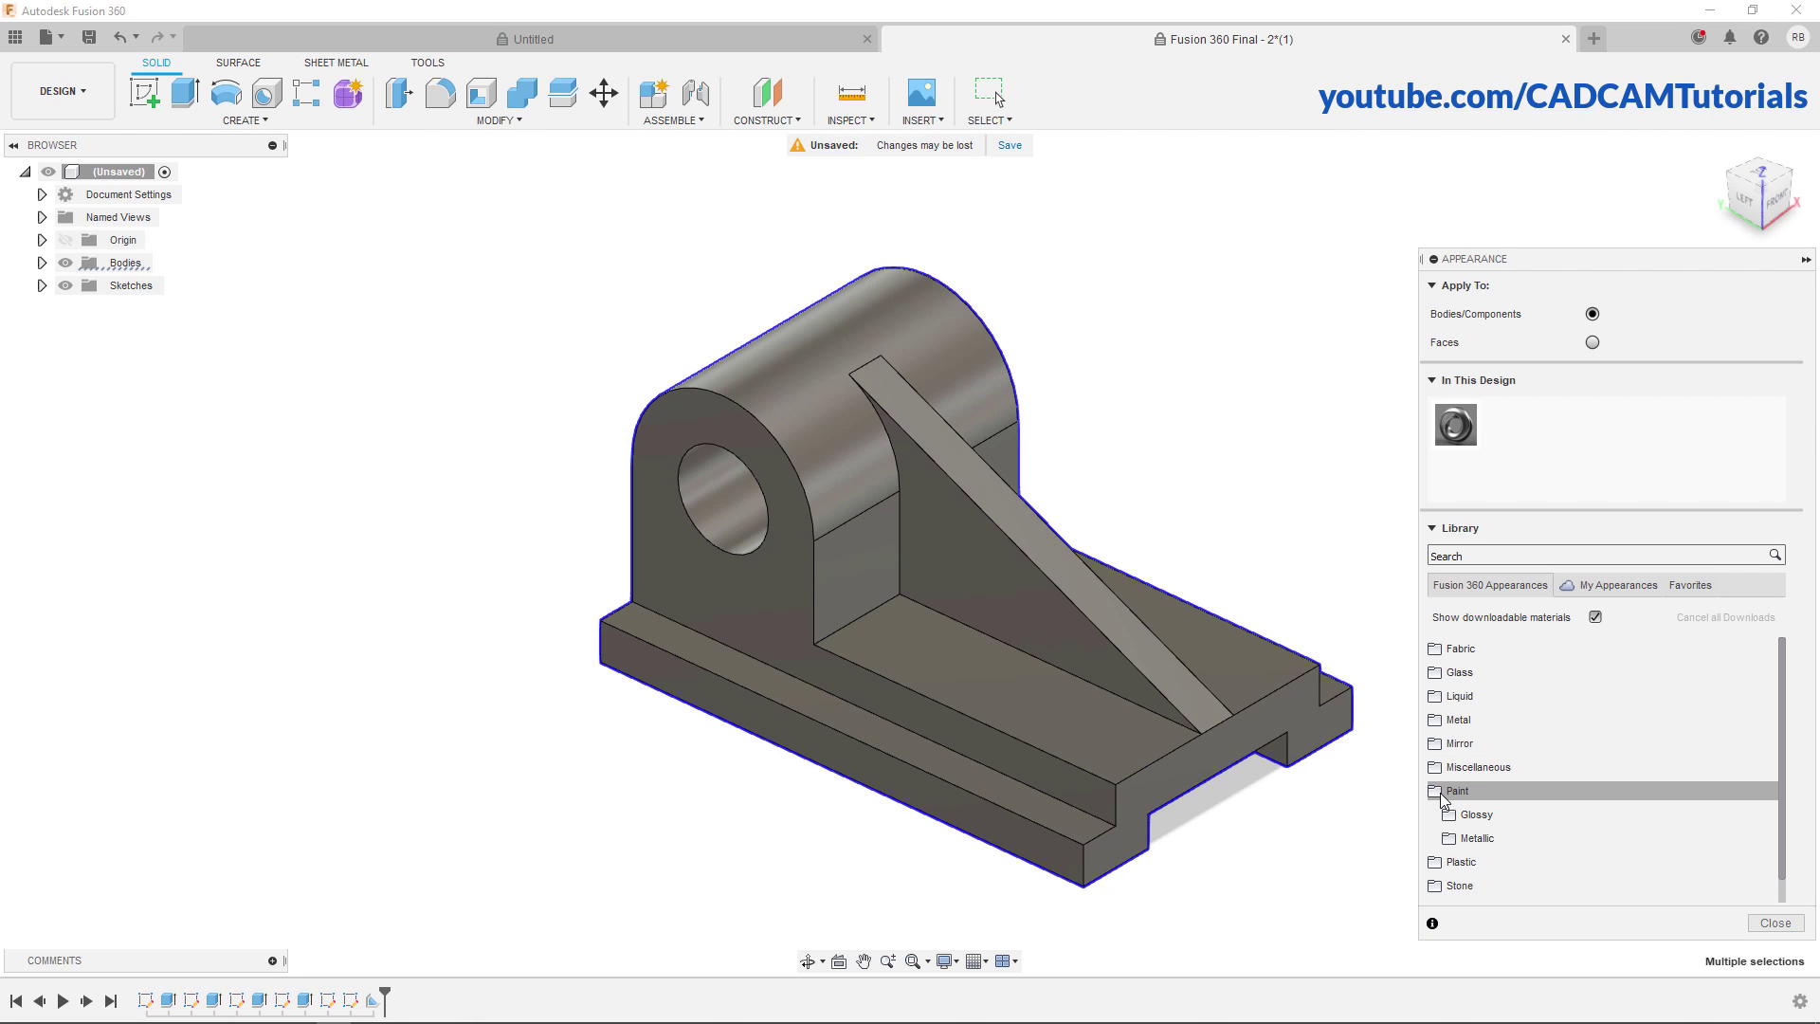
{"action": "left_click", "coordinate": [1450, 814]}
{"action": "scroll", "coordinate": [1640, 823], "scroll_direction": "down", "scroll_amount": 1}
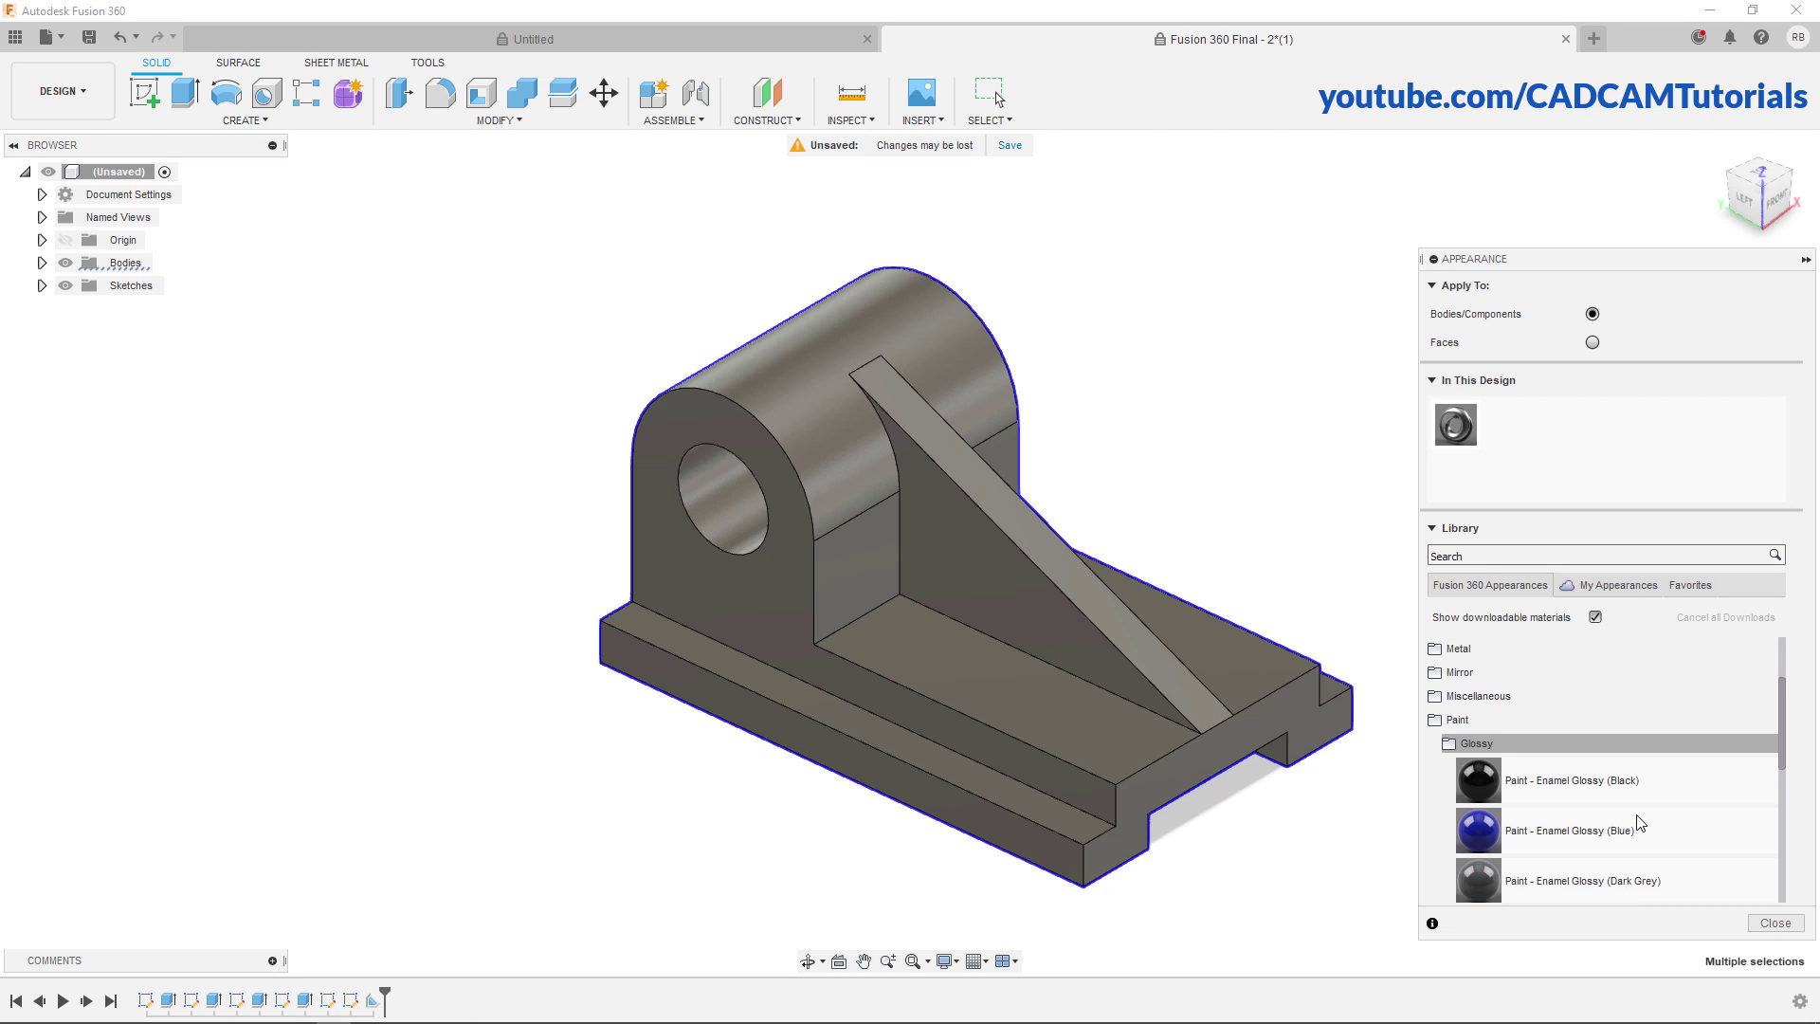
{"action": "scroll", "coordinate": [1640, 823], "scroll_direction": "down", "scroll_amount": 3}
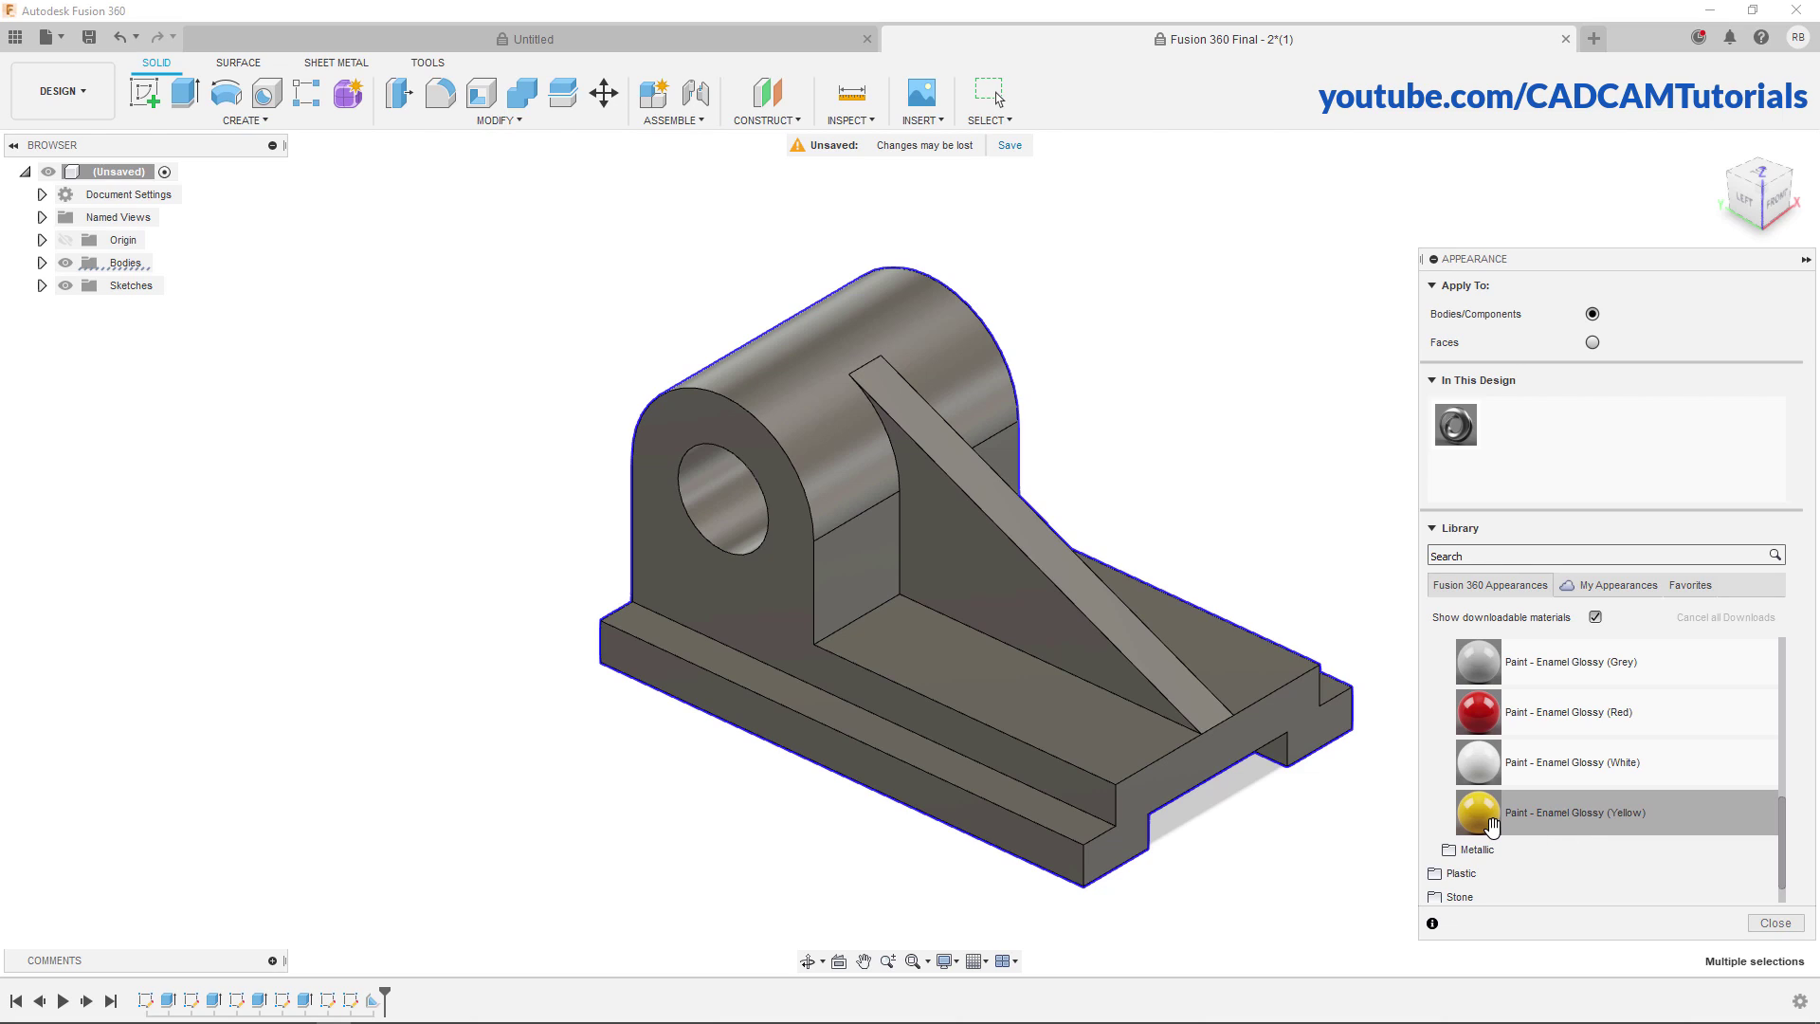
{"action": "mouse_move", "coordinate": [1491, 826]}
{"action": "left_mouse_down"}
{"action": "mouse_move", "coordinate": [1248, 806]}
{"action": "mouse_move", "coordinate": [957, 658]}
{"action": "left_mouse_up"}
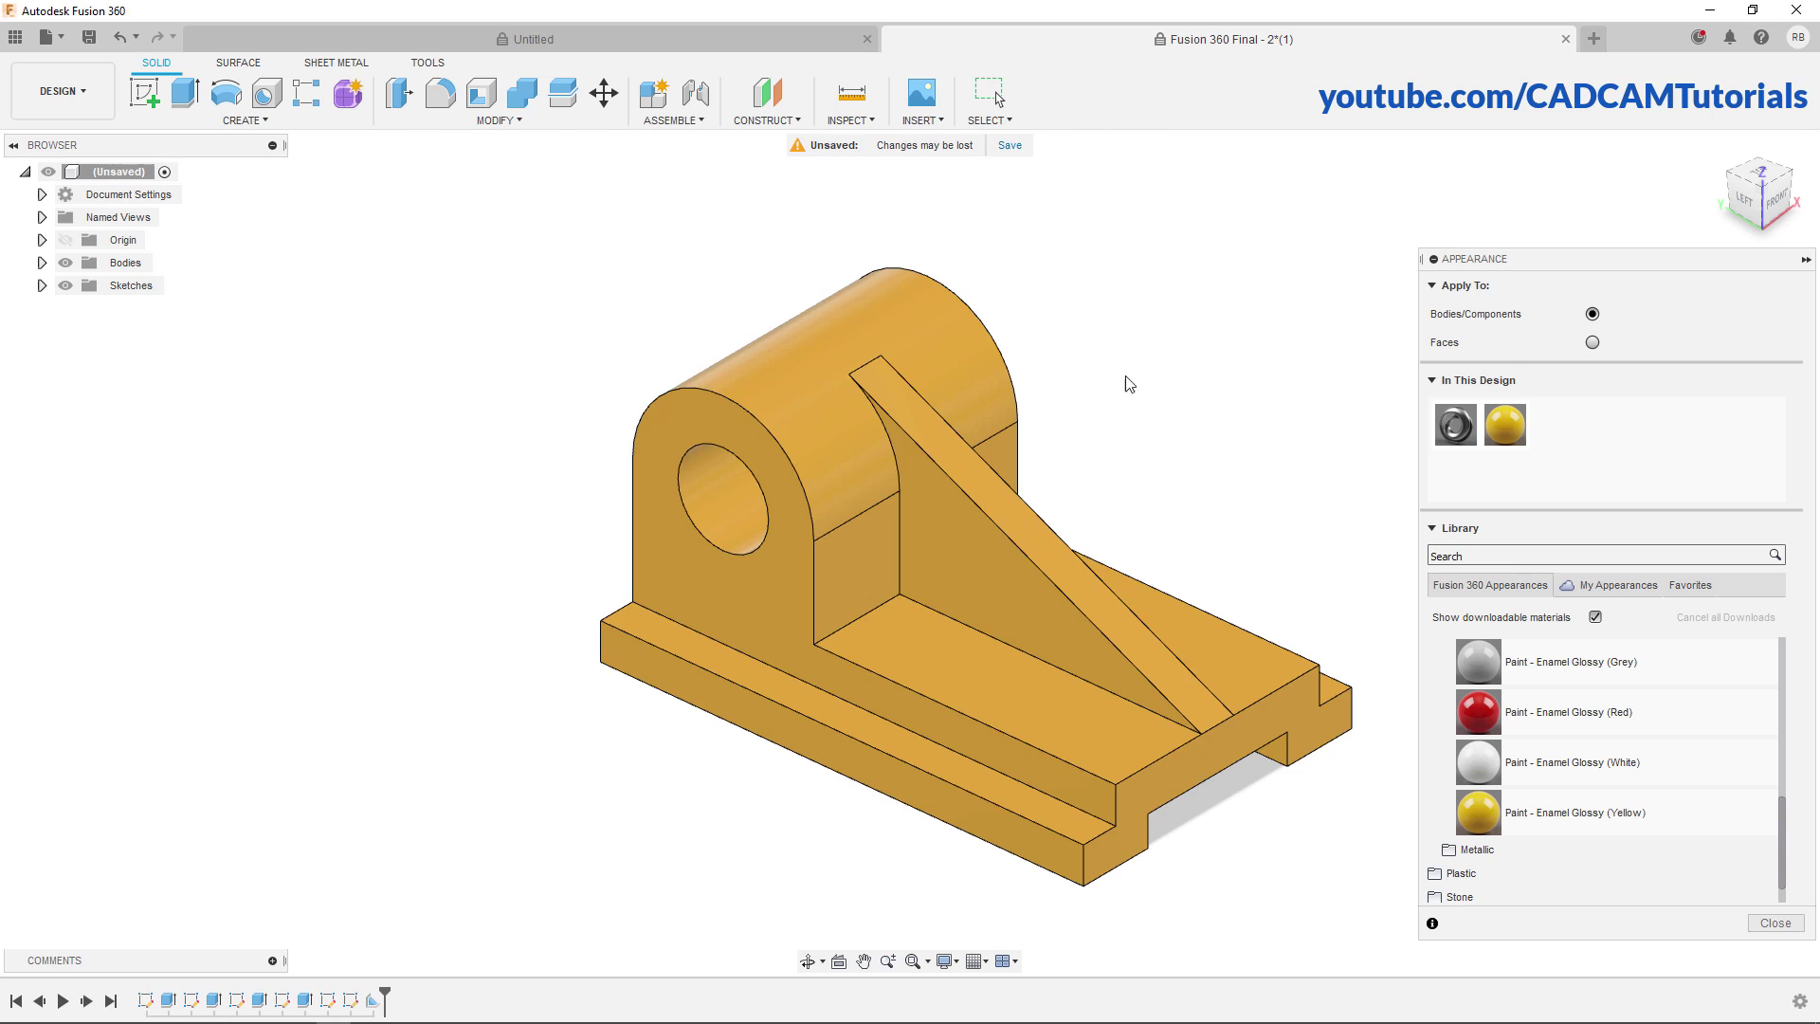
Edit the yellow enamel paint's color to a light orange, RGB 236, 161, 80, and finish the appearance assignment
{"action": "right_click", "coordinate": [1505, 428]}
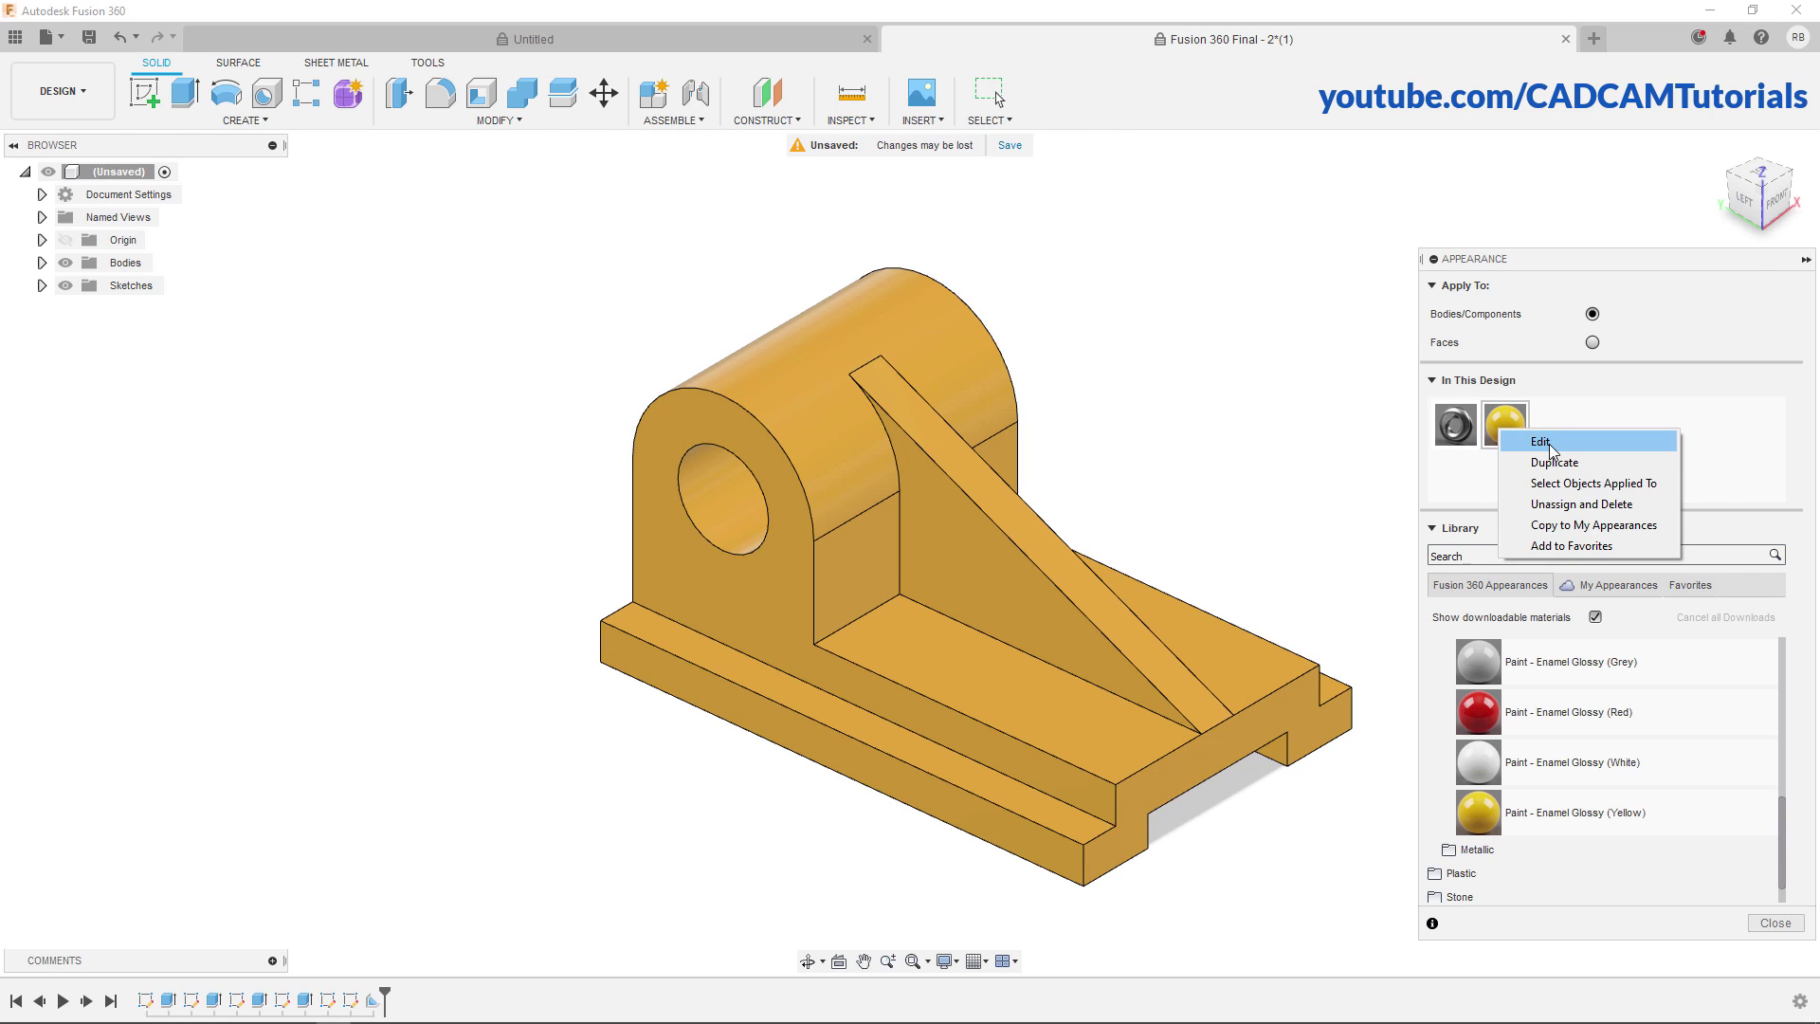
{"action": "left_click", "coordinate": [1542, 442]}
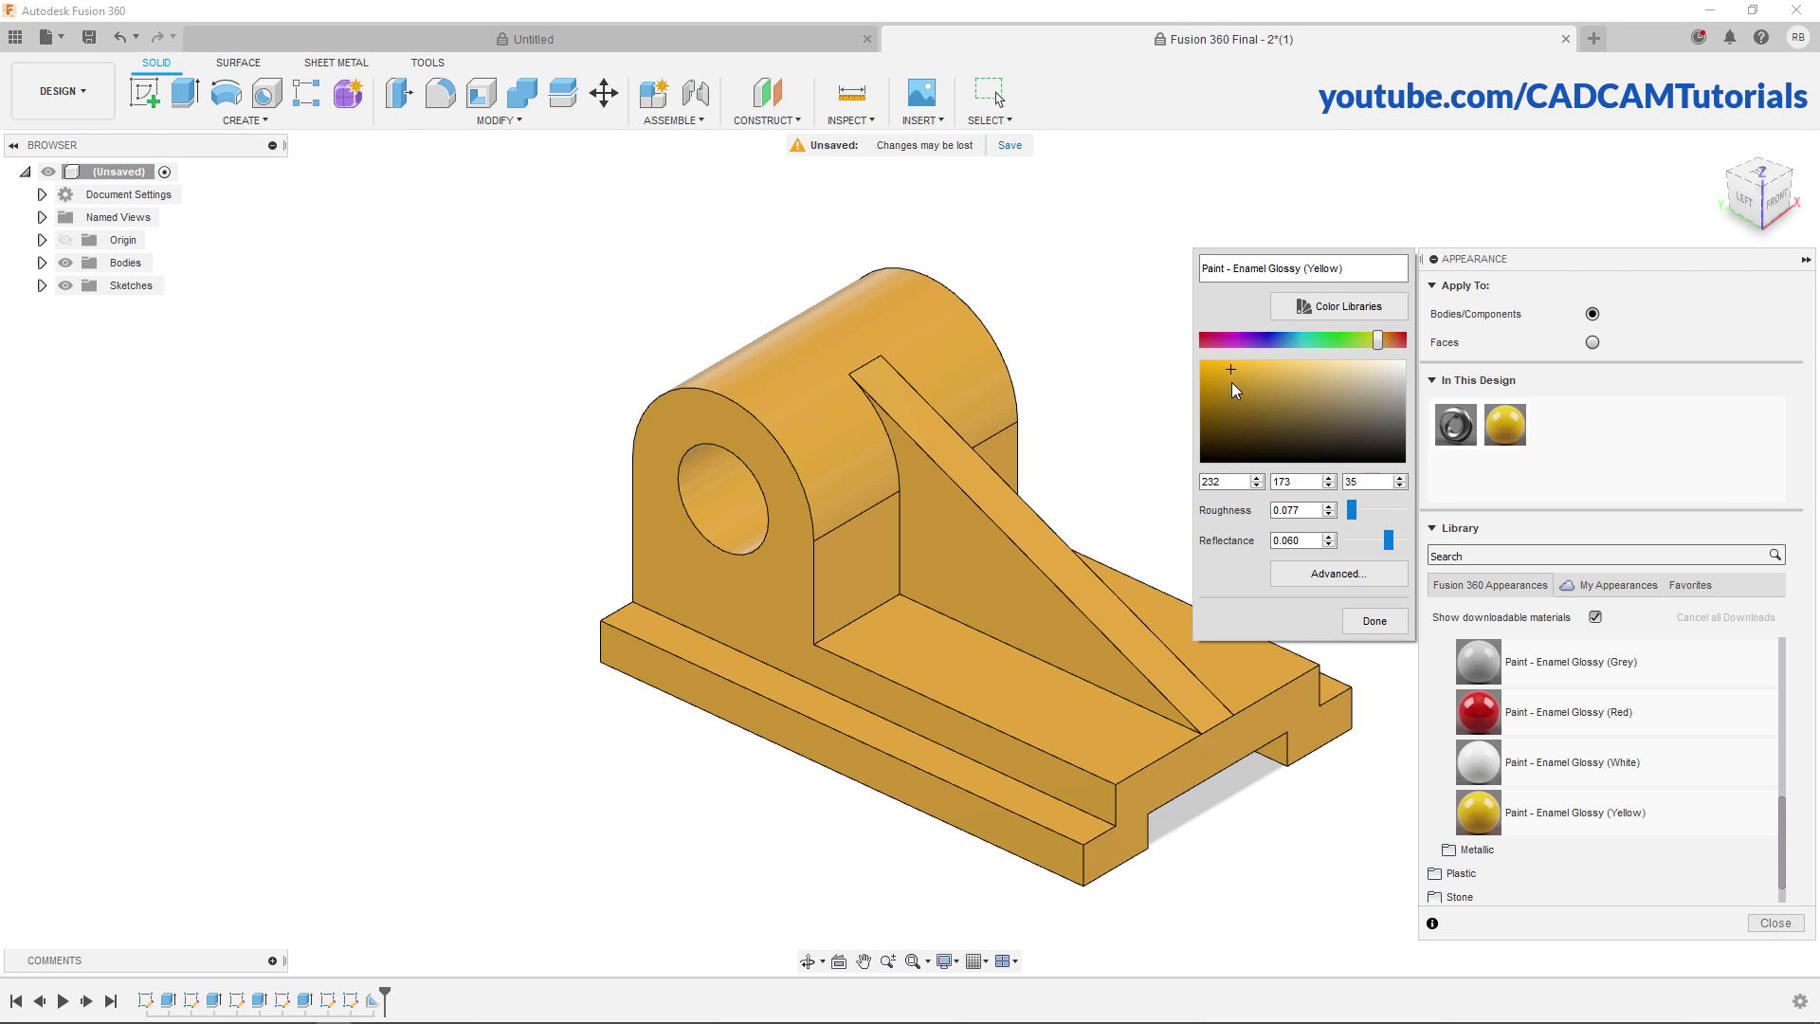
{"action": "left_click", "coordinate": [1257, 369]}
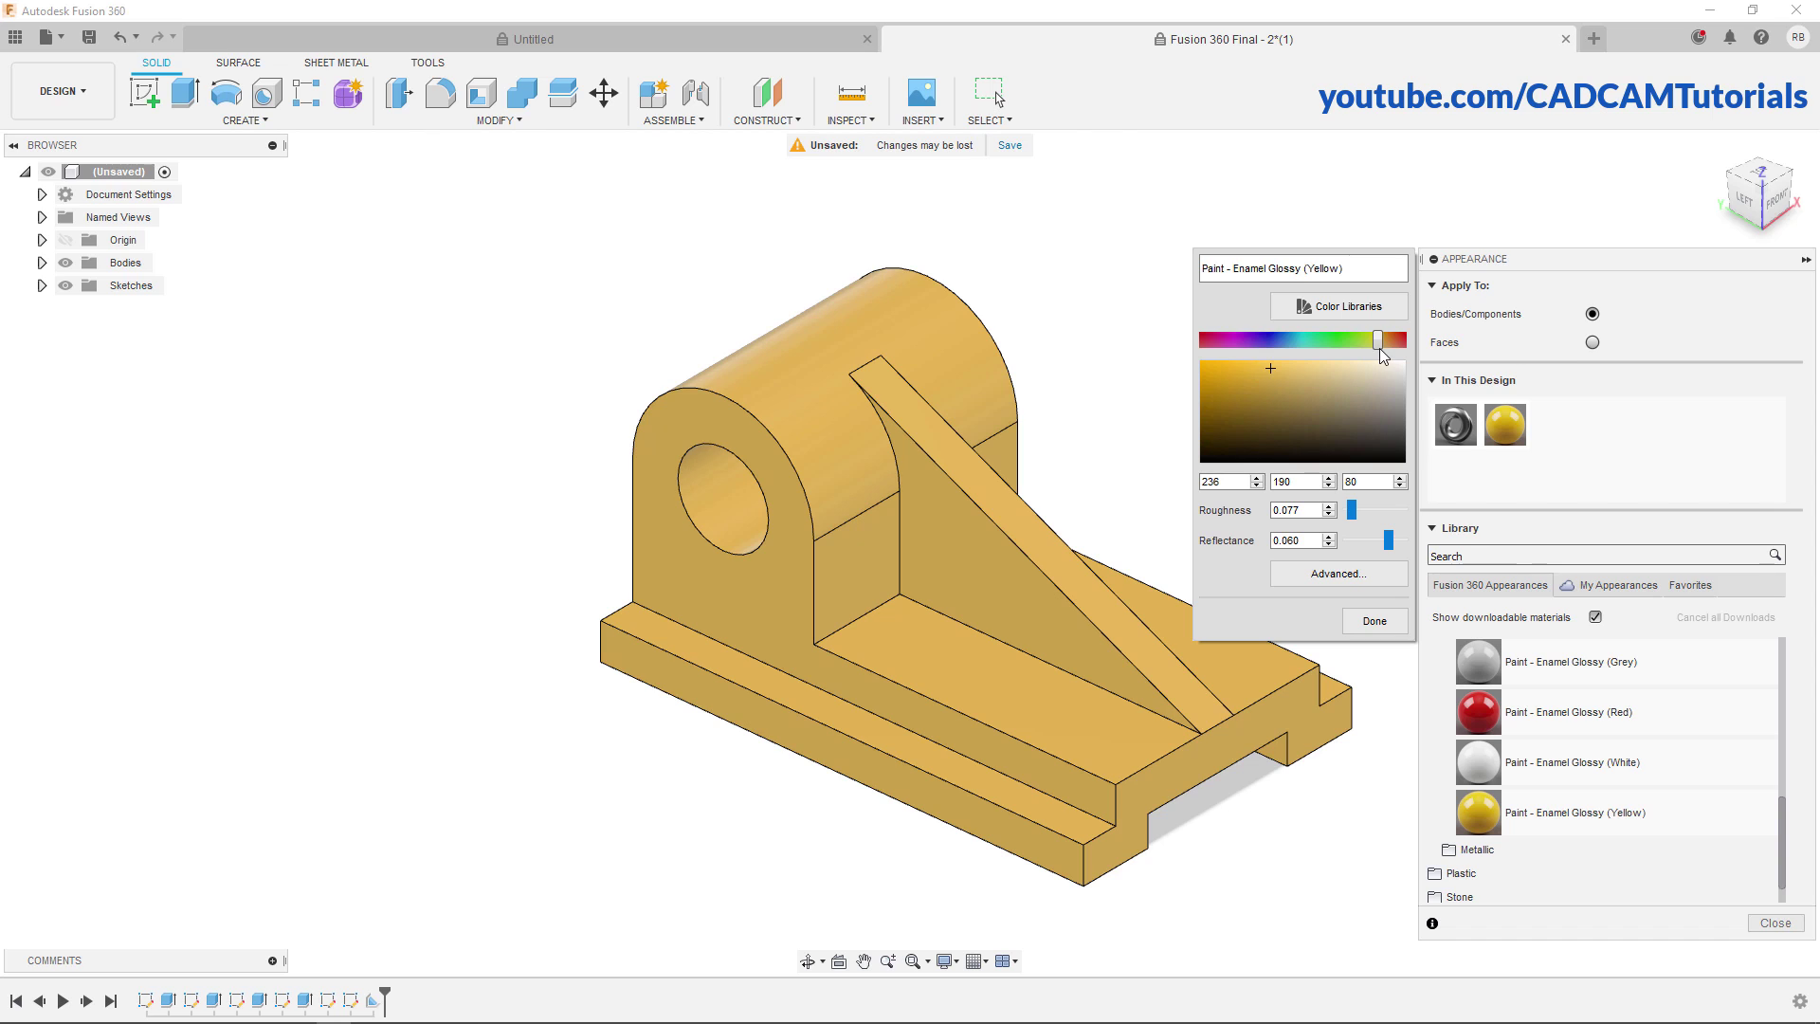
{"action": "mouse_move", "coordinate": [1380, 351]}
{"action": "left_mouse_down"}
{"action": "mouse_move", "coordinate": [1359, 352]}
{"action": "mouse_move", "coordinate": [1386, 354]}
{"action": "left_mouse_up"}
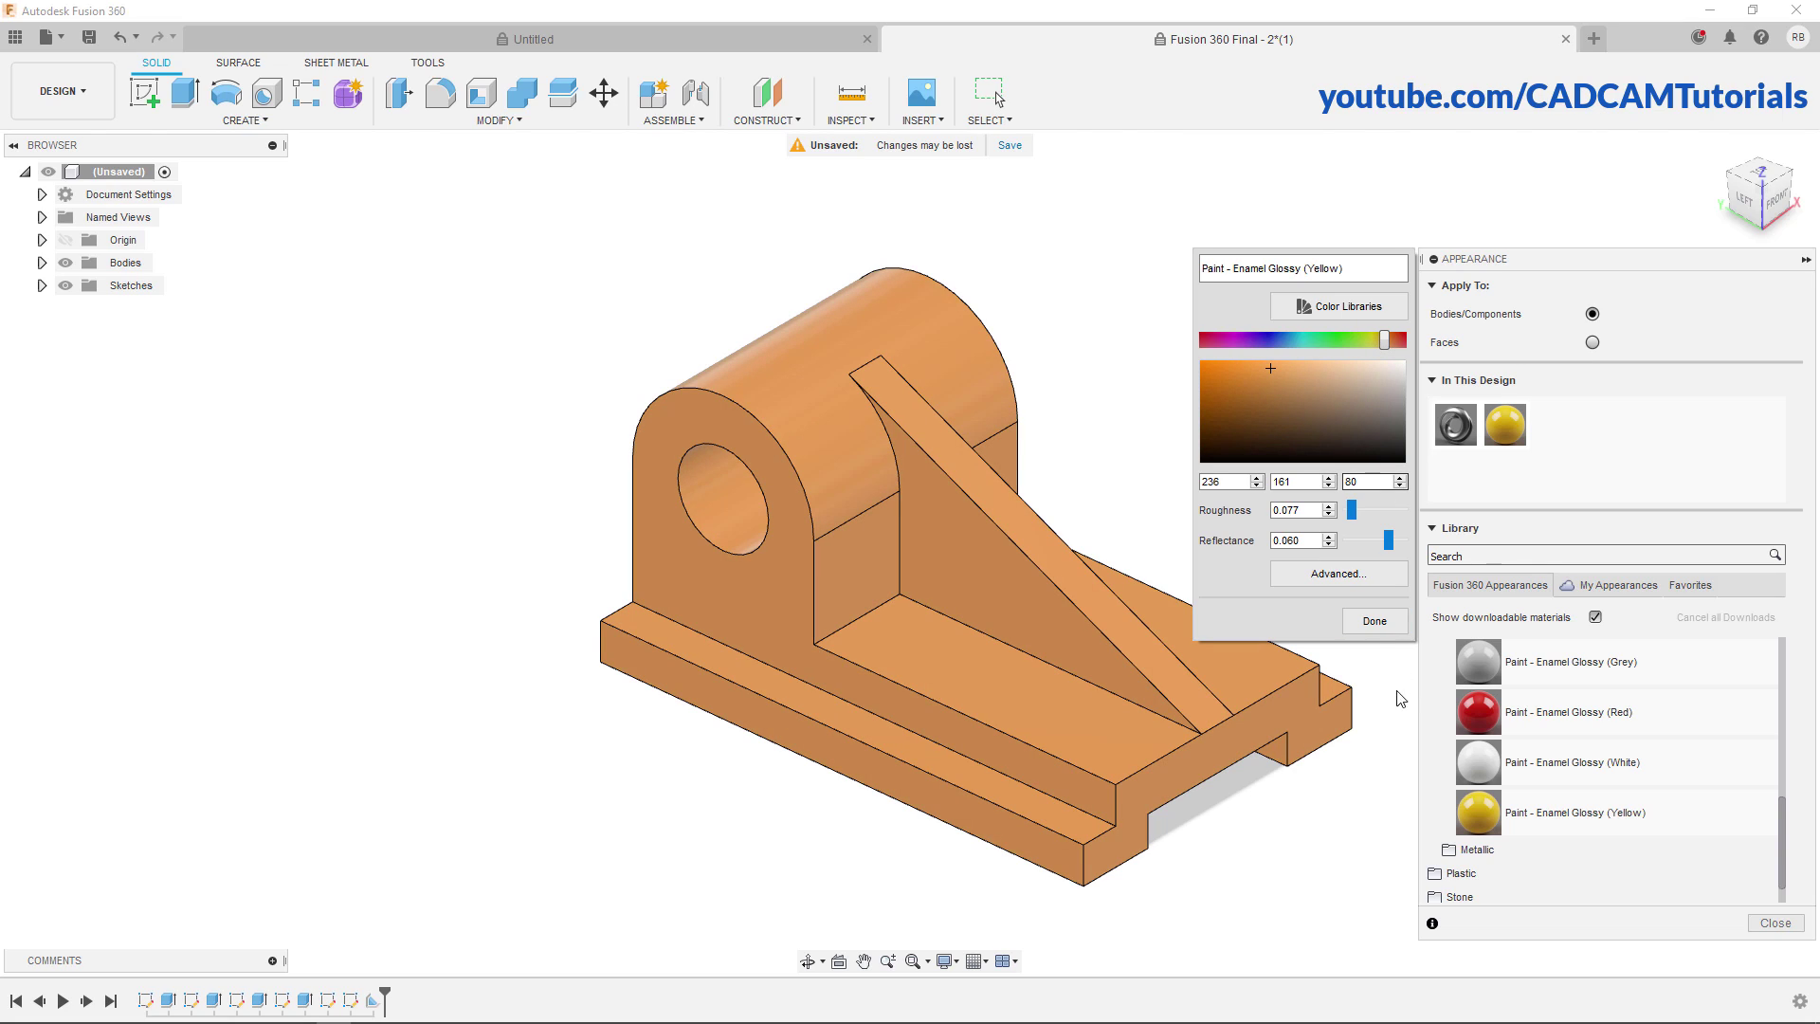
{"action": "left_click", "coordinate": [1385, 623]}
{"action": "right_click", "coordinate": [1233, 403]}
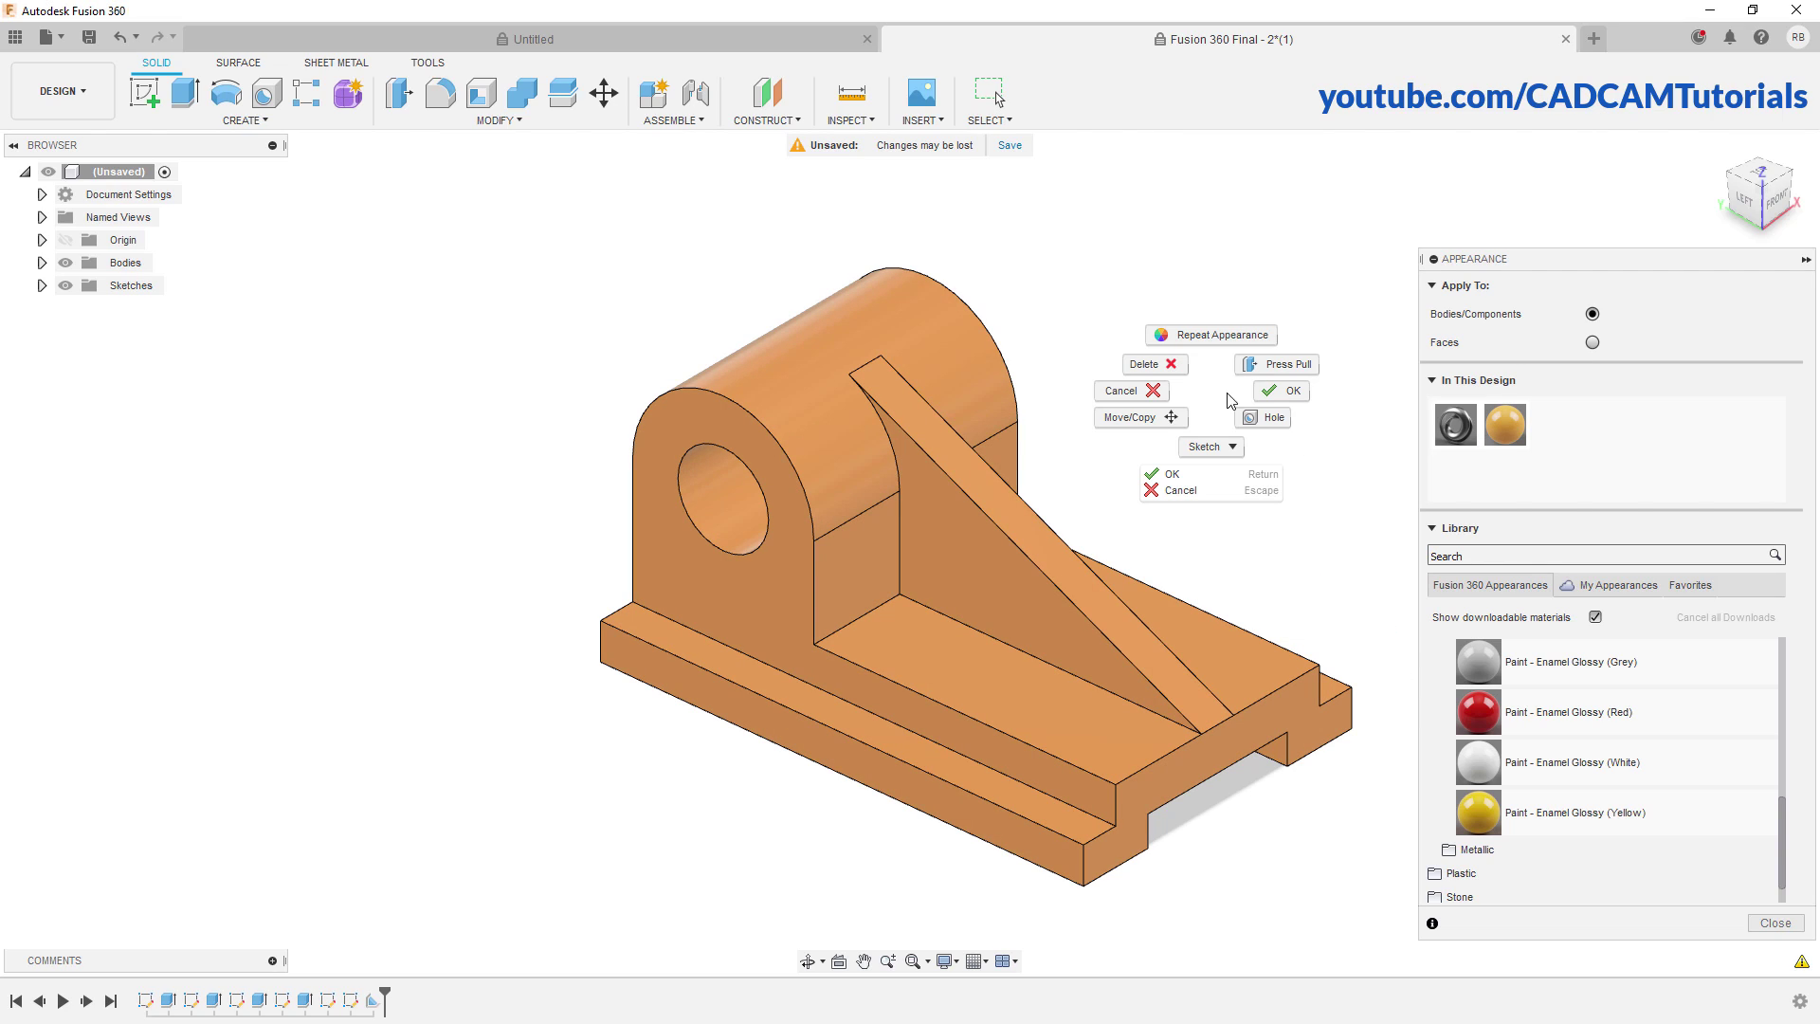
{"action": "left_click", "coordinate": [1291, 377]}
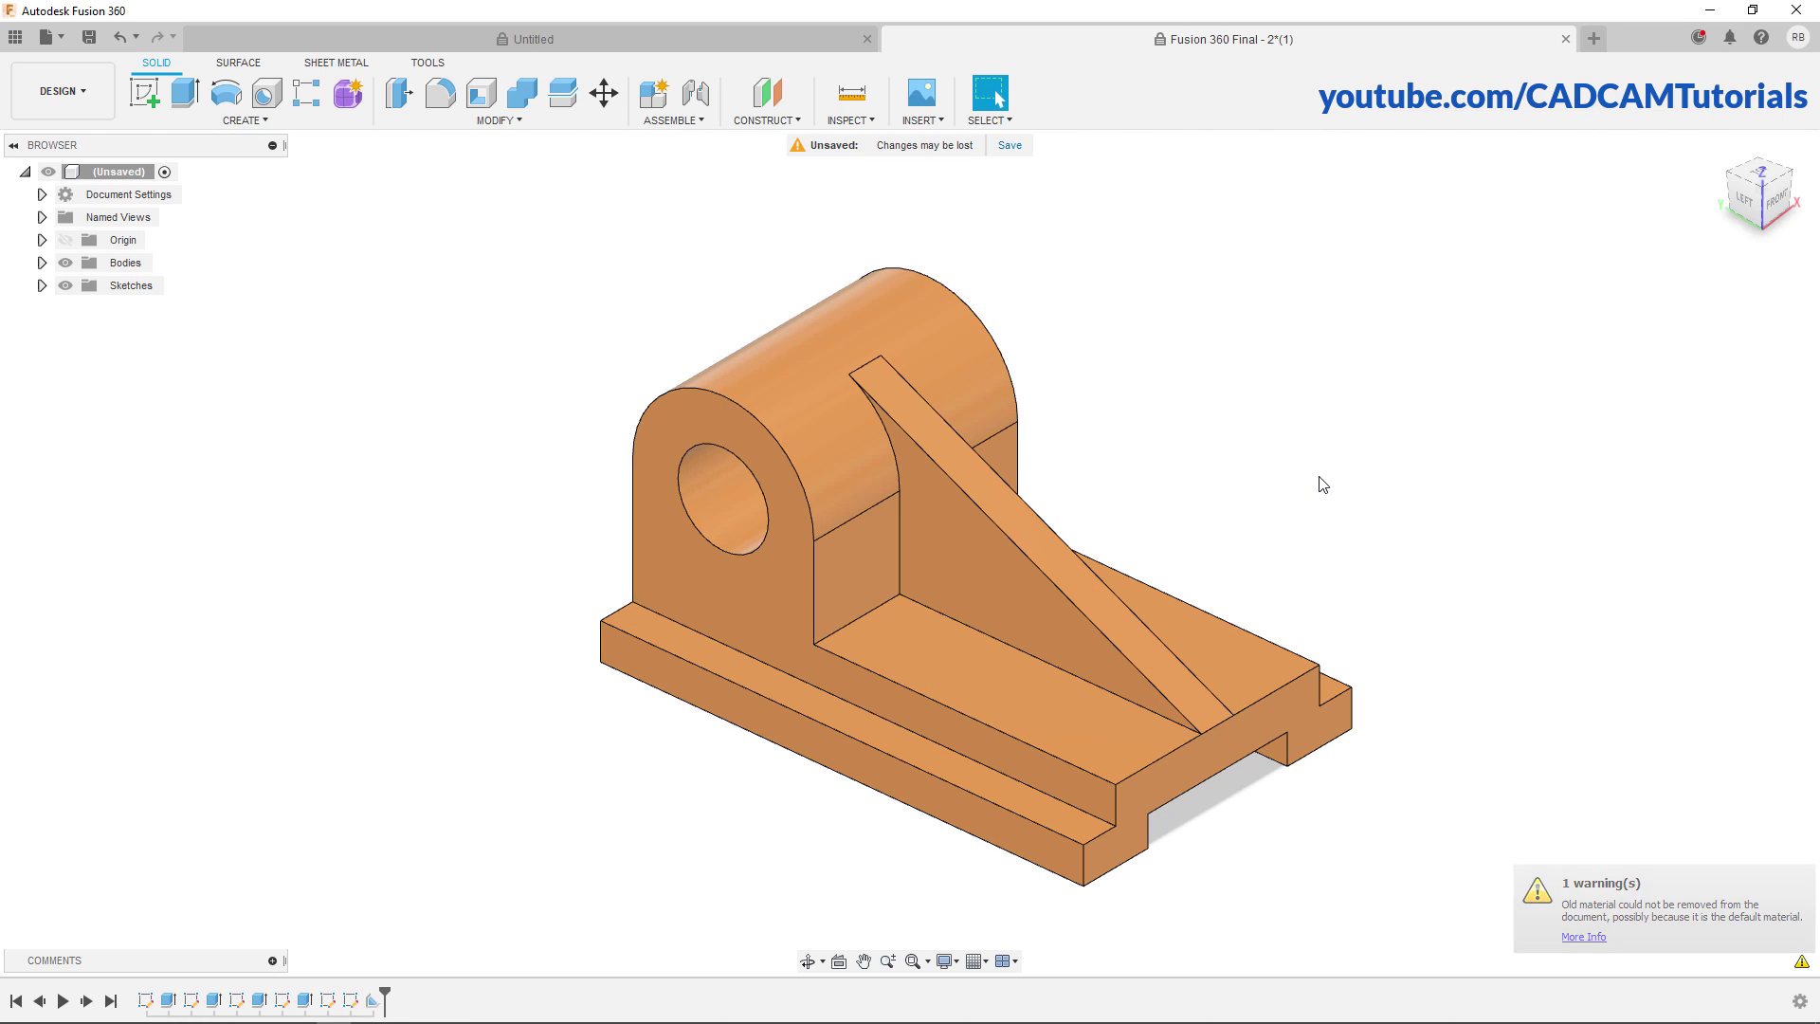